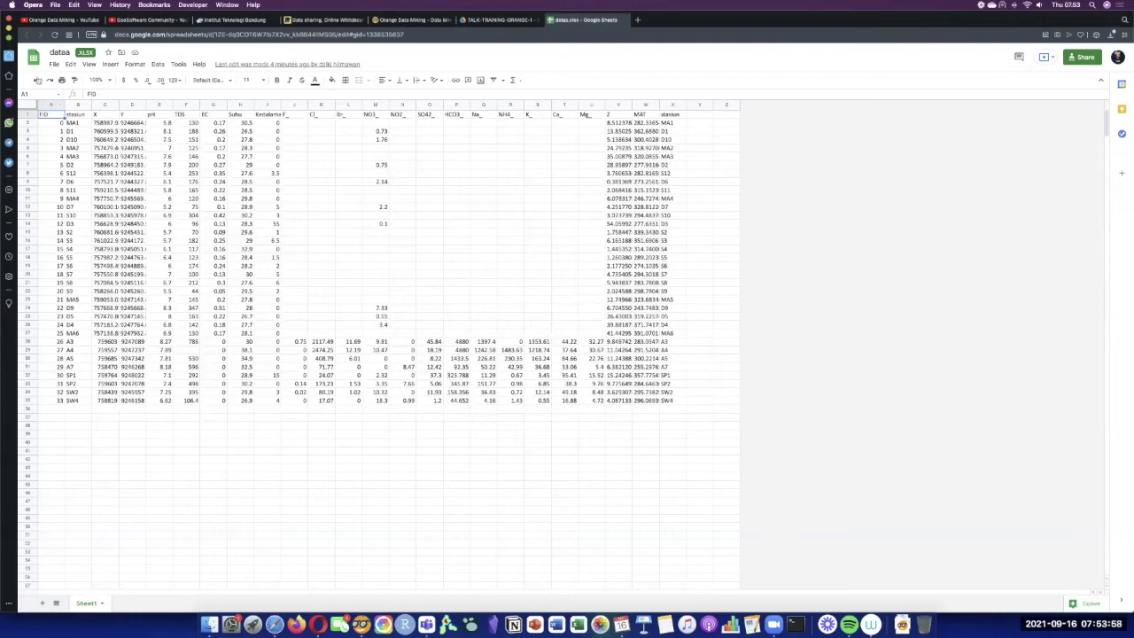
- Download the dataa spreadsheet as a Microsoft Excel (.xlsx) file
{"action": "left_click", "coordinate": [54, 64]}
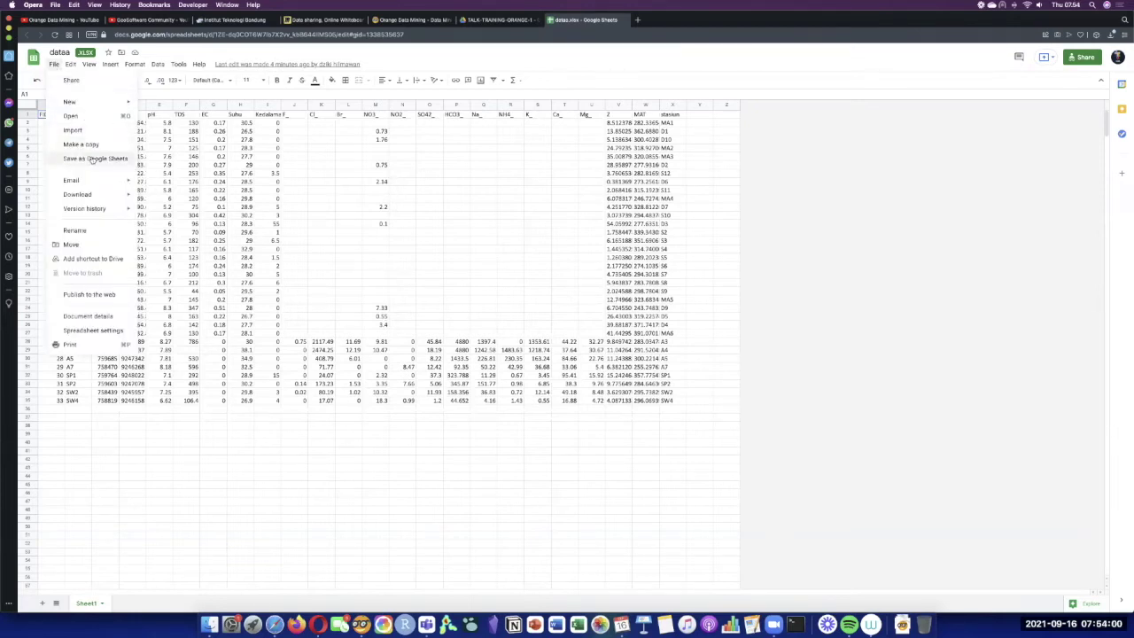
{"action": "mouse_move", "coordinate": [100, 199]}
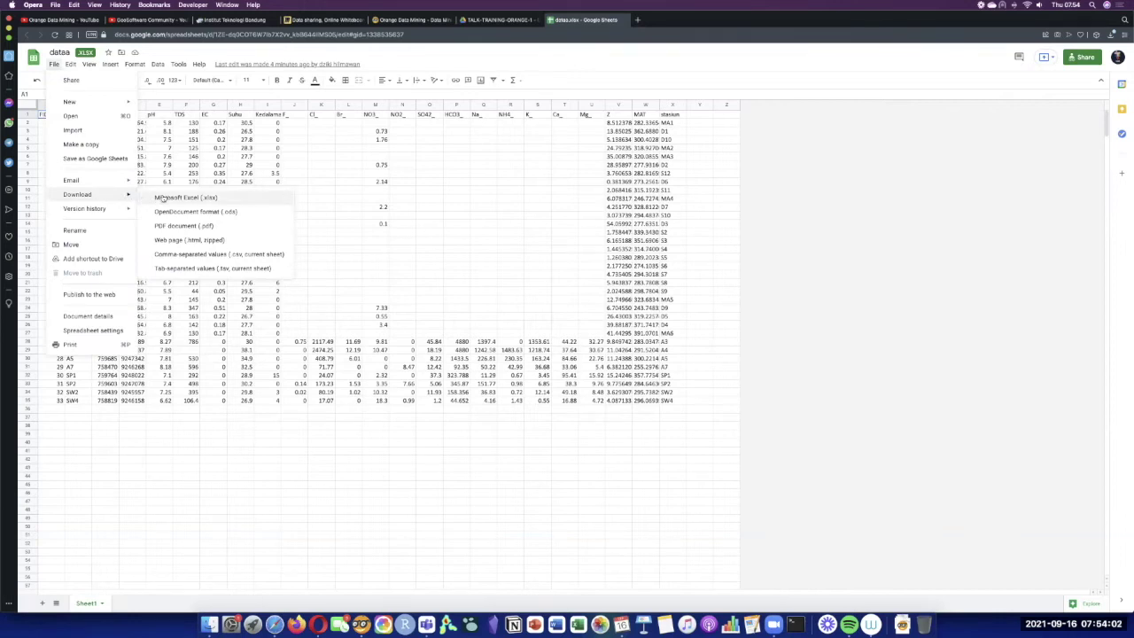
{"action": "left_click", "coordinate": [162, 198]}
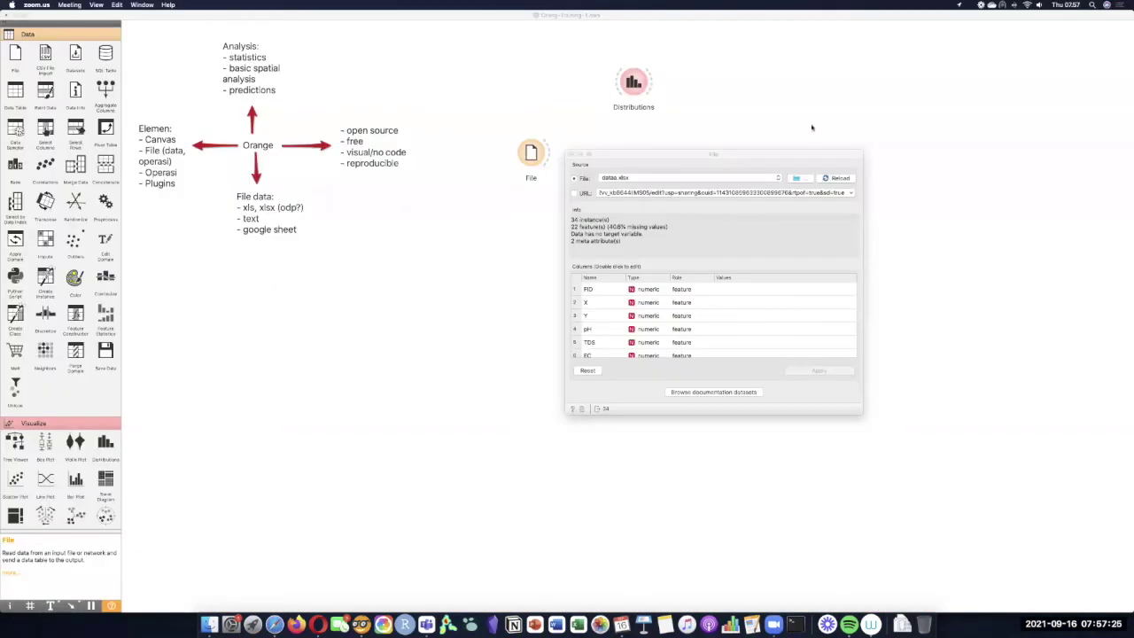
- In Orange, open the File widget on the canvas and load Copy of dataa.xlsx as its source
{"action": "left_click", "coordinate": [812, 128]}
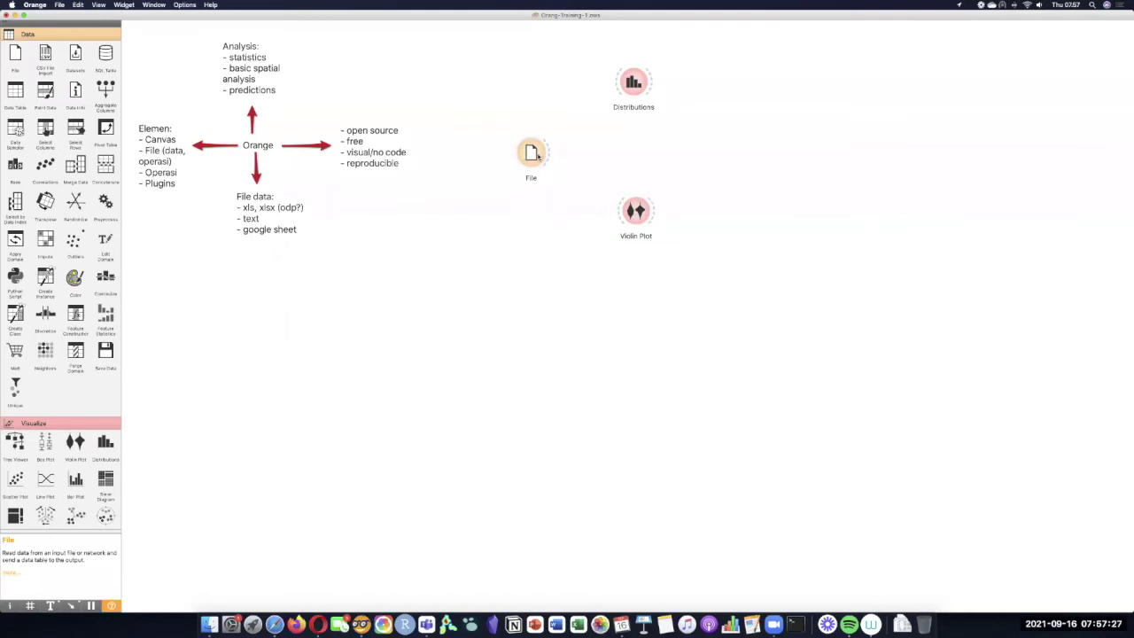
{"action": "double_click", "coordinate": [532, 153]}
{"action": "left_click", "coordinate": [796, 178]}
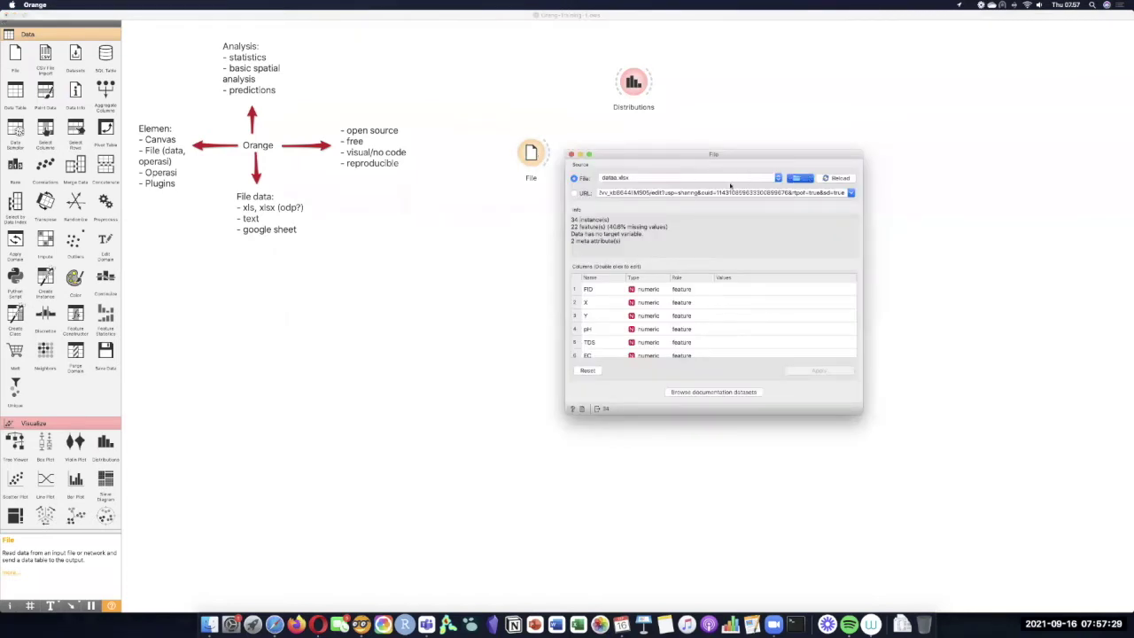
{"action": "double_click", "coordinate": [497, 144]}
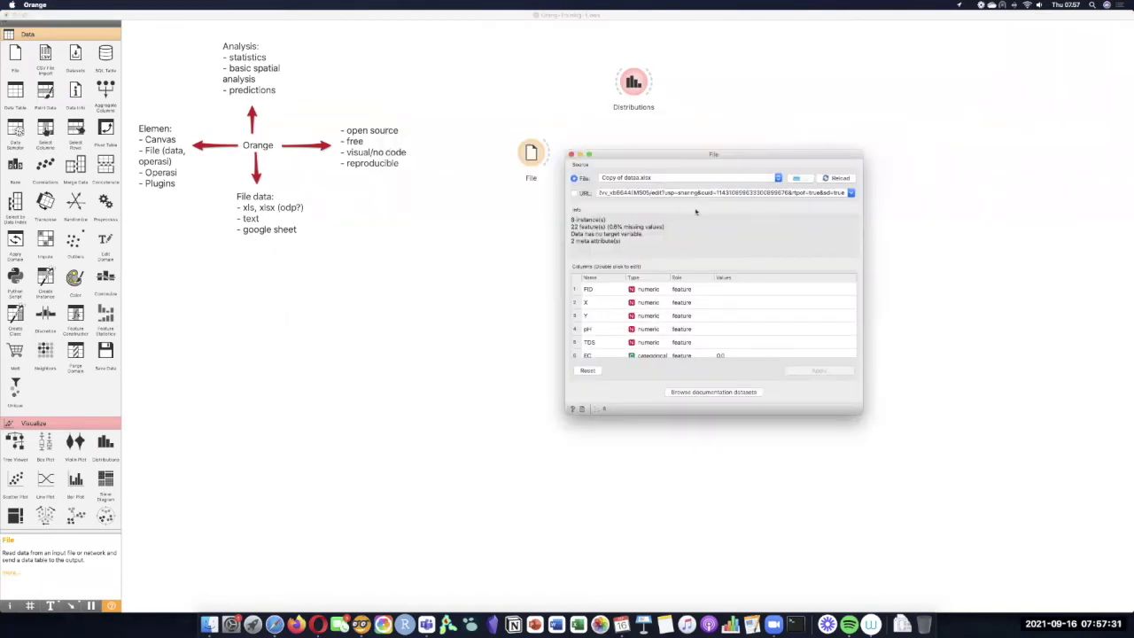
- Look through the loaded column list and view the data types available for the FID column
{"action": "scroll", "coordinate": [620, 314], "scroll_direction": "down", "scroll_amount": 3}
{"action": "scroll", "coordinate": [618, 312], "scroll_direction": "up", "scroll_amount": 3}
{"action": "double_click", "coordinate": [648, 290]}
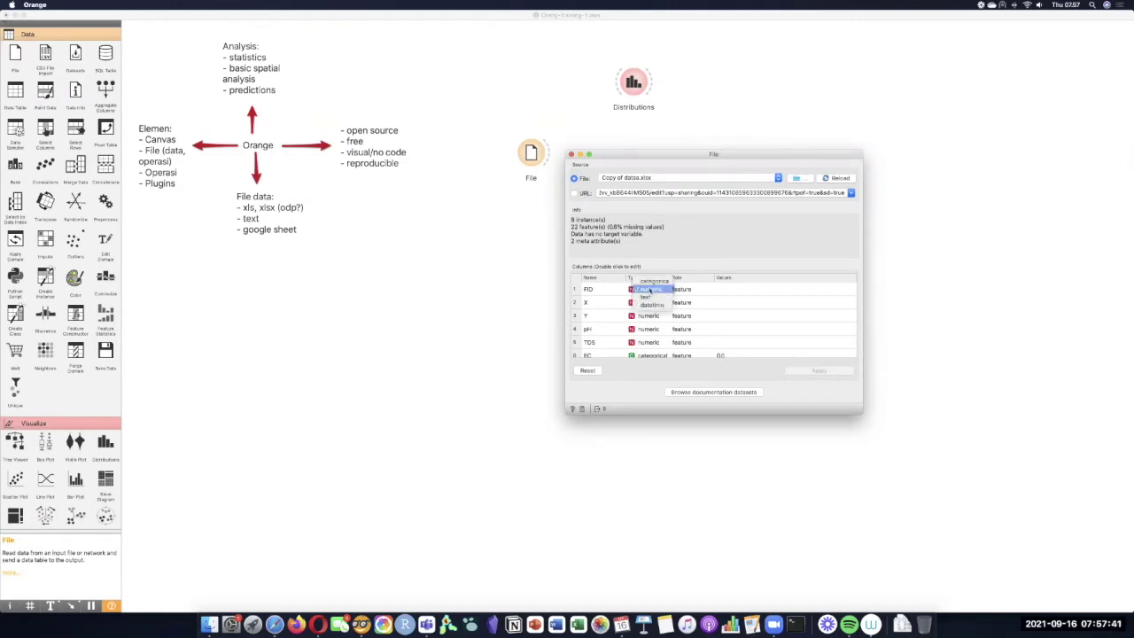
{"action": "left_click", "coordinate": [618, 289]}
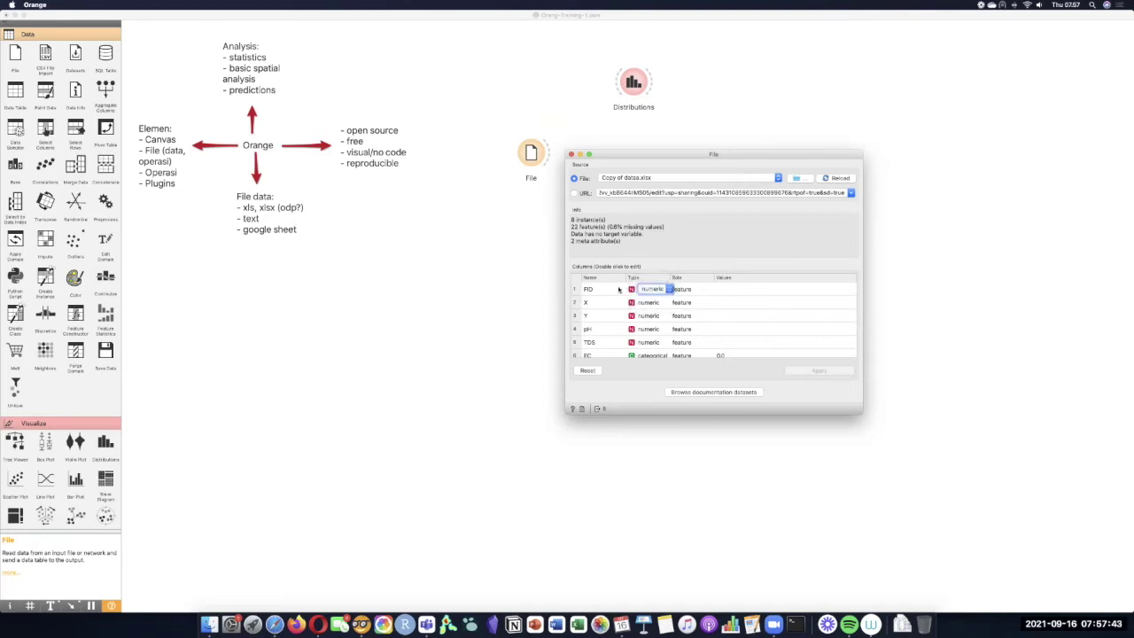
- Switch to the Copy of dataa spreadsheet in the browser, enlarge the page and highlight the FID values in A2:A9
{"action": "key", "text": "super+Tab"}
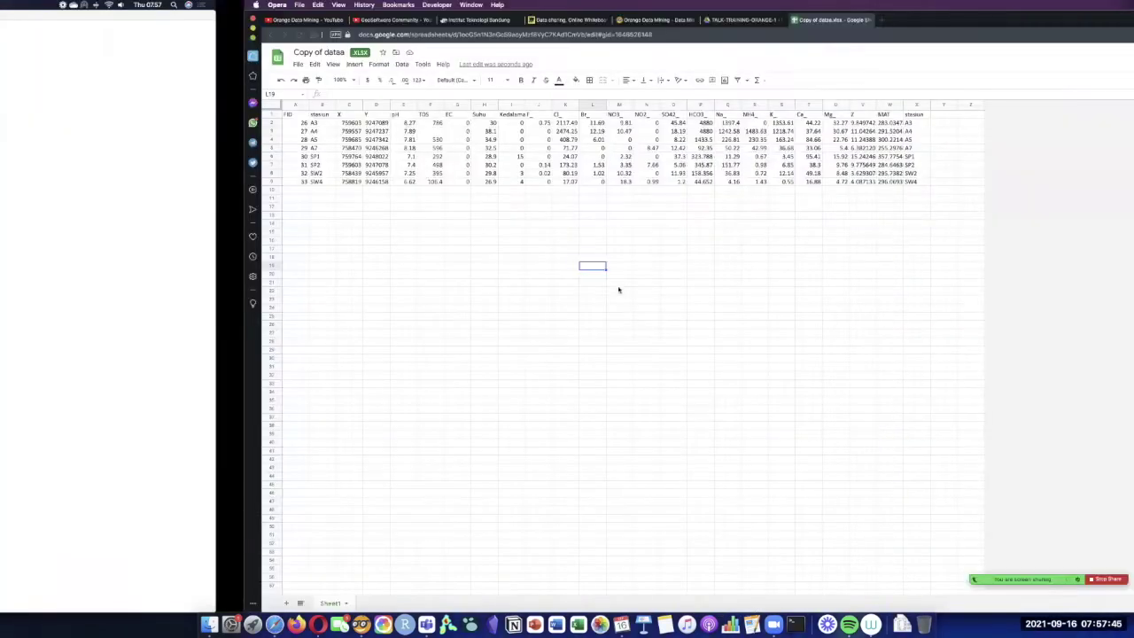
{"action": "left_click", "coordinate": [42, 116]}
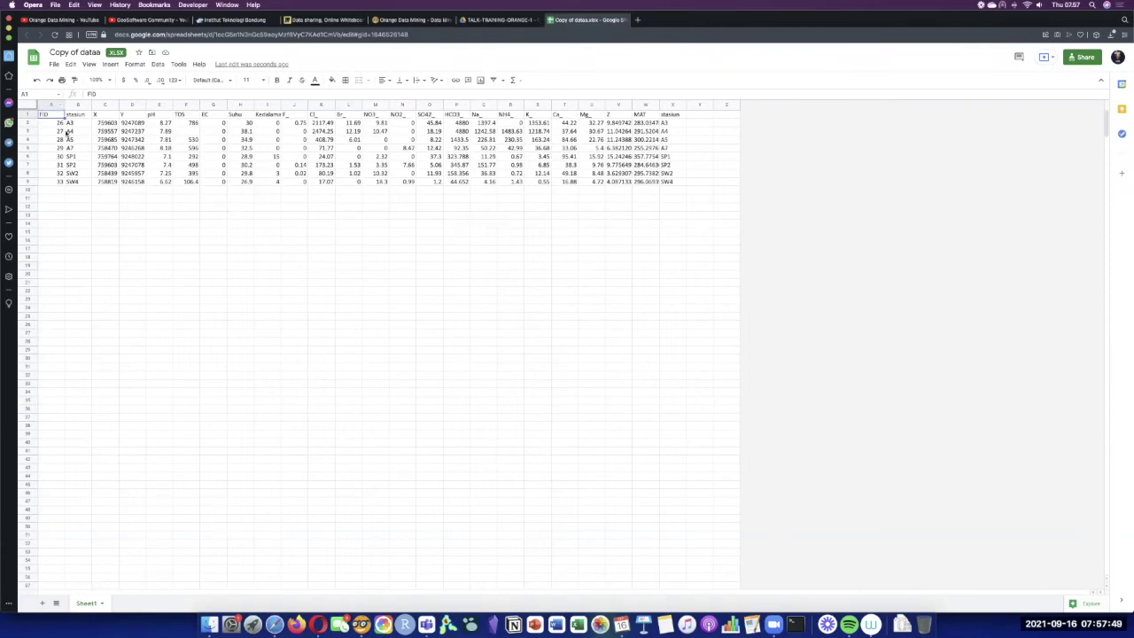
{"action": "key", "text": "super+equal"}
{"action": "key", "text": "super+equal"}
{"action": "key", "text": "super+equal"}
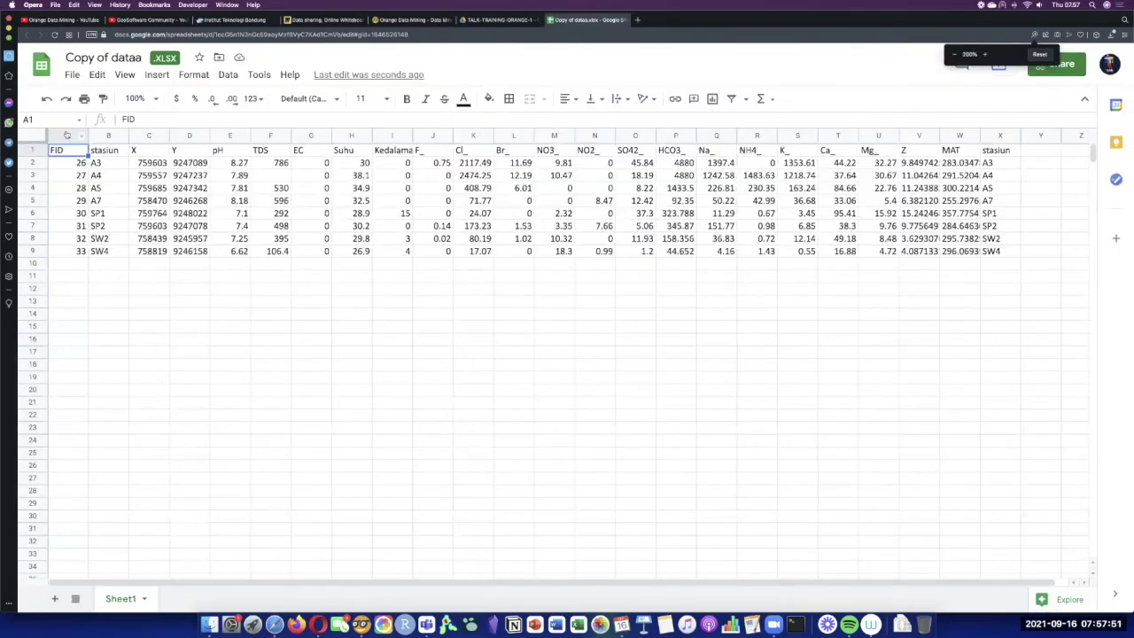
{"action": "left_click", "coordinate": [106, 244]}
{"action": "left_click_drag", "start_coordinate": [105, 245], "coordinate": [111, 391]}
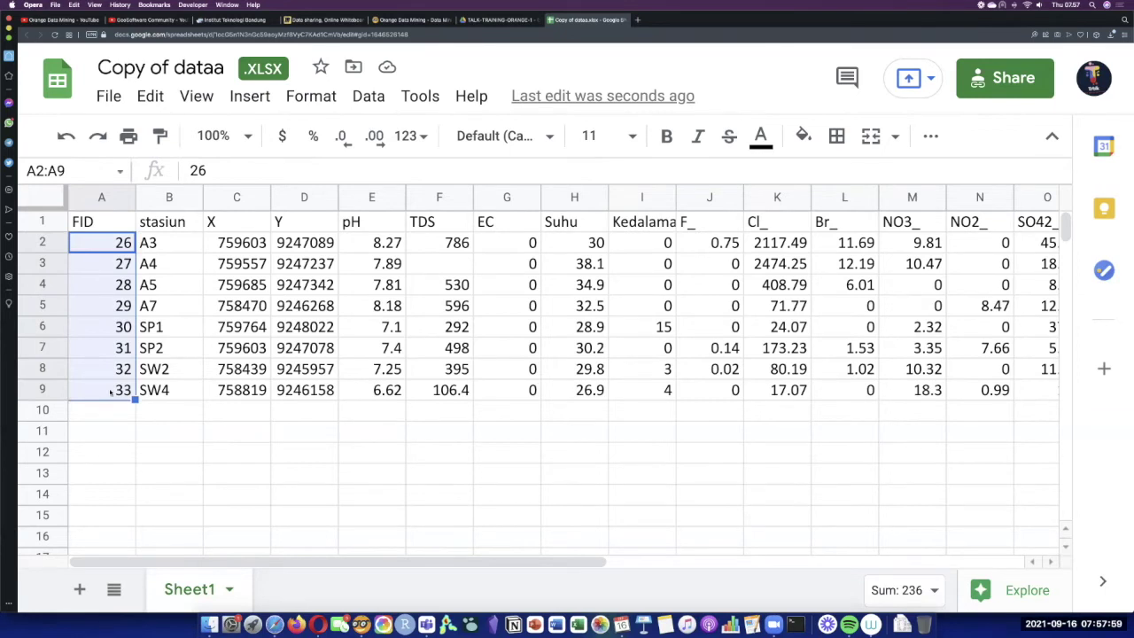
{"action": "key", "text": "XF86AudioLowerVolume"}
{"action": "key", "text": "XF86AudioLowerVolume"}
- Highlight the measurement values in E2:N9 and look over the remaining columns up to the last stasiun column
{"action": "left_click_drag", "start_coordinate": [381, 245], "coordinate": [972, 388]}
{"action": "scroll", "coordinate": [972, 388], "scroll_direction": "right", "scroll_amount": 8}
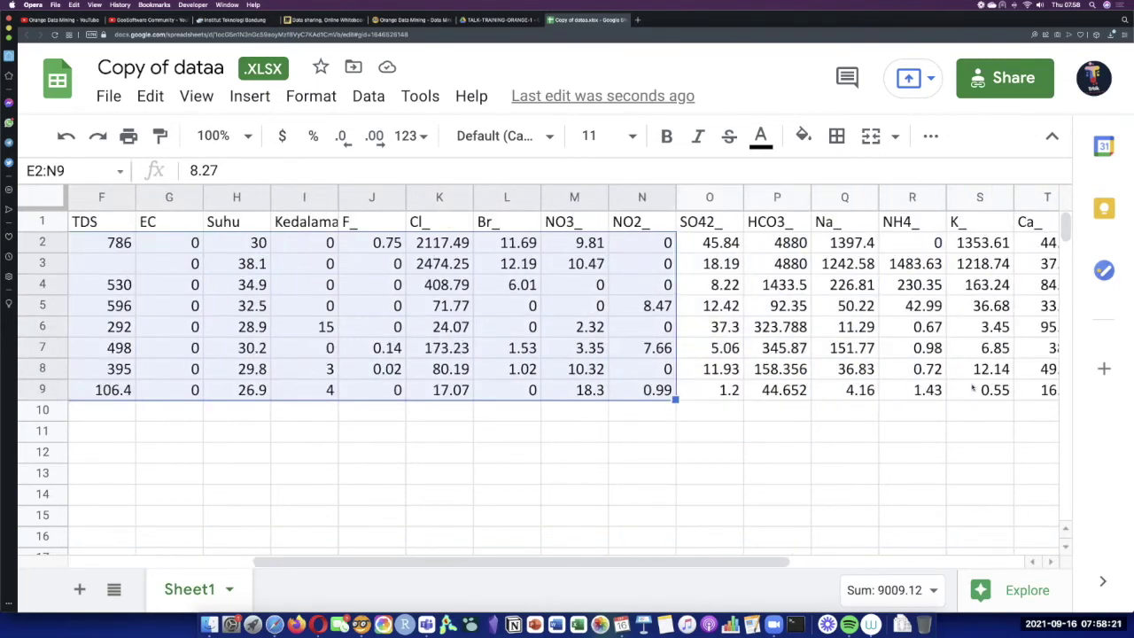
{"action": "scroll", "coordinate": [974, 390], "scroll_direction": "right", "scroll_amount": 2}
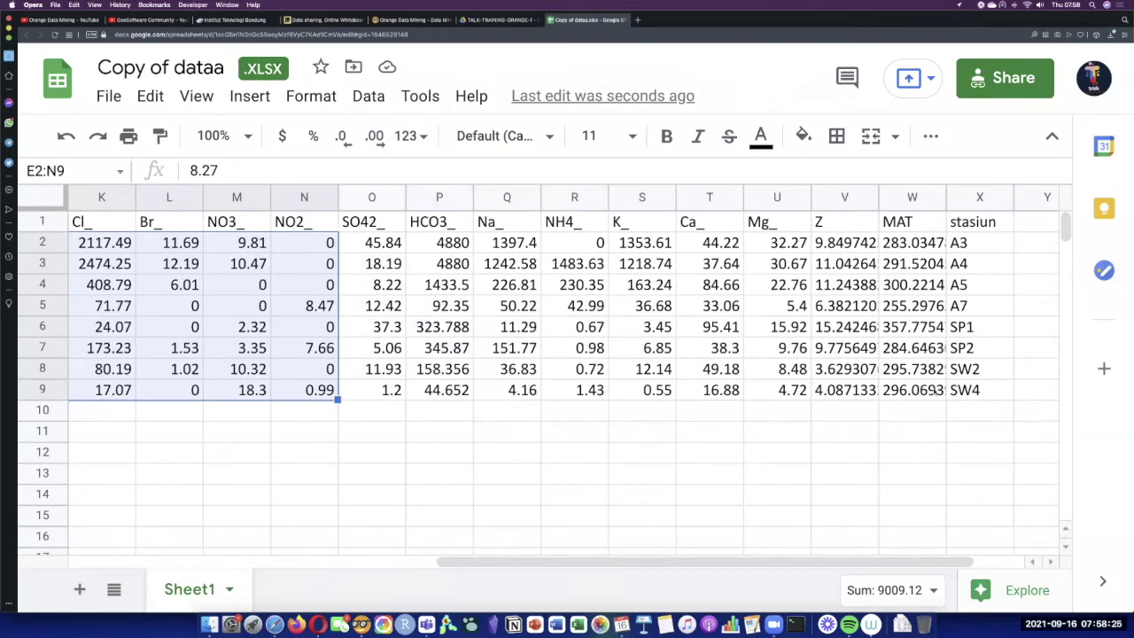
- Highlight the stasiun column X, followed by the FID and stasiun columns A:B
{"action": "left_click", "coordinate": [933, 392]}
{"action": "left_click", "coordinate": [971, 199]}
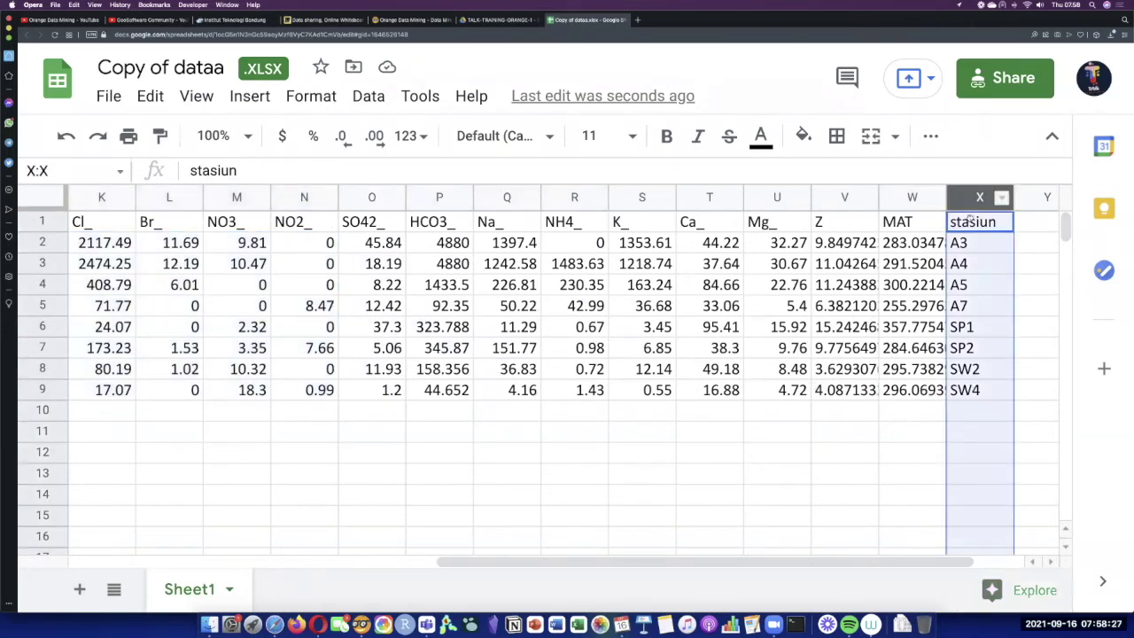
{"action": "scroll", "coordinate": [886, 324], "scroll_direction": "left", "scroll_amount": 15}
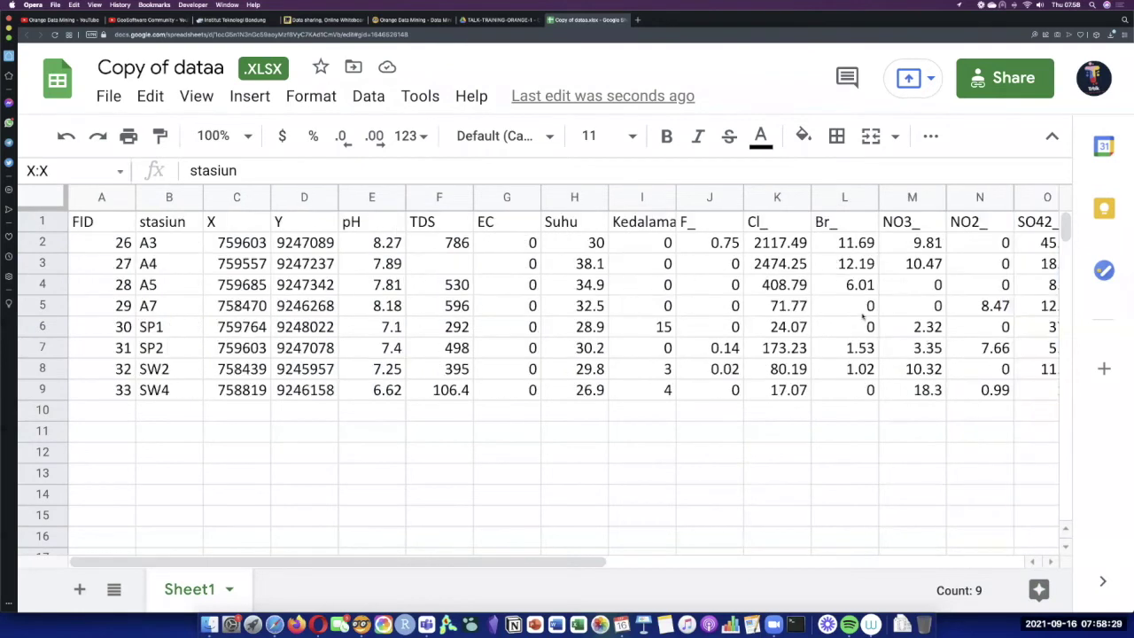
{"action": "left_click_drag", "start_coordinate": [101, 198], "coordinate": [151, 201]}
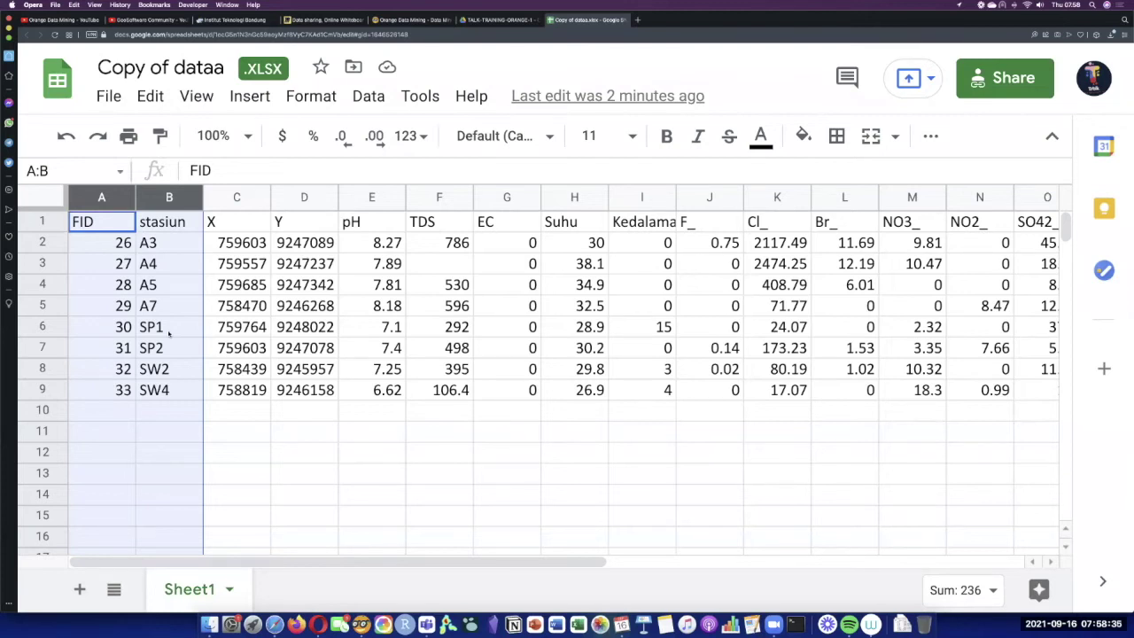
- Switch back to Orange and change the FID column's type to text in the File widget
{"action": "key", "text": "ctrl+Left"}
{"action": "double_click", "coordinate": [654, 290]}
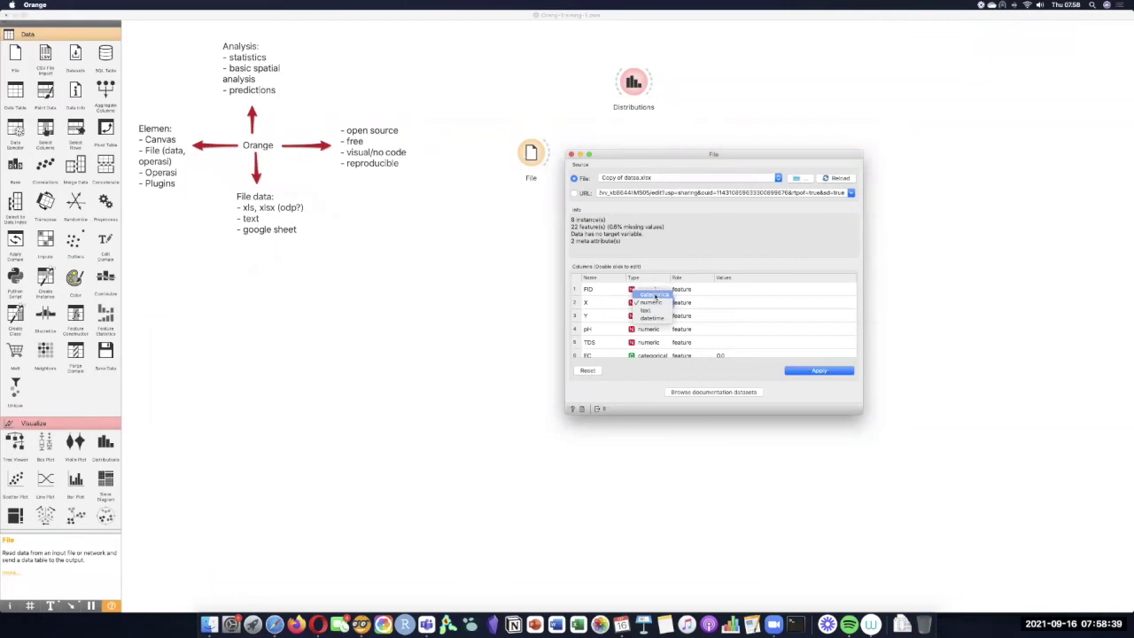
{"action": "left_click", "coordinate": [651, 302]}
{"action": "double_click", "coordinate": [652, 302]}
{"action": "left_click", "coordinate": [658, 300]}
{"action": "double_click", "coordinate": [654, 289]}
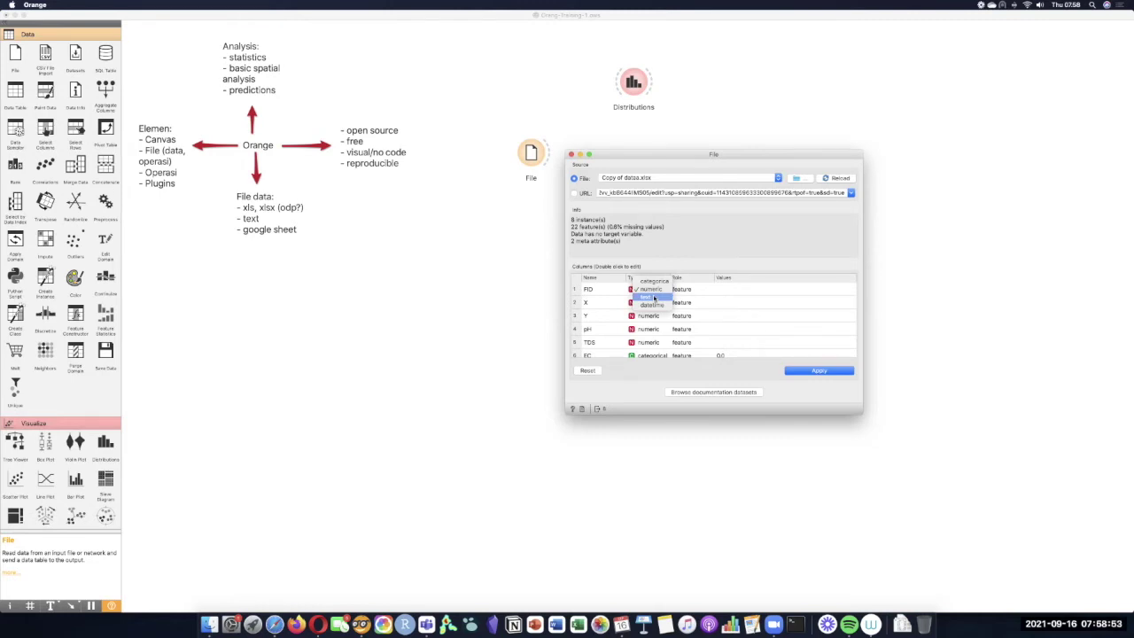
{"action": "left_click", "coordinate": [654, 299]}
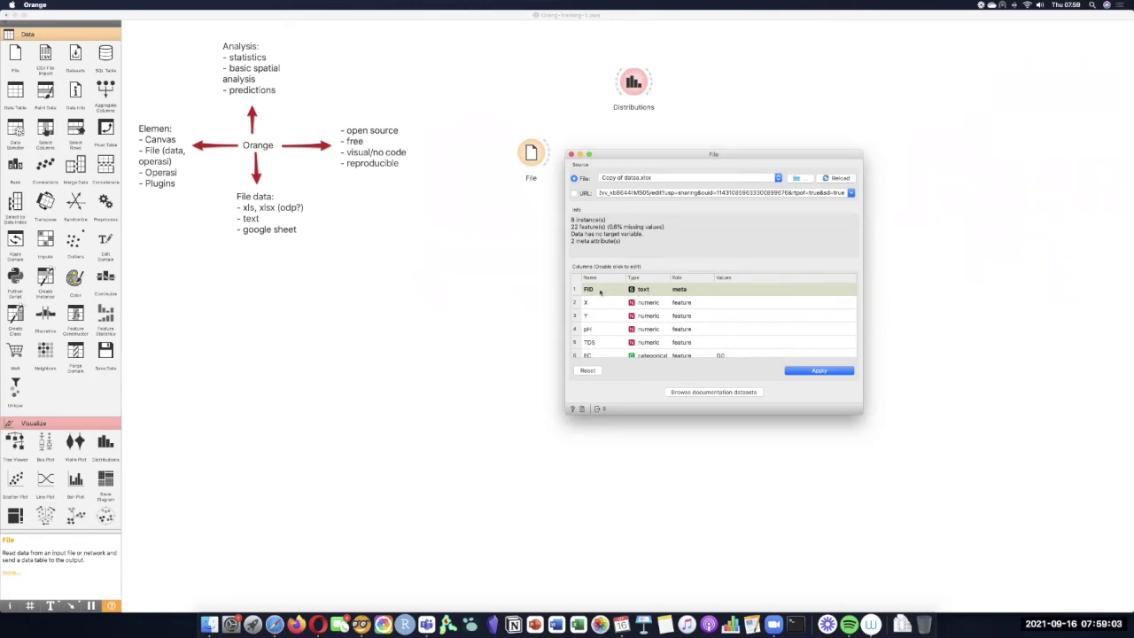
- Compare the spreadsheet's stasiun column with the stasiun entries in the Orange File widget's column list
{"action": "key", "text": "super+Tab"}
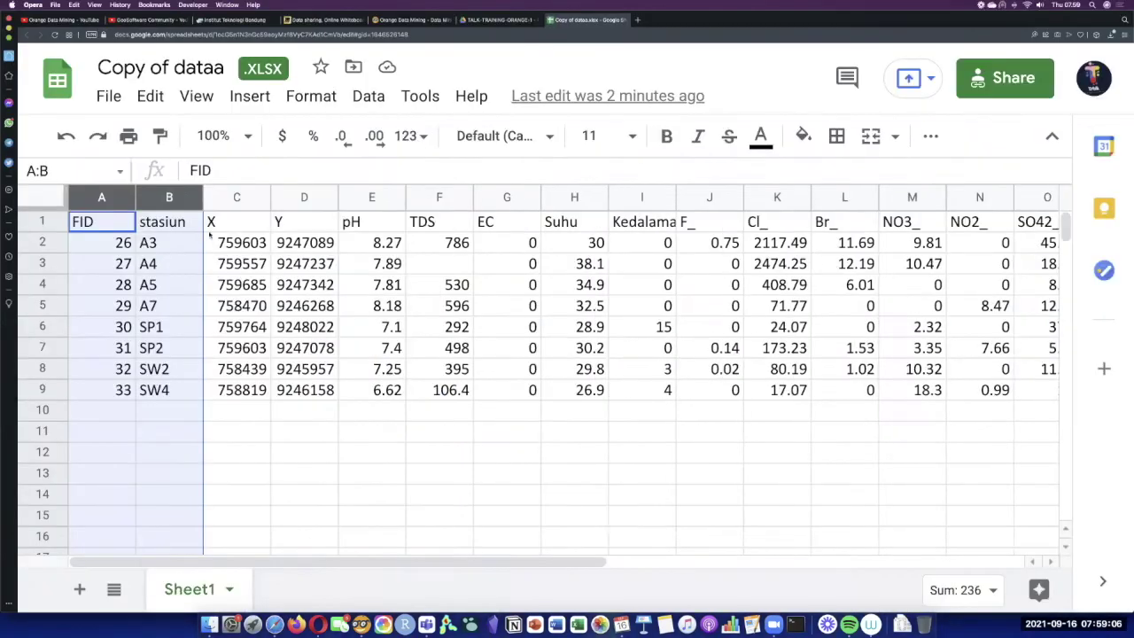
{"action": "left_click", "coordinate": [167, 242]}
{"action": "key", "text": "super+Tab"}
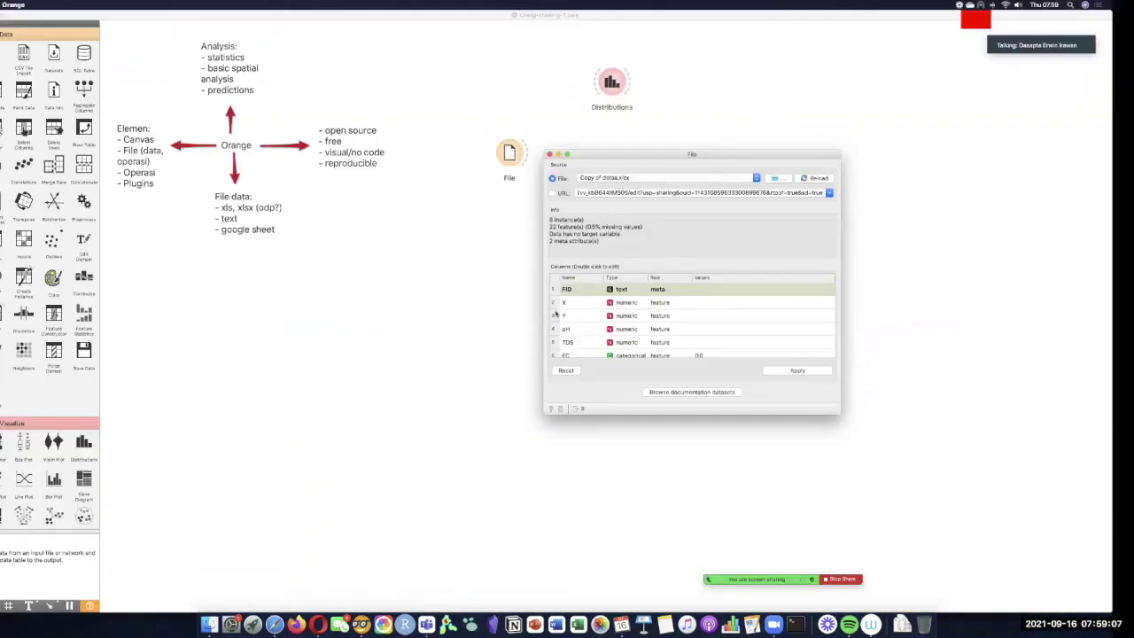
{"action": "scroll", "coordinate": [622, 331], "scroll_direction": "down", "scroll_amount": 5}
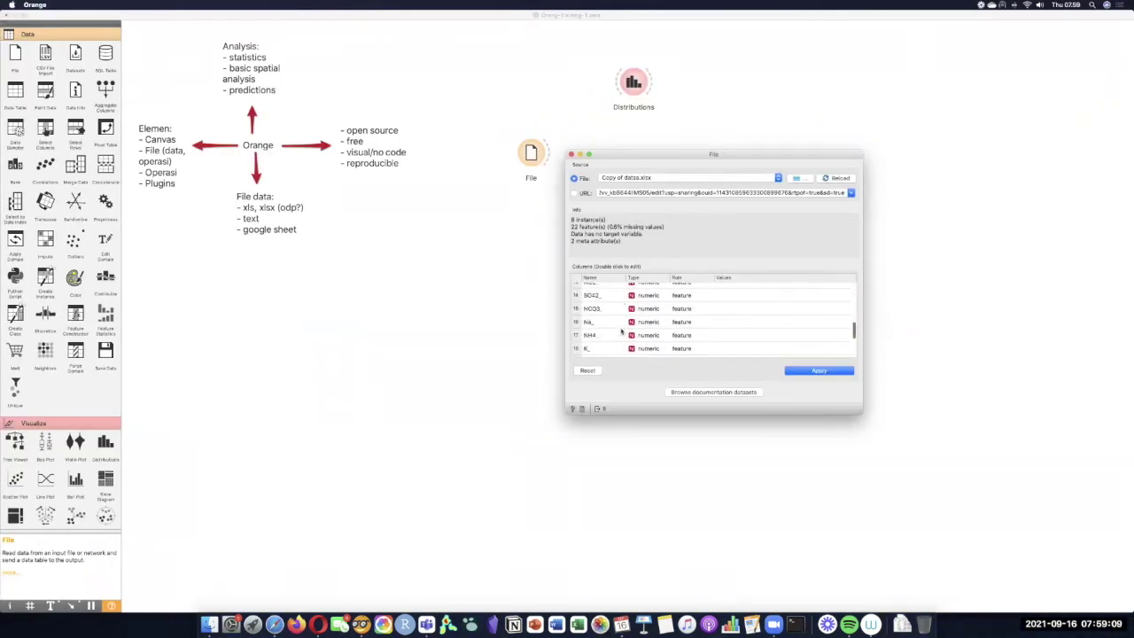
{"action": "scroll", "coordinate": [622, 330], "scroll_direction": "down", "scroll_amount": 2}
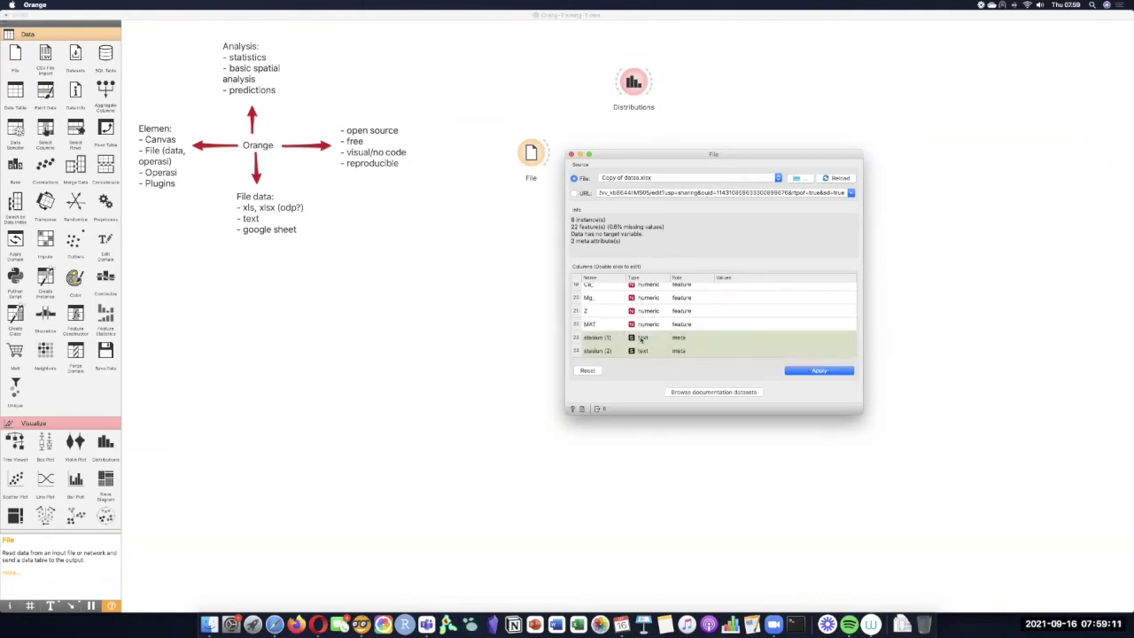
{"action": "scroll", "coordinate": [632, 340], "scroll_direction": "up", "scroll_amount": 2}
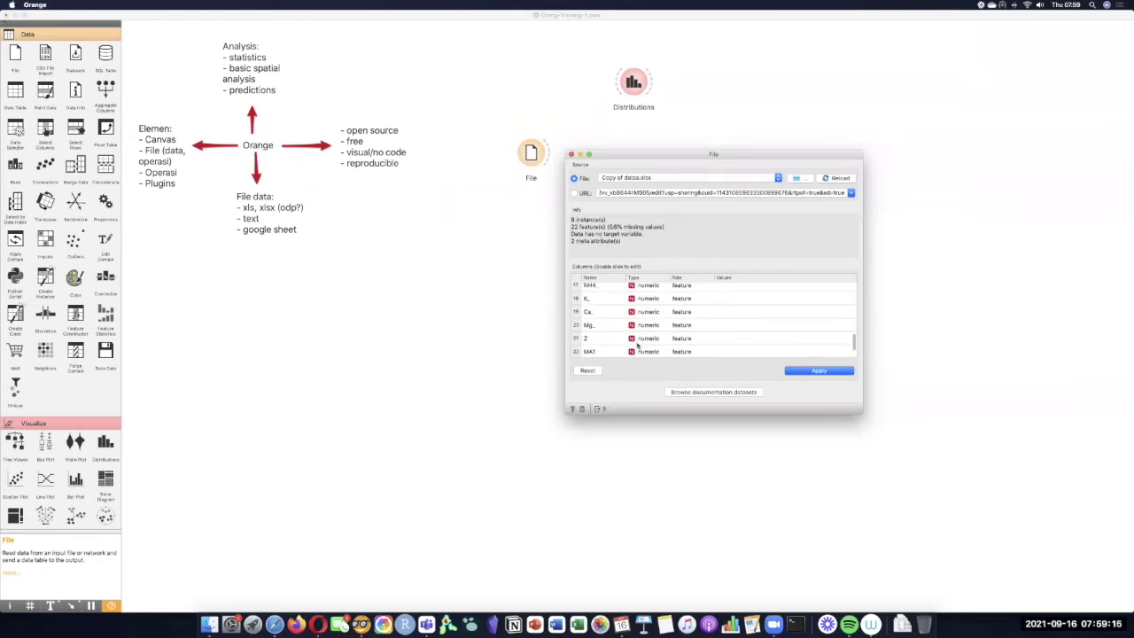
{"action": "scroll", "coordinate": [642, 341], "scroll_direction": "up", "scroll_amount": 2}
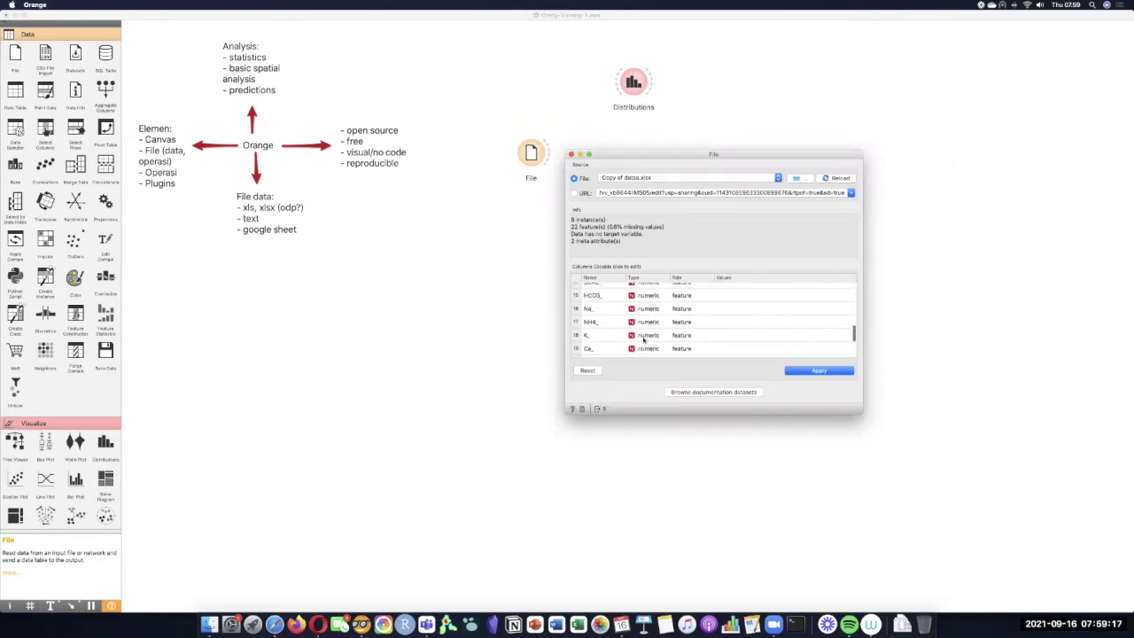
- Return to the Copy of dataa spreadsheet and examine the Z and MAT columns alongside the other measurement columns
{"action": "key", "text": "ctrl+Right"}
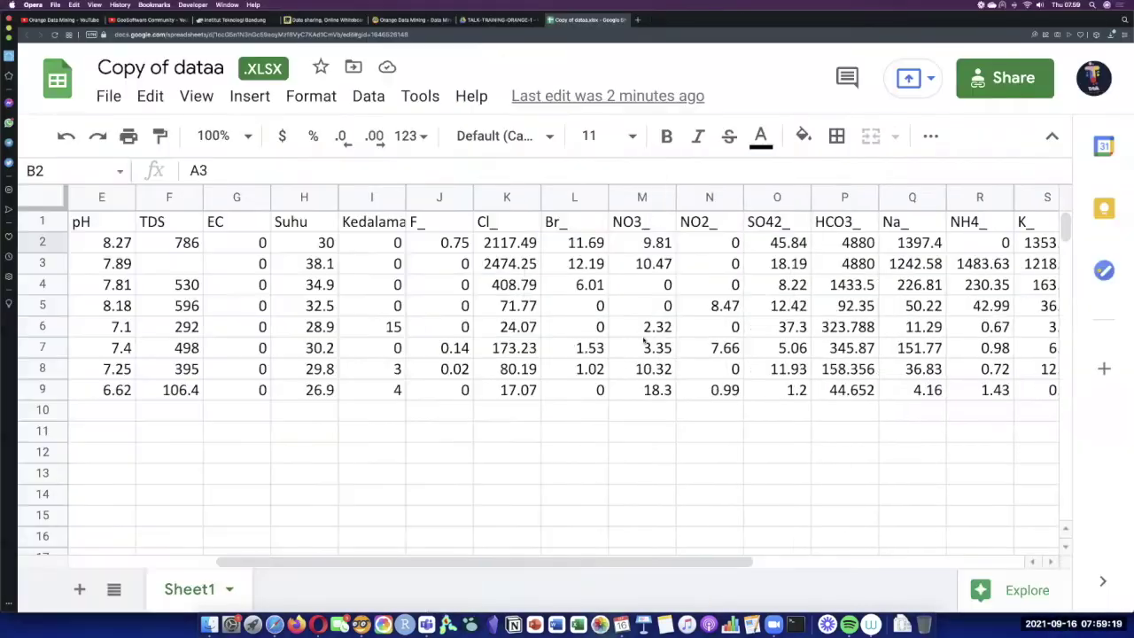
{"action": "scroll", "coordinate": [644, 341], "scroll_direction": "right", "scroll_amount": 6}
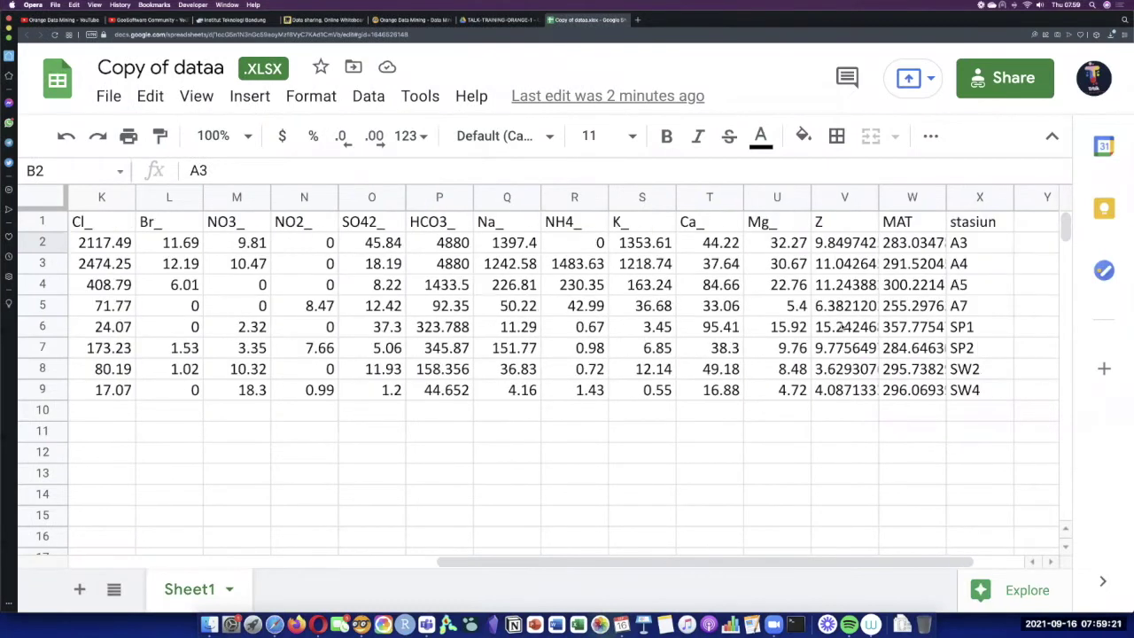
{"action": "left_click", "coordinate": [830, 225]}
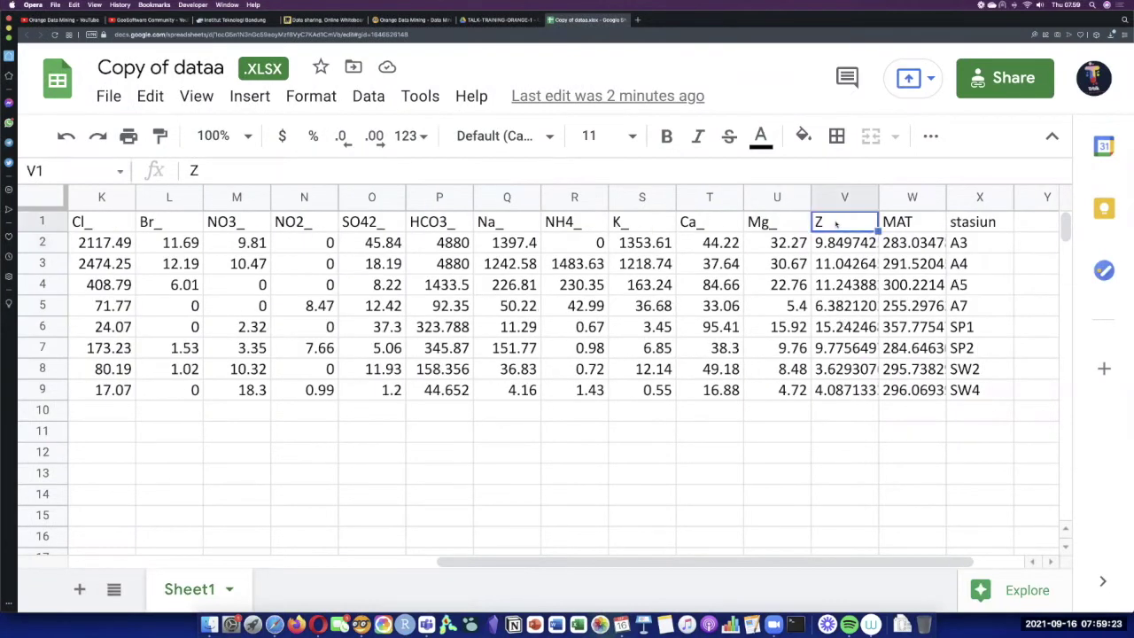
{"action": "scroll", "coordinate": [816, 232], "scroll_direction": "left", "scroll_amount": 3}
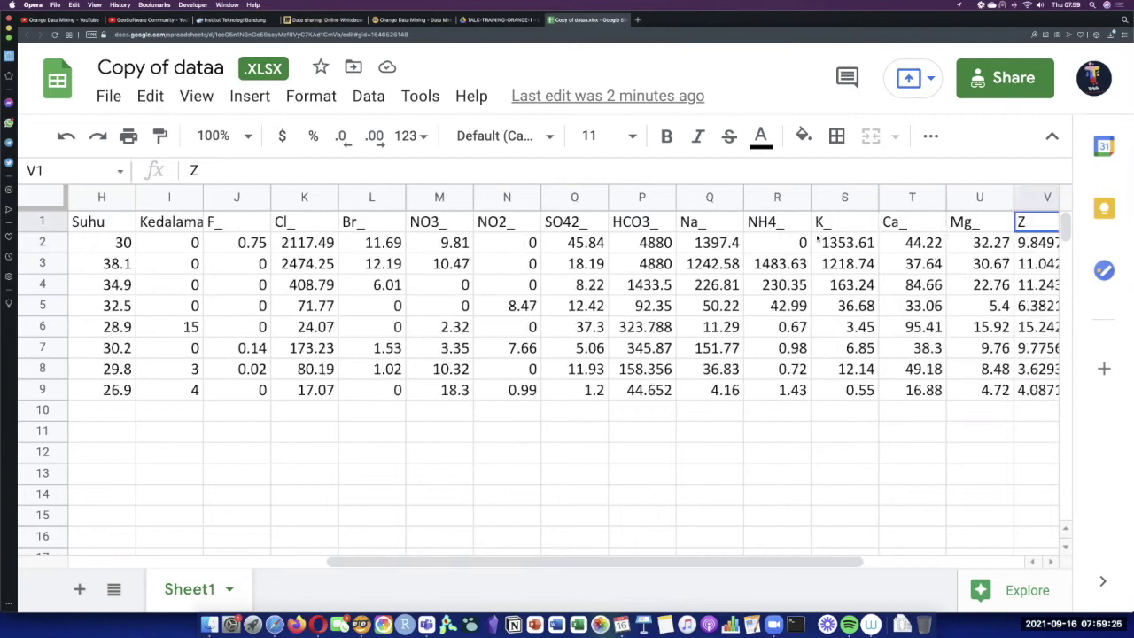
{"action": "scroll", "coordinate": [817, 237], "scroll_direction": "right", "scroll_amount": 4}
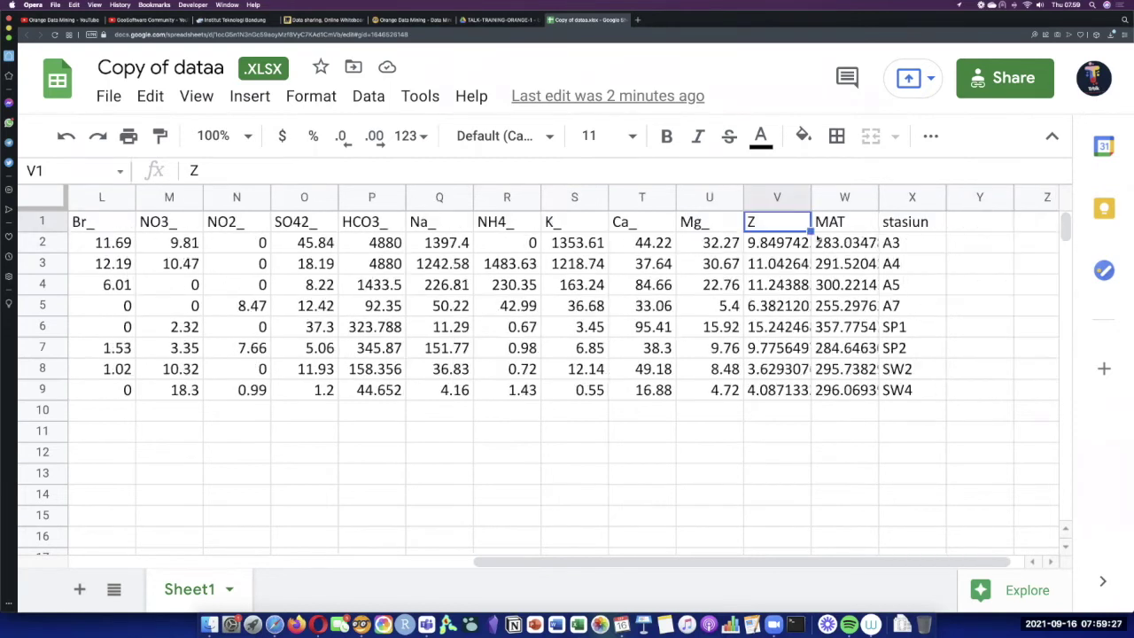
{"action": "scroll", "coordinate": [789, 240], "scroll_direction": "left", "scroll_amount": 10}
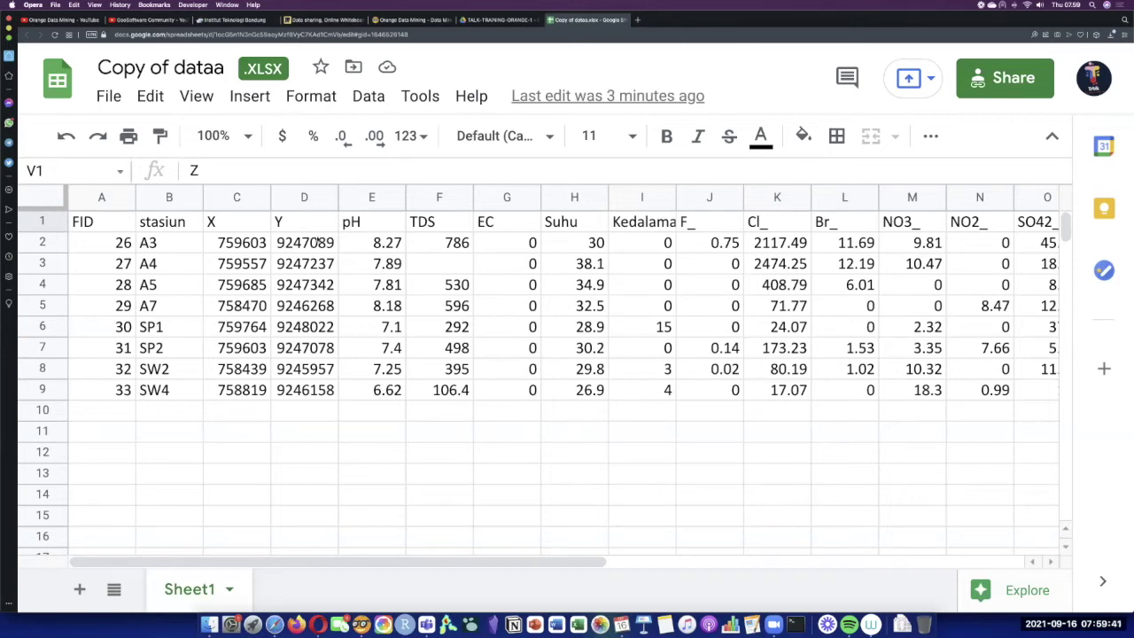
{"action": "scroll", "coordinate": [384, 284], "scroll_direction": "right", "scroll_amount": 10}
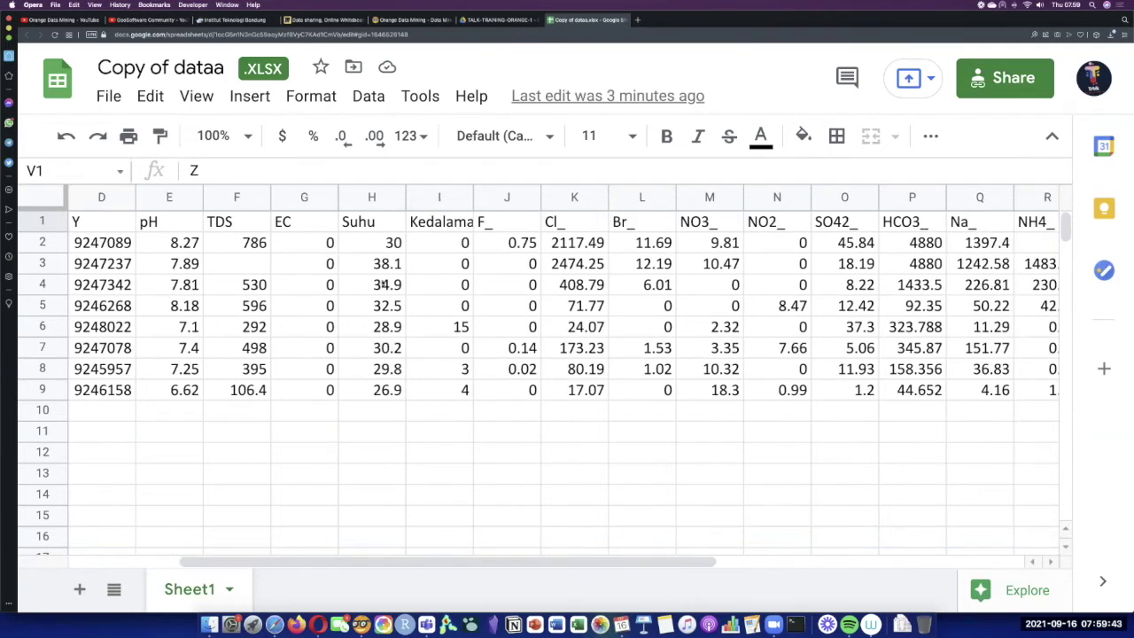
{"action": "scroll", "coordinate": [384, 284], "scroll_direction": "right", "scroll_amount": 5}
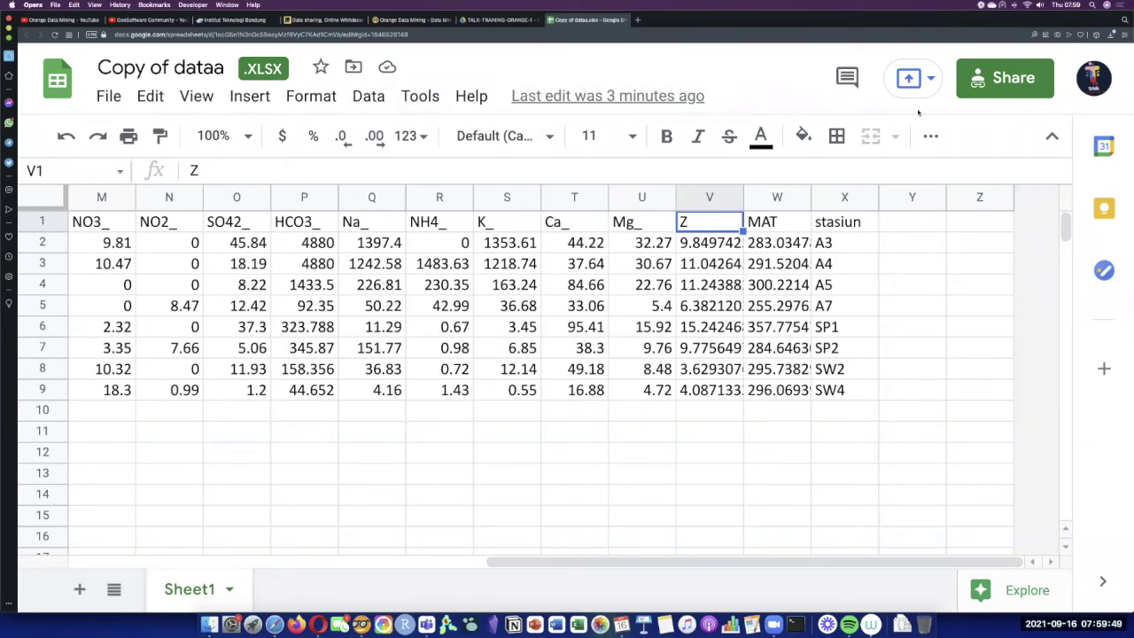
{"action": "key", "text": "Right"}
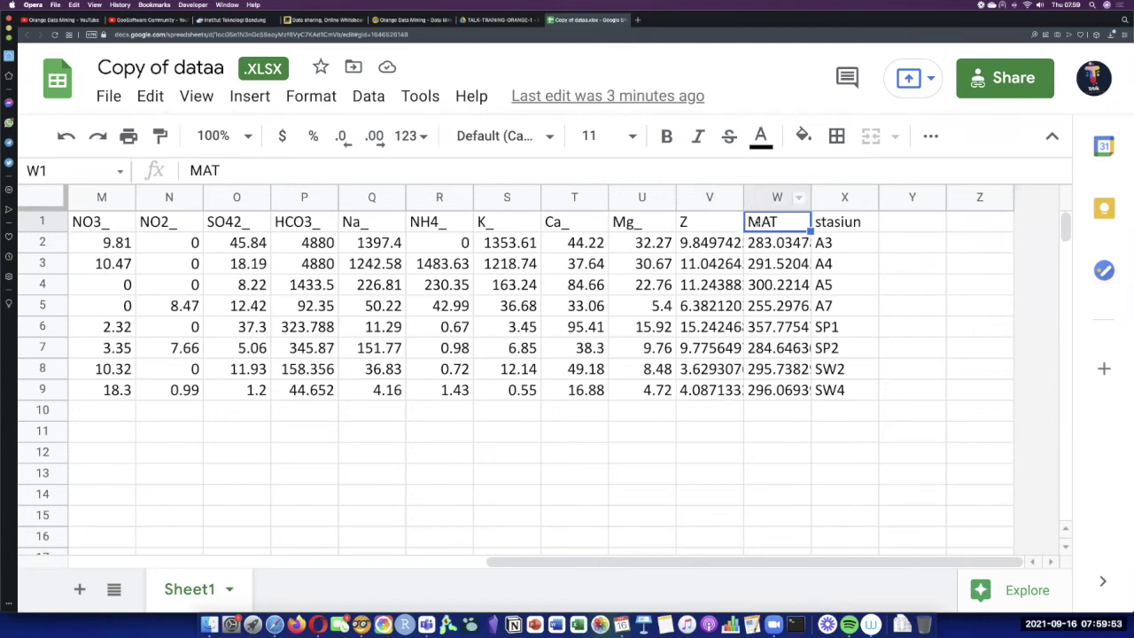
- Highlight the Z column's header and values, followed by the MAT column's first value and header in the spreadsheet
{"action": "left_click", "coordinate": [739, 230]}
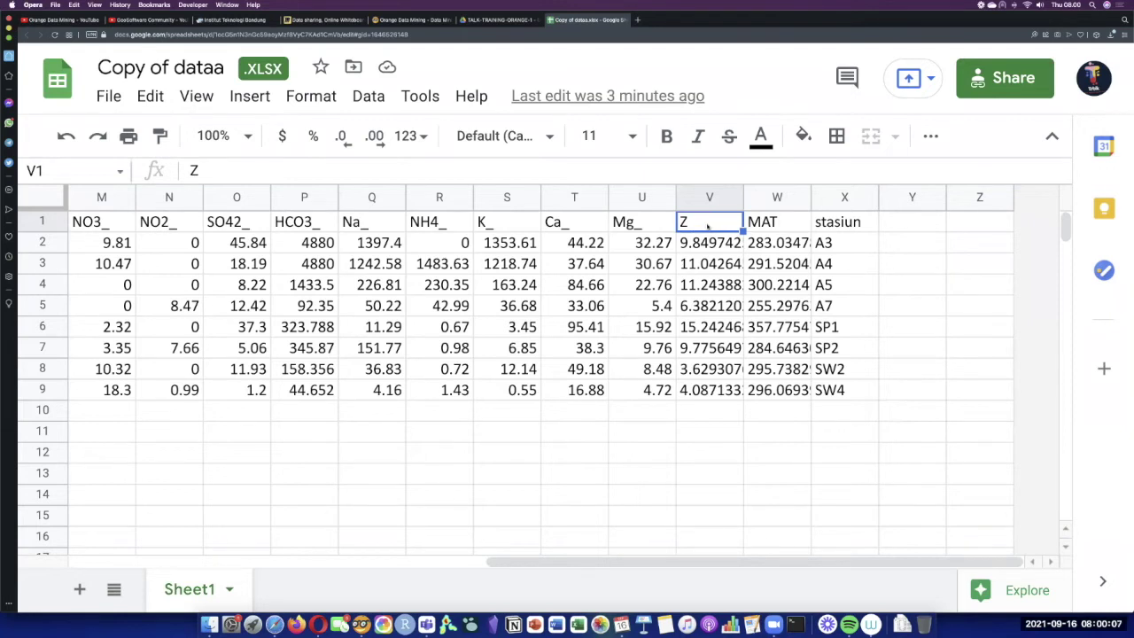
{"action": "left_click_drag", "start_coordinate": [712, 250], "coordinate": [732, 395]}
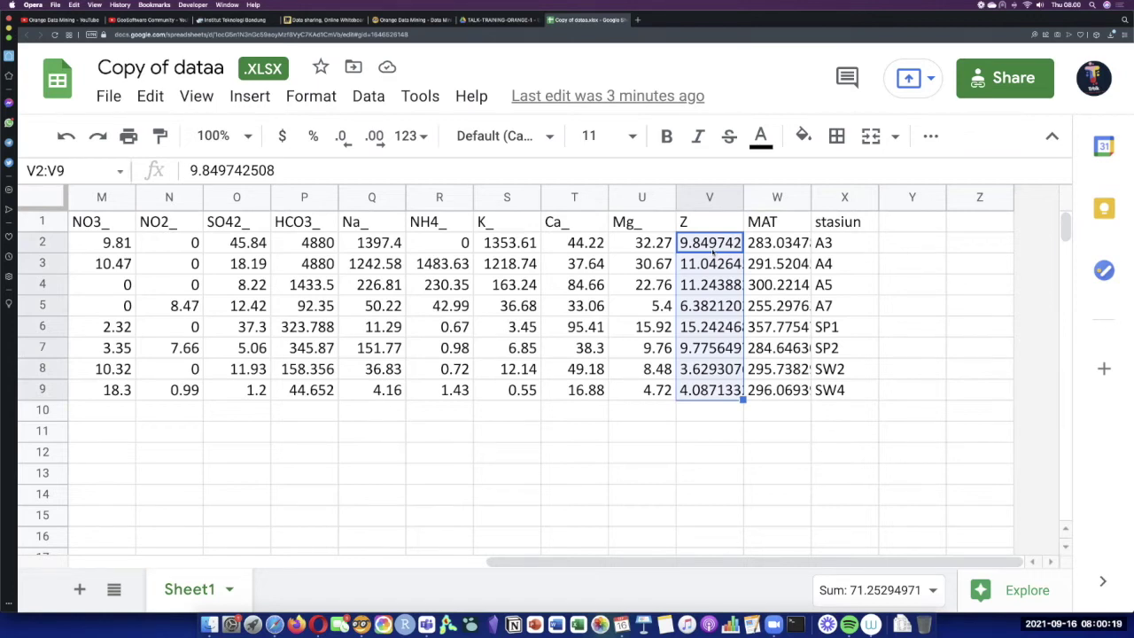
{"action": "left_click", "coordinate": [781, 243]}
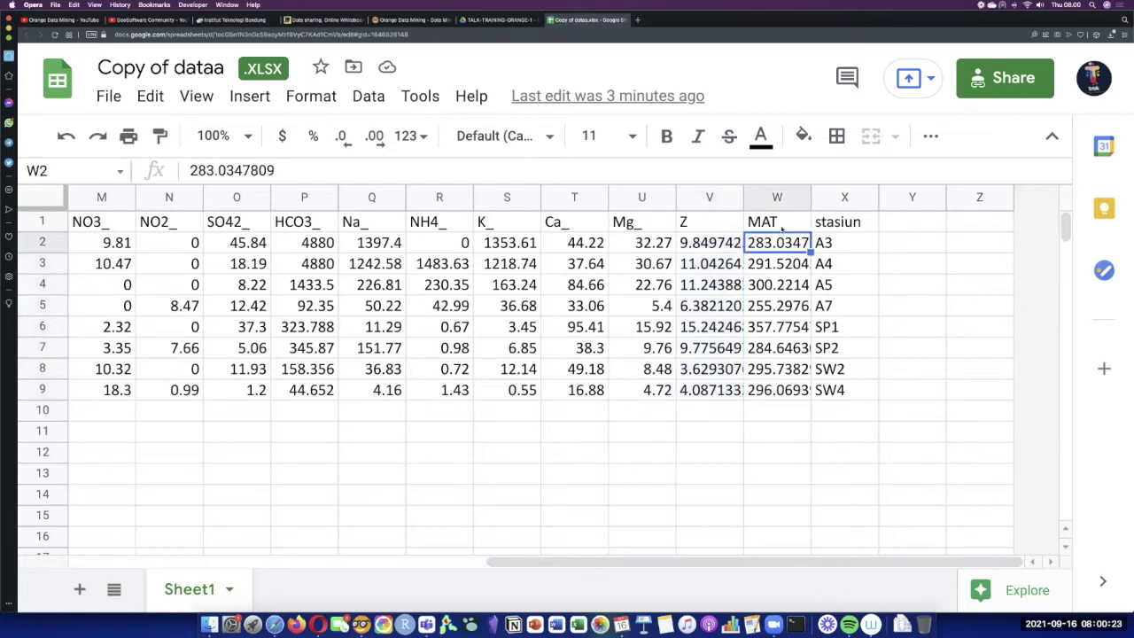
{"action": "left_click", "coordinate": [782, 228]}
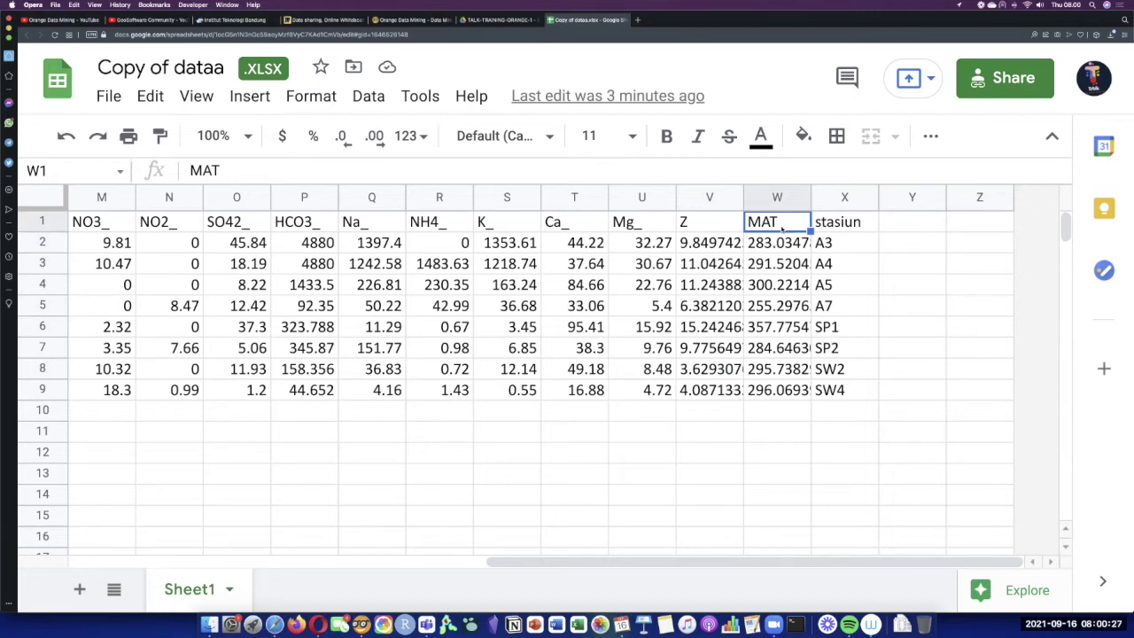
{"action": "scroll", "coordinate": [645, 303], "scroll_direction": "left", "scroll_amount": 10}
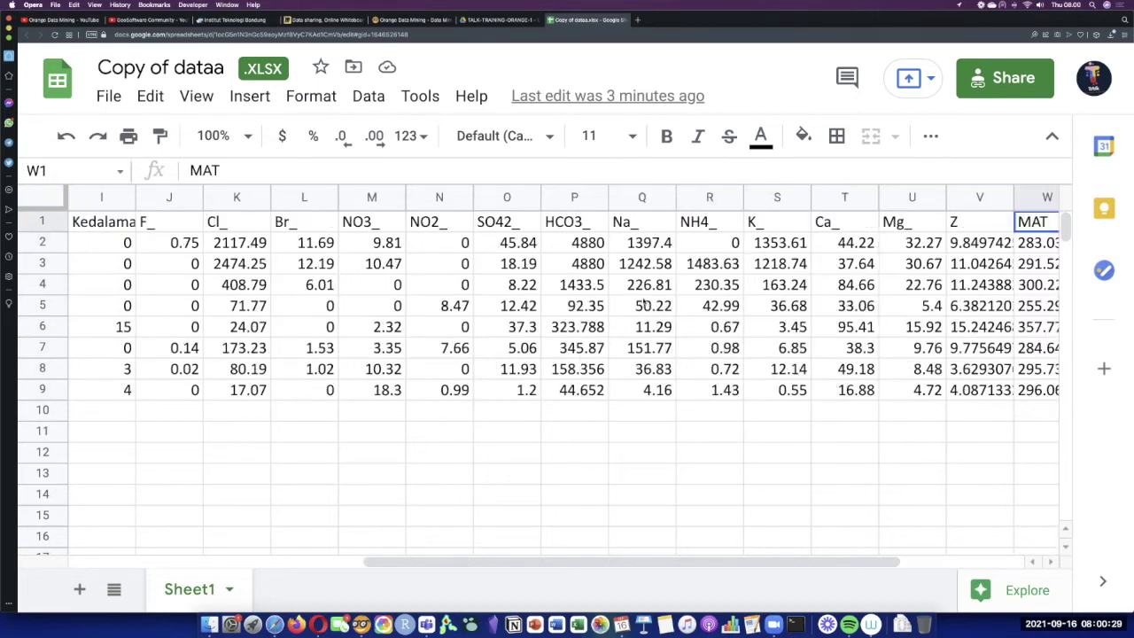
- Switch between Orange's File widget and the Copy of dataa spreadsheet to compare the EC column's type with its values
{"action": "key", "text": "super+Tab"}
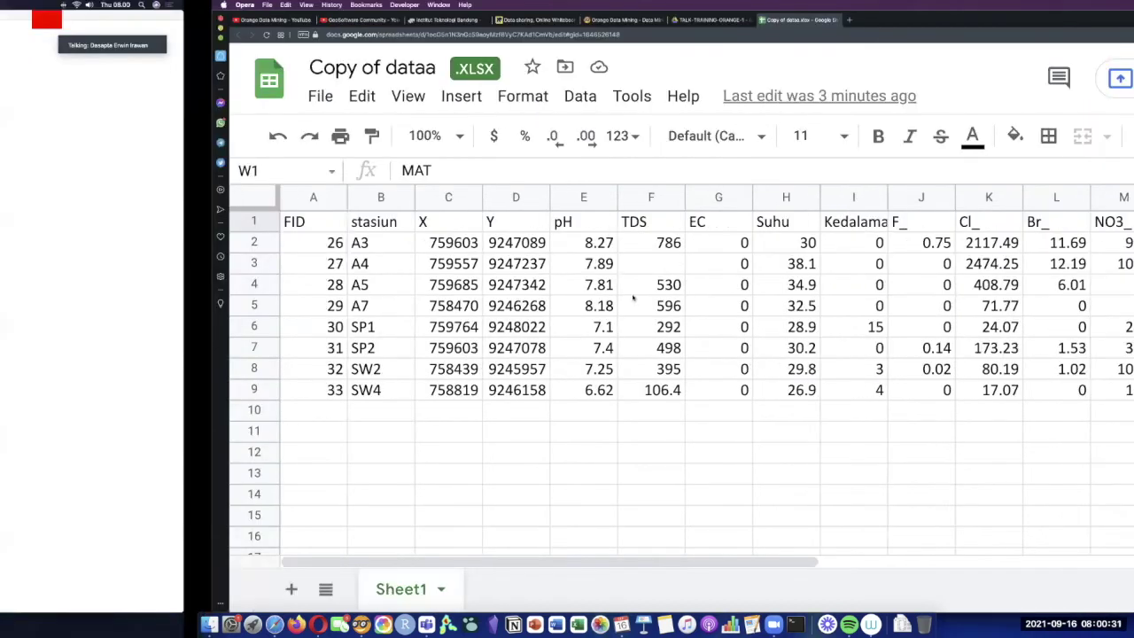
{"action": "scroll", "coordinate": [626, 327], "scroll_direction": "up", "scroll_amount": 5}
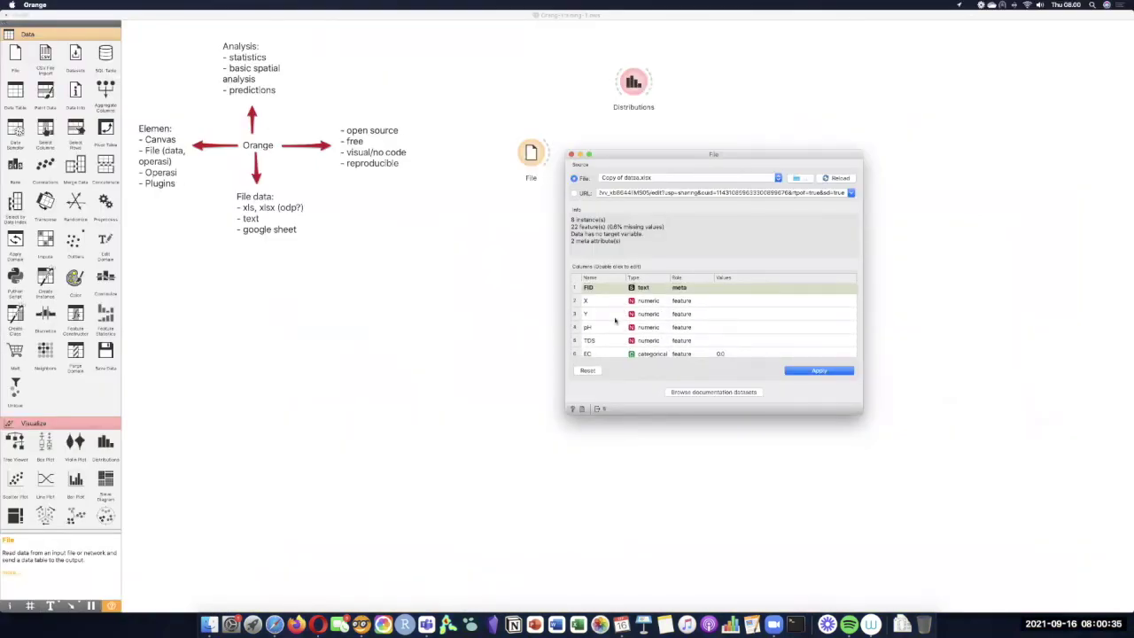
{"action": "scroll", "coordinate": [618, 333], "scroll_direction": "down", "scroll_amount": 4}
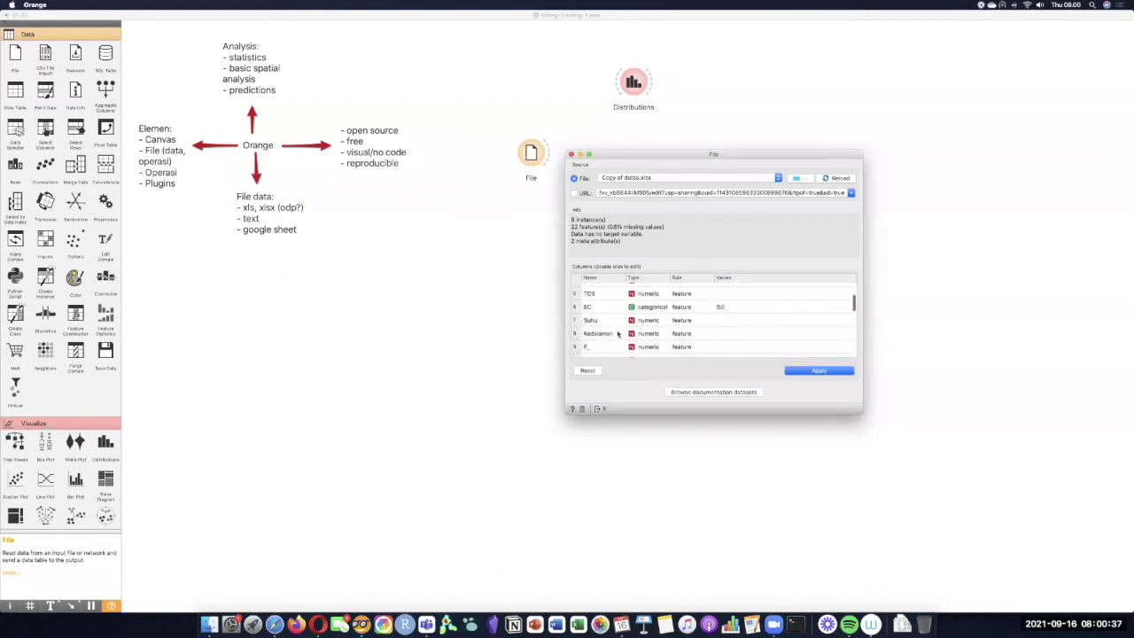
{"action": "scroll", "coordinate": [618, 301], "scroll_direction": "up", "scroll_amount": 1}
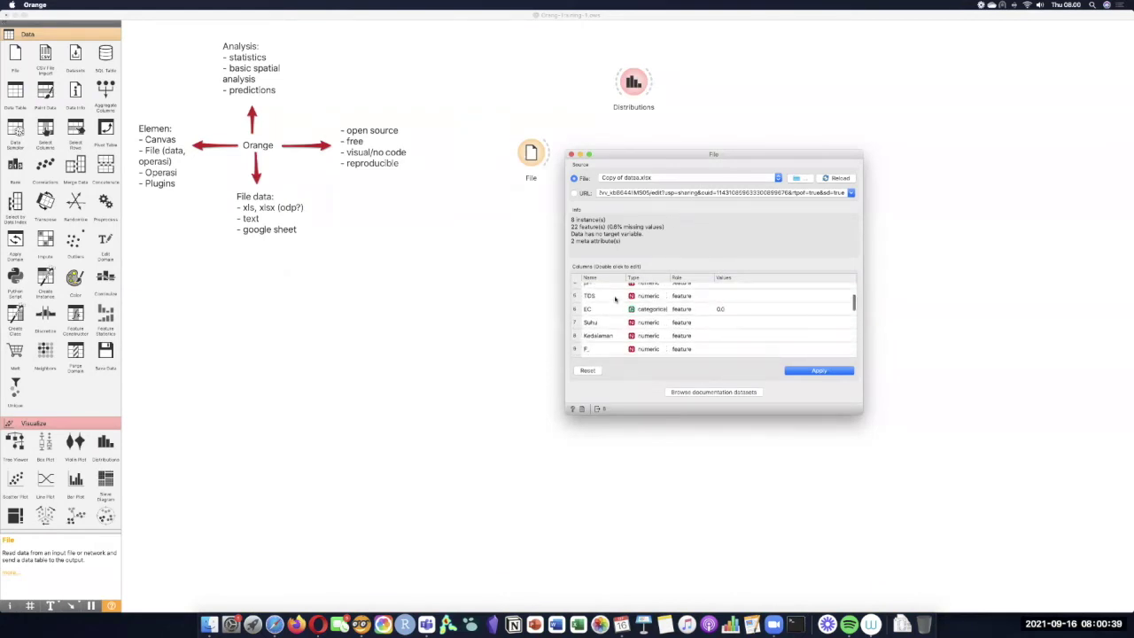
{"action": "key", "text": "ctrl+Right"}
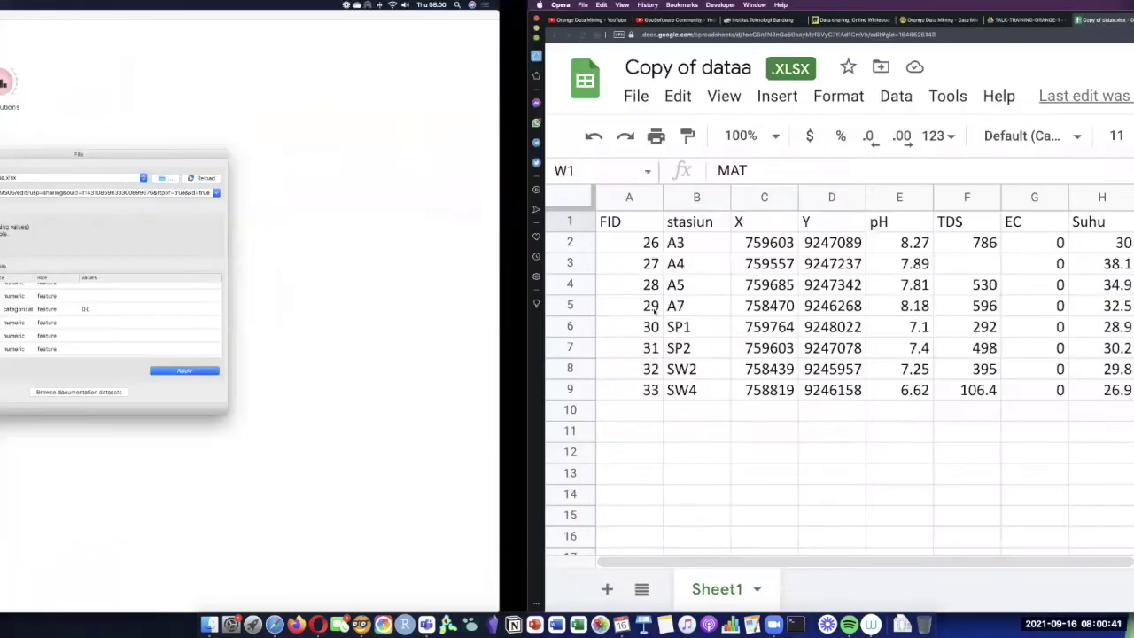
{"action": "left_click", "coordinate": [528, 268]}
{"action": "scroll", "coordinate": [528, 268], "scroll_direction": "down", "scroll_amount": 3}
{"action": "scroll", "coordinate": [524, 268], "scroll_direction": "up", "scroll_amount": 3}
{"action": "key", "text": "ctrl+Left"}
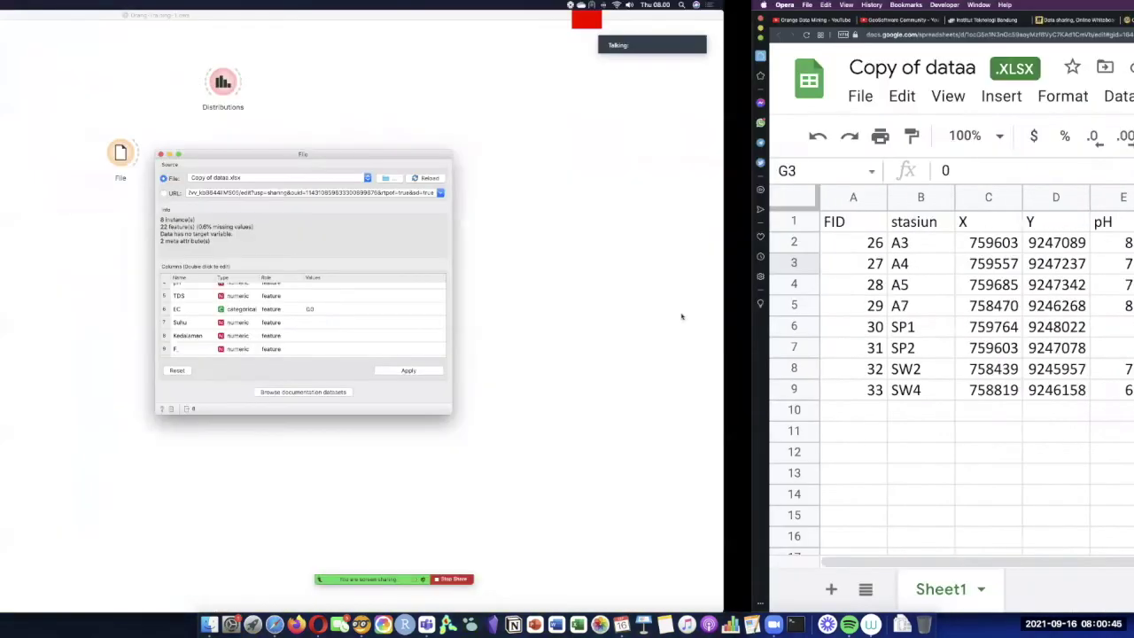
- Change the EC column's type to numeric in the File widget and review the types of the remaining columns
{"action": "double_click", "coordinate": [649, 309]}
{"action": "left_click", "coordinate": [659, 322]}
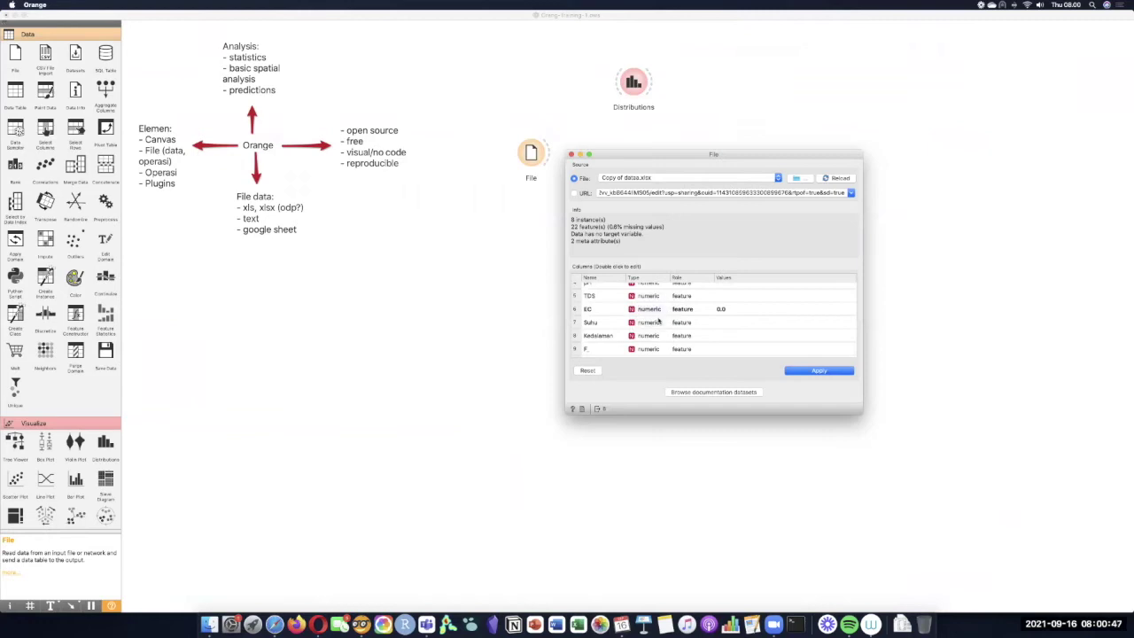
{"action": "scroll", "coordinate": [658, 322], "scroll_direction": "down", "scroll_amount": 2}
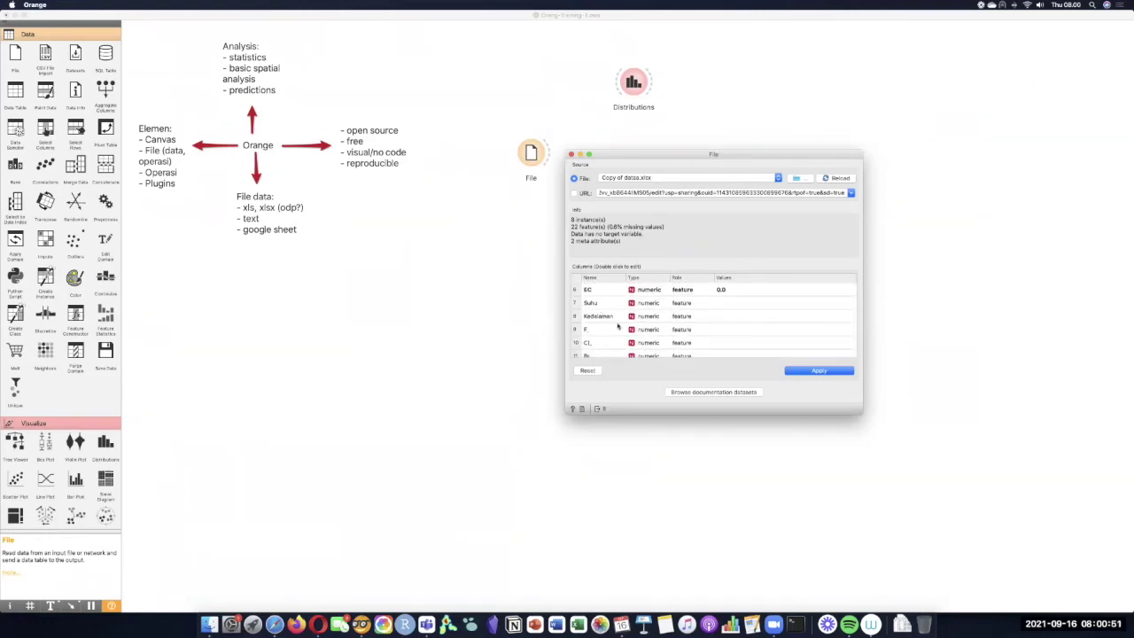
{"action": "scroll", "coordinate": [638, 342], "scroll_direction": "down", "scroll_amount": 10}
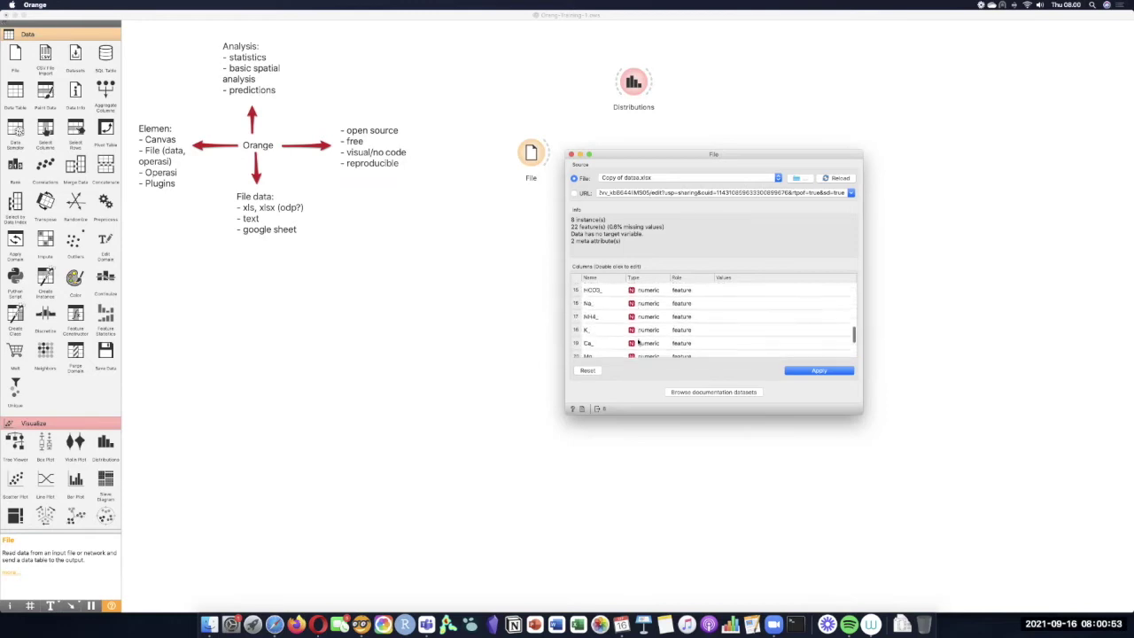
{"action": "scroll", "coordinate": [691, 314], "scroll_direction": "up", "scroll_amount": 15}
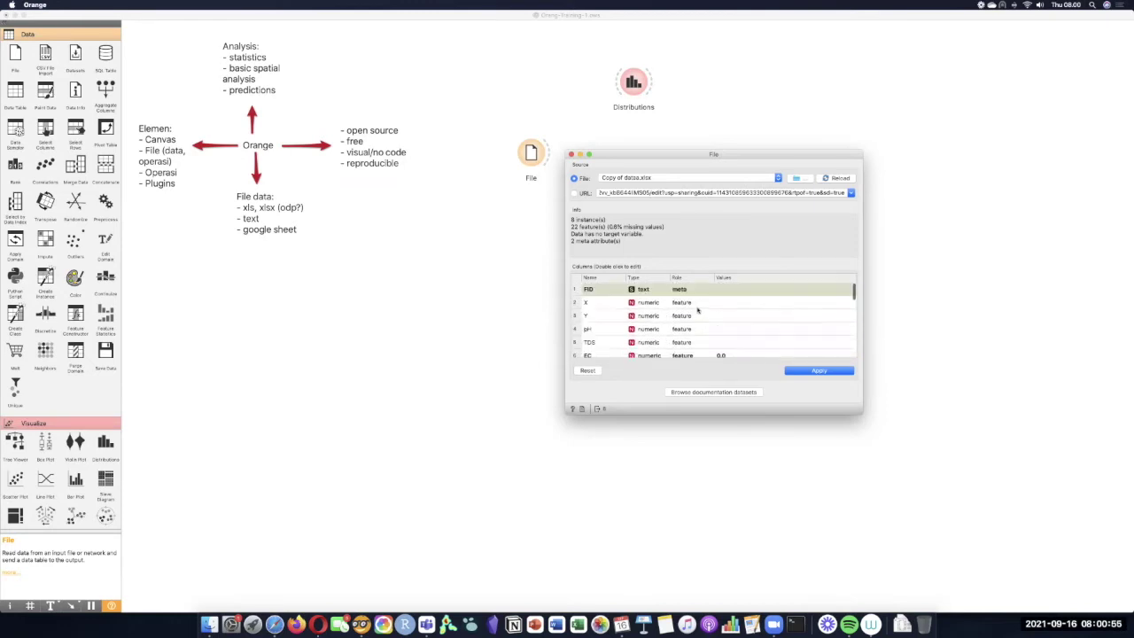
- Examine the role options available for the X column in the File widget, keeping its role as feature
{"action": "double_click", "coordinate": [693, 303]}
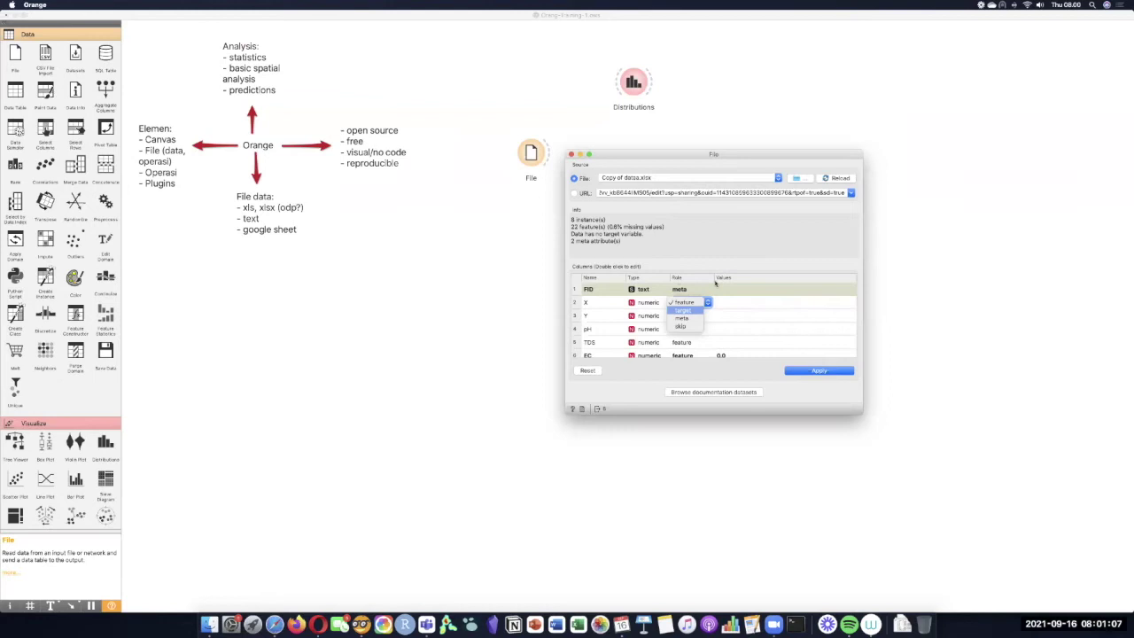
{"action": "left_click", "coordinate": [687, 329]}
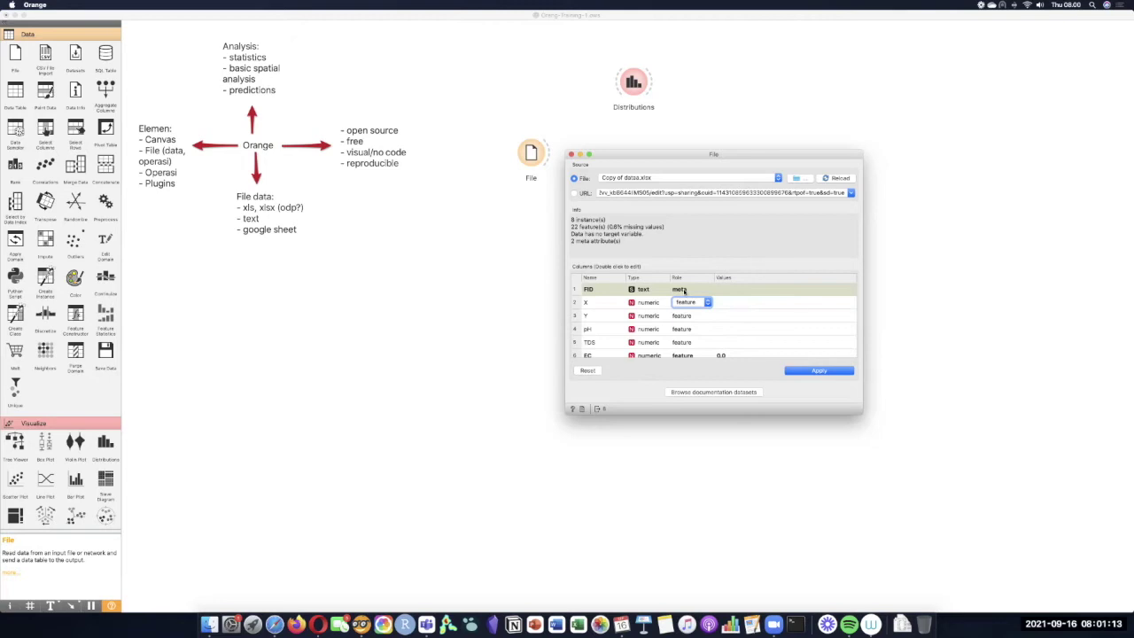
{"action": "left_click", "coordinate": [692, 305]}
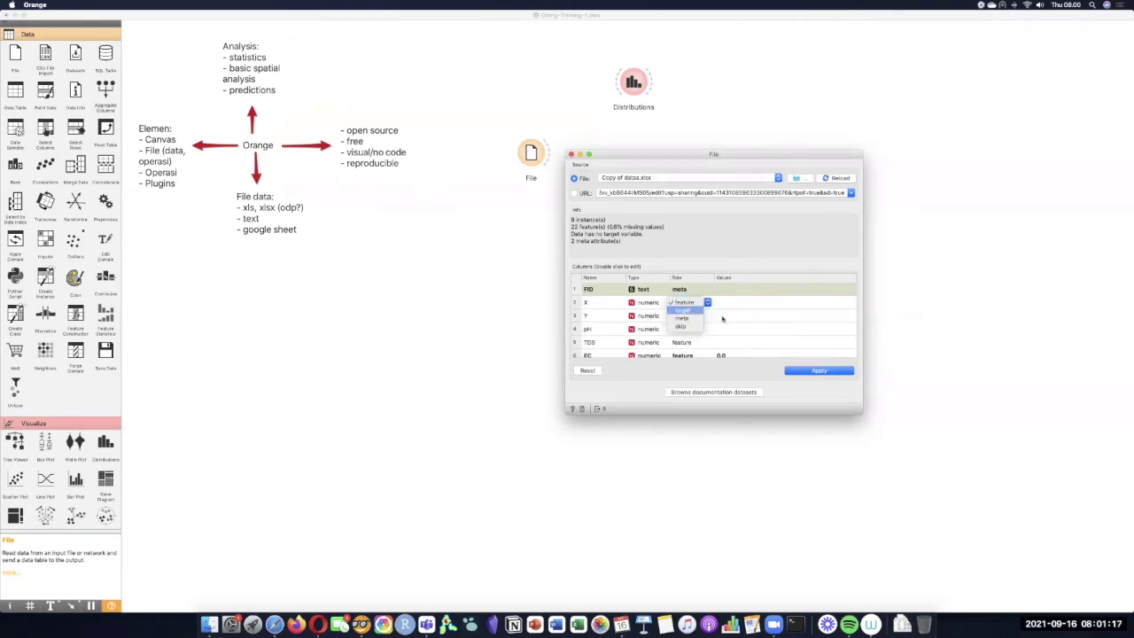
{"action": "left_click", "coordinate": [689, 304]}
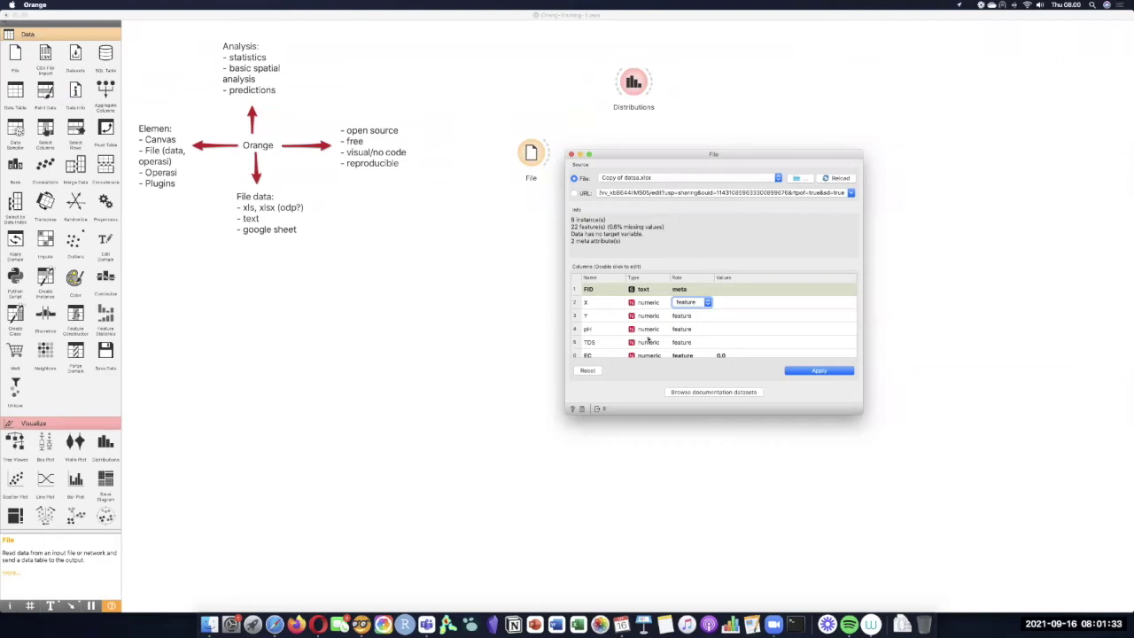
{"action": "left_click", "coordinate": [694, 303]}
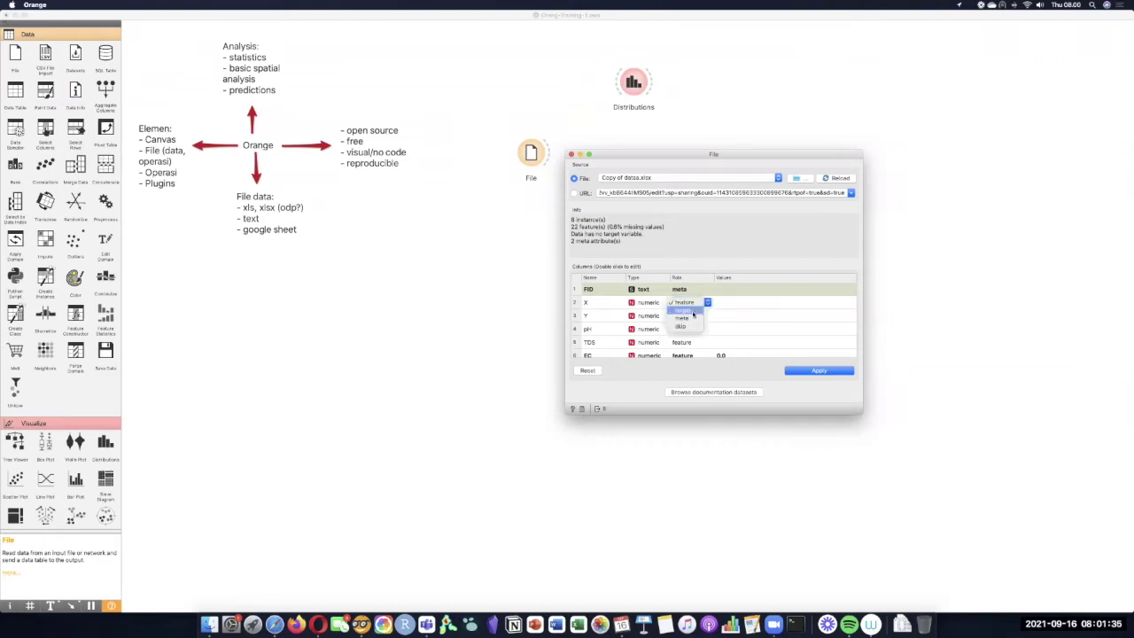
{"action": "left_click", "coordinate": [694, 304]}
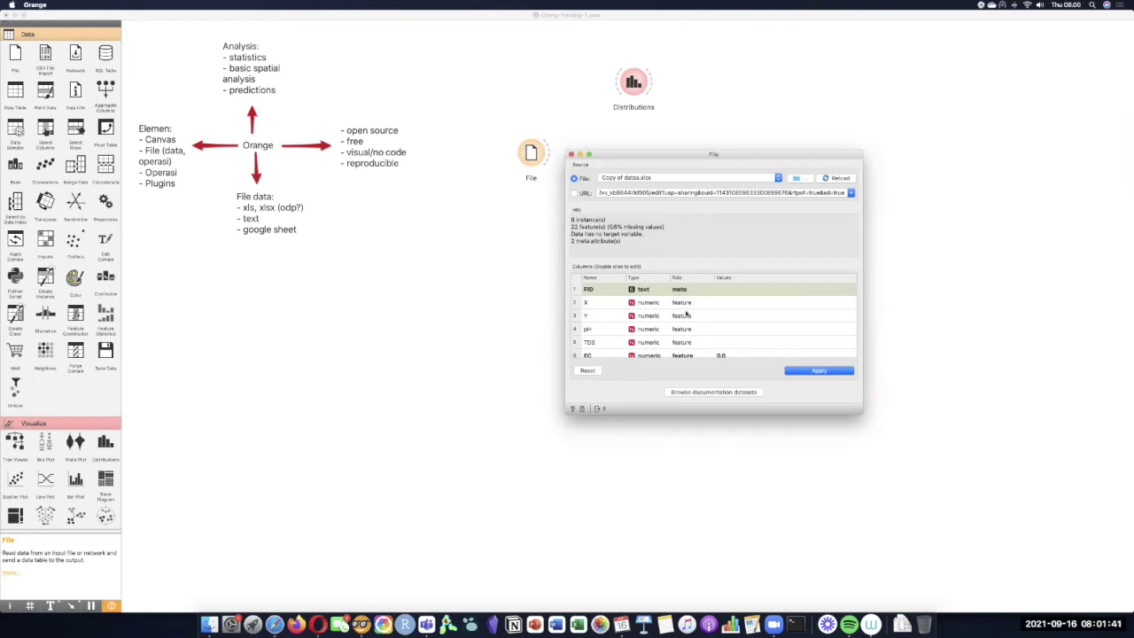
- Apply the column settings in the File widget and close its window
{"action": "scroll", "coordinate": [705, 321], "scroll_direction": "down", "scroll_amount": 6}
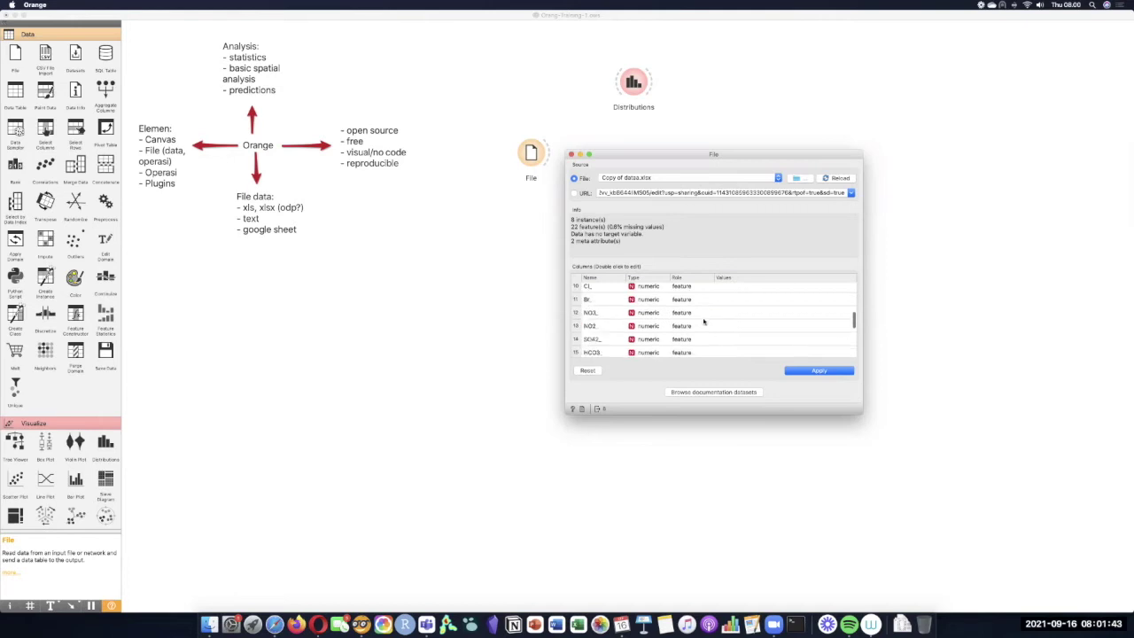
{"action": "left_click", "coordinate": [834, 371]}
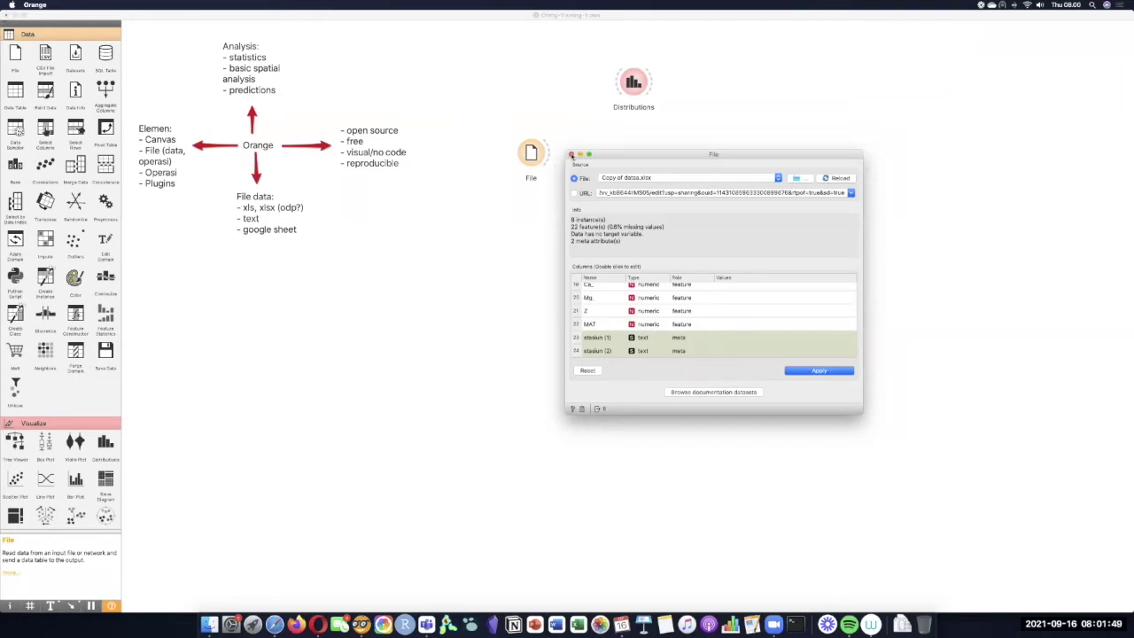
{"action": "left_click", "coordinate": [572, 154]}
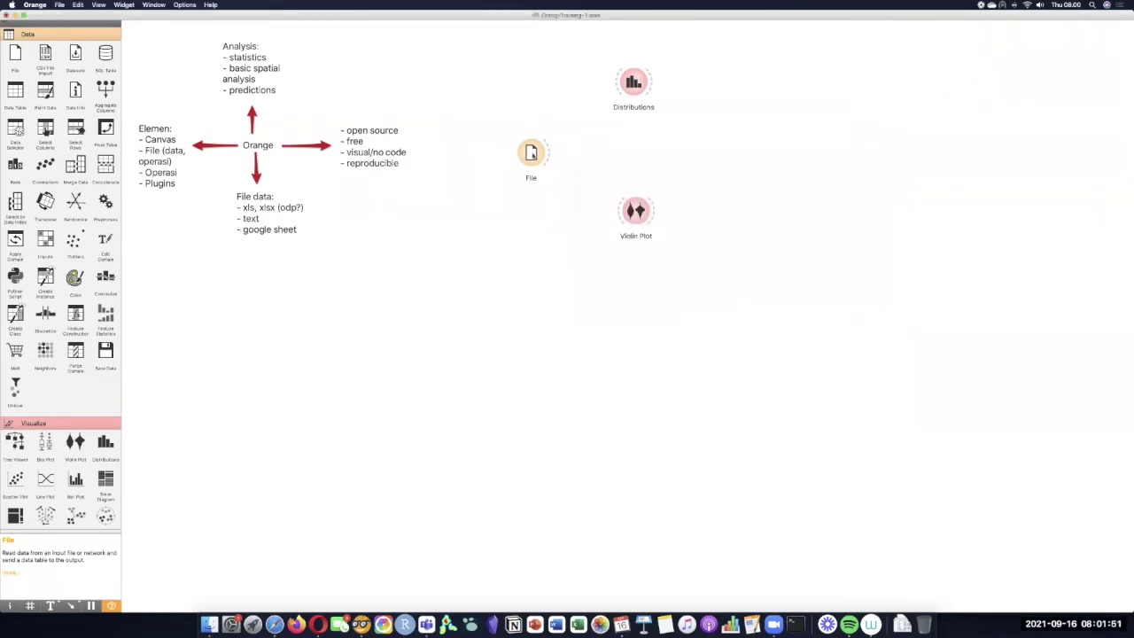
- Add a Data Table widget to the canvas beside the File widget and connect File's data output to it
{"action": "left_click_drag", "start_coordinate": [532, 153], "coordinate": [506, 152]}
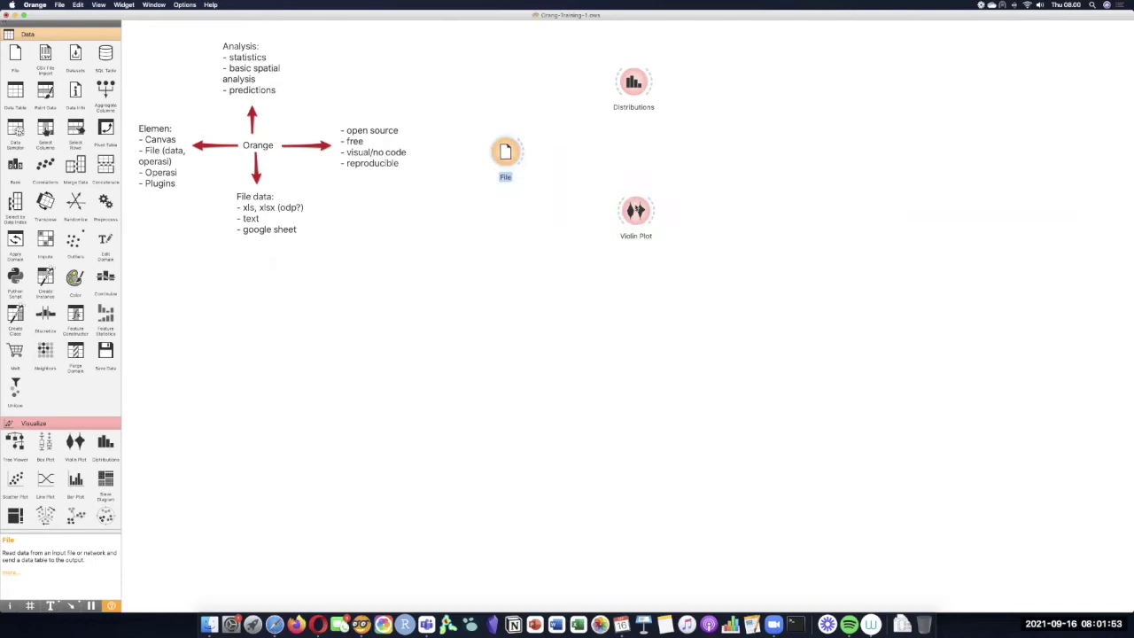
{"action": "left_click_drag", "start_coordinate": [18, 101], "coordinate": [577, 148]}
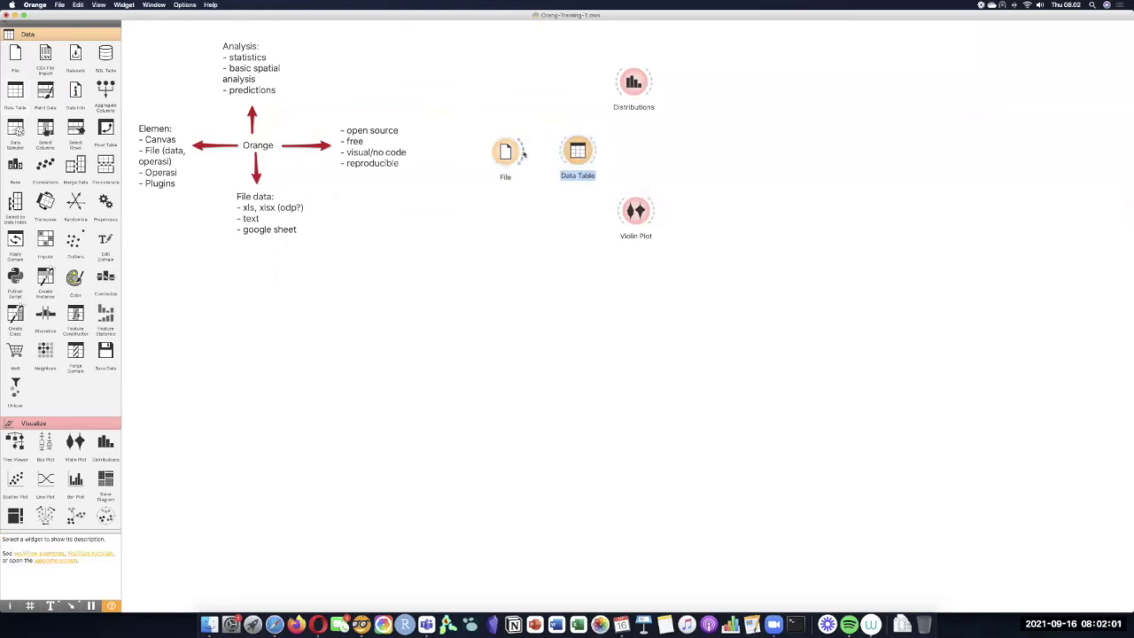
{"action": "left_click_drag", "start_coordinate": [524, 154], "coordinate": [576, 152]}
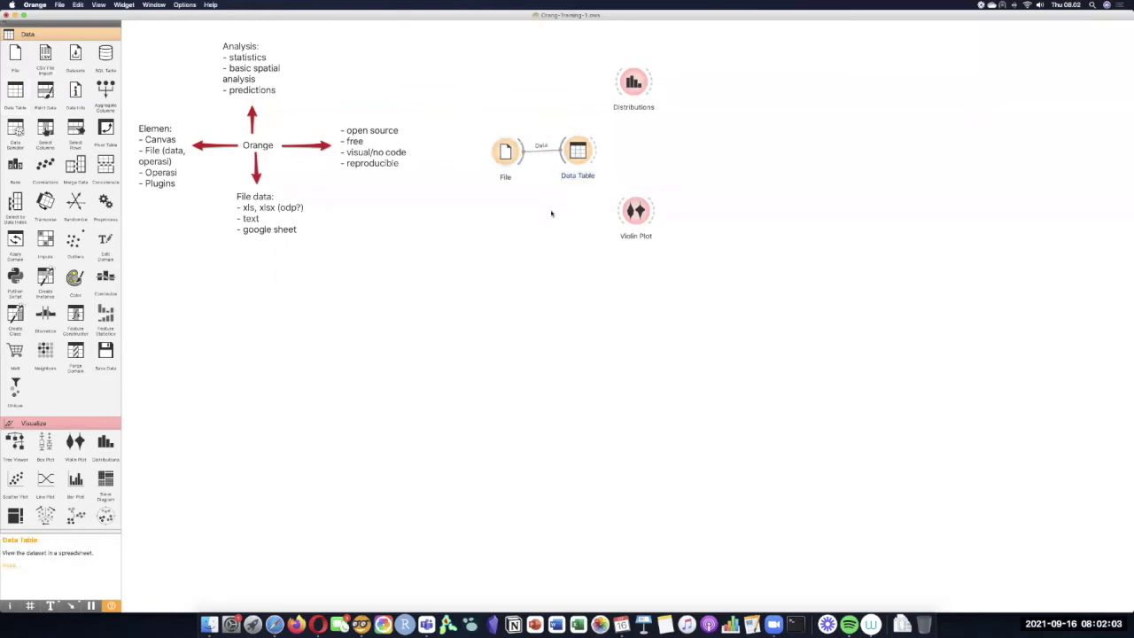
{"action": "left_click", "coordinate": [581, 158]}
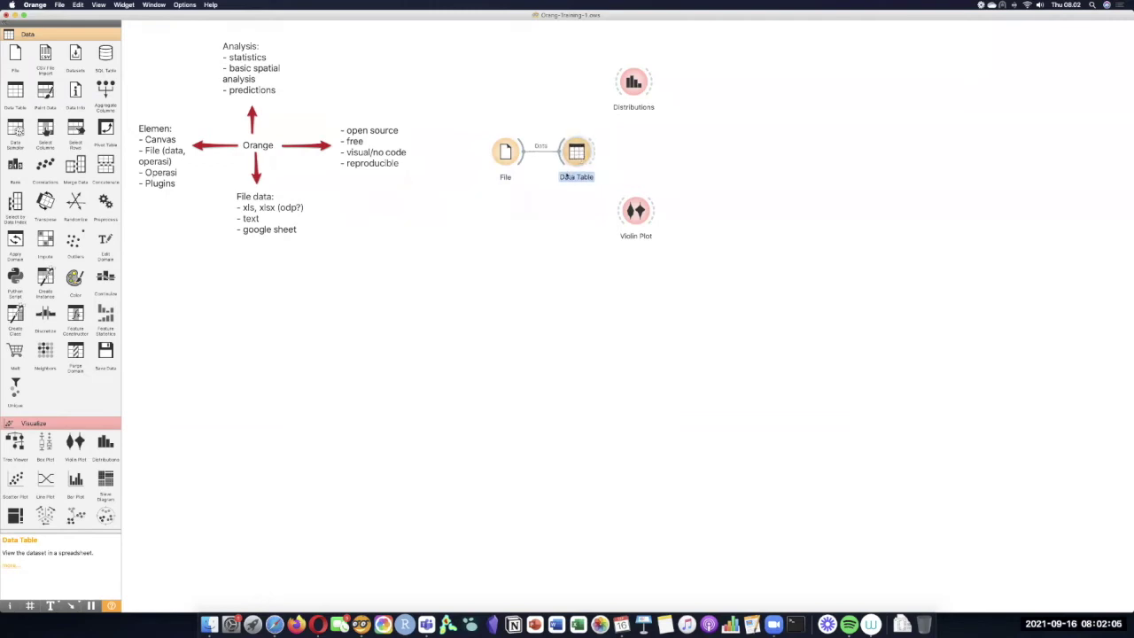
- Change the "Operasi" item in the canvas's Elemen note to "Operation/widgets"
{"action": "left_click", "coordinate": [172, 174]}
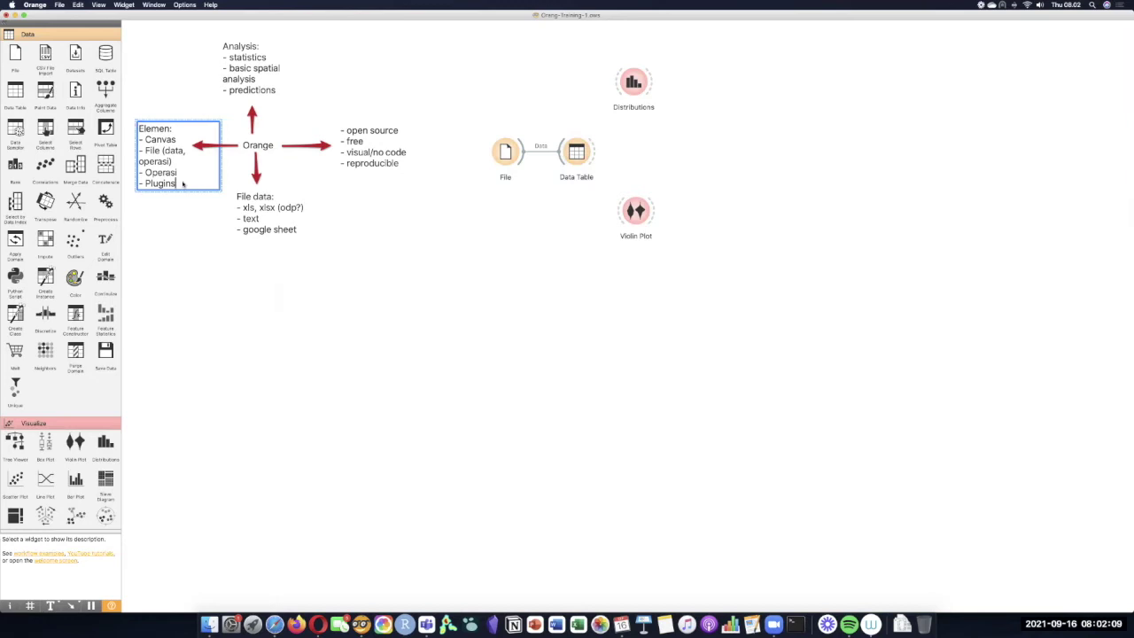
{"action": "key", "text": "Up"}
{"action": "key", "text": "BackSpace"}
{"action": "key", "text": "BackSpace"}
{"action": "type", "text": "tion"}
{"action": "key", "text": "Down"}
{"action": "key", "text": "Up"}
{"action": "type", "text": "/widgets"}
- Add "- Connections" as a new last line of the Elemen note
{"action": "key", "text": "Down"}
{"action": "key", "text": "End"}
{"action": "key", "text": "Return"}
{"action": "type", "text": "- Connections"}
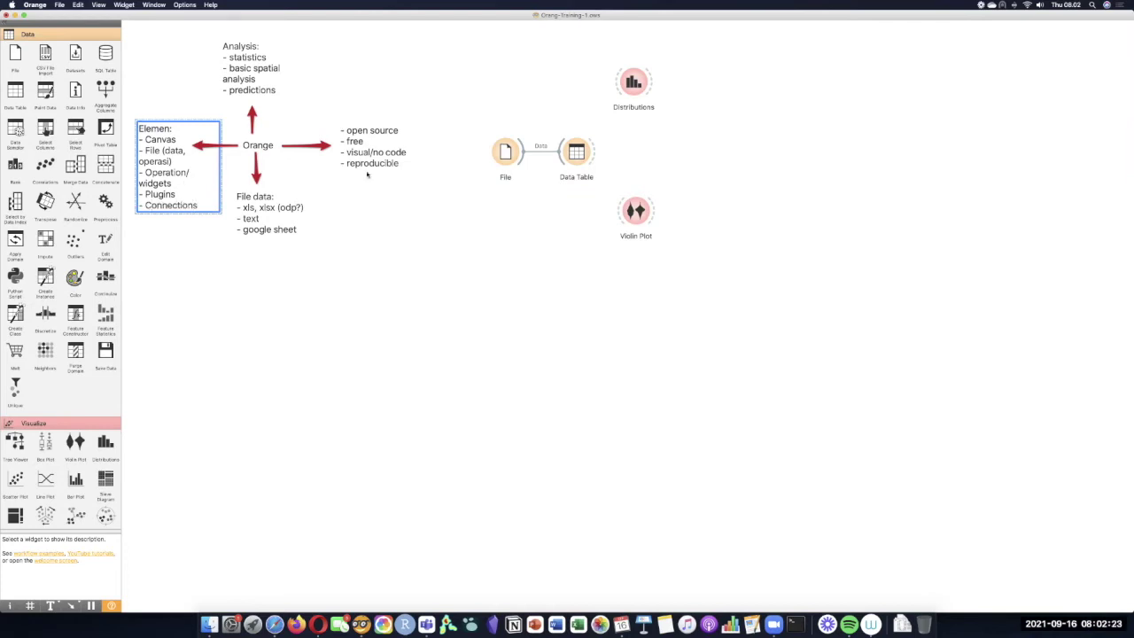
{"action": "left_click", "coordinate": [515, 216]}
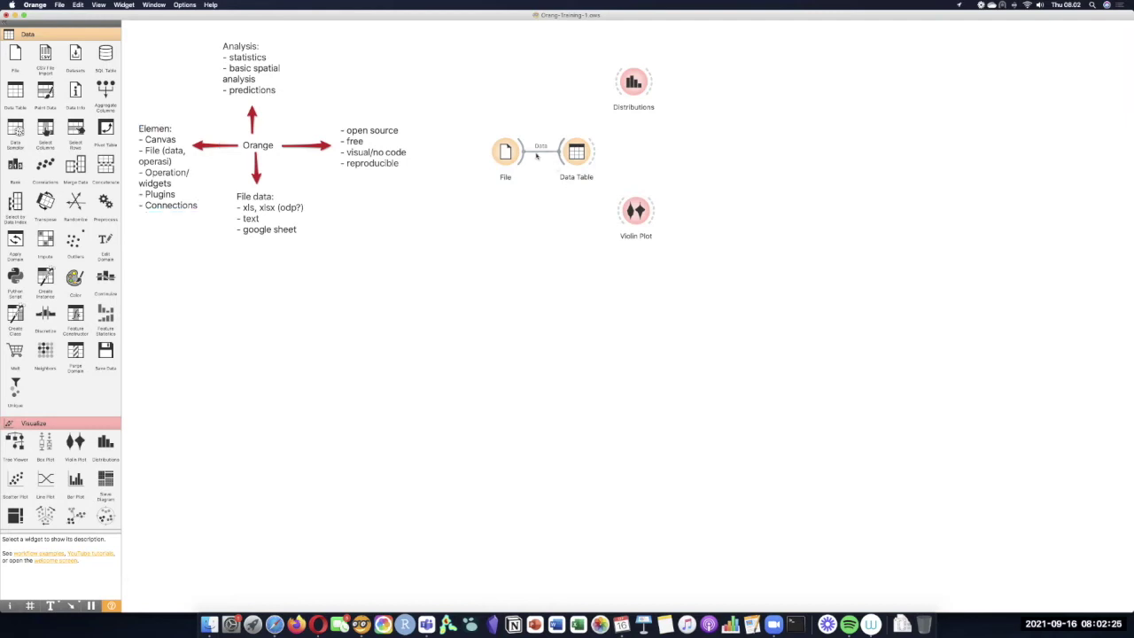
- Open the Data Table widget, enlarge its window and examine the imported dataset's columns
{"action": "double_click", "coordinate": [580, 155]}
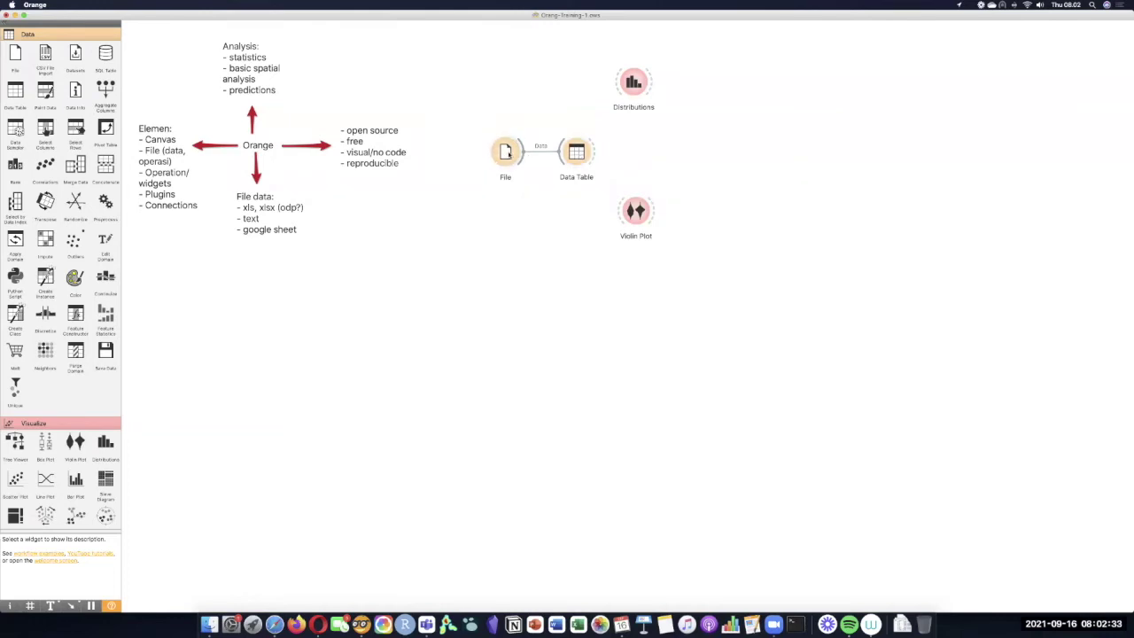
{"action": "double_click", "coordinate": [578, 160]}
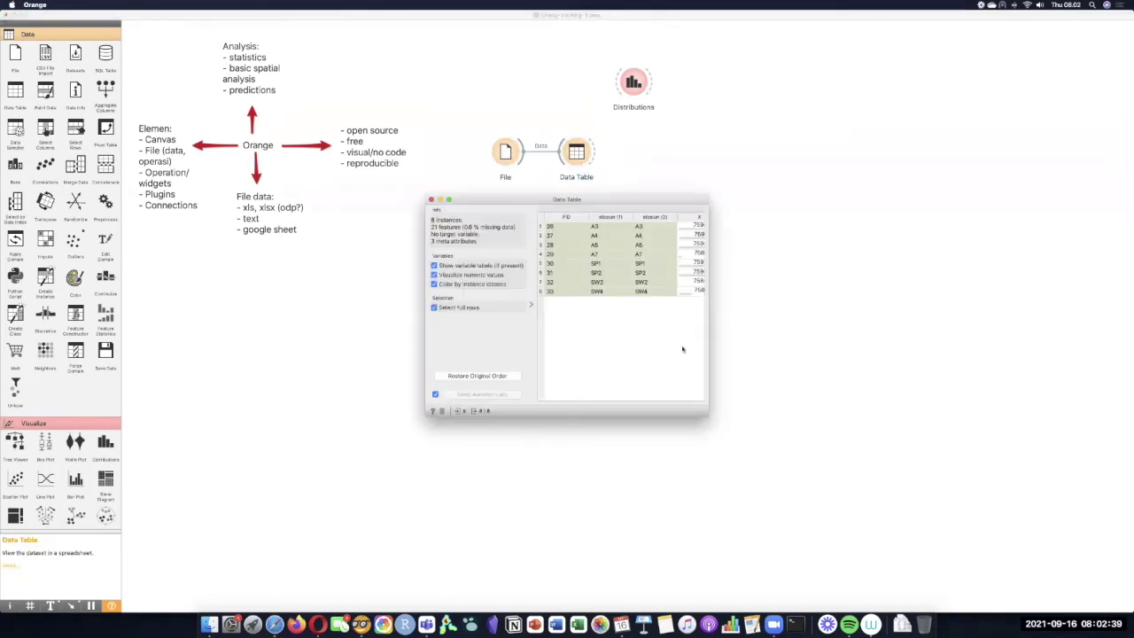
{"action": "left_click_drag", "start_coordinate": [709, 415], "coordinate": [1124, 484]}
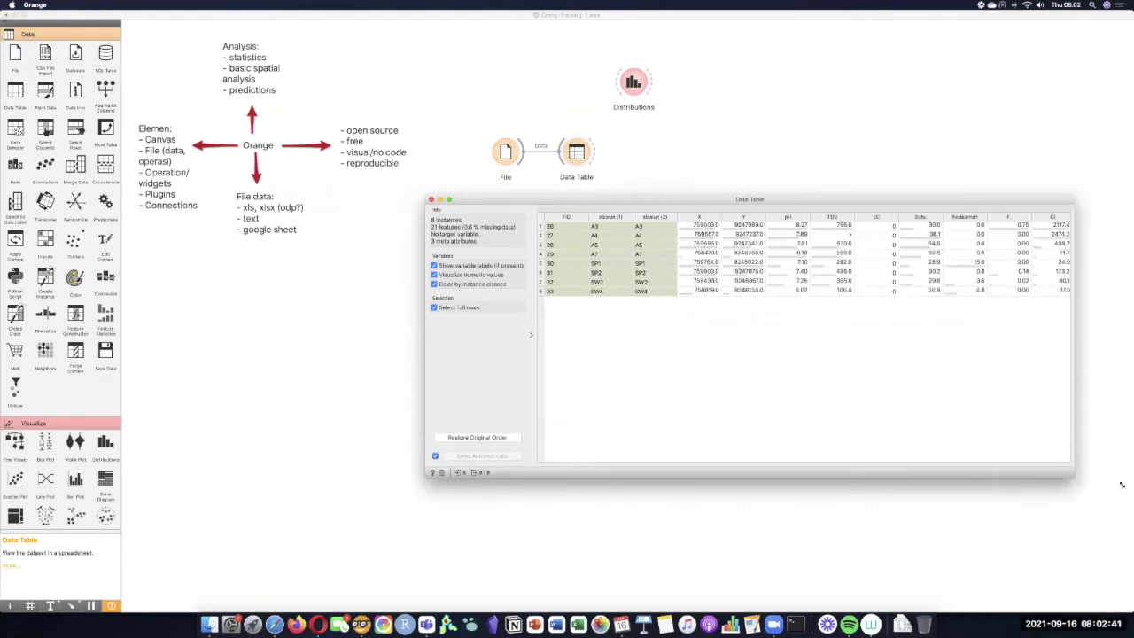
{"action": "scroll", "coordinate": [725, 334], "scroll_direction": "right", "scroll_amount": 5}
{"action": "scroll", "coordinate": [725, 334], "scroll_direction": "left", "scroll_amount": 5}
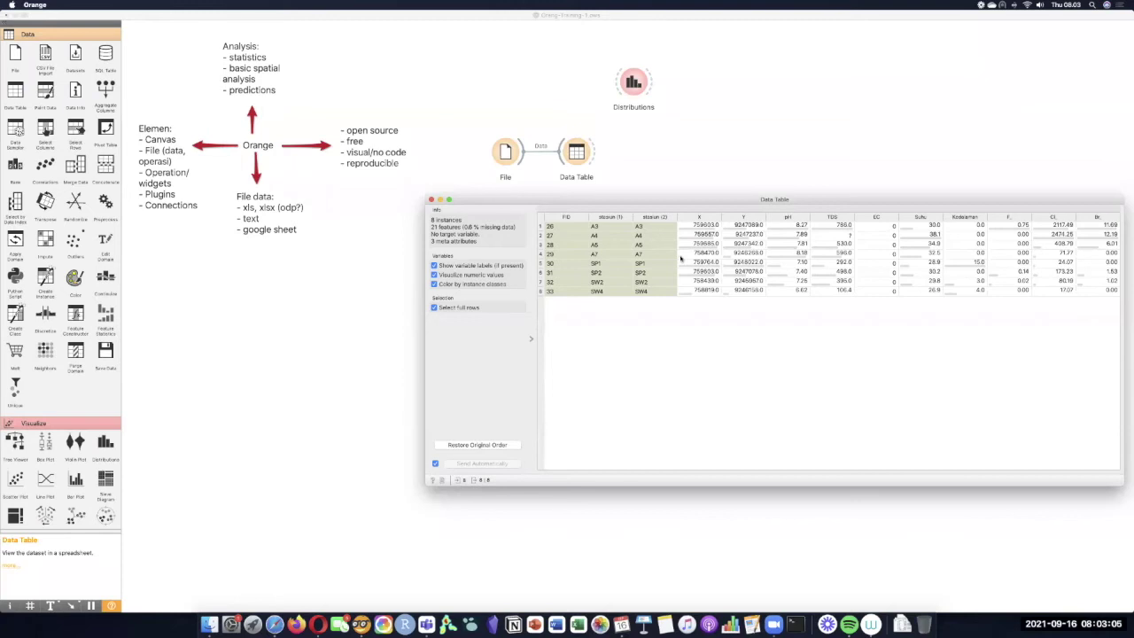
- Examine the remaining columns of the Data Table through to the last ones and close its window
{"action": "left_click_drag", "start_coordinate": [556, 195], "coordinate": [506, 211]}
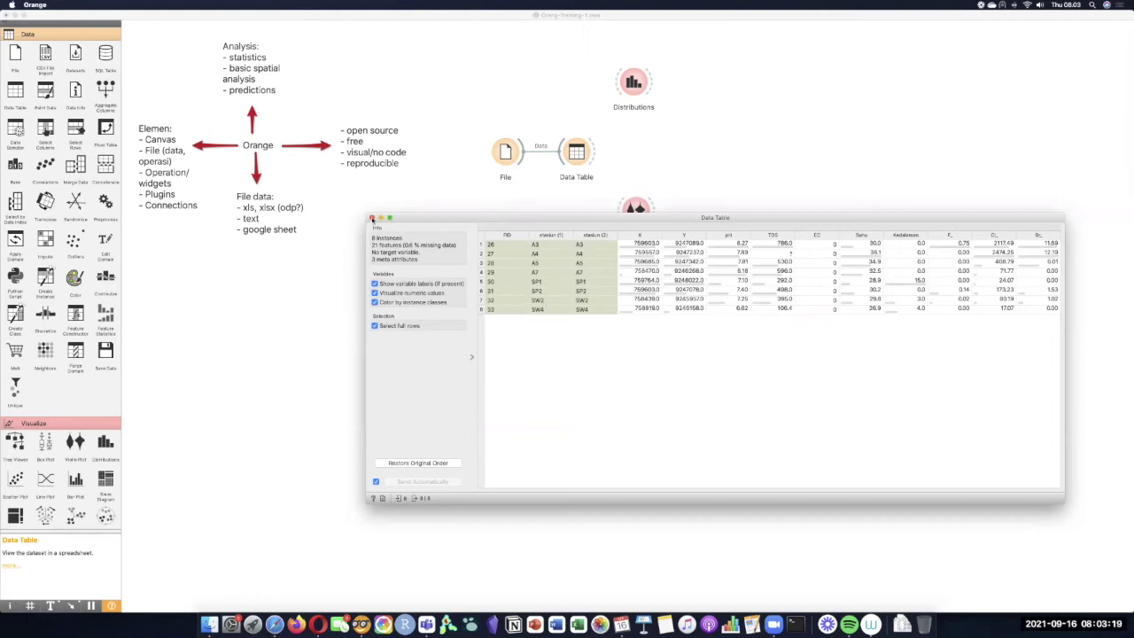
{"action": "scroll", "coordinate": [817, 326], "scroll_direction": "right", "scroll_amount": 10}
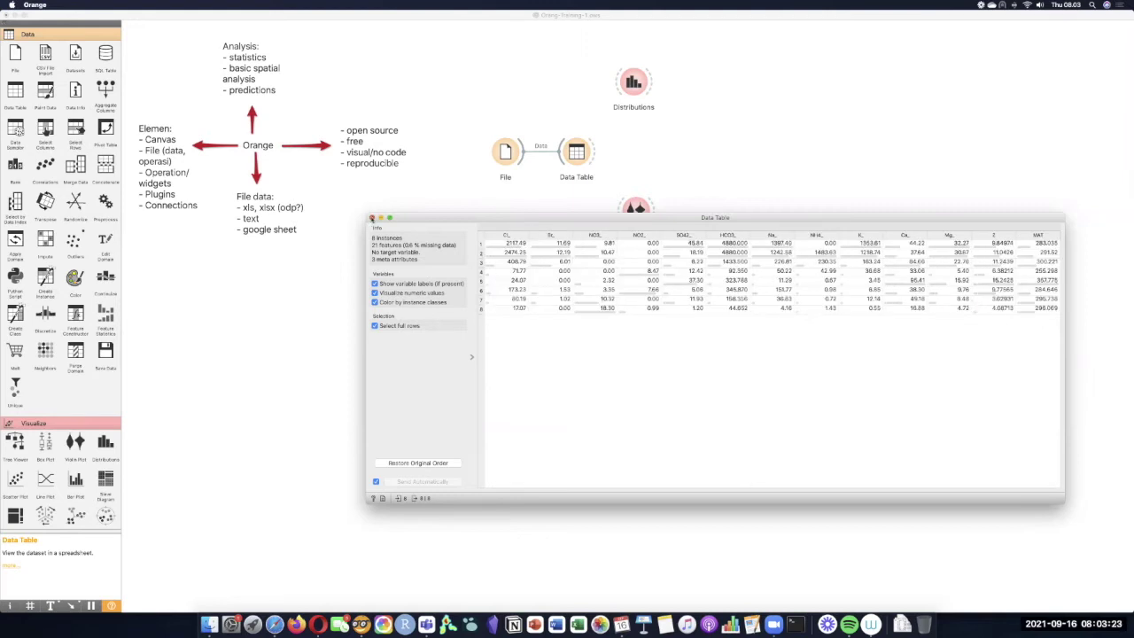
{"action": "left_click", "coordinate": [372, 218]}
- Move the Violin Plot and Distributions widgets to the empty area below the File and Data Table widgets
{"action": "left_click", "coordinate": [629, 218]}
{"action": "left_click_drag", "start_coordinate": [638, 212], "coordinate": [637, 282]}
{"action": "left_click_drag", "start_coordinate": [634, 83], "coordinate": [759, 284]}
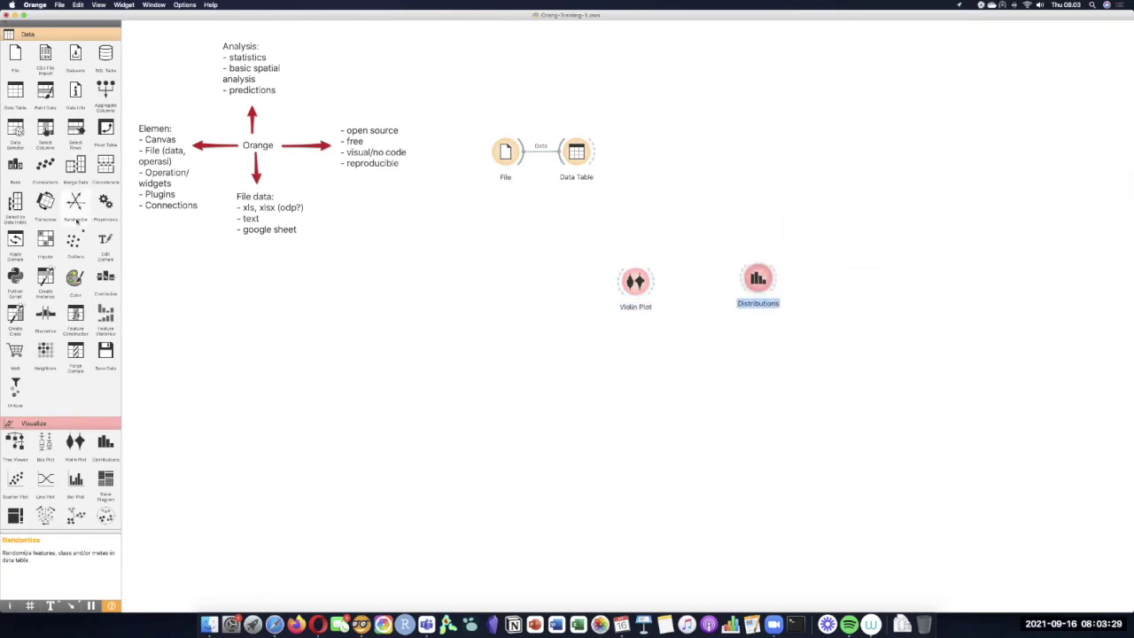
- Add a Scatter Plot widget beyond the Data Table and move the Data Table up level with it
{"action": "scroll", "coordinate": [76, 221], "scroll_direction": "down", "scroll_amount": 5}
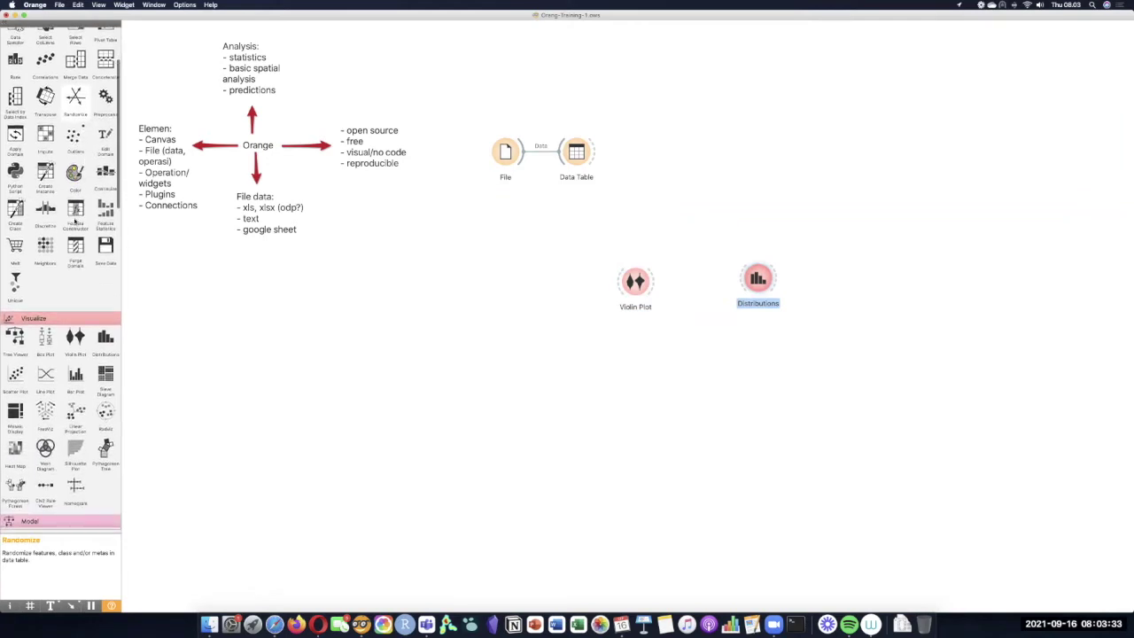
{"action": "left_click_drag", "start_coordinate": [15, 377], "coordinate": [671, 109]}
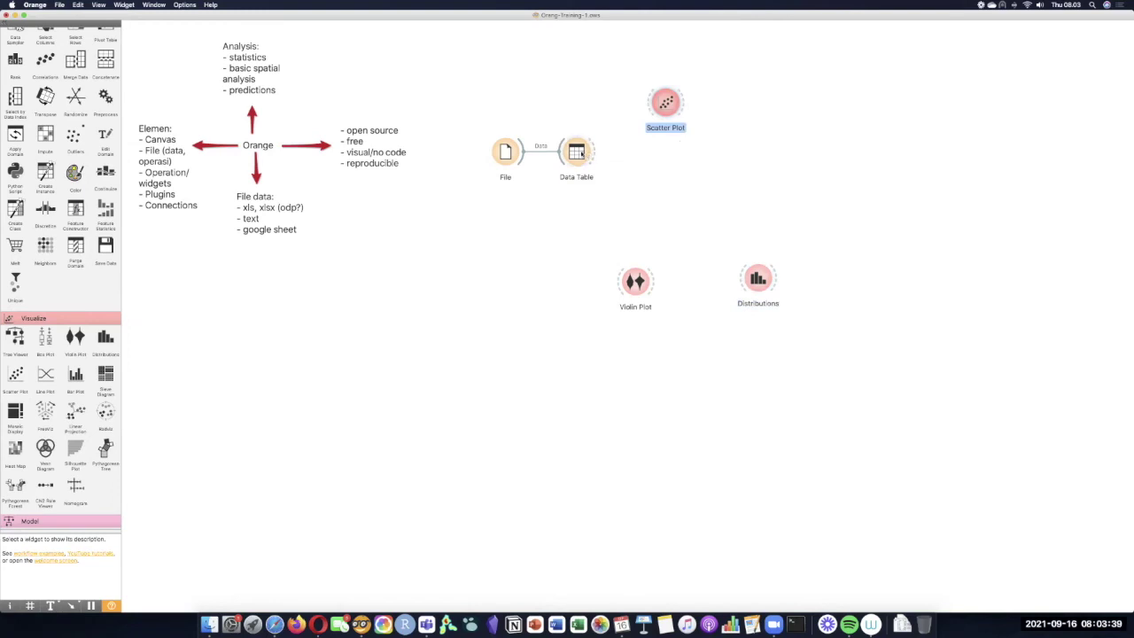
{"action": "left_click_drag", "start_coordinate": [588, 155], "coordinate": [576, 106]}
{"action": "left_click", "coordinate": [665, 104]}
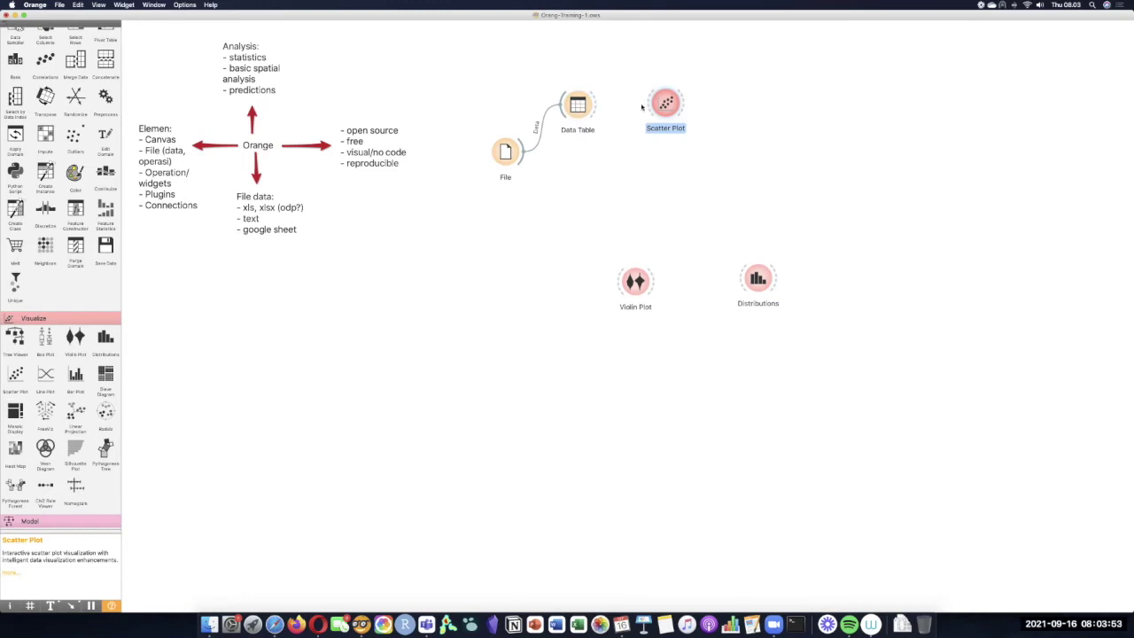
{"action": "left_click", "coordinate": [651, 104]}
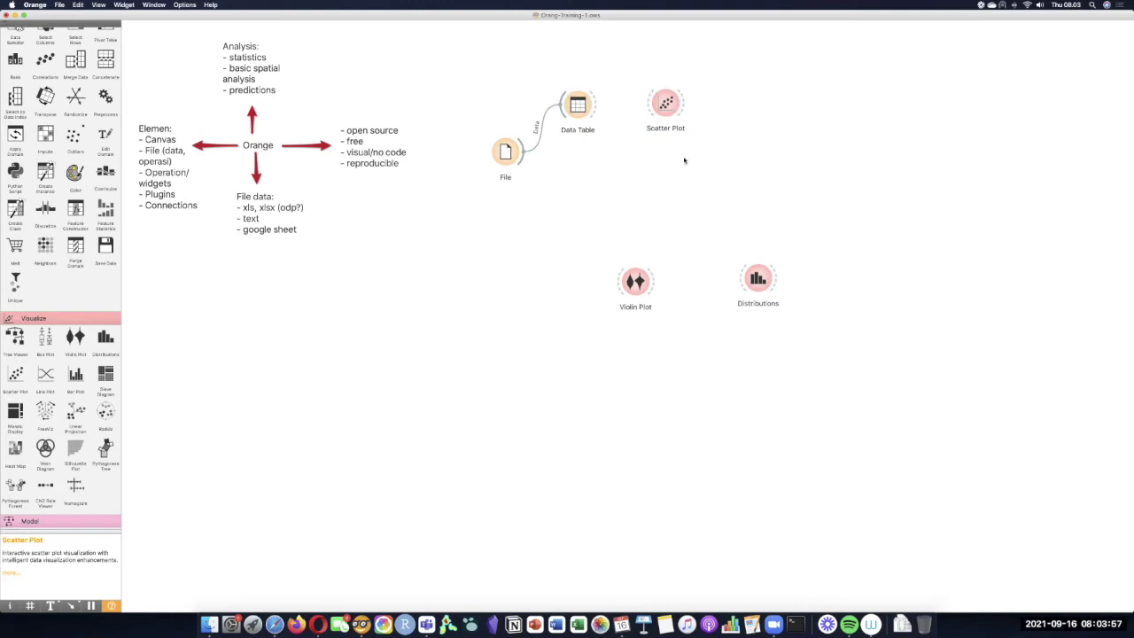
{"action": "right_click", "coordinate": [660, 105]}
{"action": "left_click", "coordinate": [680, 122]}
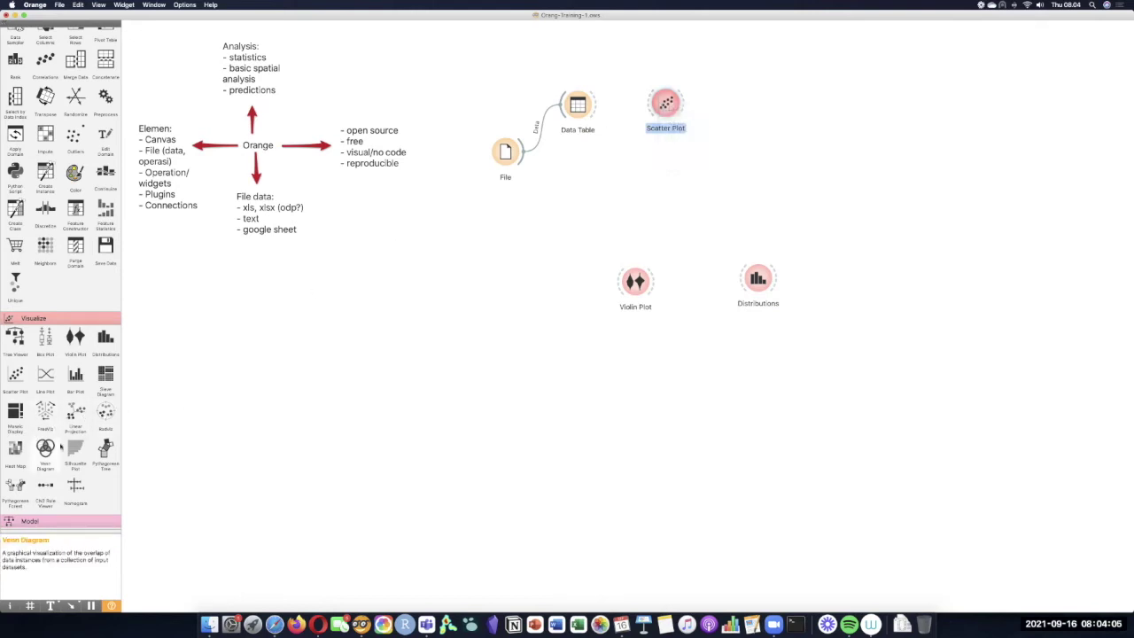
- Add two extra Scatter Plot widgets to the canvas and remove both of them
{"action": "scroll", "coordinate": [63, 447], "scroll_direction": "down", "scroll_amount": 2}
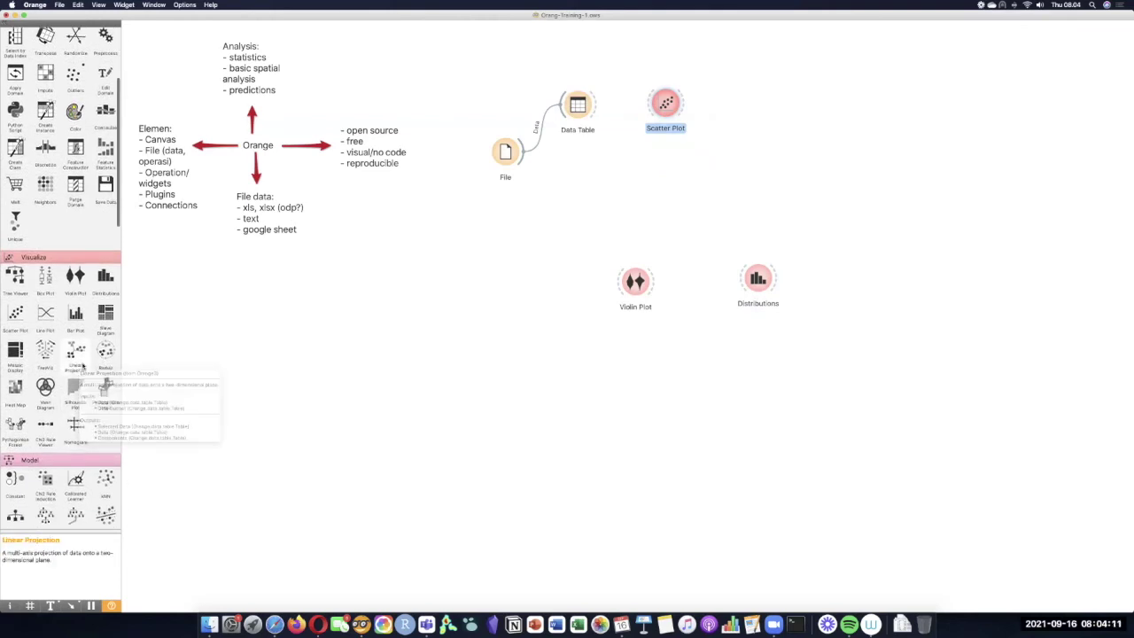
{"action": "scroll", "coordinate": [110, 387], "scroll_direction": "up", "scroll_amount": 2}
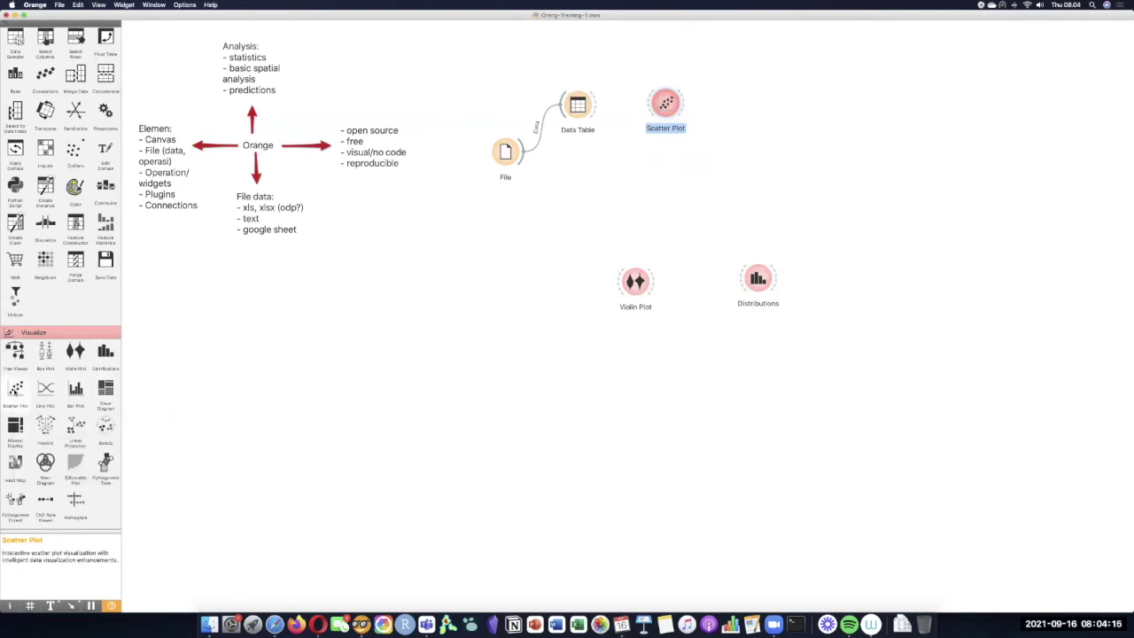
{"action": "left_click", "coordinate": [15, 390]}
{"action": "left_click", "coordinate": [15, 390]}
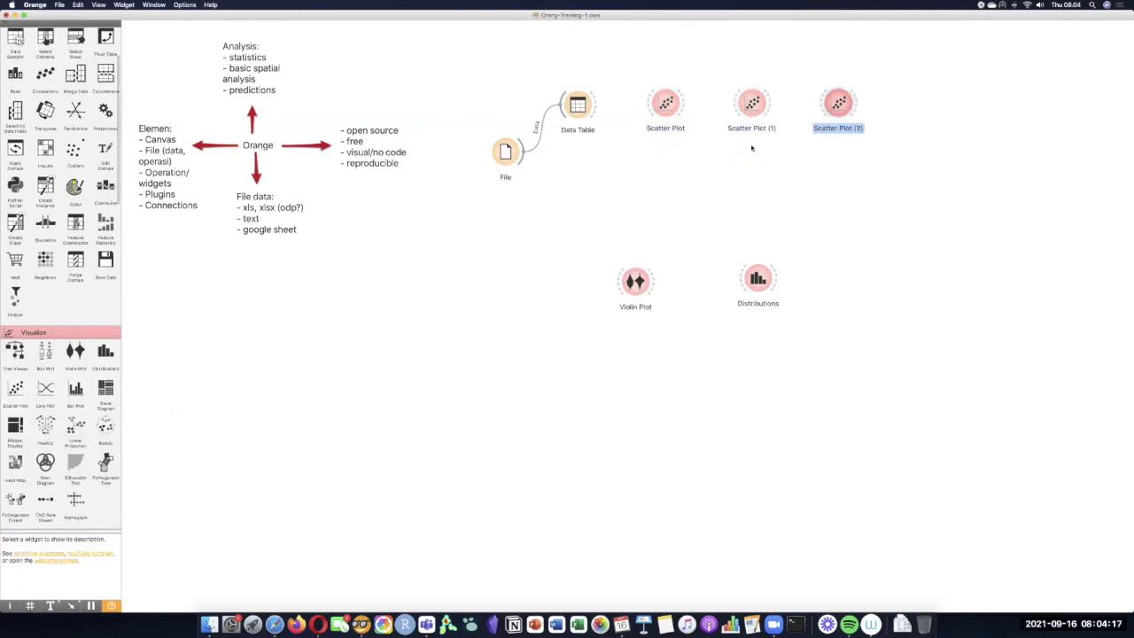
{"action": "right_click", "coordinate": [829, 109]}
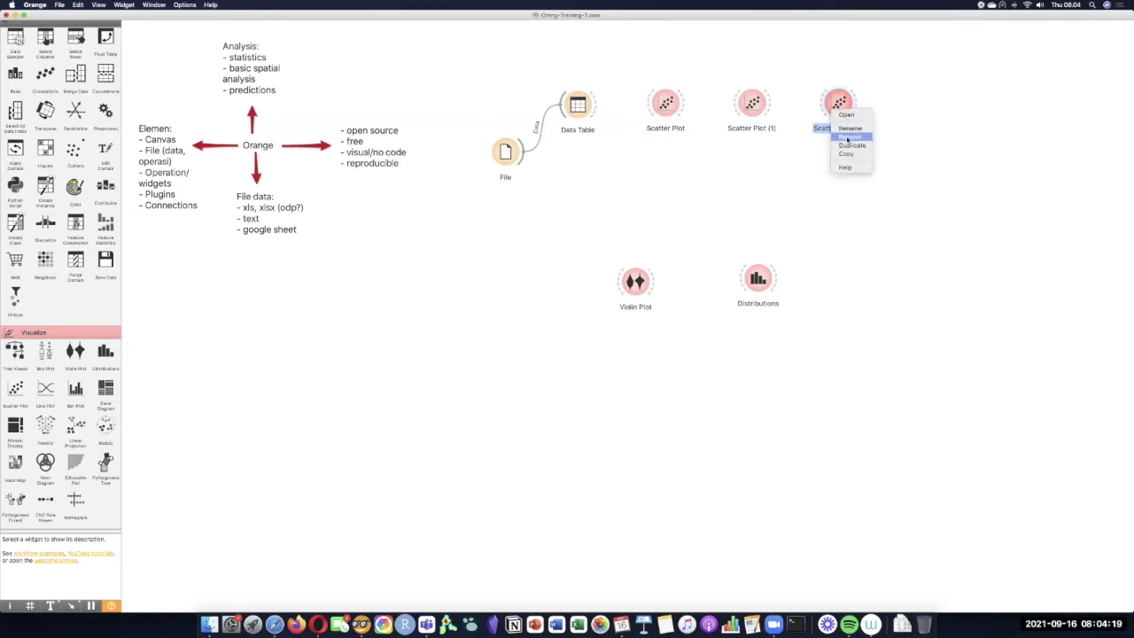
{"action": "left_click", "coordinate": [848, 140]}
{"action": "right_click", "coordinate": [756, 107]}
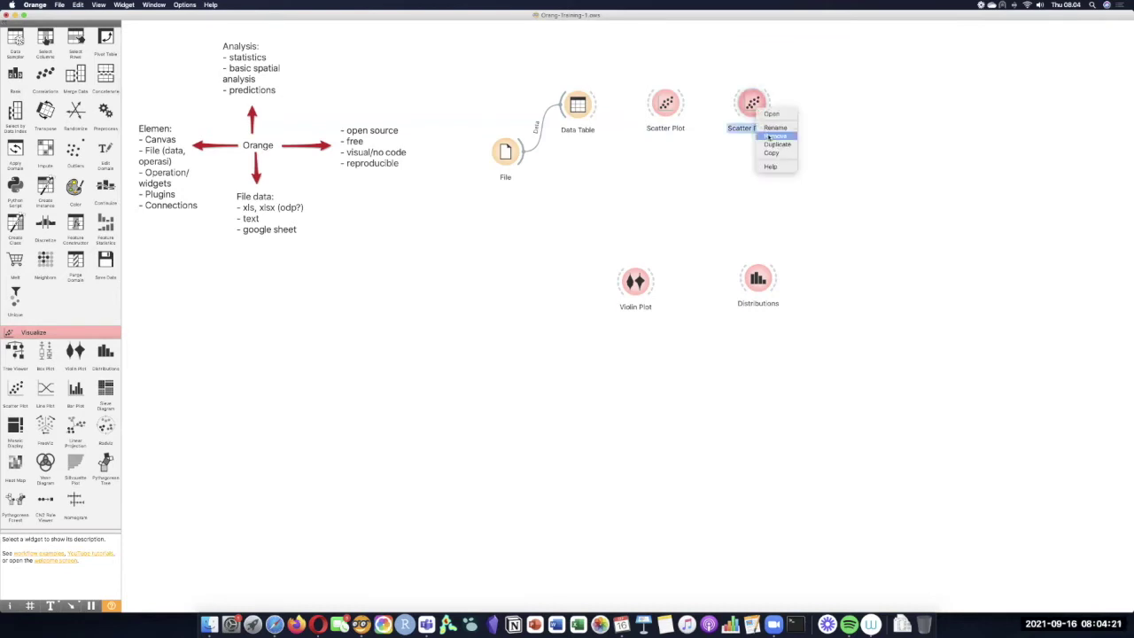
{"action": "left_click", "coordinate": [767, 137]}
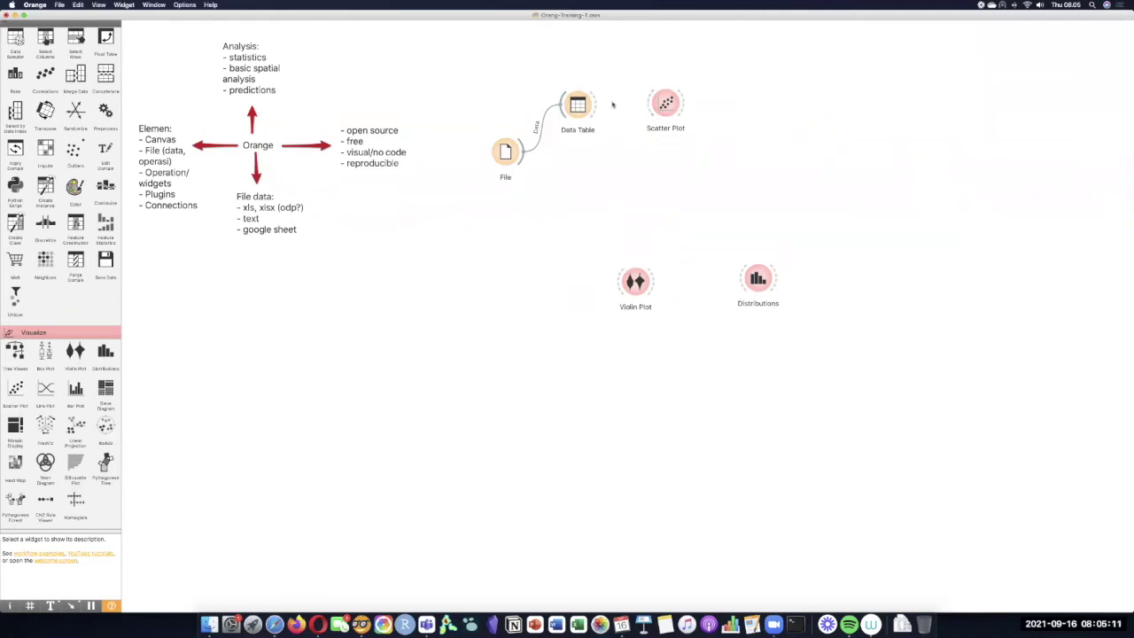
- Connect the Data Table's selected data to the Scatter Plot, and File's data to it as the data subset
{"action": "left_click_drag", "start_coordinate": [594, 105], "coordinate": [664, 103]}
{"action": "left_click_drag", "start_coordinate": [576, 104], "coordinate": [578, 101]}
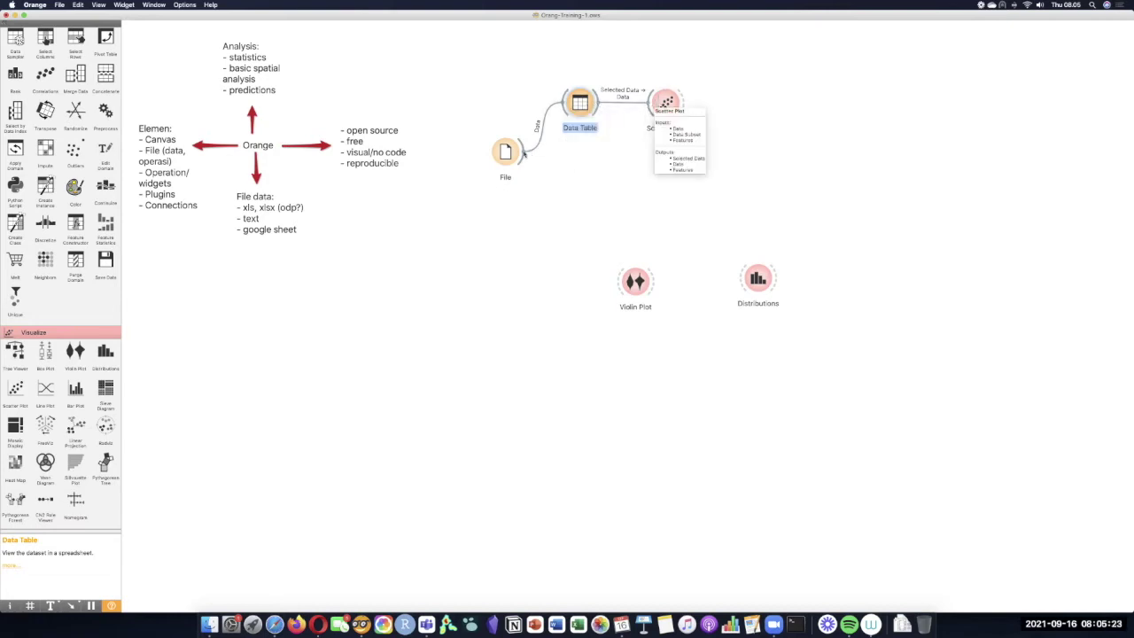
{"action": "left_click_drag", "start_coordinate": [523, 158], "coordinate": [656, 153]}
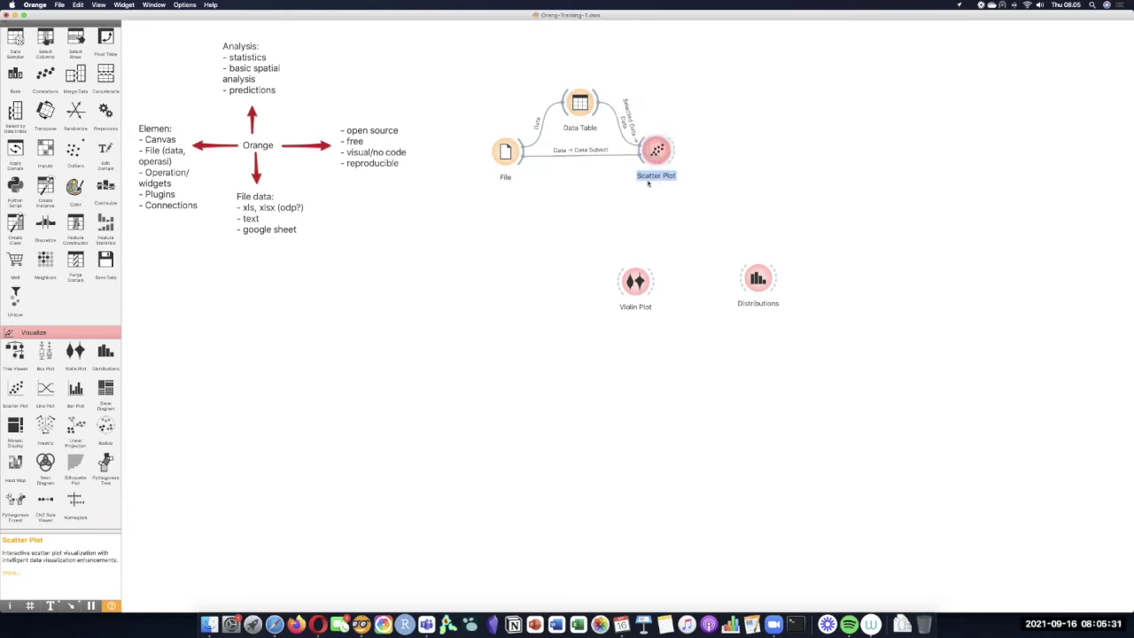
{"action": "left_click", "coordinate": [539, 229]}
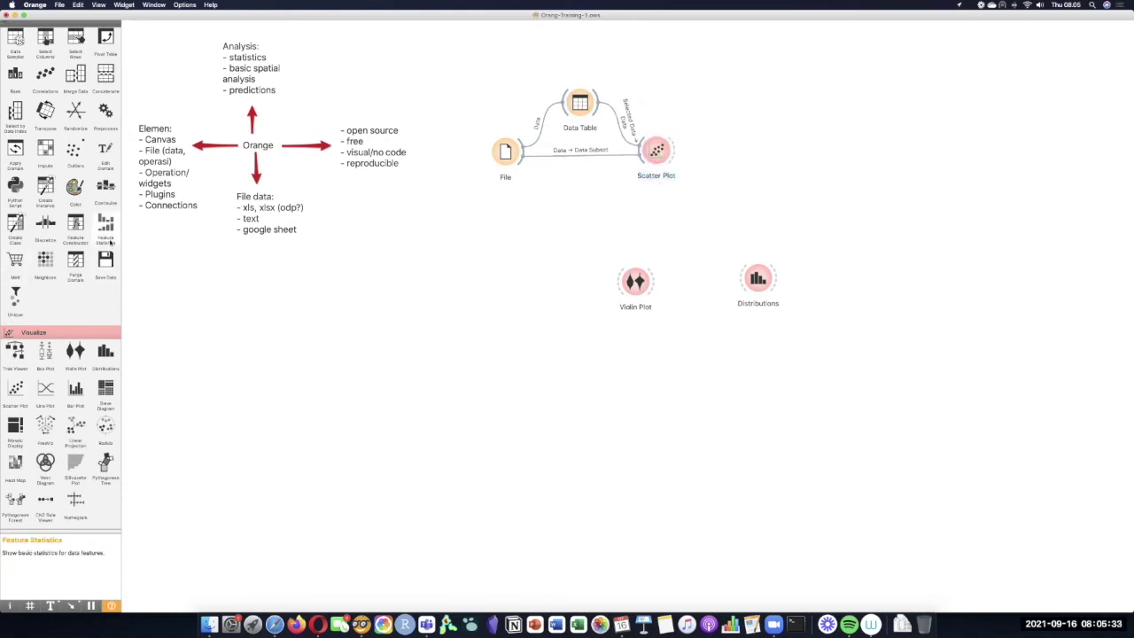
- Try a Continuize widget connected to File's data output and delete it from the canvas
{"action": "left_click_drag", "start_coordinate": [107, 202], "coordinate": [656, 222]}
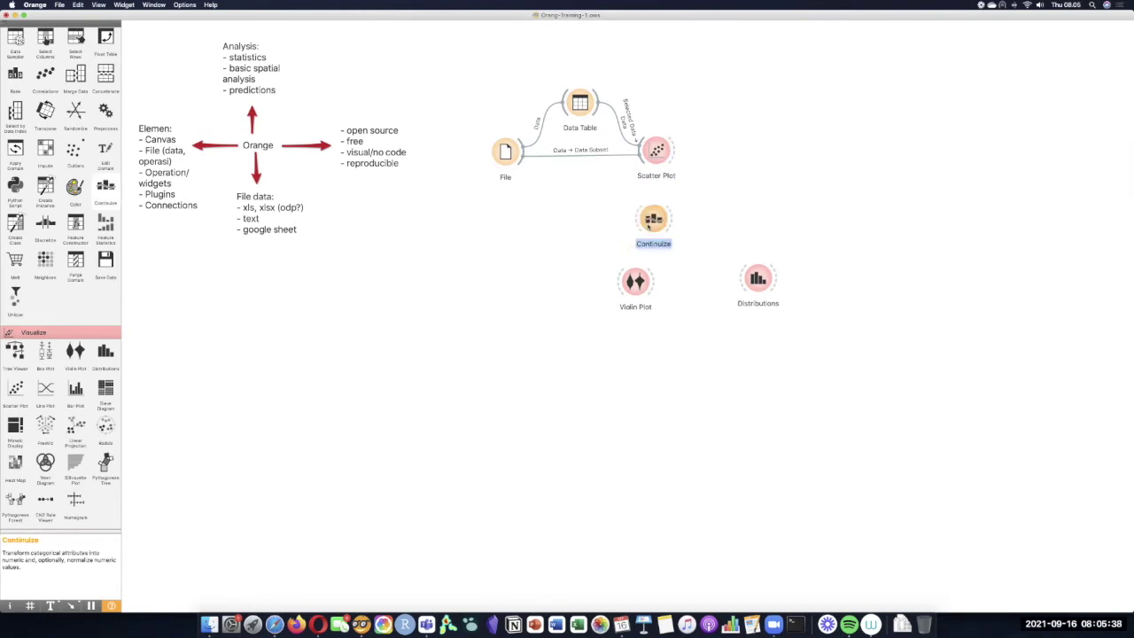
{"action": "left_click_drag", "start_coordinate": [523, 157], "coordinate": [656, 217]}
{"action": "left_click", "coordinate": [656, 218]}
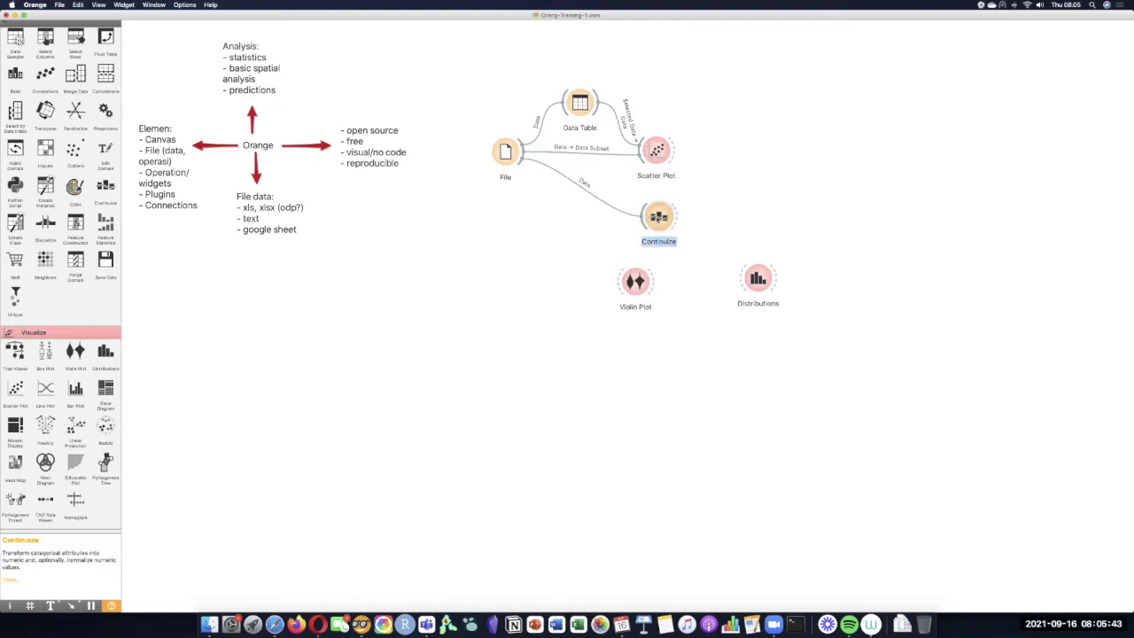
{"action": "key", "text": "Delete"}
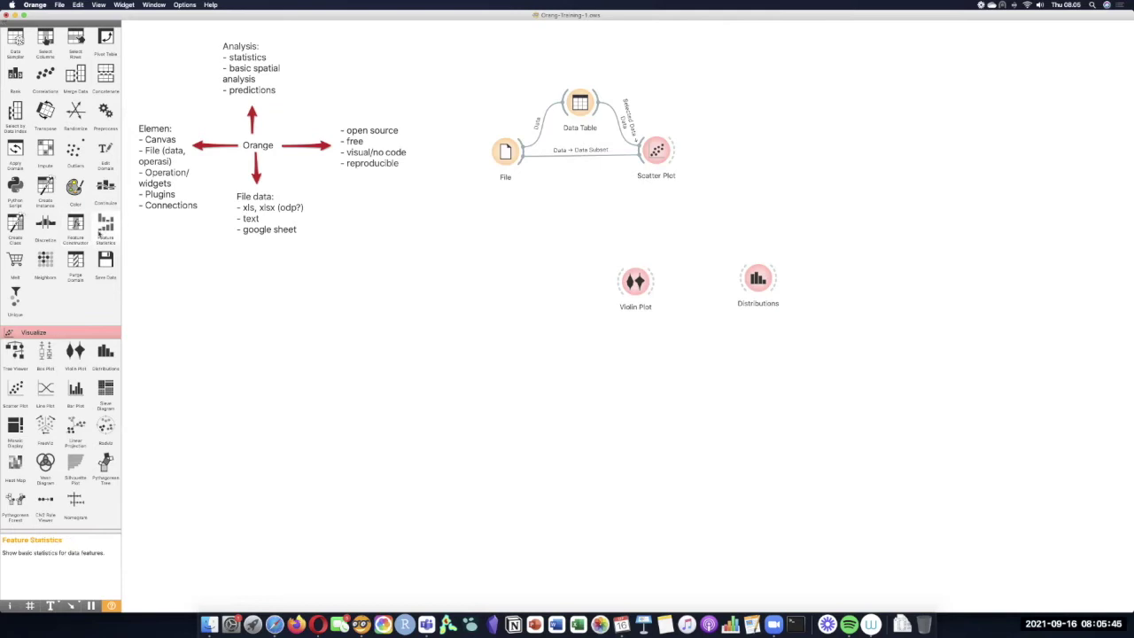
- Try a Preprocess widget connected to File's data output and delete it from the canvas
{"action": "left_click_drag", "start_coordinate": [106, 113], "coordinate": [577, 211]}
{"action": "left_click_drag", "start_coordinate": [522, 168], "coordinate": [569, 205]}
{"action": "left_click", "coordinate": [577, 206]}
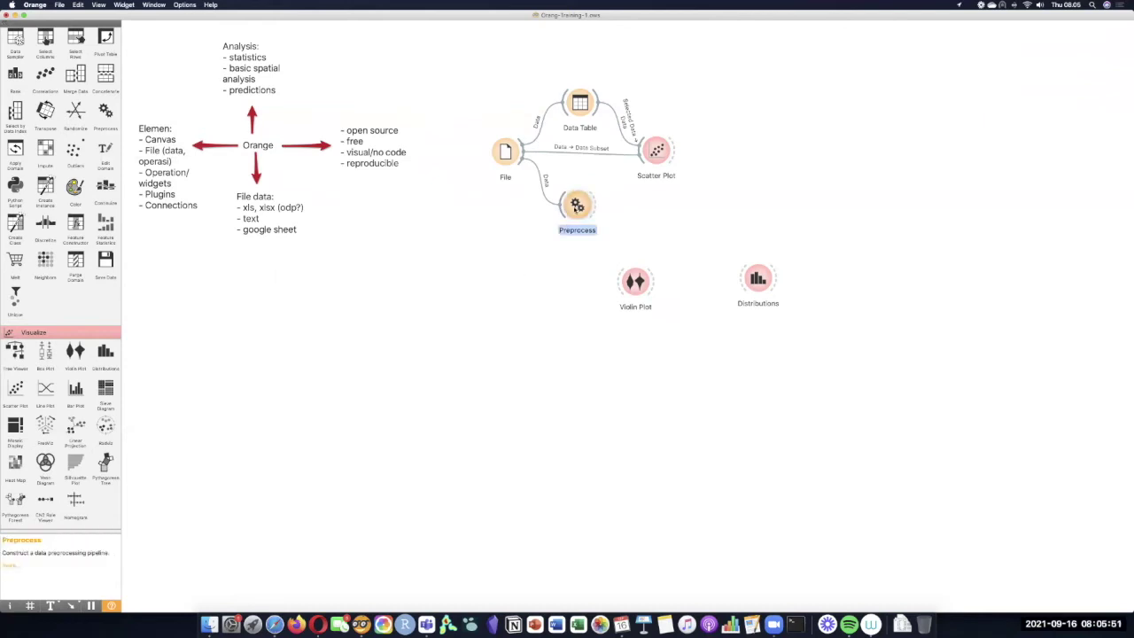
{"action": "key", "text": "Delete"}
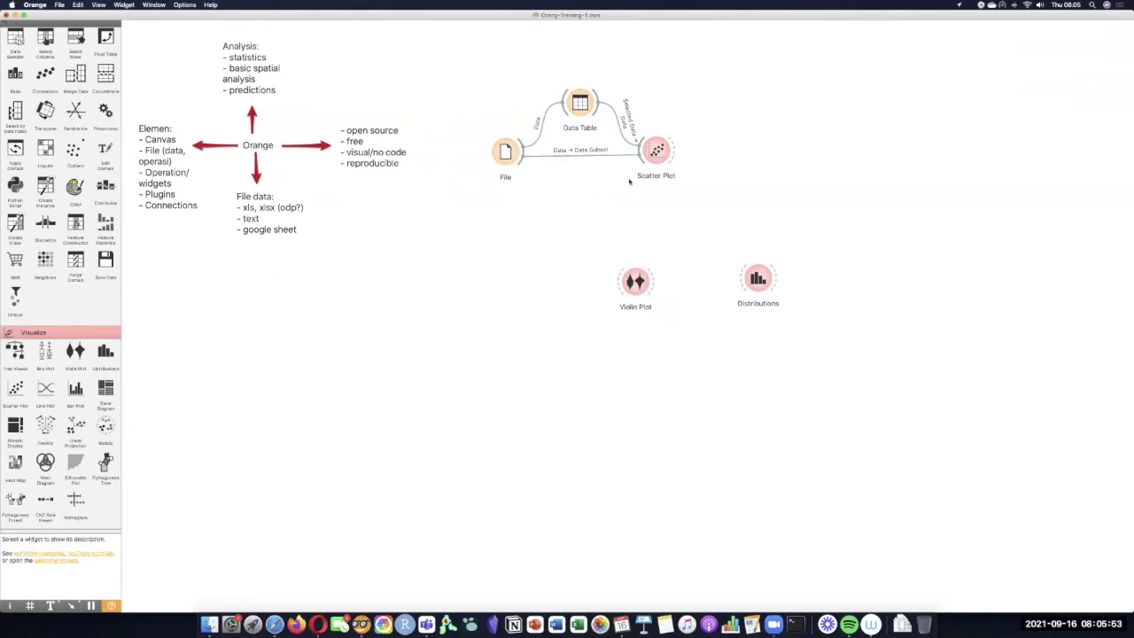
- Try a Continuize widget connected to the Scatter Plot's selected data and delete it from the canvas
{"action": "mouse_move", "coordinate": [109, 195]}
{"action": "left_mouse_down"}
{"action": "mouse_move", "coordinate": [683, 175]}
{"action": "mouse_move", "coordinate": [747, 147]}
{"action": "left_mouse_up"}
{"action": "mouse_move", "coordinate": [676, 149]}
{"action": "left_mouse_down"}
{"action": "mouse_move", "coordinate": [737, 143]}
{"action": "mouse_move", "coordinate": [743, 154]}
{"action": "left_mouse_up"}
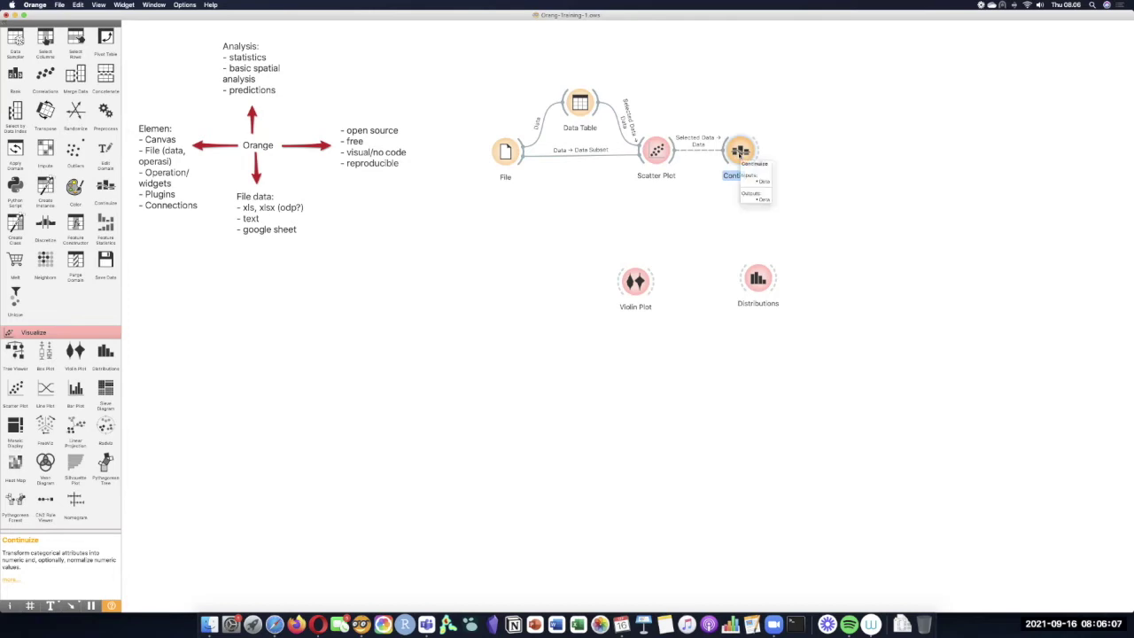
{"action": "key", "text": "BackSpace"}
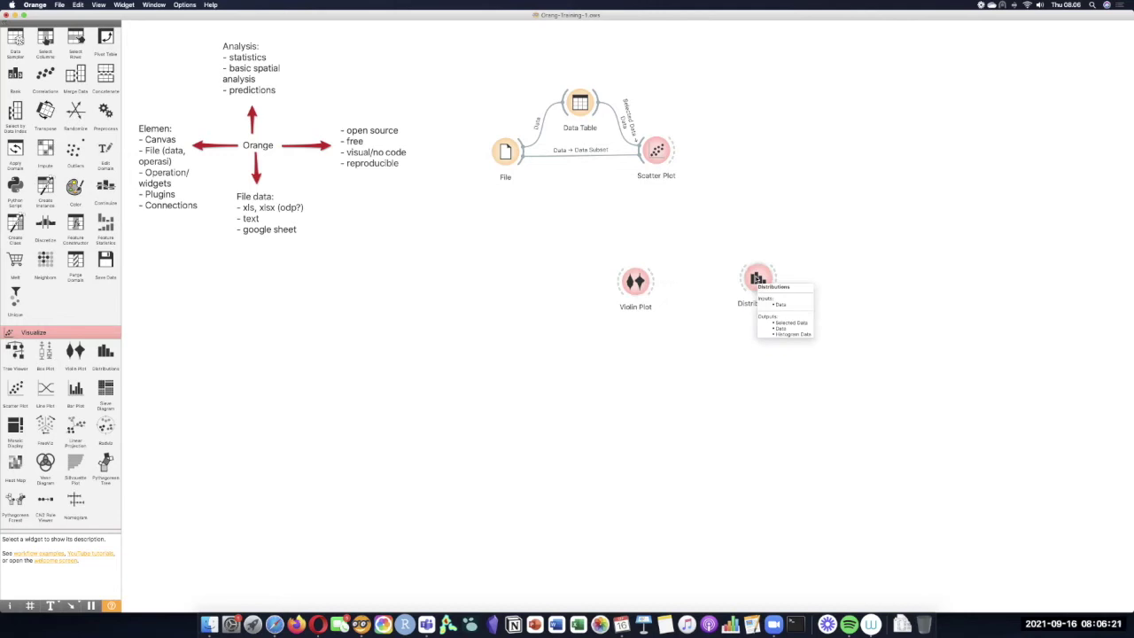
- Move Distributions closer to Violin Plot, and open the Scatter Plot in an enlarged window higher on the canvas
{"action": "left_click_drag", "start_coordinate": [757, 280], "coordinate": [732, 285]}
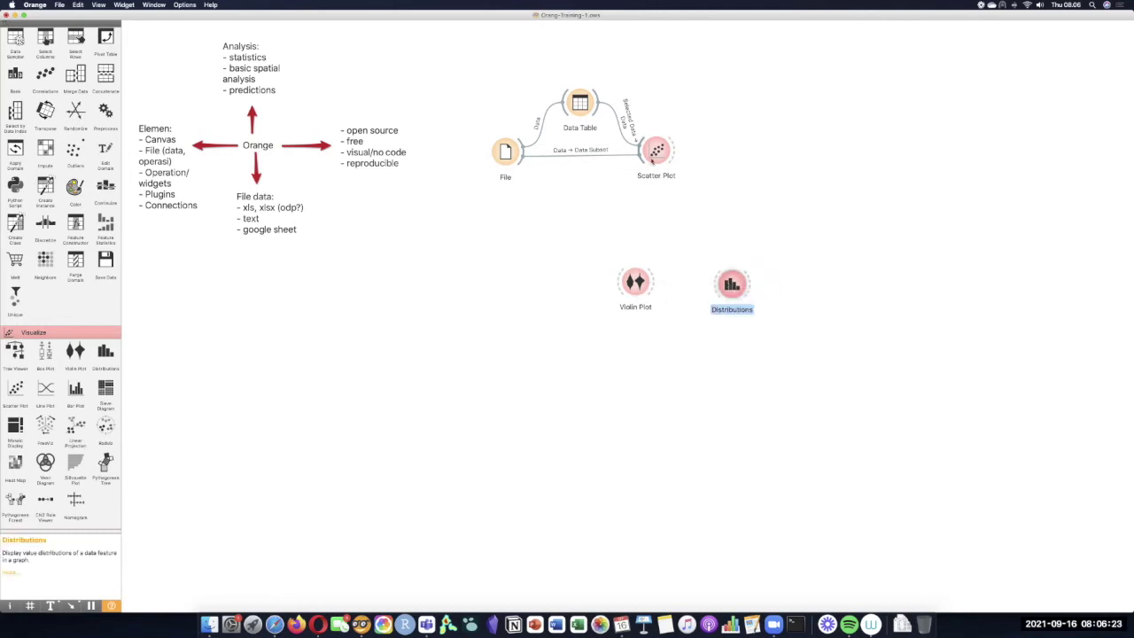
{"action": "double_click", "coordinate": [656, 153]}
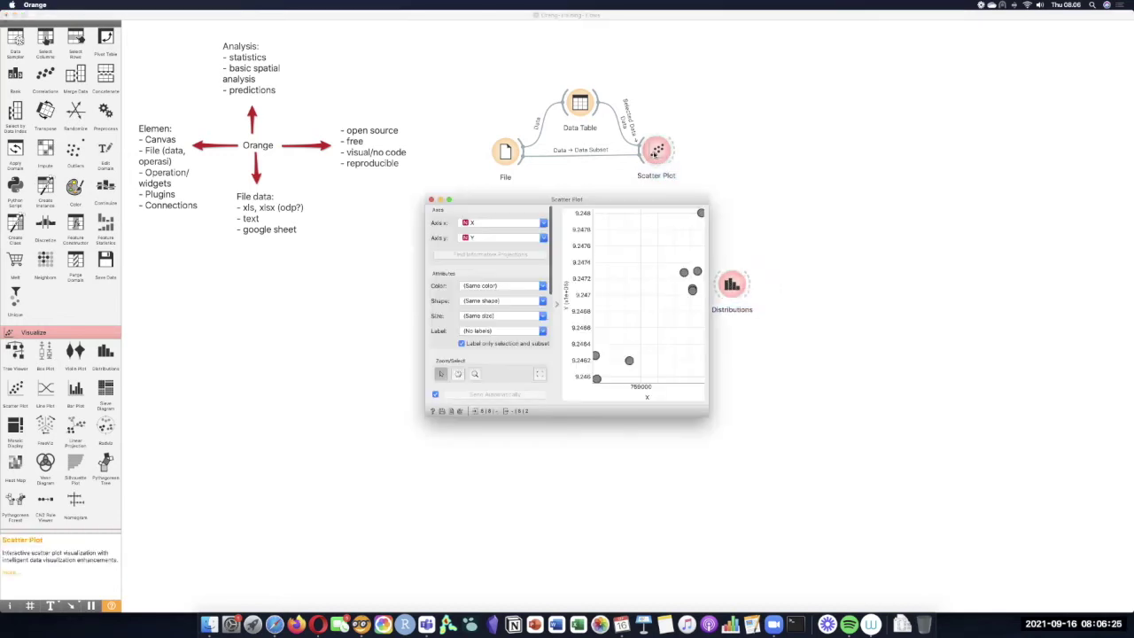
{"action": "left_click_drag", "start_coordinate": [704, 416], "coordinate": [1069, 498]}
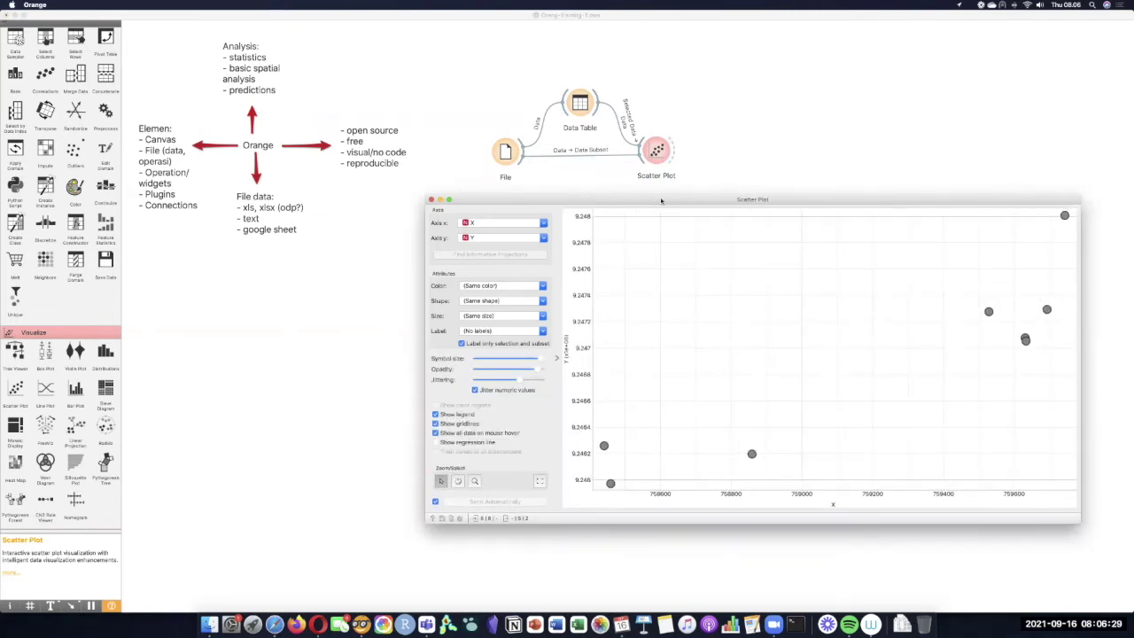
{"action": "left_click_drag", "start_coordinate": [661, 201], "coordinate": [631, 89]}
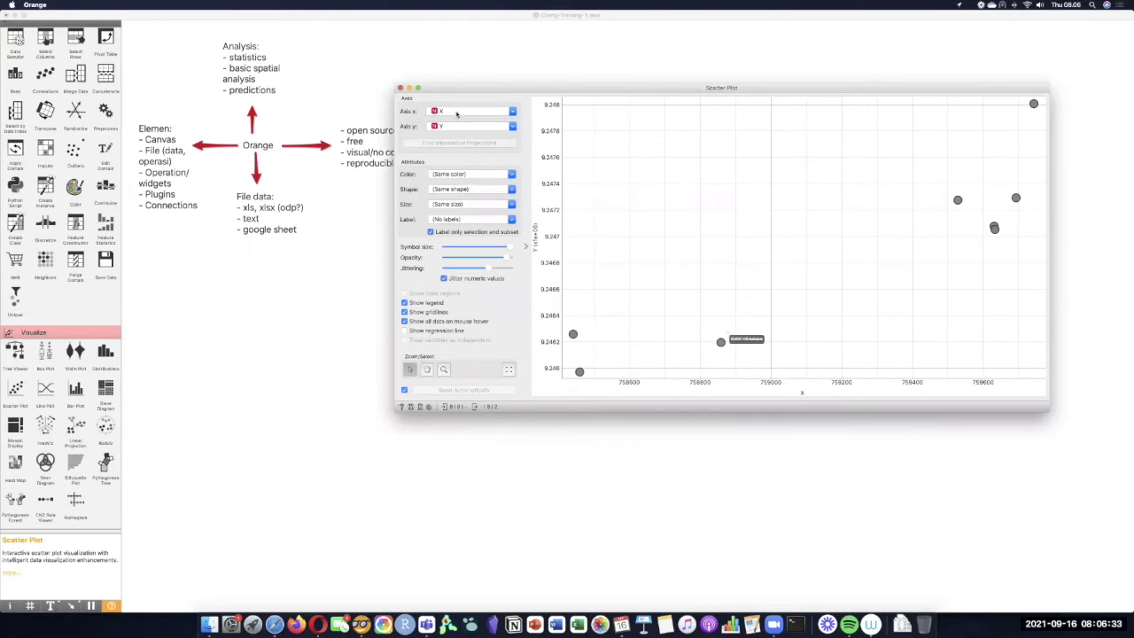
{"action": "left_click_drag", "start_coordinate": [576, 350], "coordinate": [742, 319]}
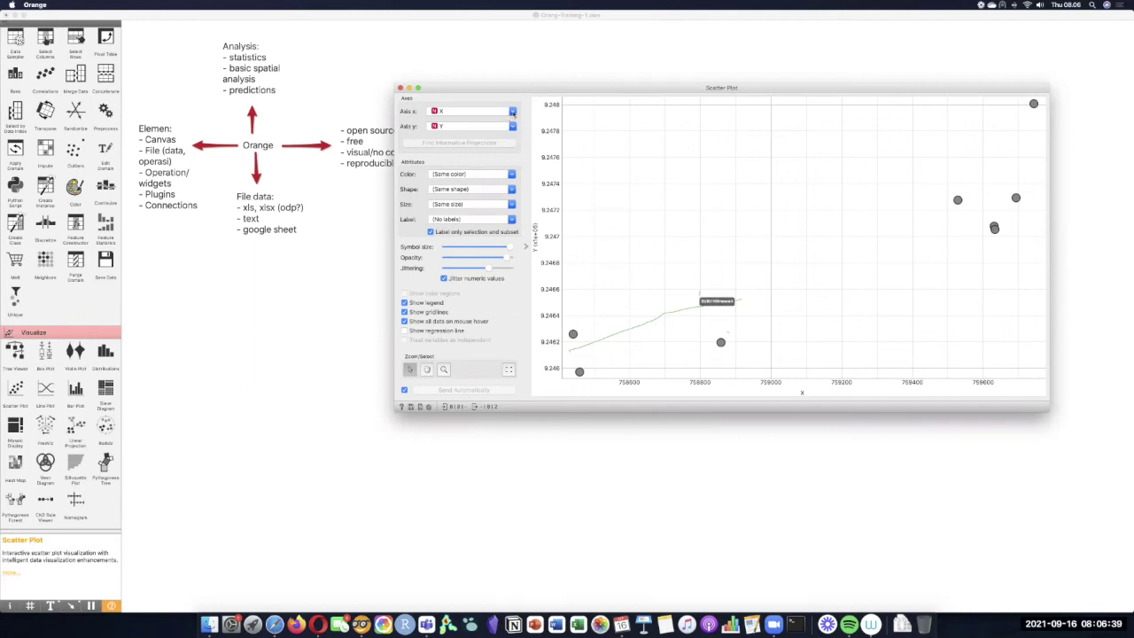
- Plot TDS on the scatter plot's x axis and Suhu on its y axis
{"action": "left_click", "coordinate": [512, 113]}
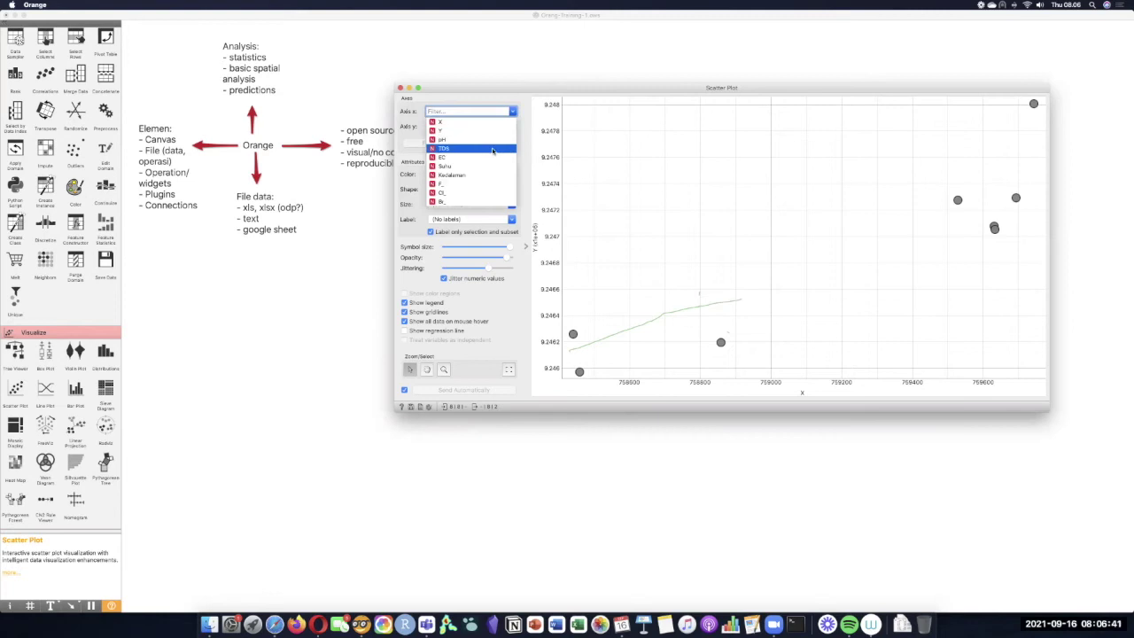
{"action": "left_click", "coordinate": [494, 148]}
{"action": "left_click", "coordinate": [512, 127]}
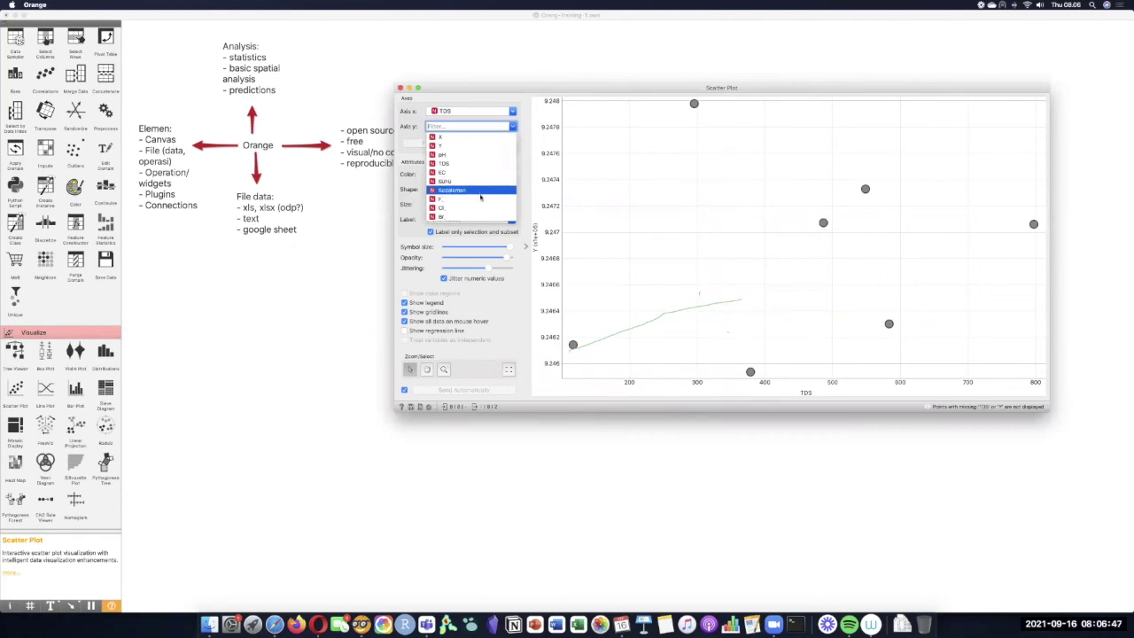
{"action": "left_click", "coordinate": [484, 182]}
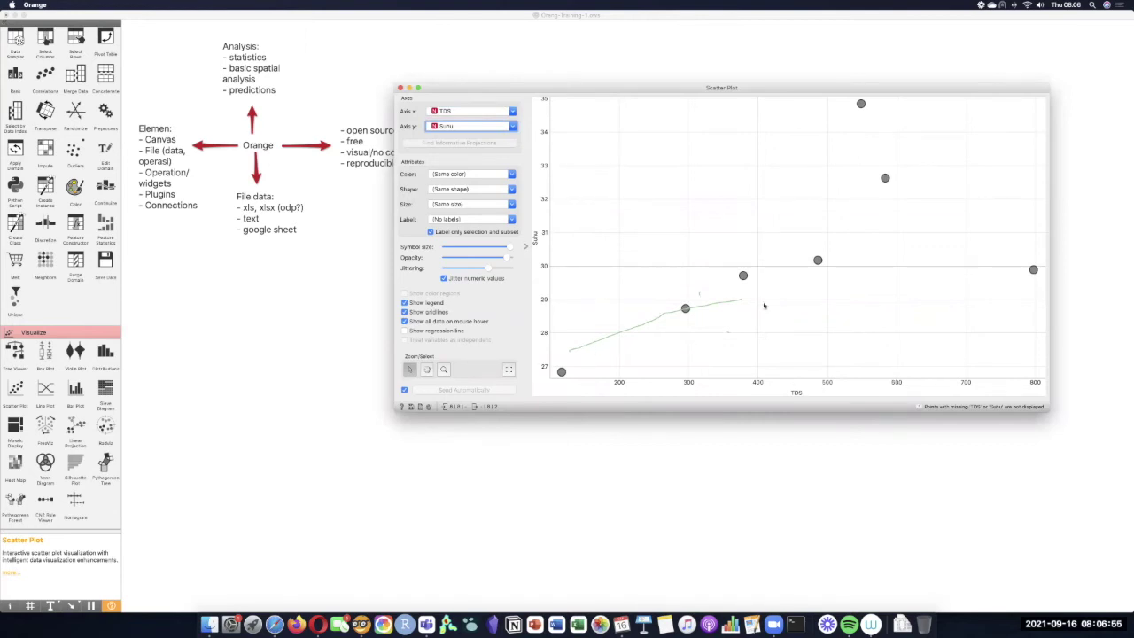
- Move the Scatter Plot window down to uncover the connected workflow widgets
{"action": "mouse_move", "coordinate": [685, 309]}
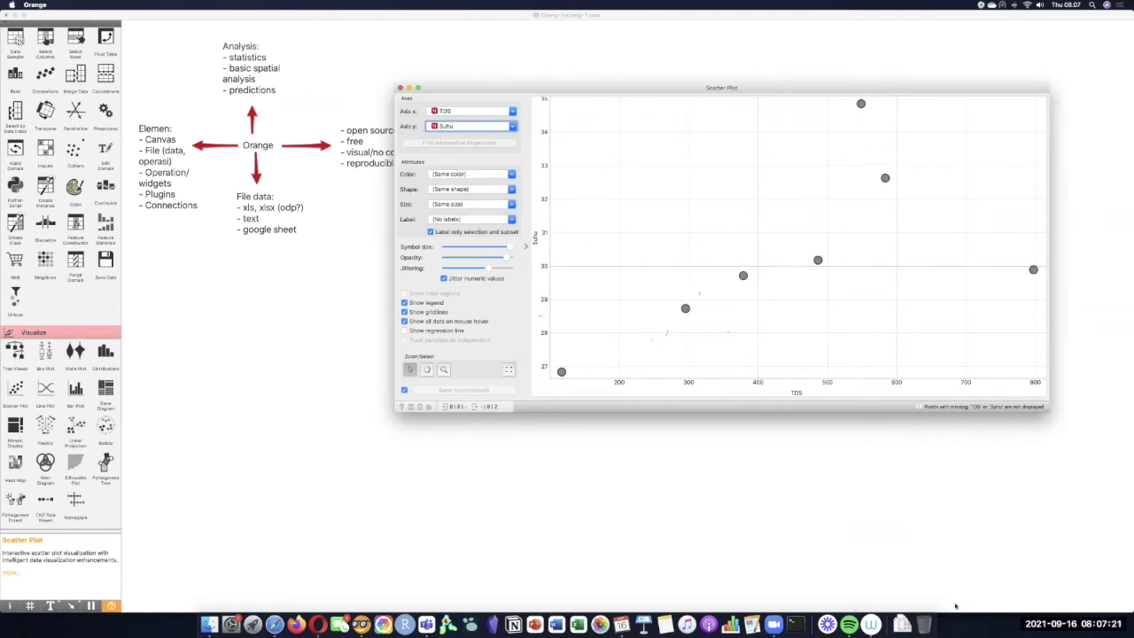
{"action": "left_click", "coordinate": [904, 522]}
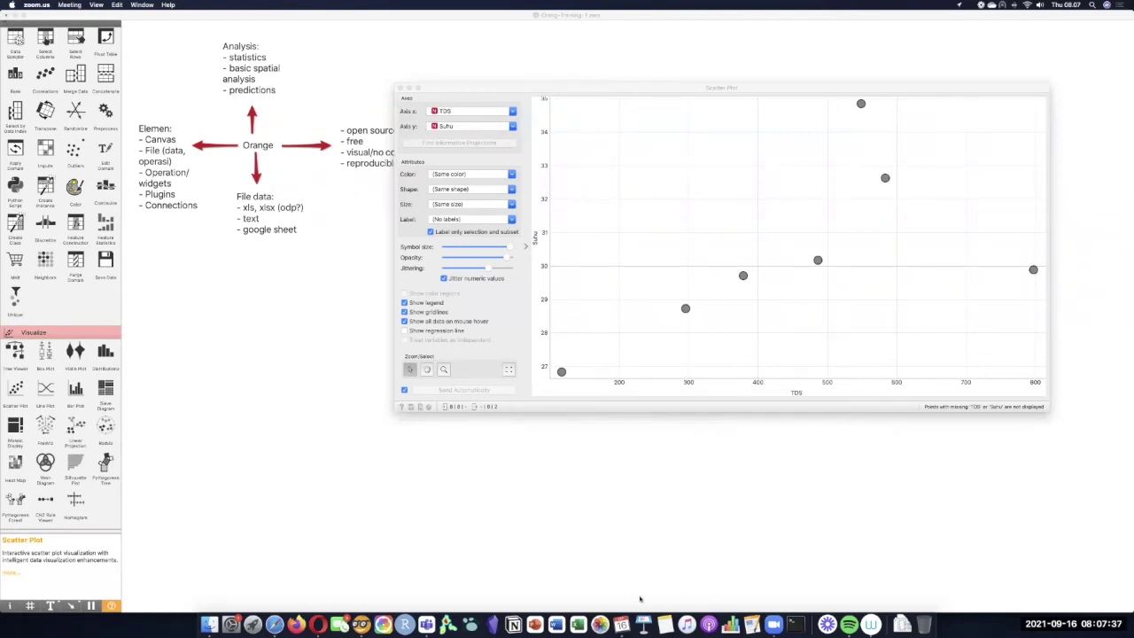
{"action": "left_click_drag", "start_coordinate": [584, 91], "coordinate": [544, 244]}
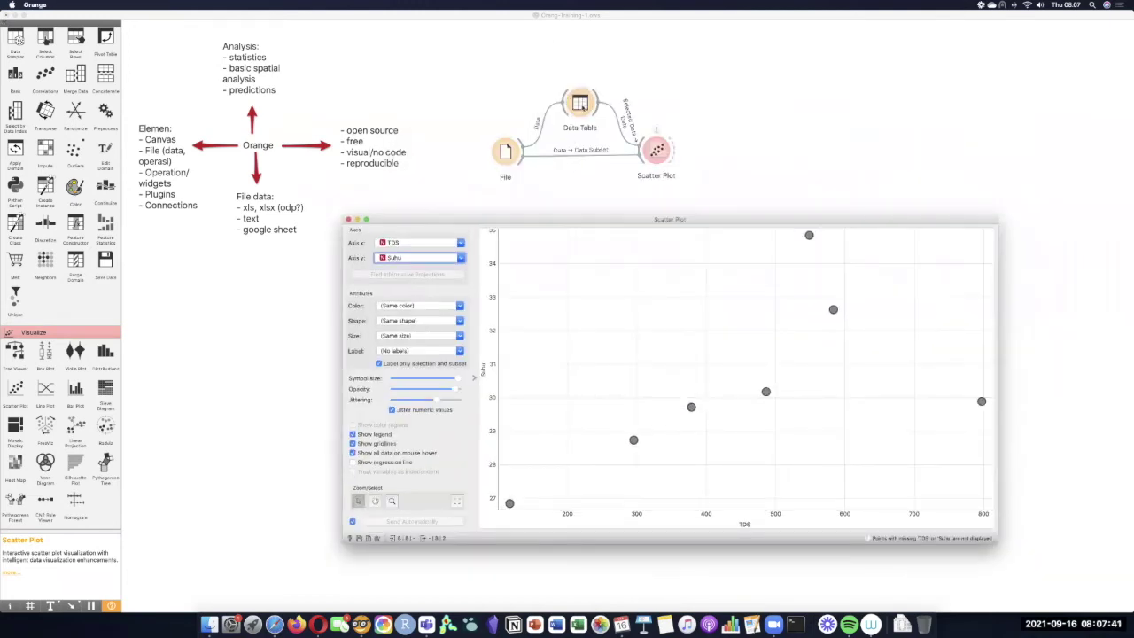
- Open the Data Table at its first columns and move its window up beneath the workflow widgets
{"action": "double_click", "coordinate": [581, 103]}
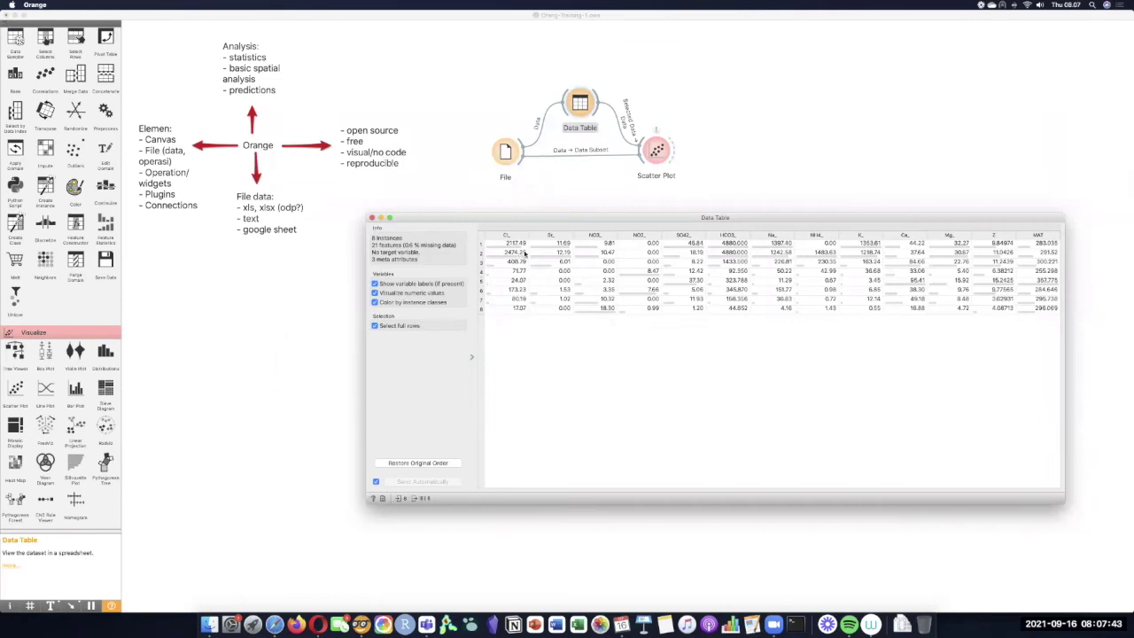
{"action": "scroll", "coordinate": [529, 248], "scroll_direction": "left", "scroll_amount": 10}
{"action": "scroll", "coordinate": [523, 246], "scroll_direction": "left", "scroll_amount": 3}
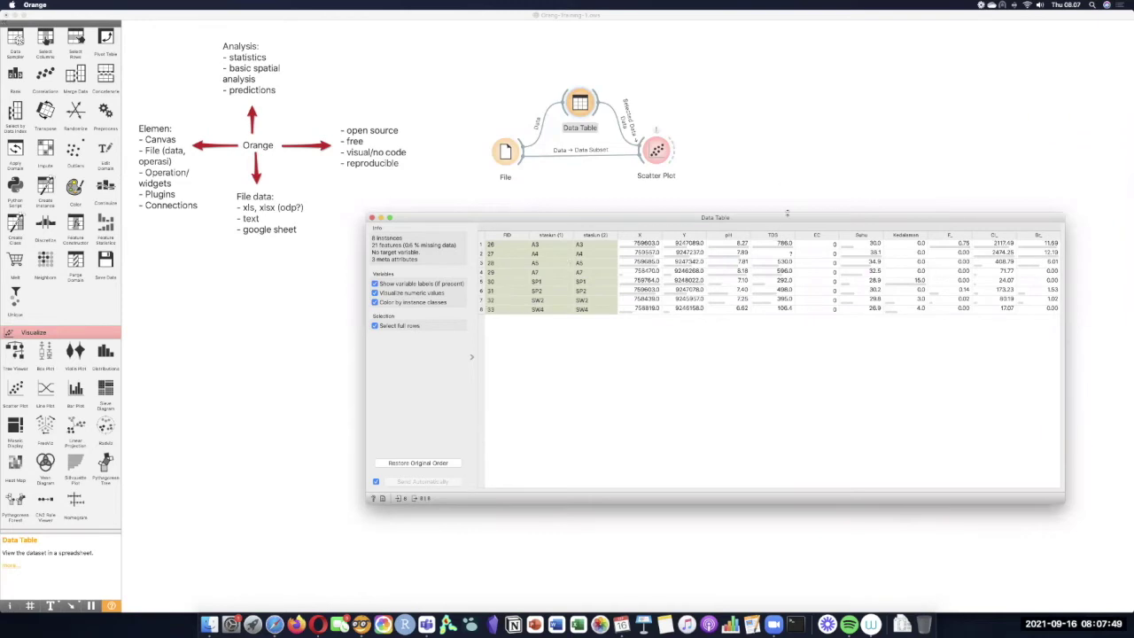
{"action": "mouse_move", "coordinate": [787, 215]}
{"action": "left_mouse_down"}
{"action": "mouse_move", "coordinate": [612, 38]}
{"action": "mouse_move", "coordinate": [478, 23]}
{"action": "mouse_move", "coordinate": [620, 168]}
{"action": "left_mouse_up"}
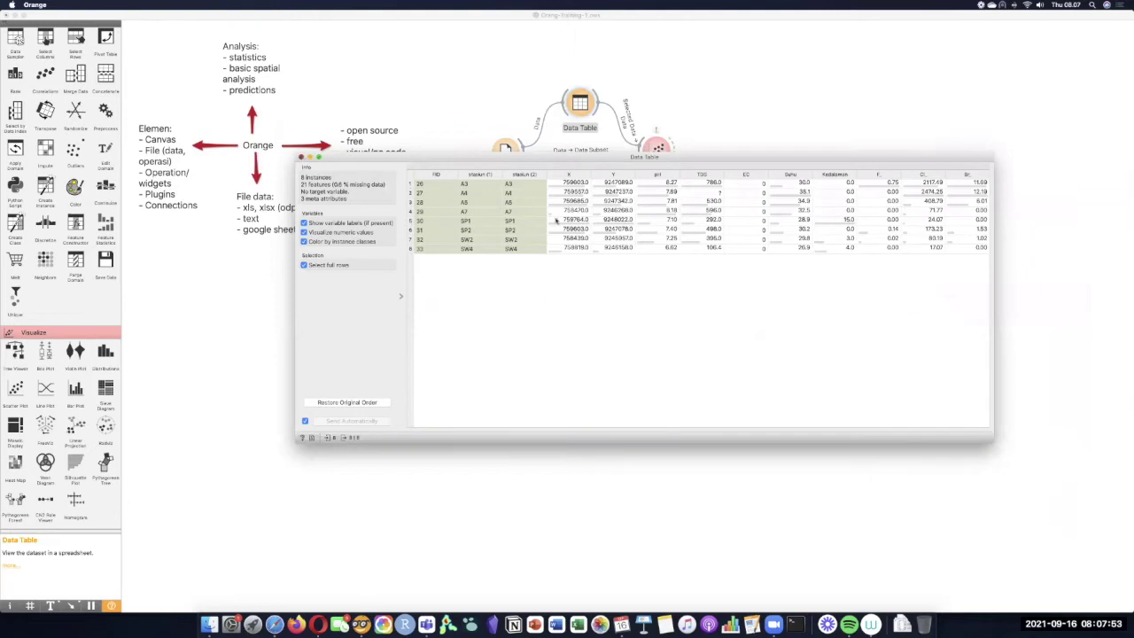
- Bring the Scatter Plot window back to the front, enlarge it, and place it just below the workflow widgets
{"action": "left_click", "coordinate": [653, 142]}
{"action": "double_click", "coordinate": [656, 150]}
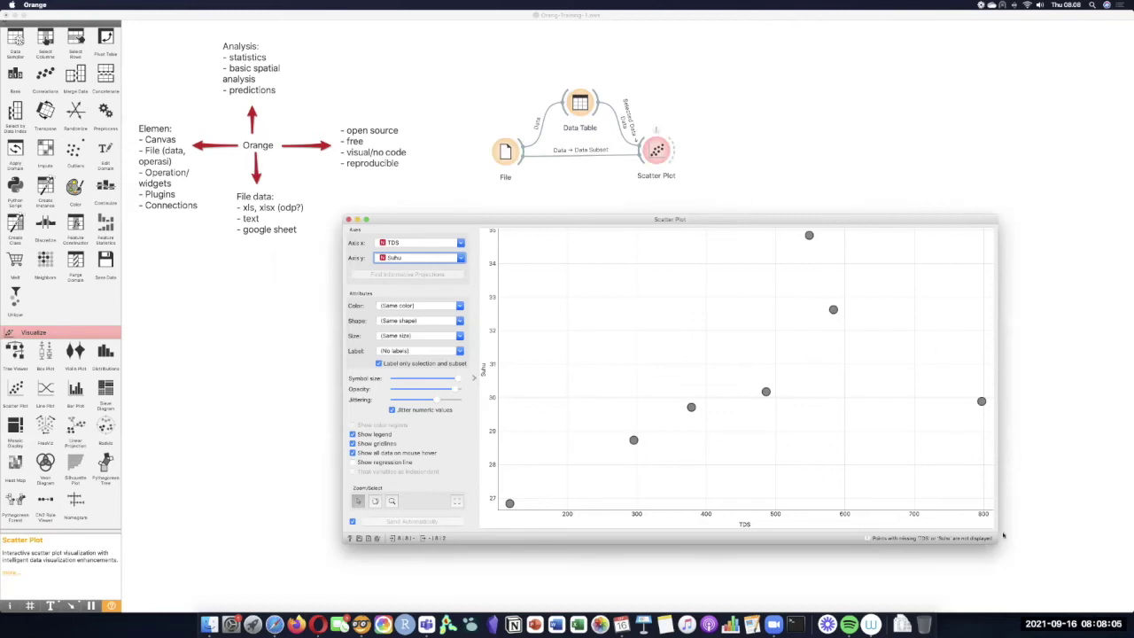
{"action": "left_click_drag", "start_coordinate": [1017, 555], "coordinate": [1081, 610]}
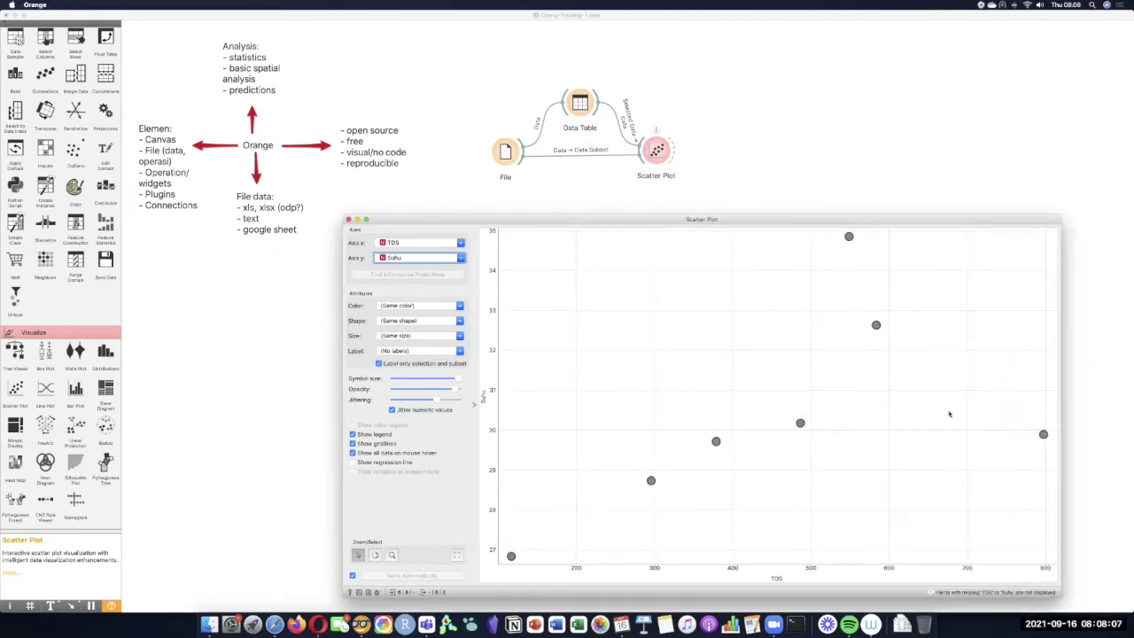
{"action": "left_click_drag", "start_coordinate": [822, 220], "coordinate": [846, 193]}
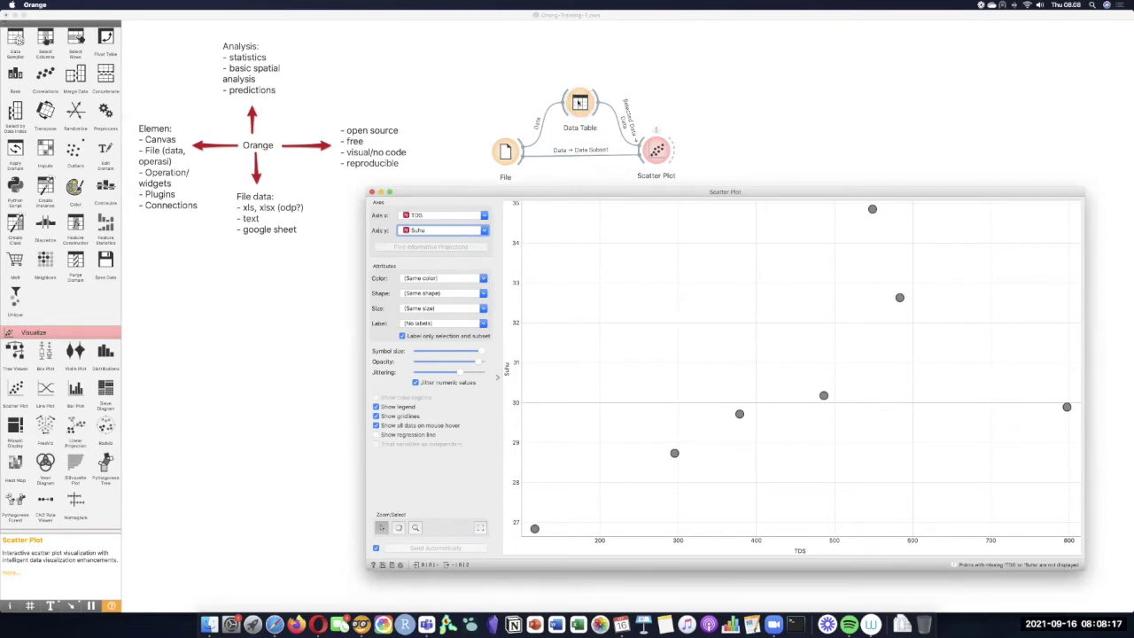
- Select the row of station A4 (FID 27) in the Data Table
{"action": "double_click", "coordinate": [578, 103]}
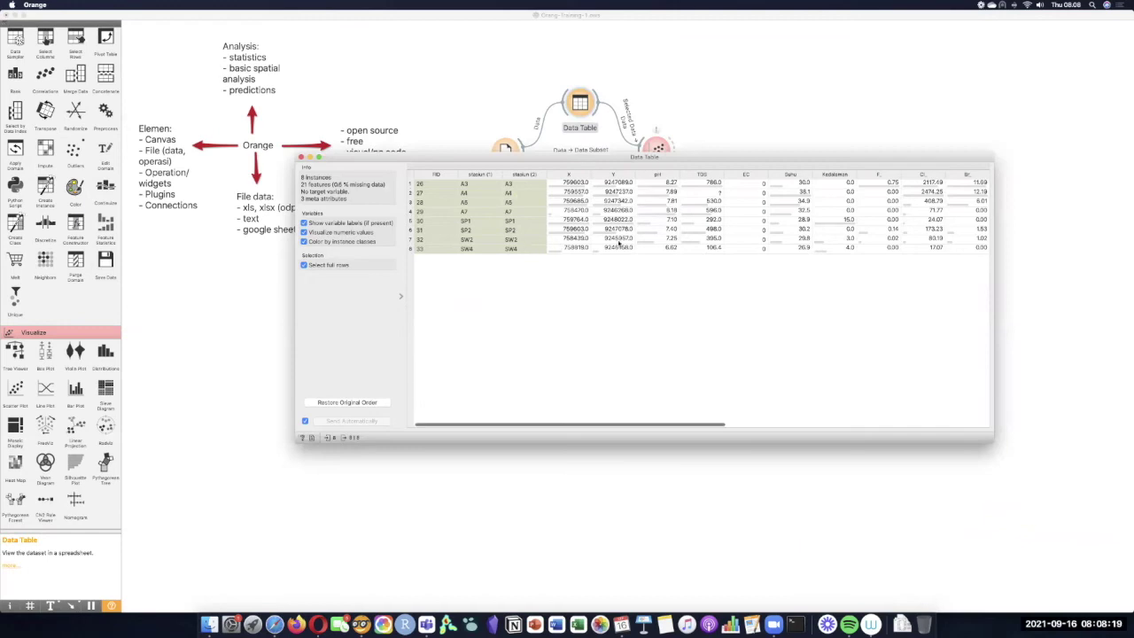
{"action": "left_click", "coordinate": [716, 194]}
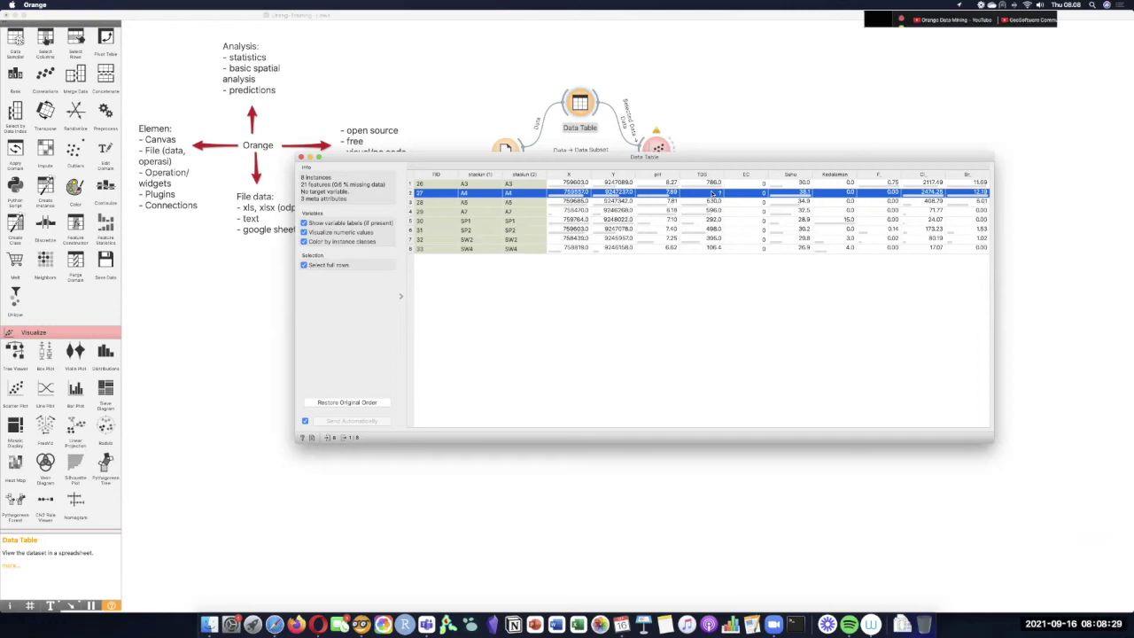
- Switch to the Google Sheets data copy and fill station A4's empty TDS cell, F3, with yellow
{"action": "key", "text": "ctrl+Right"}
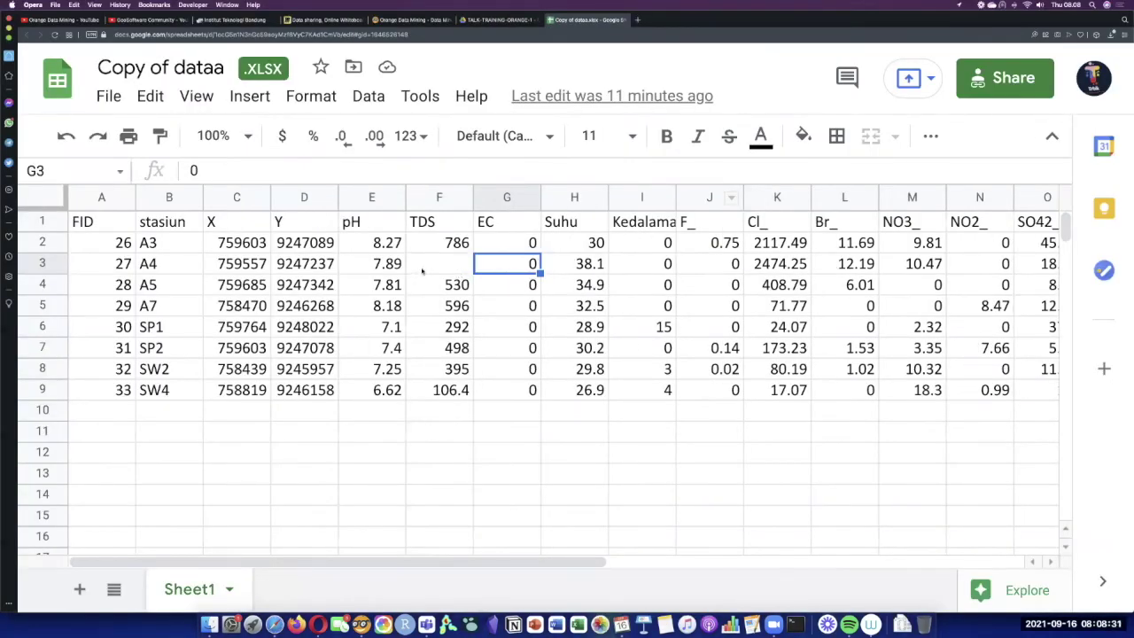
{"action": "left_click", "coordinate": [438, 265]}
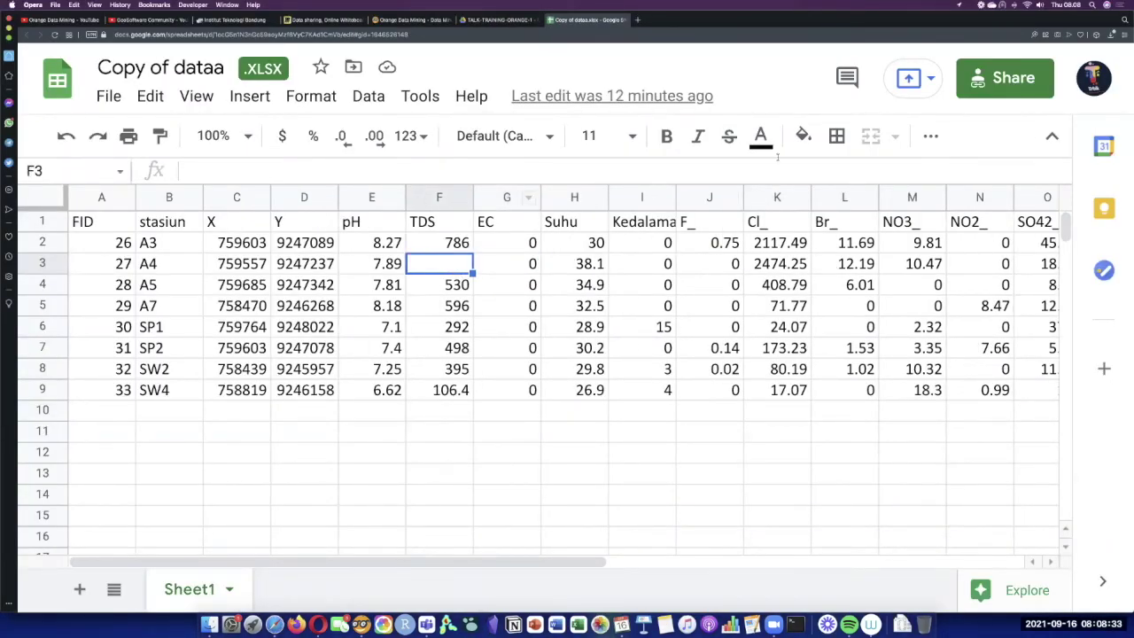
{"action": "left_click", "coordinate": [803, 136]}
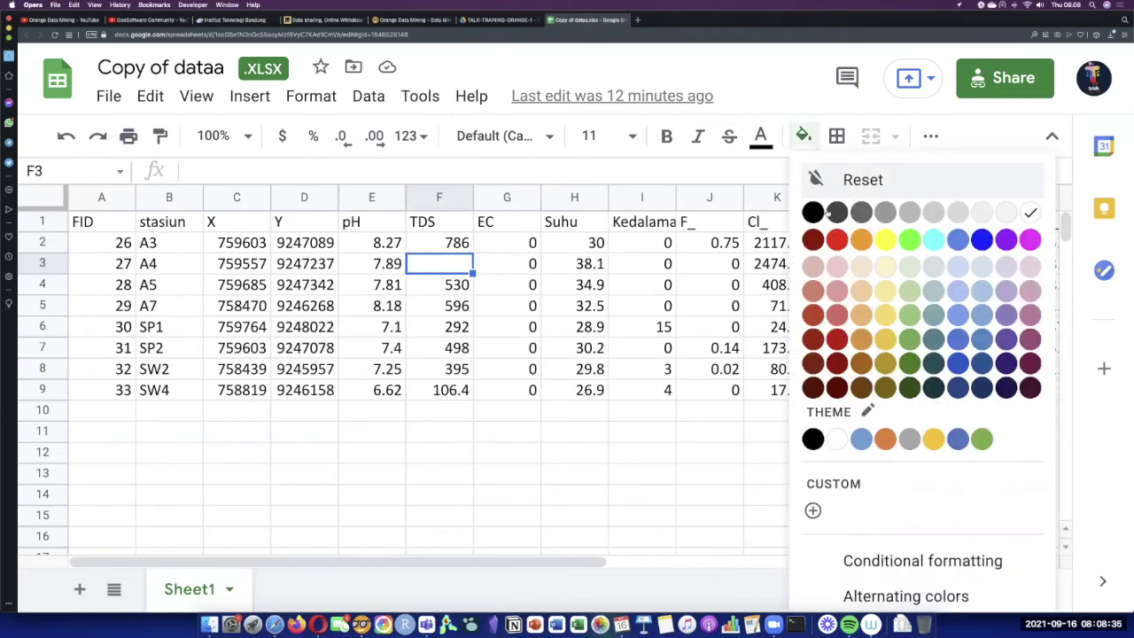
{"action": "left_click", "coordinate": [886, 239]}
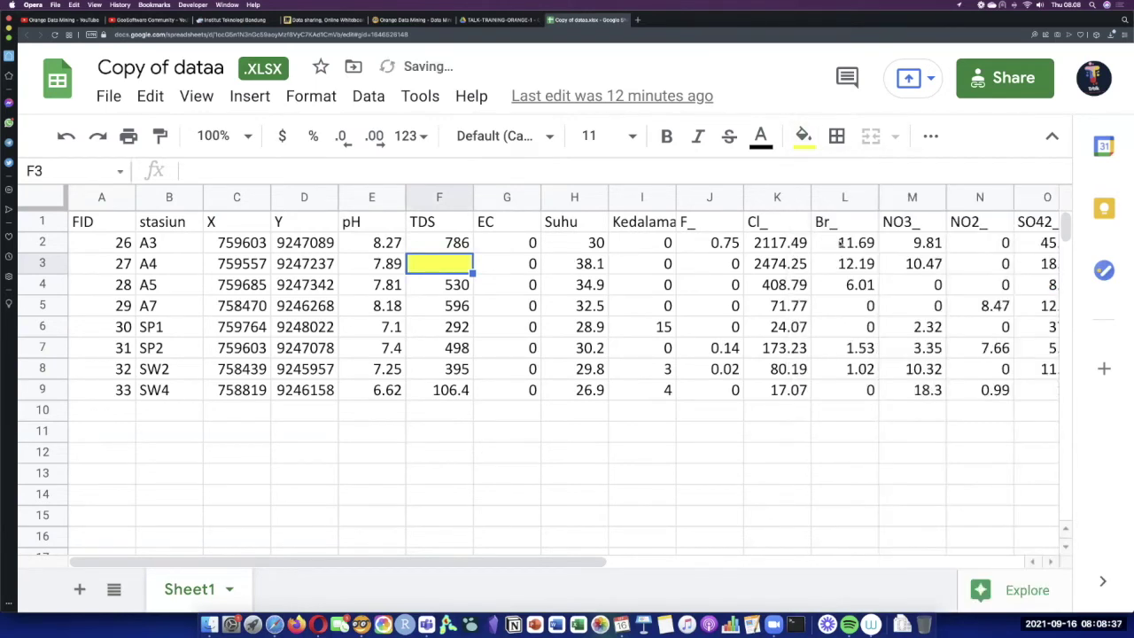
{"action": "left_click", "coordinate": [621, 268]}
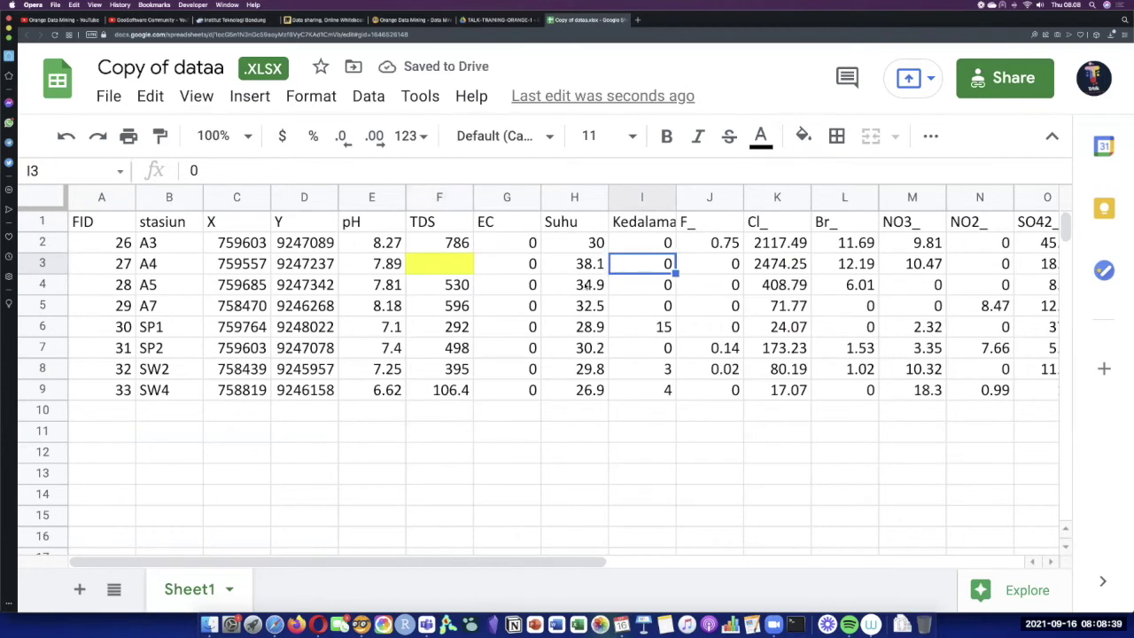
- Try entering 0 as station A4's TDS value in F3, and clear the cell again
{"action": "key", "text": "XF86AudioLowerVolume"}
{"action": "scroll", "coordinate": [588, 284], "scroll_direction": "right", "scroll_amount": 2}
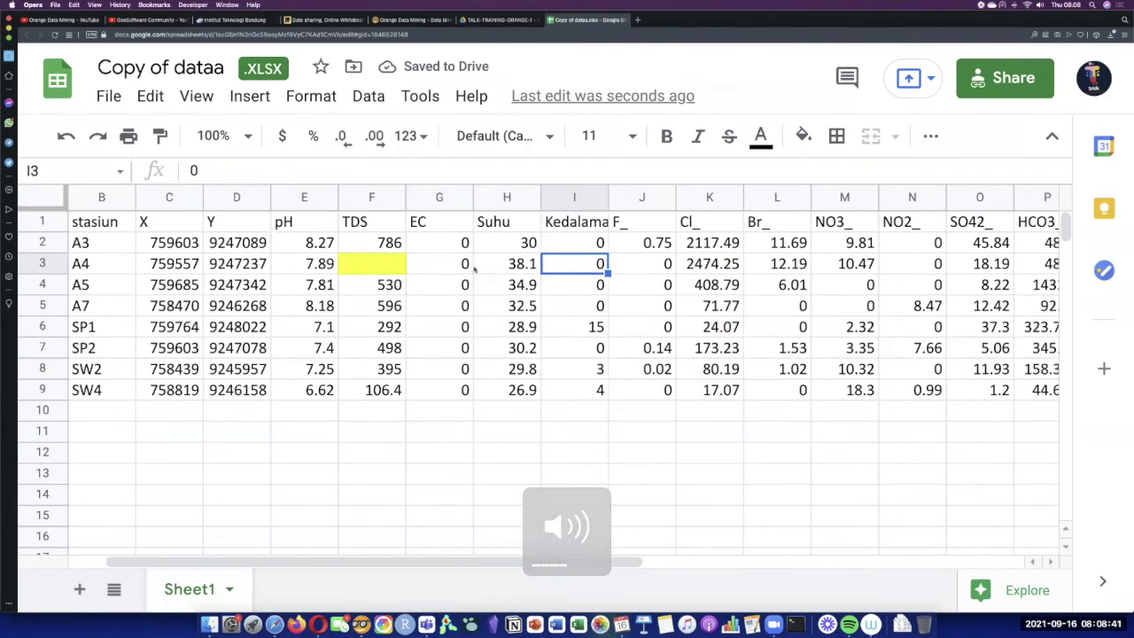
{"action": "key", "text": "Left"}
{"action": "key", "text": "Left"}
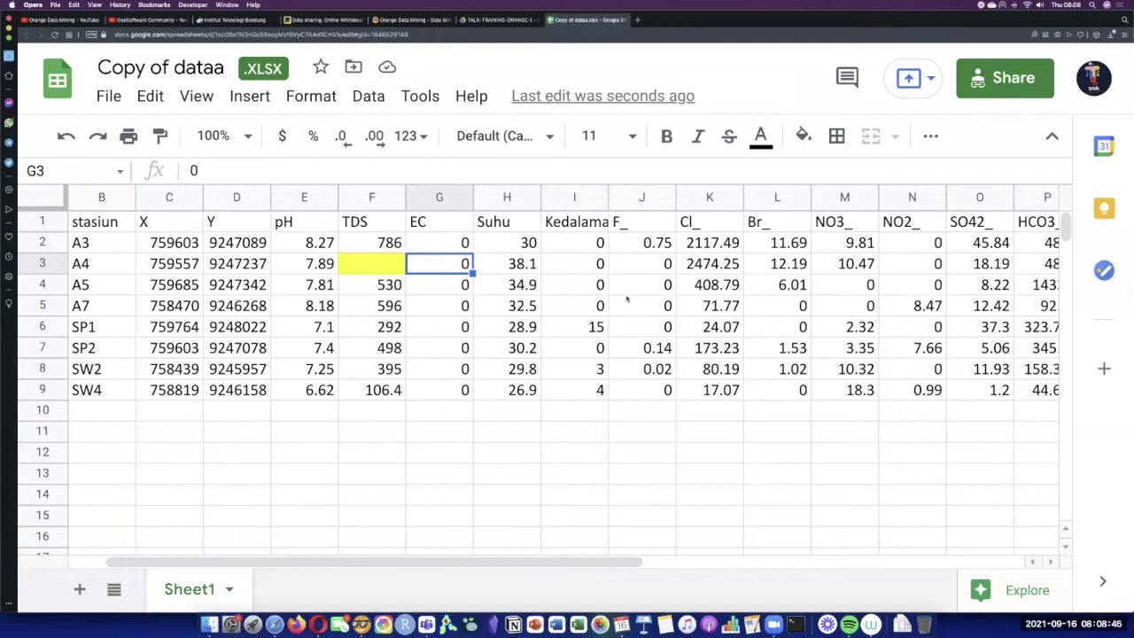
{"action": "key", "text": "Left"}
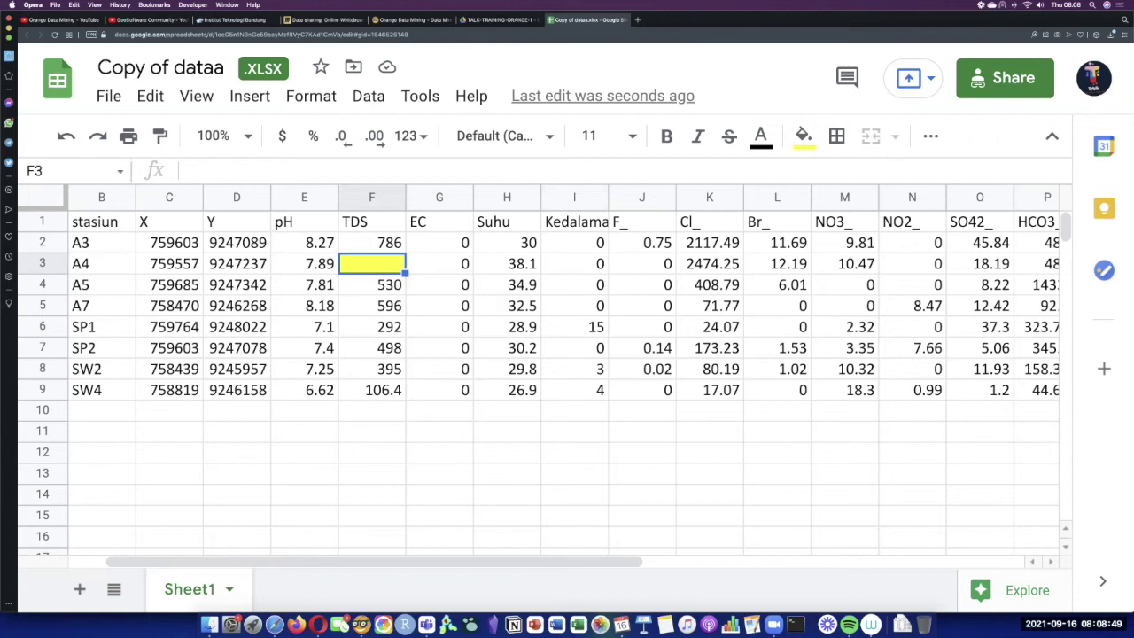
{"action": "type", "text": "0"}
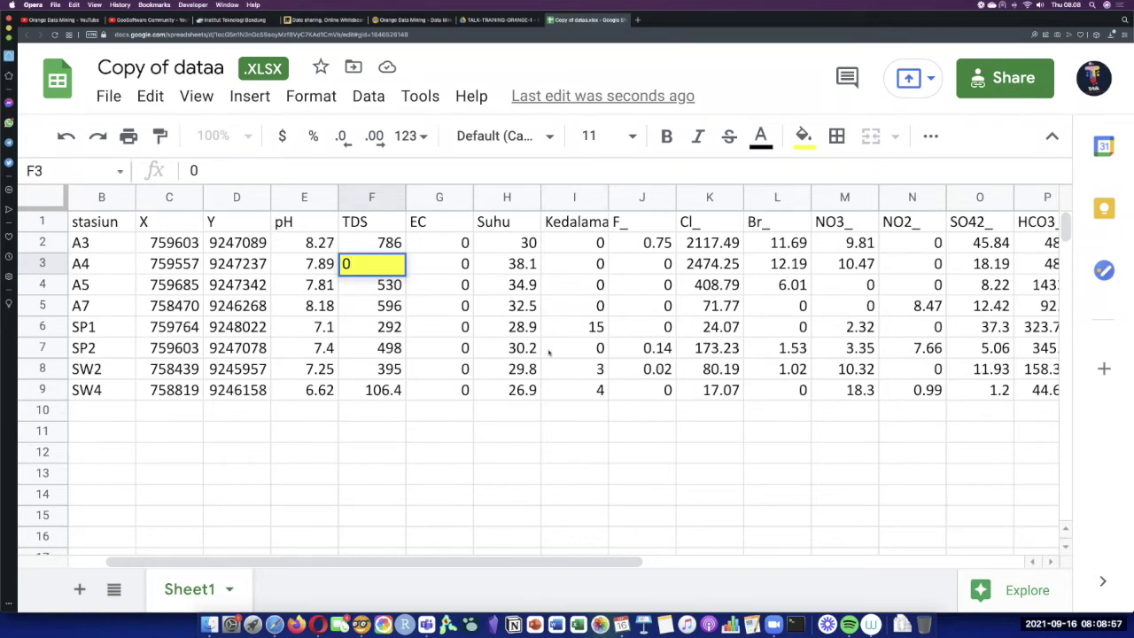
{"action": "left_click", "coordinate": [574, 348]}
{"action": "left_click", "coordinate": [371, 264]}
{"action": "key", "text": "Delete"}
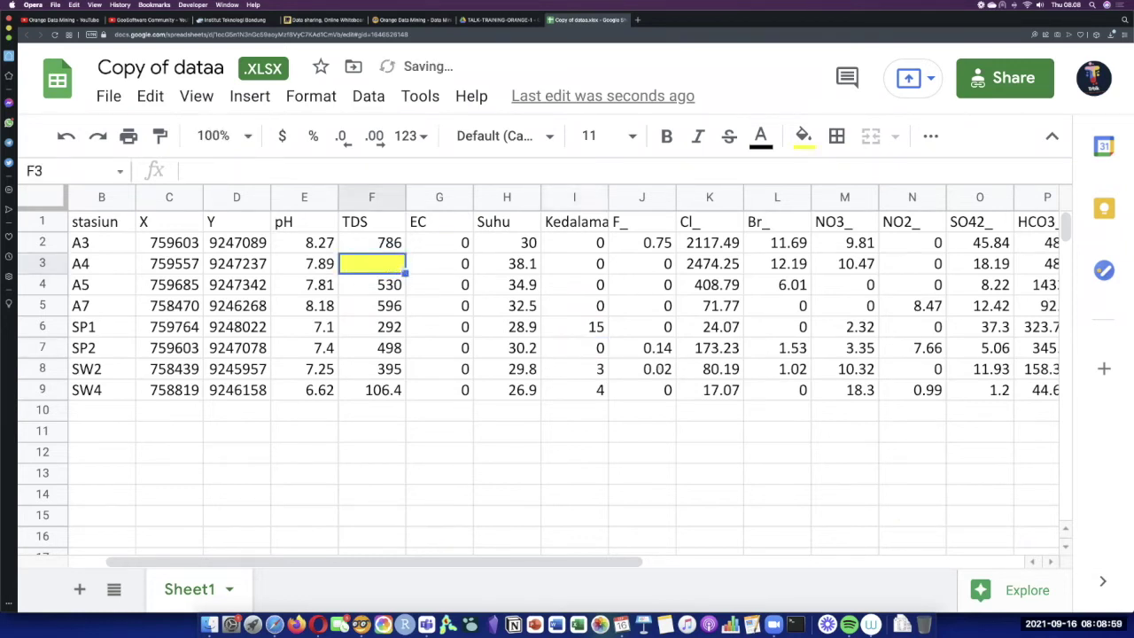
- Add a column headed "sumber" after the last stasiun column, with "X (2010)" as its first entry
{"action": "scroll", "coordinate": [560, 352], "scroll_direction": "right", "scroll_amount": 10}
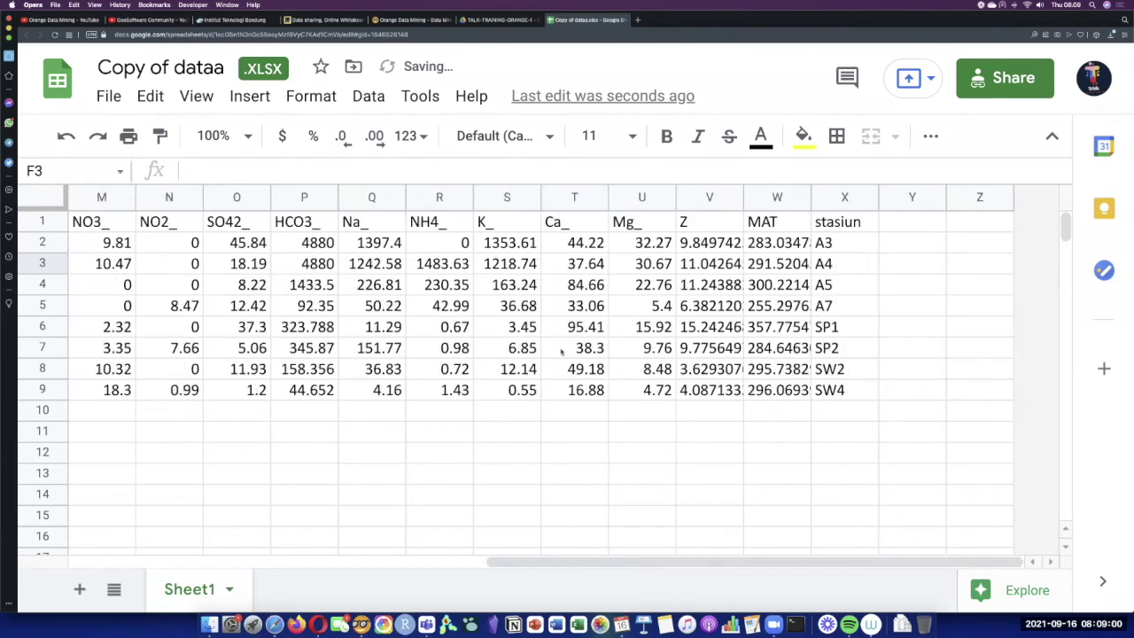
{"action": "left_click", "coordinate": [929, 227]}
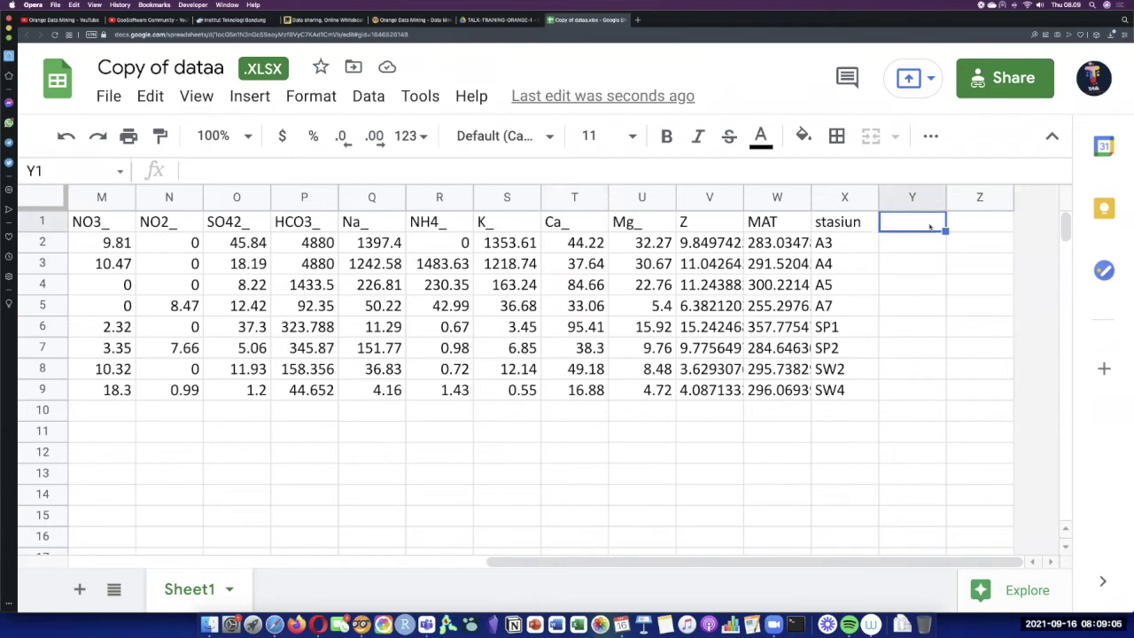
{"action": "left_click", "coordinate": [920, 249]}
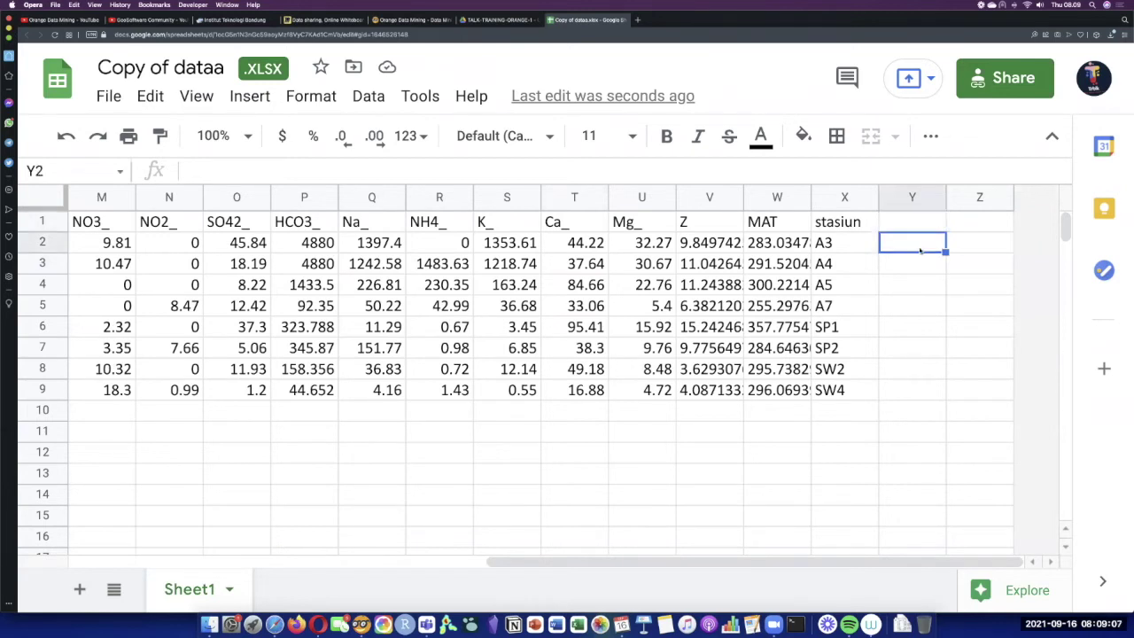
{"action": "type", "text": "X (2"}
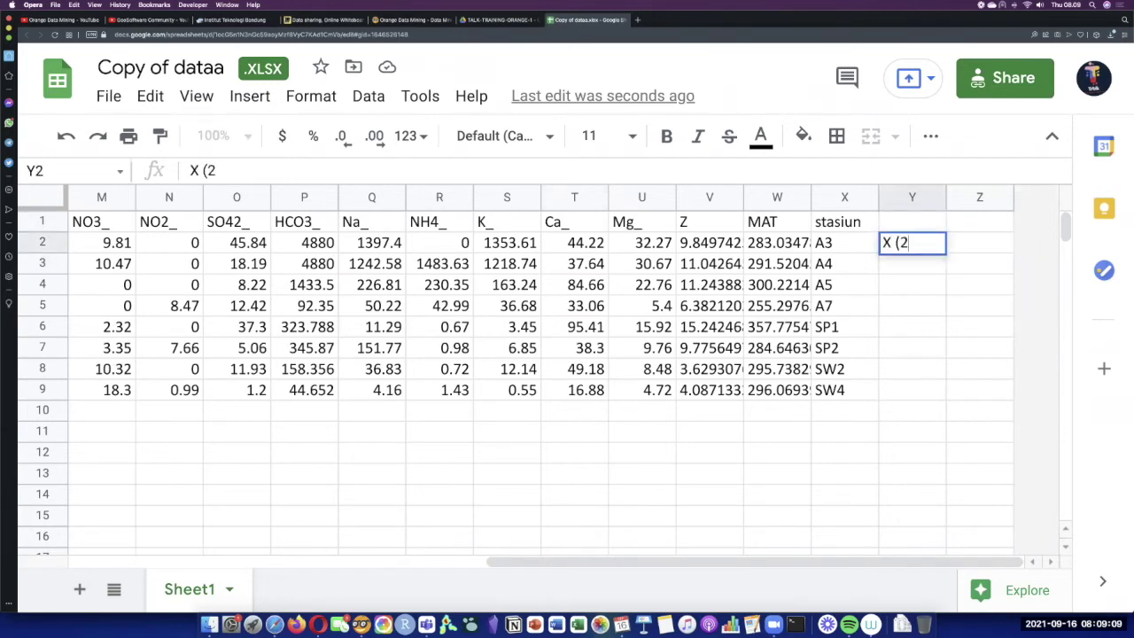
{"action": "type", "text": "010)"}
{"action": "key", "text": "Return"}
{"action": "left_click", "coordinate": [917, 228]}
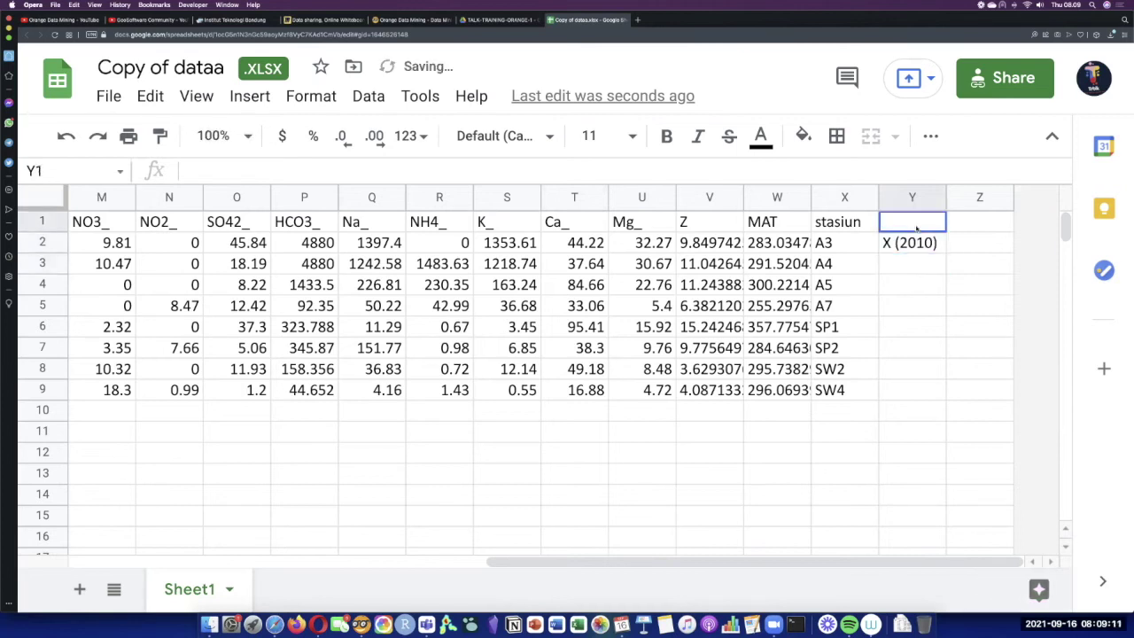
{"action": "type", "text": "sumber"}
{"action": "key", "text": "Return"}
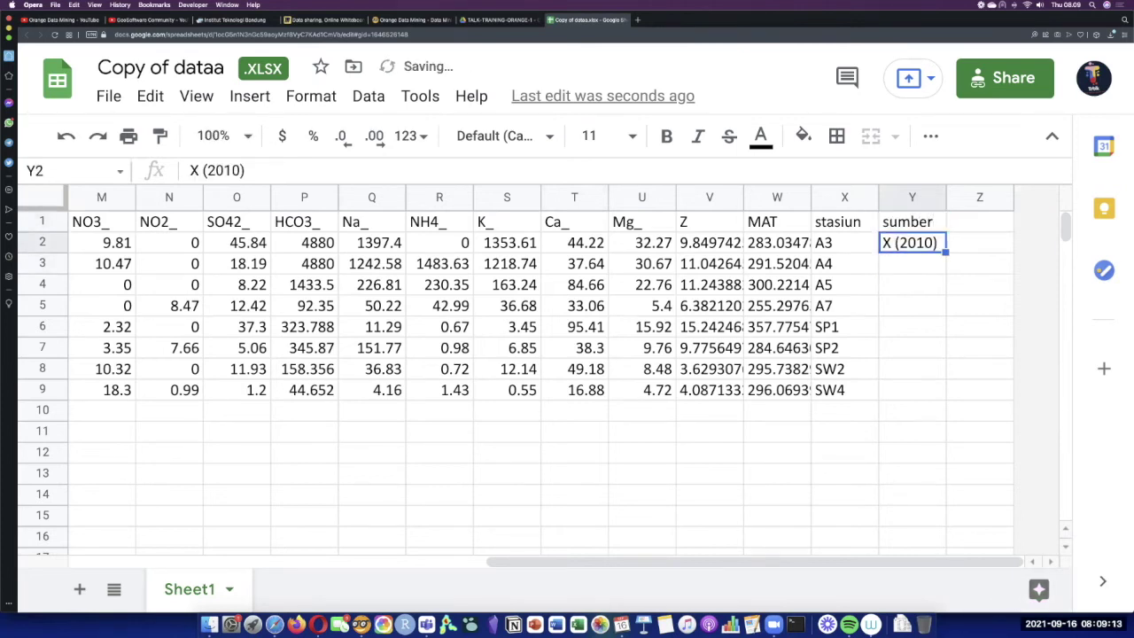
- Delete the sumber column and return to the yellow TDS cell of station A4
{"action": "left_click", "coordinate": [918, 200]}
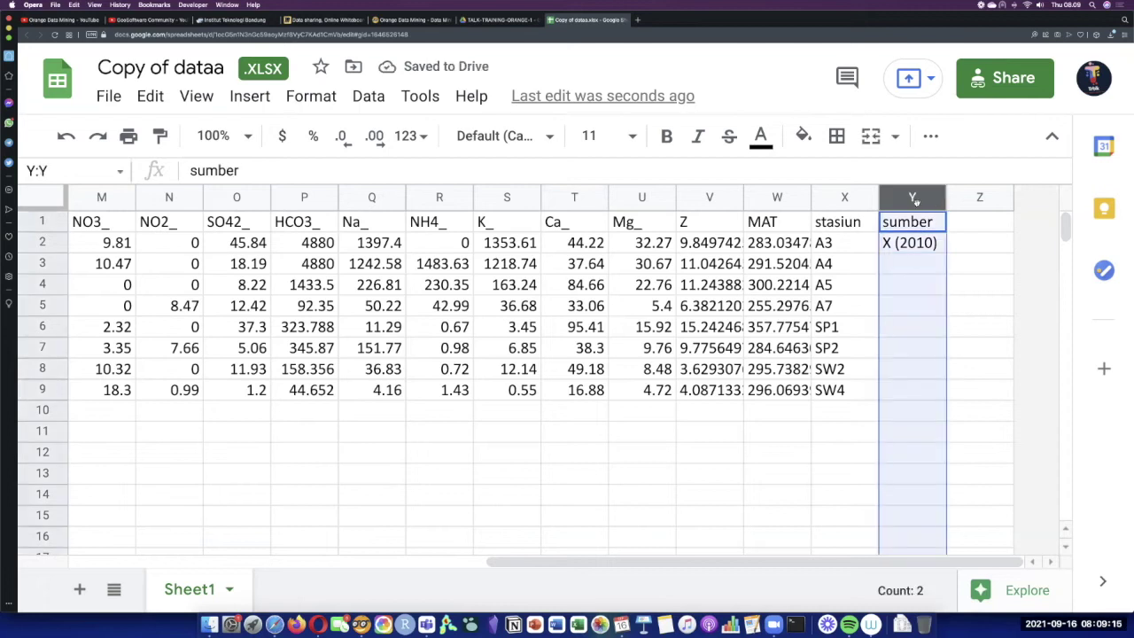
{"action": "right_click", "coordinate": [918, 202]}
{"action": "left_click", "coordinate": [1011, 382]}
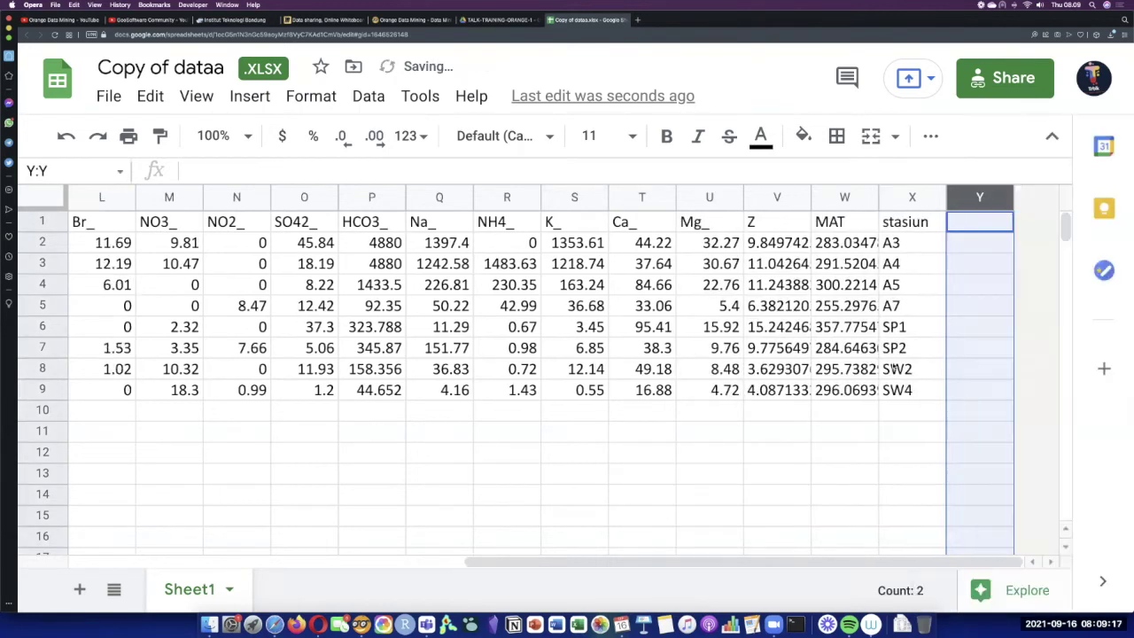
{"action": "scroll", "coordinate": [707, 398], "scroll_direction": "left", "scroll_amount": 4}
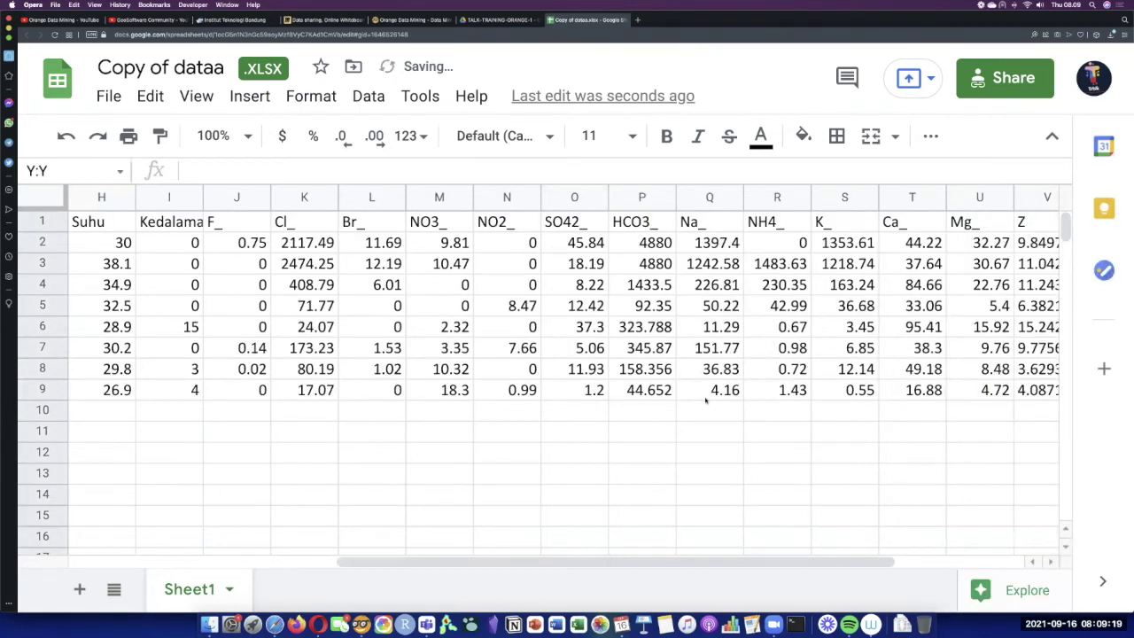
{"action": "scroll", "coordinate": [696, 390], "scroll_direction": "left", "scroll_amount": 5}
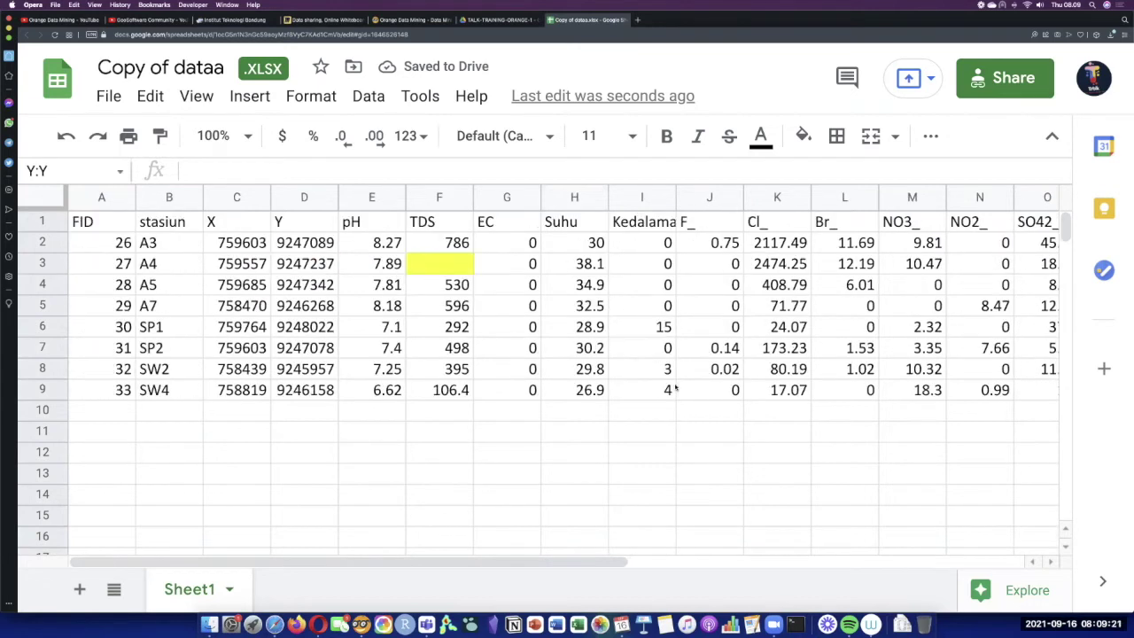
{"action": "left_click", "coordinate": [436, 263]}
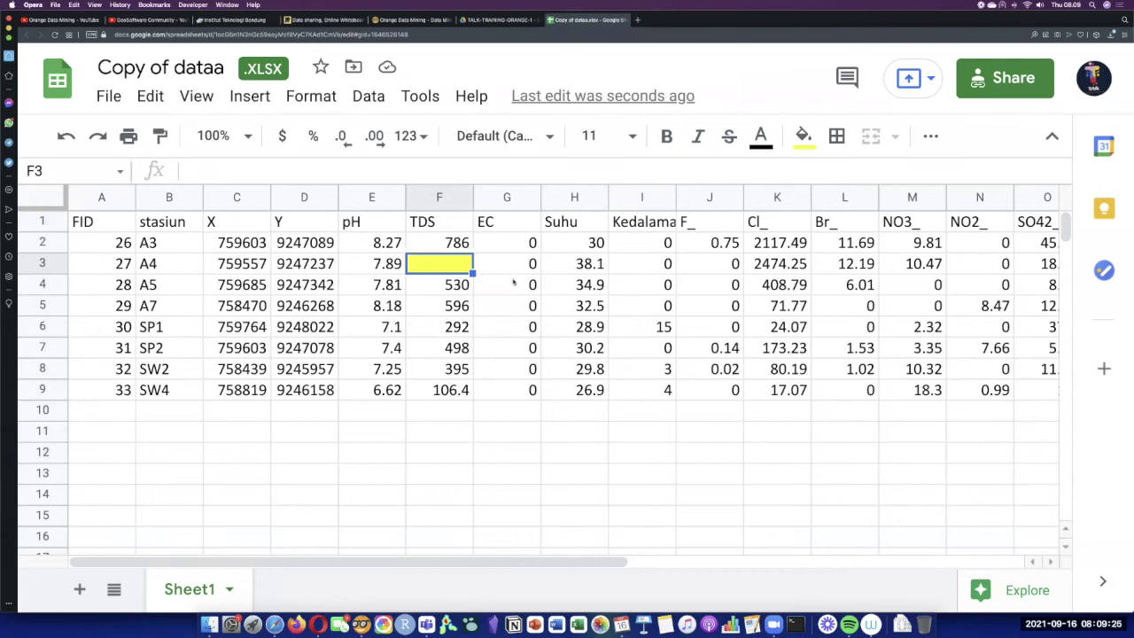
- Switch back to Orange and open the Scatter Plot for the selected A4 row
{"action": "key", "text": "super+Tab"}
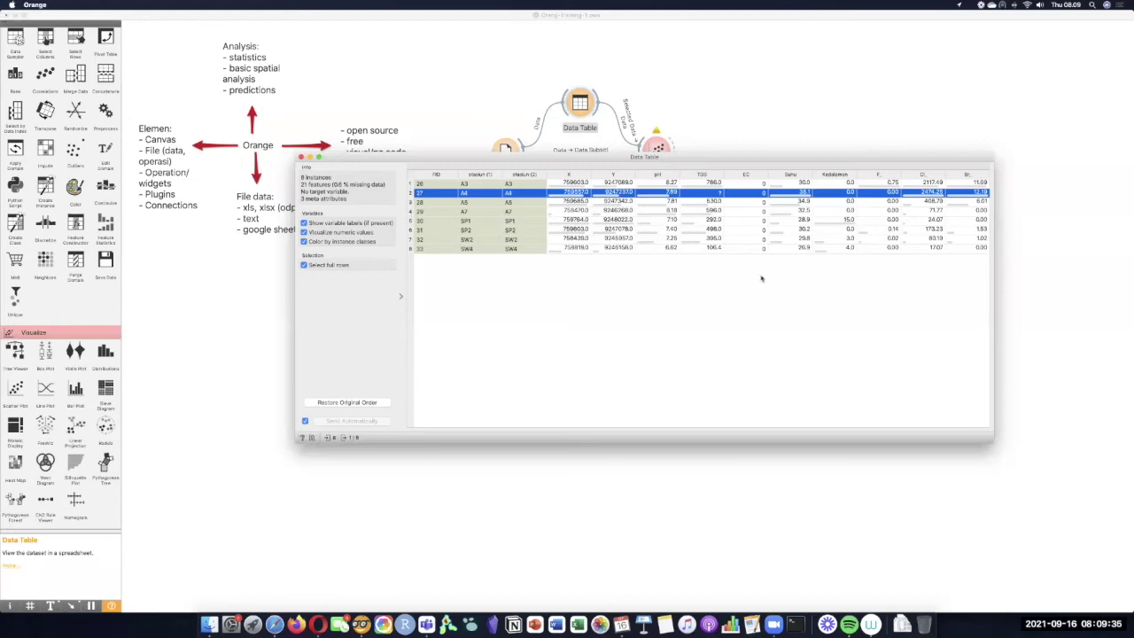
{"action": "left_click", "coordinate": [655, 157]}
{"action": "double_click", "coordinate": [659, 158]}
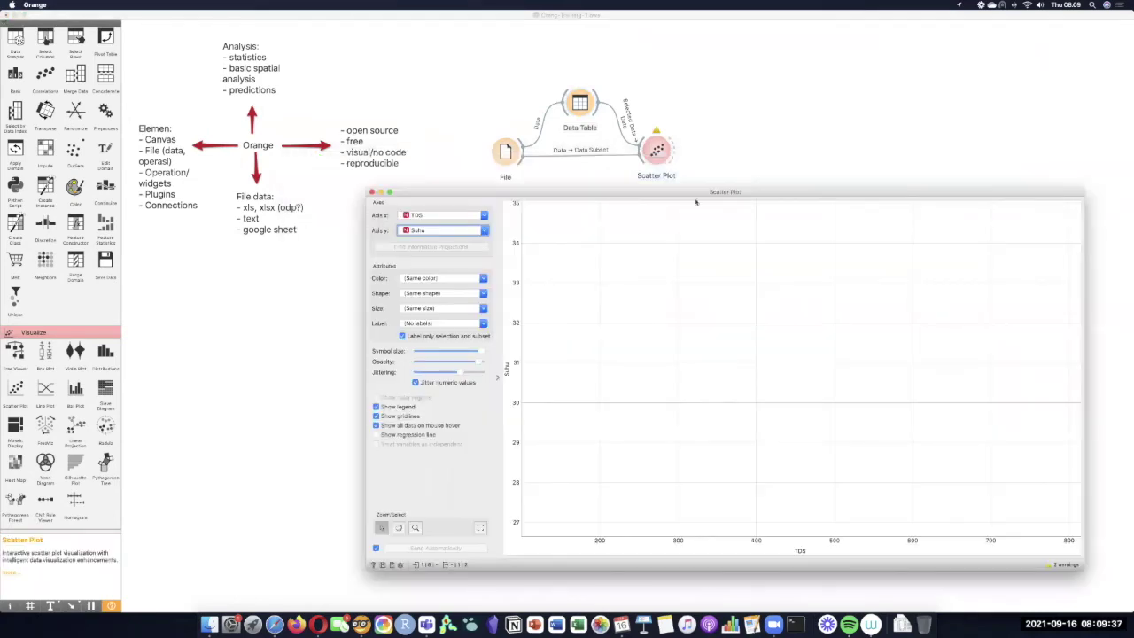
- Try Suhu as the scatter plot's x-axis variable, and return the axis to TDS
{"action": "left_click", "coordinate": [456, 232]}
{"action": "left_click", "coordinate": [460, 285]}
{"action": "left_click", "coordinate": [443, 215]}
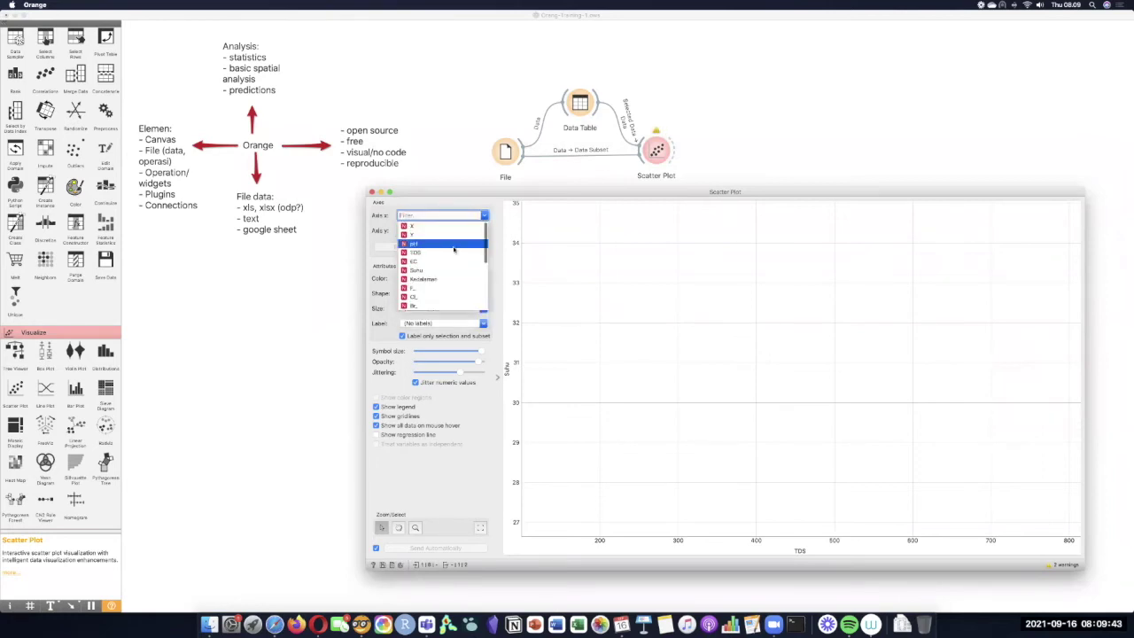
{"action": "scroll", "coordinate": [454, 261], "scroll_direction": "down", "scroll_amount": 3}
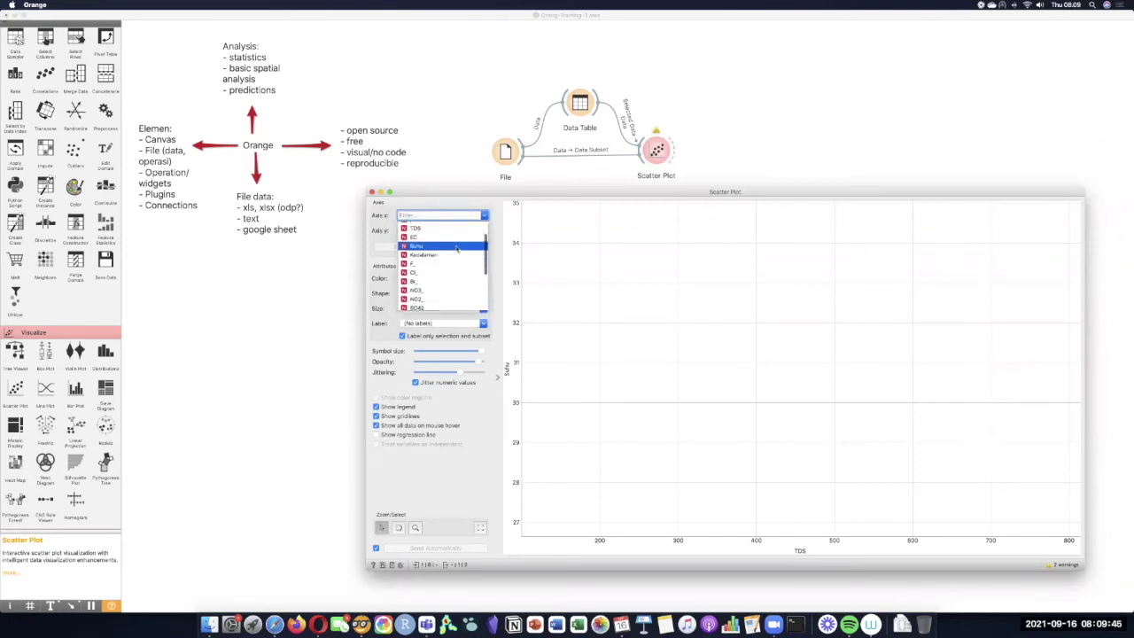
{"action": "left_click", "coordinate": [456, 247]}
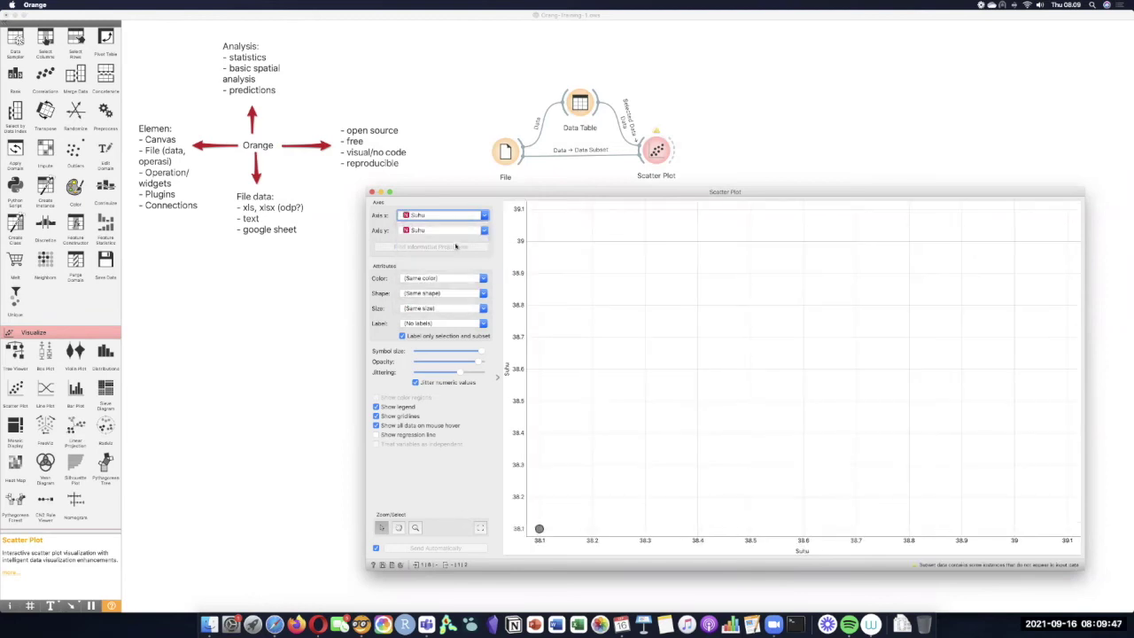
{"action": "left_click", "coordinate": [455, 215]}
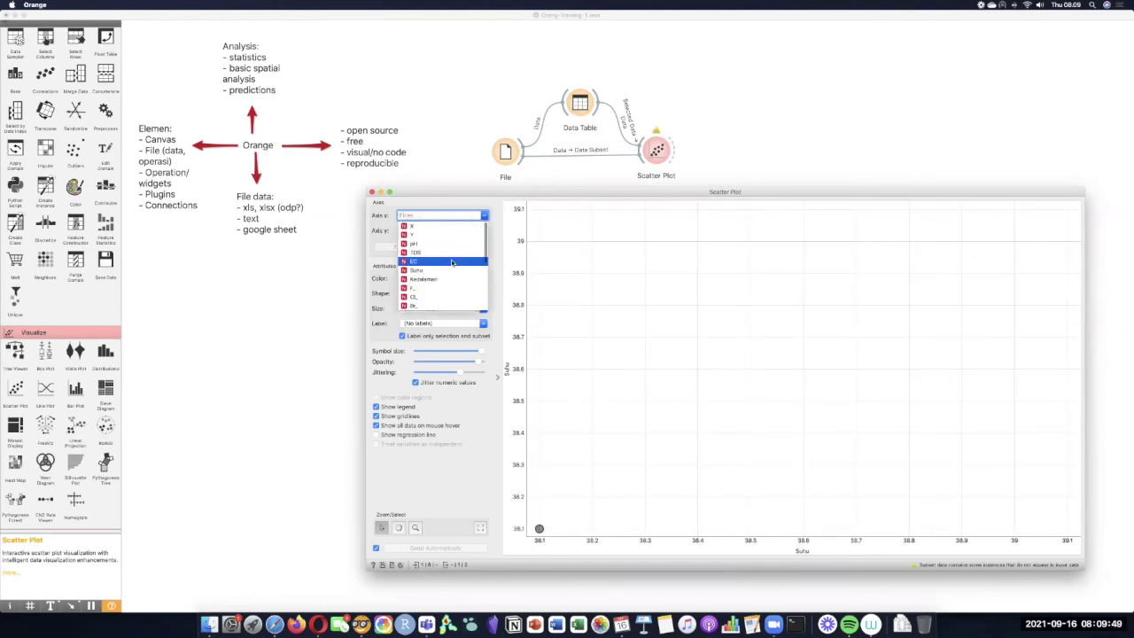
{"action": "left_click", "coordinate": [453, 253]}
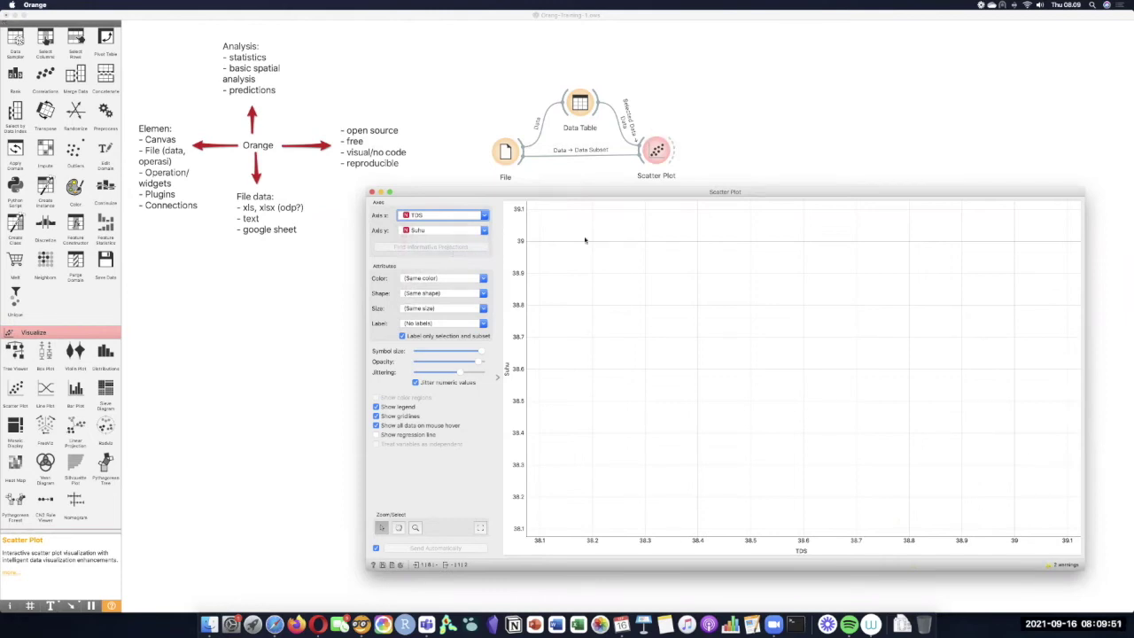
- Examine the TDS versus Suhu plot over a wider axis range for station A4's point, and close the plot
{"action": "scroll", "coordinate": [651, 294], "scroll_direction": "up", "scroll_amount": 5}
{"action": "scroll", "coordinate": [653, 294], "scroll_direction": "down", "scroll_amount": 10}
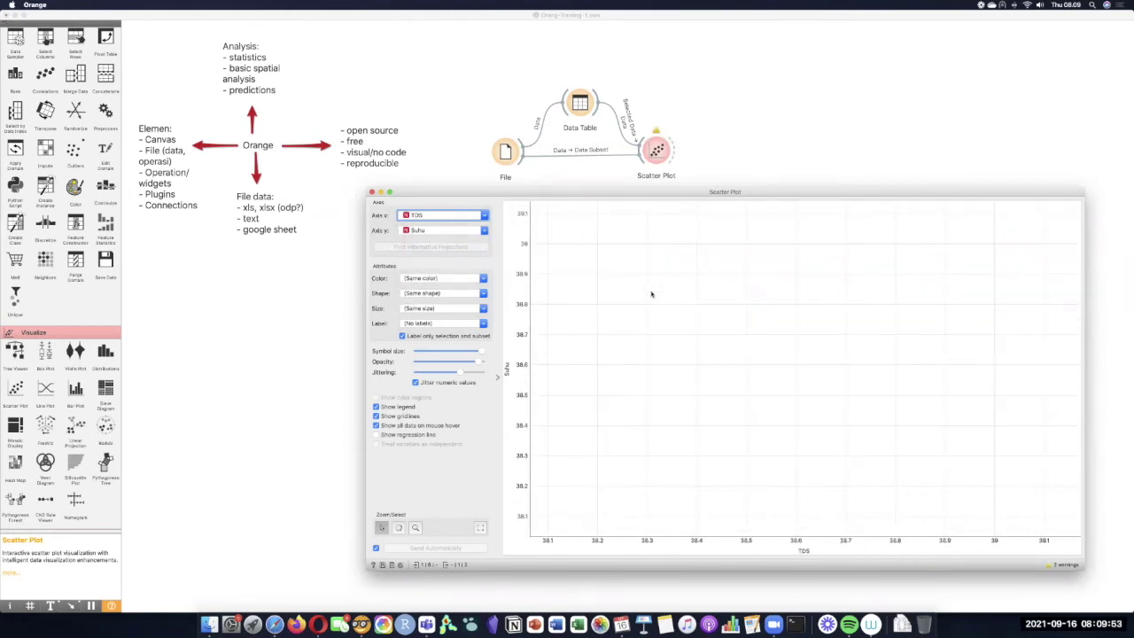
{"action": "scroll", "coordinate": [657, 294], "scroll_direction": "down", "scroll_amount": 5}
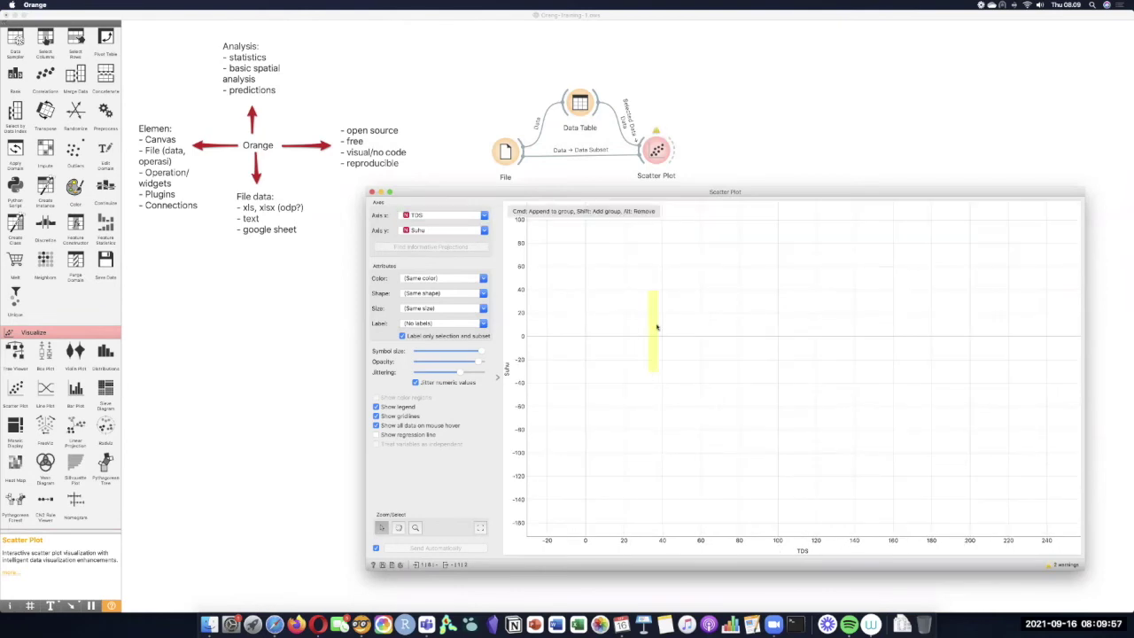
{"action": "scroll", "coordinate": [658, 320], "scroll_direction": "up", "scroll_amount": 1}
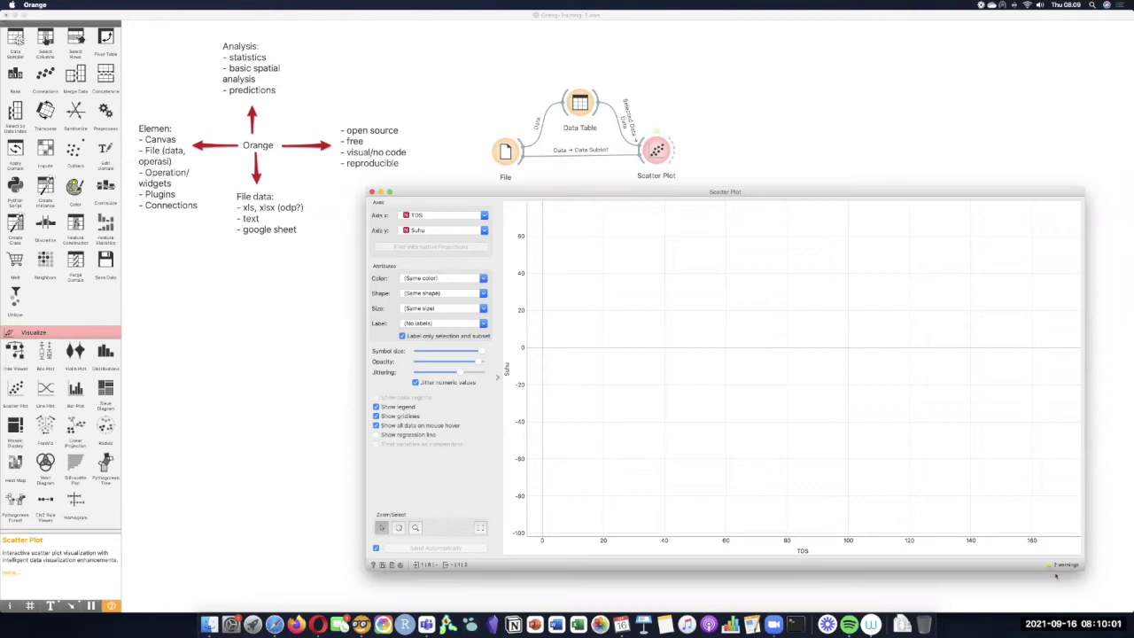
{"action": "mouse_move", "coordinate": [1057, 575]}
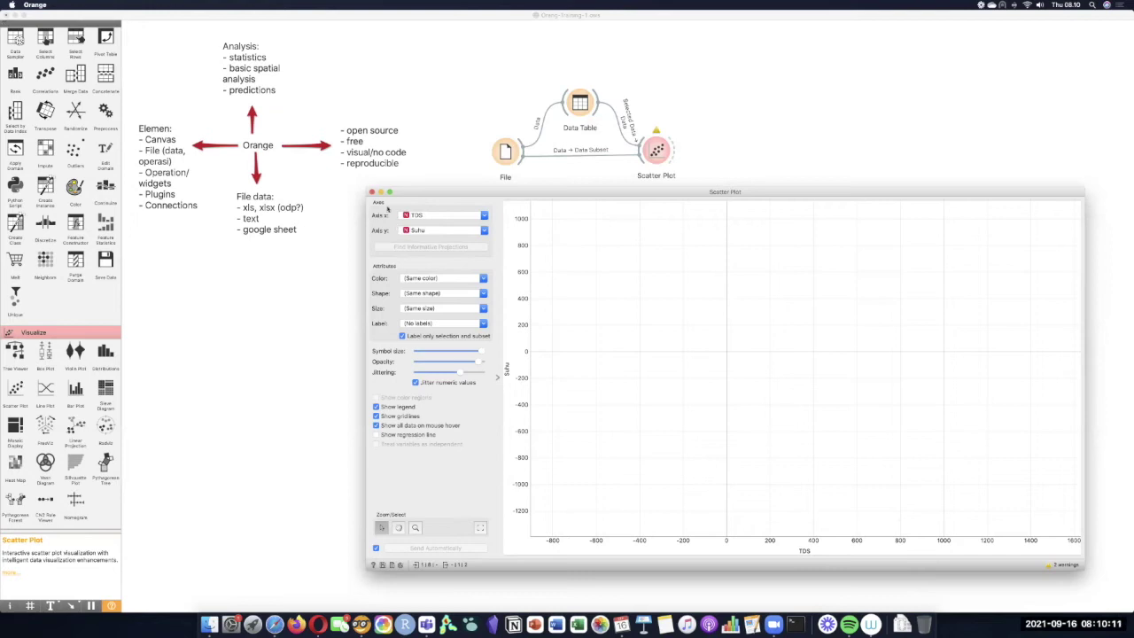
{"action": "left_click", "coordinate": [371, 192]}
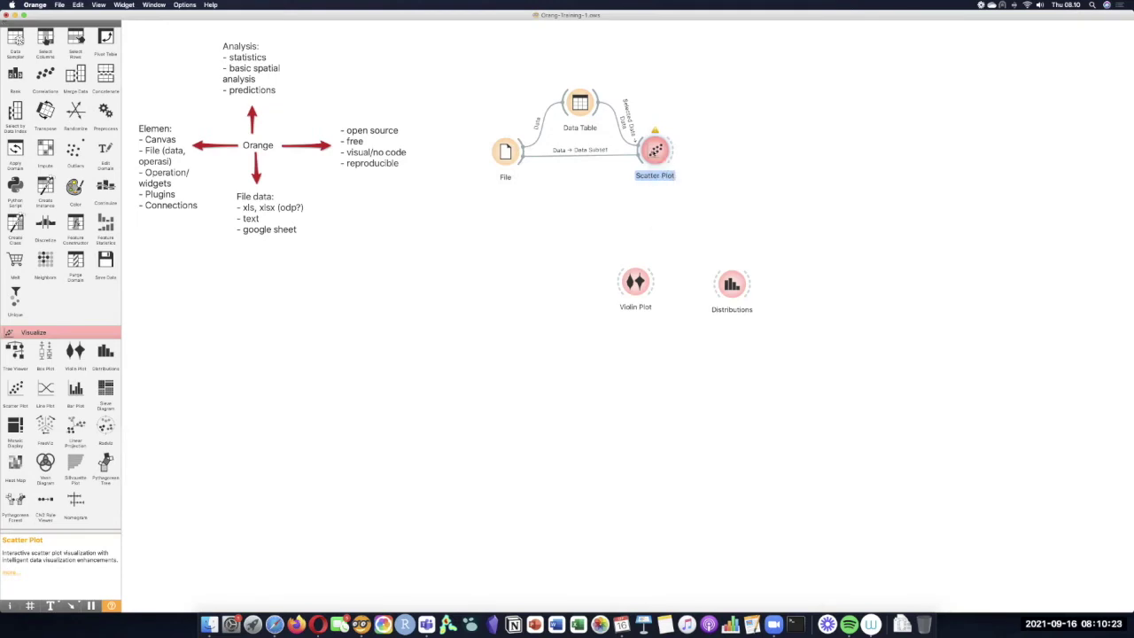
- Reload Copy of dataa.xlsx in the File widget and open the Scatter Plot of TDS against Suhu
{"action": "double_click", "coordinate": [506, 151]}
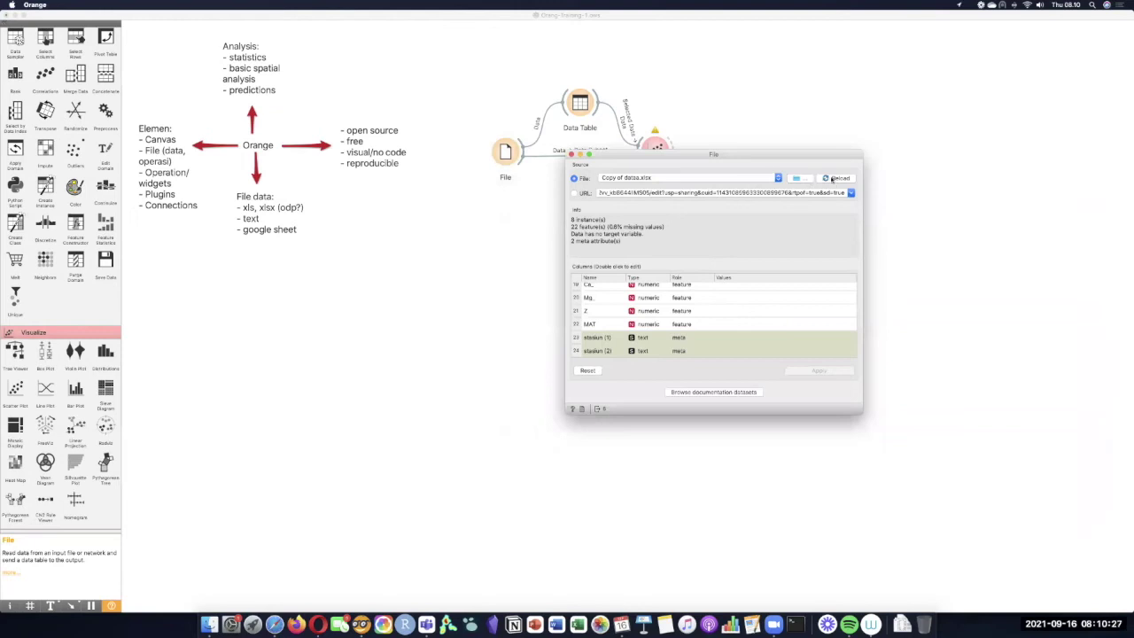
{"action": "left_click", "coordinate": [833, 178]}
{"action": "left_click", "coordinate": [572, 154]}
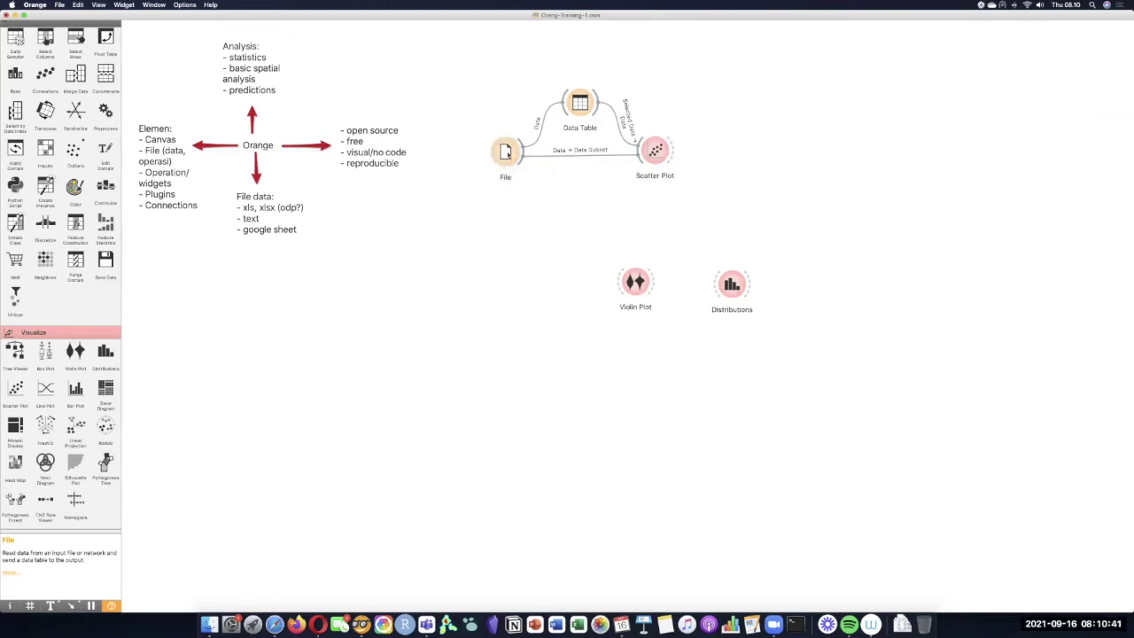
{"action": "double_click", "coordinate": [506, 153]}
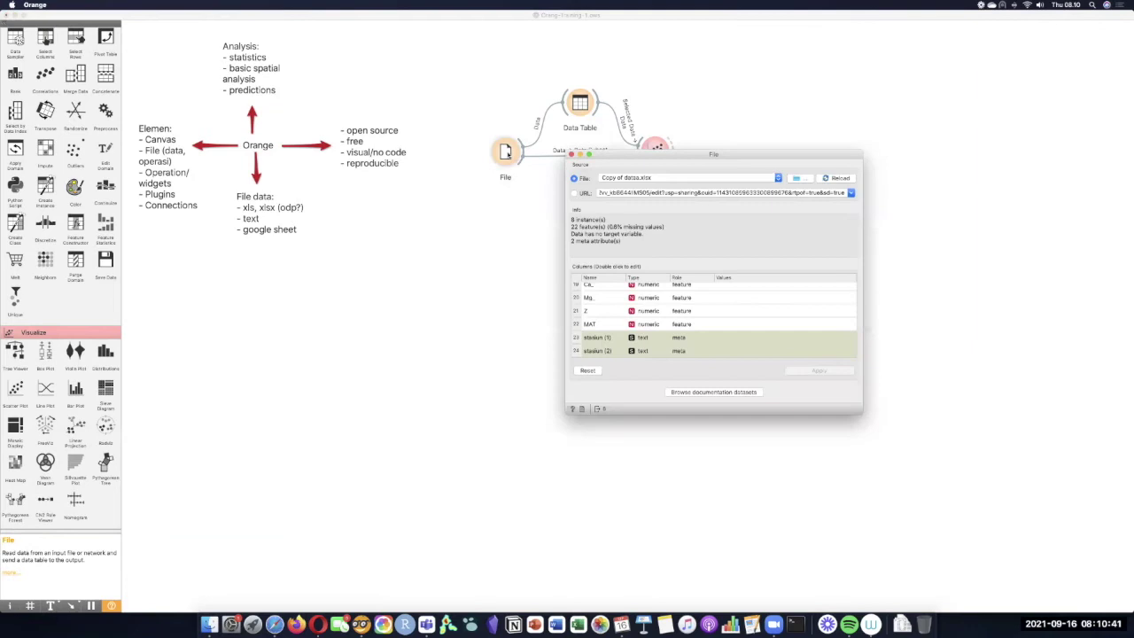
{"action": "left_click", "coordinate": [838, 179]}
{"action": "left_click", "coordinate": [572, 155]}
{"action": "double_click", "coordinate": [656, 158]}
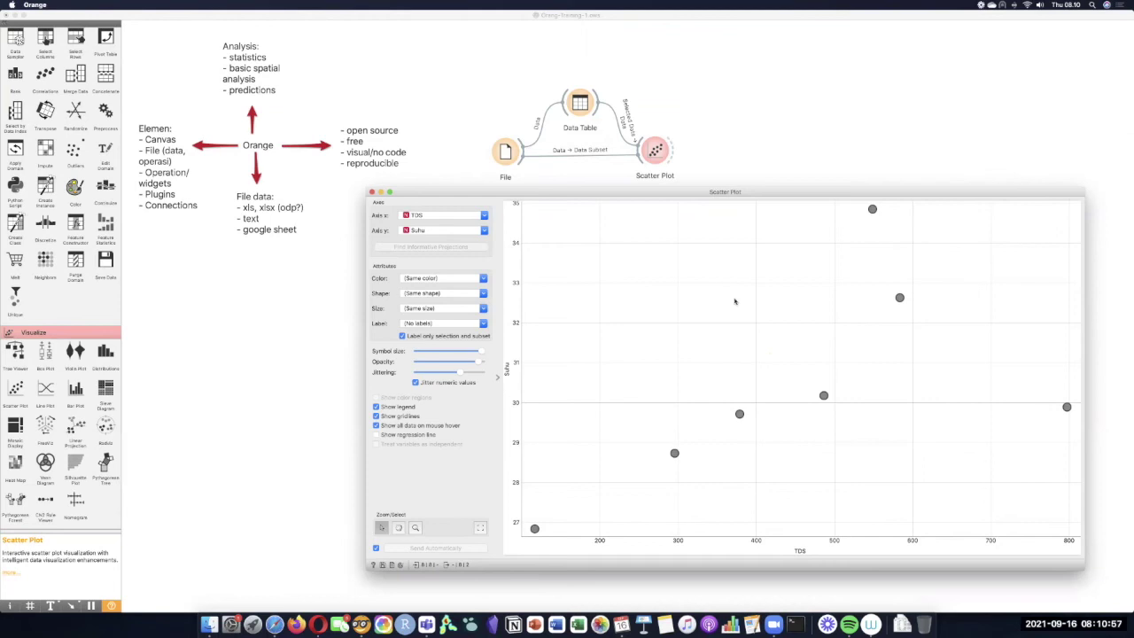
- Switch to the Google Sheets spreadsheet and insert a column headed "batuan" between stasiun and X
{"action": "key", "text": "ctrl+Right"}
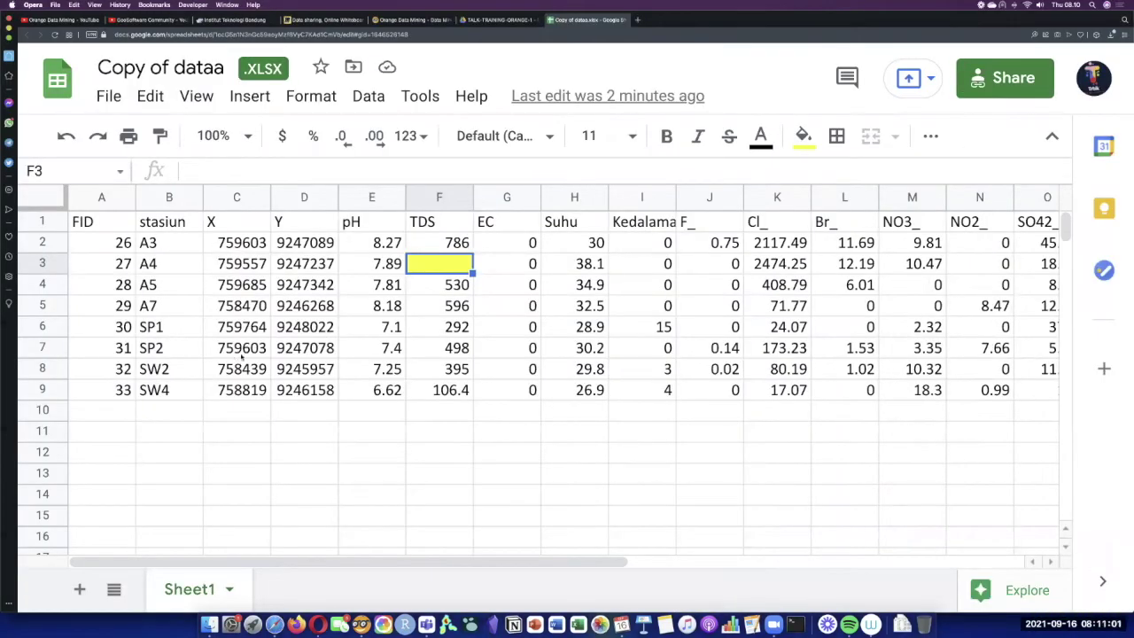
{"action": "left_click", "coordinate": [232, 235]}
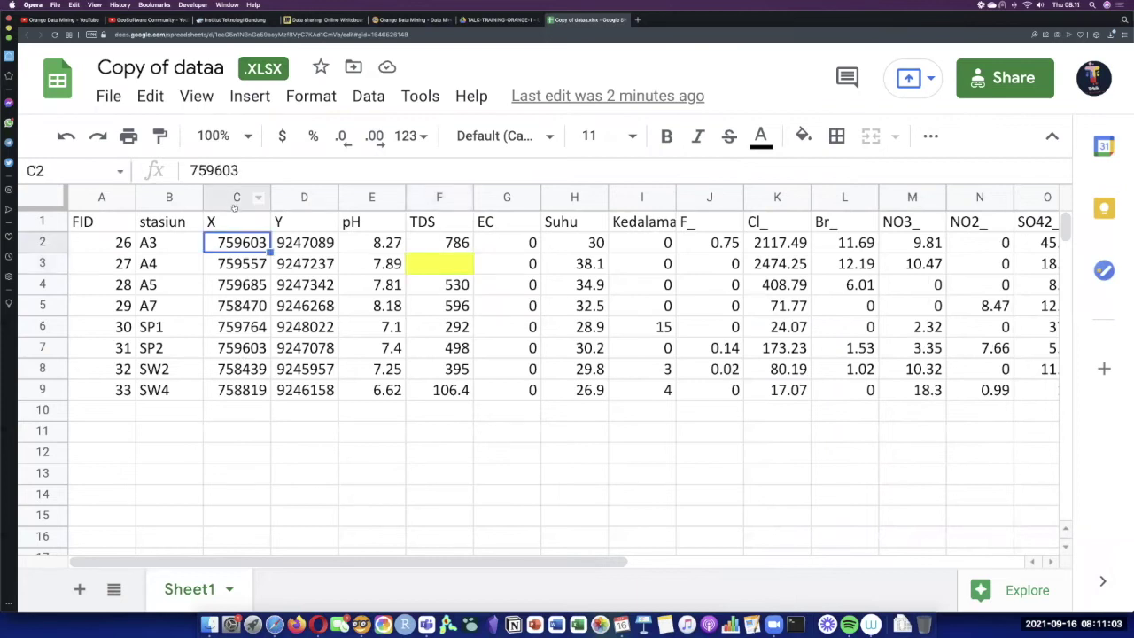
{"action": "right_click", "coordinate": [235, 199]}
{"action": "left_click", "coordinate": [300, 291]}
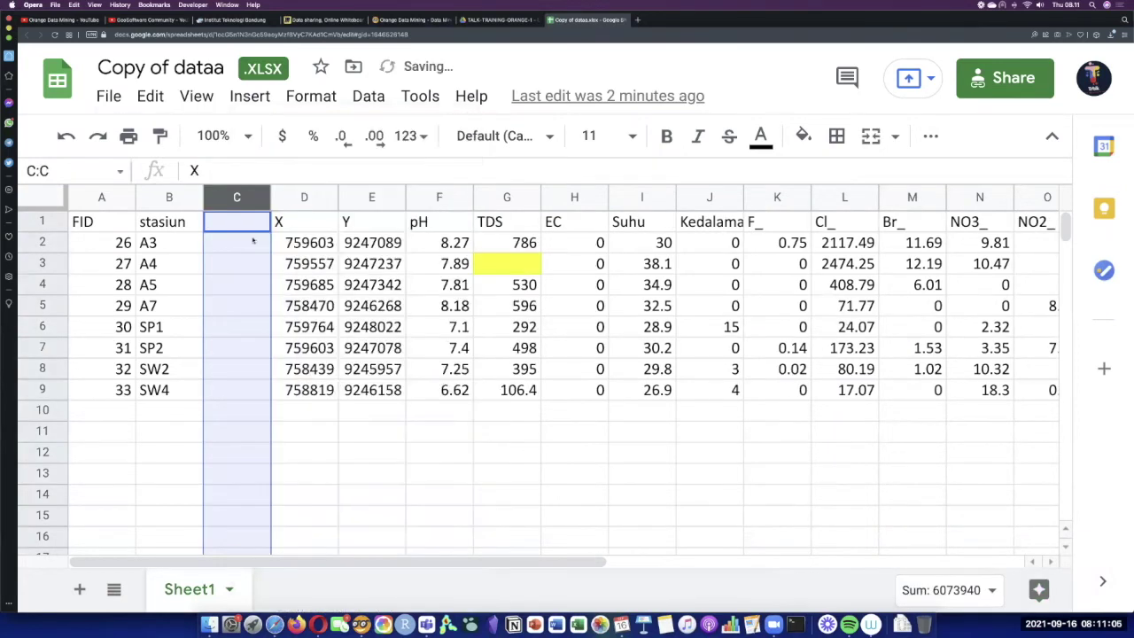
{"action": "left_click", "coordinate": [248, 229]}
{"action": "type", "text": "batuan"}
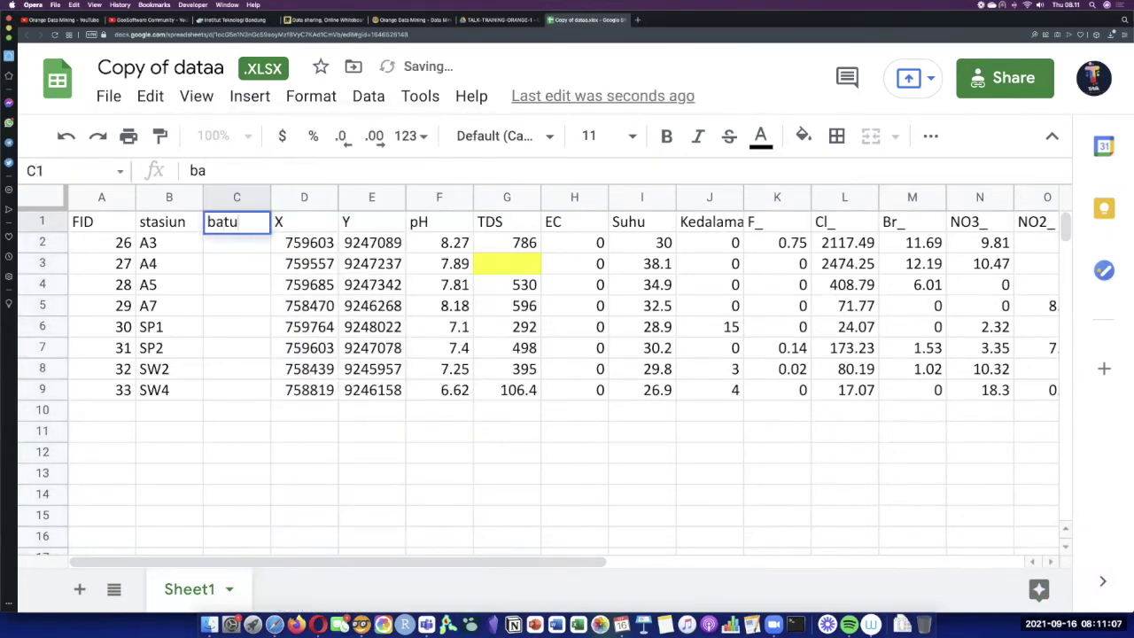
{"action": "key", "text": "Return"}
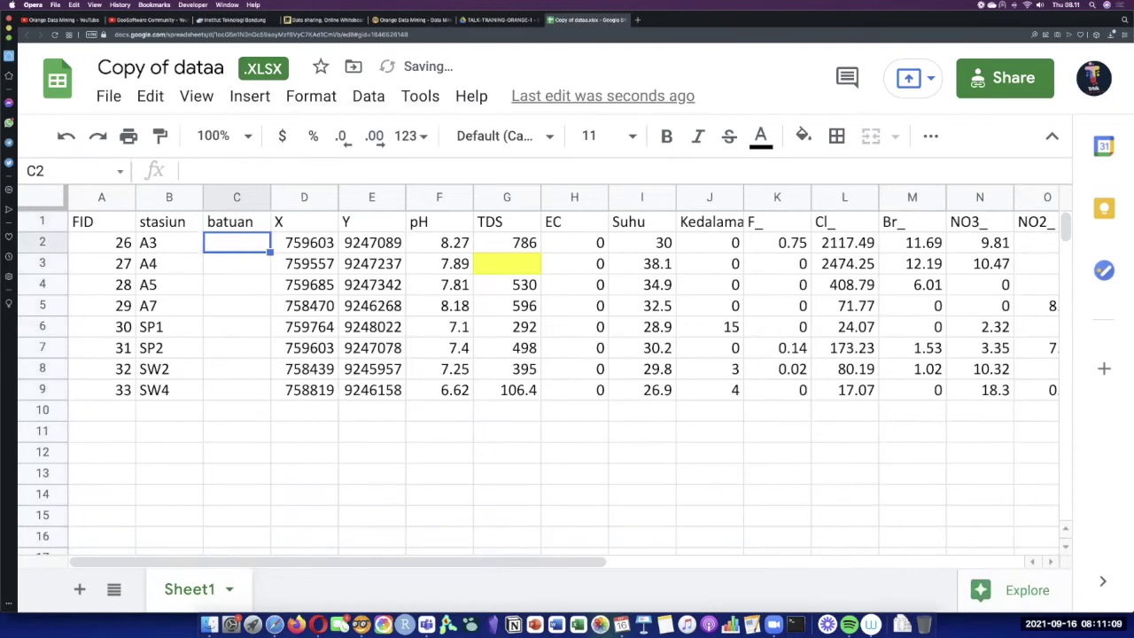
- Fill in "breksi" as the batuan value for stations A3, A4 and A5
{"action": "type", "text": "breksi"}
{"action": "key", "text": "Return"}
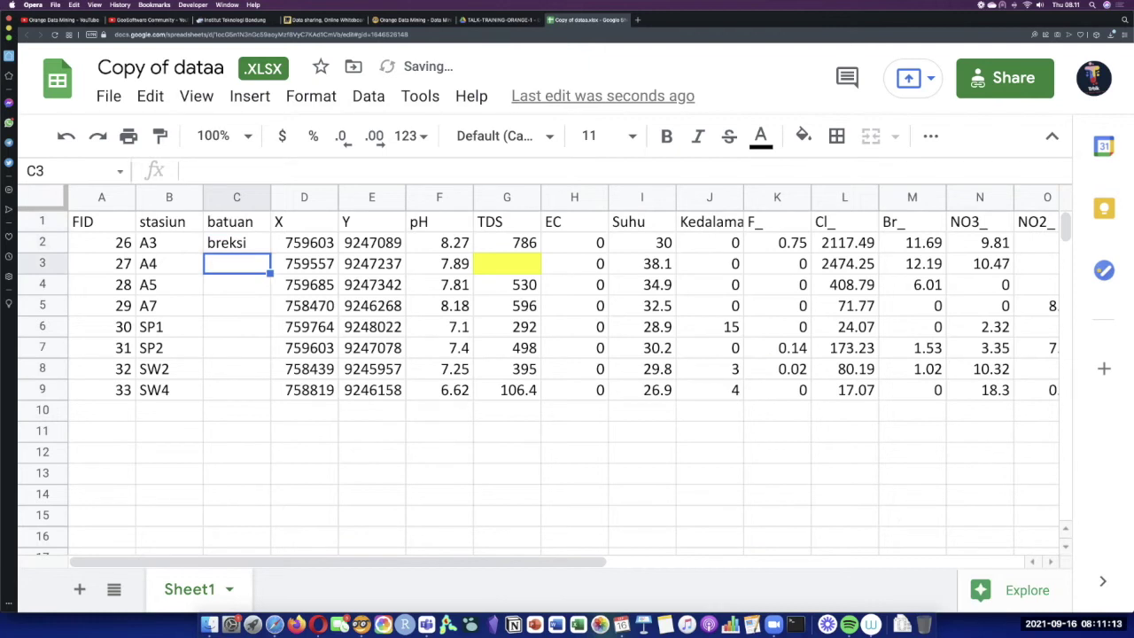
{"action": "left_click", "coordinate": [236, 243]}
{"action": "key", "text": "ctrl+c"}
{"action": "left_click", "coordinate": [237, 263]}
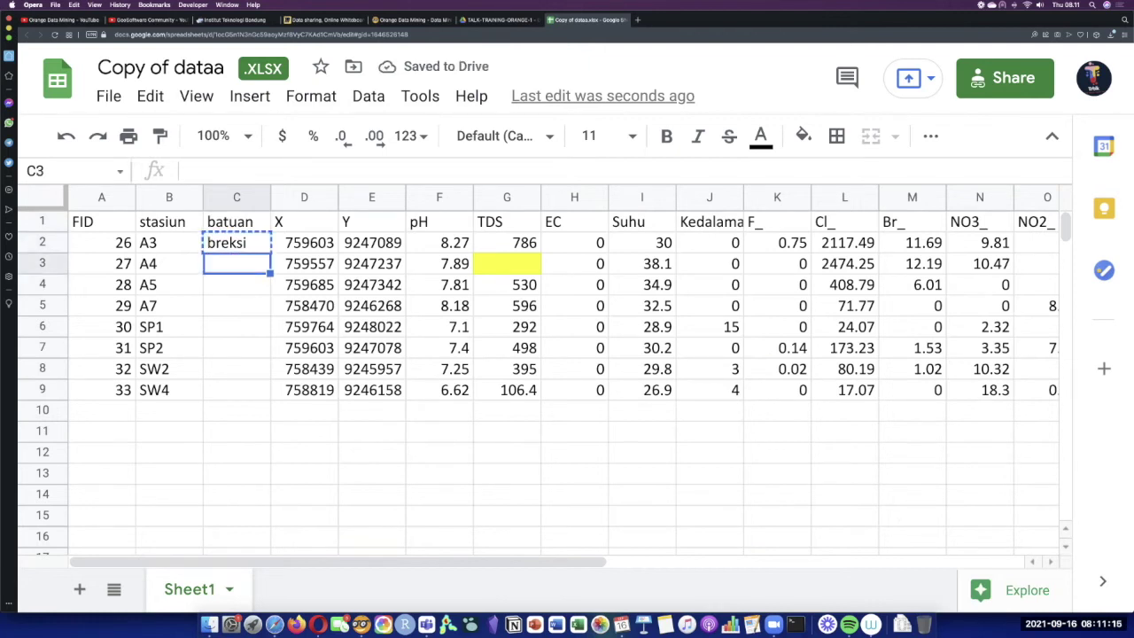
{"action": "key", "text": "ctrl+v"}
{"action": "left_click", "coordinate": [236, 284]}
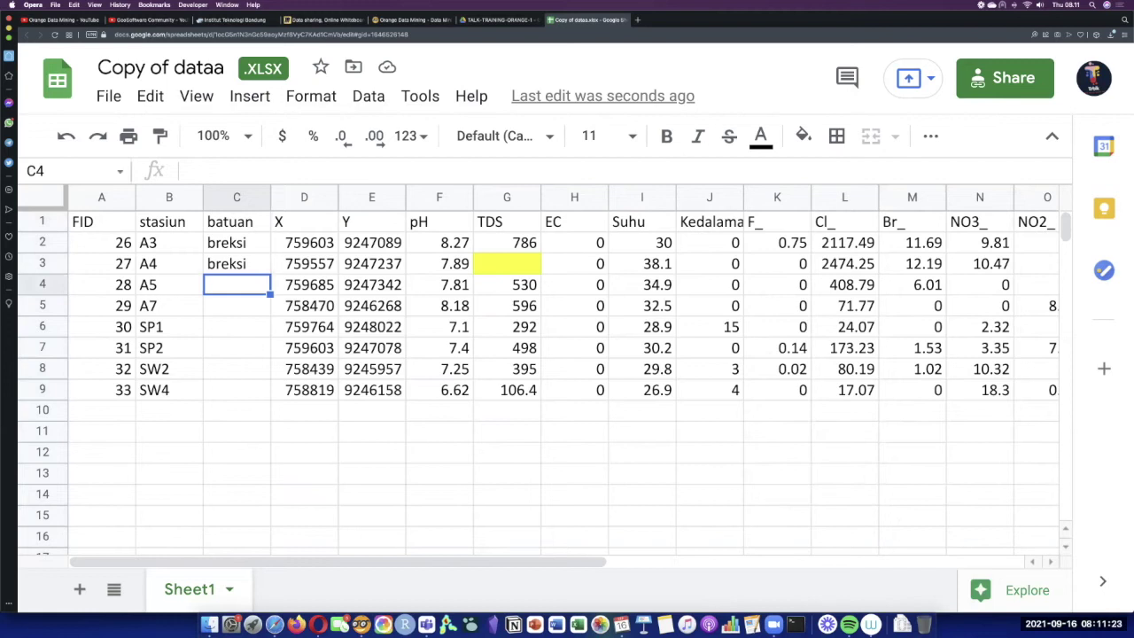
{"action": "key", "text": "ctrl+v"}
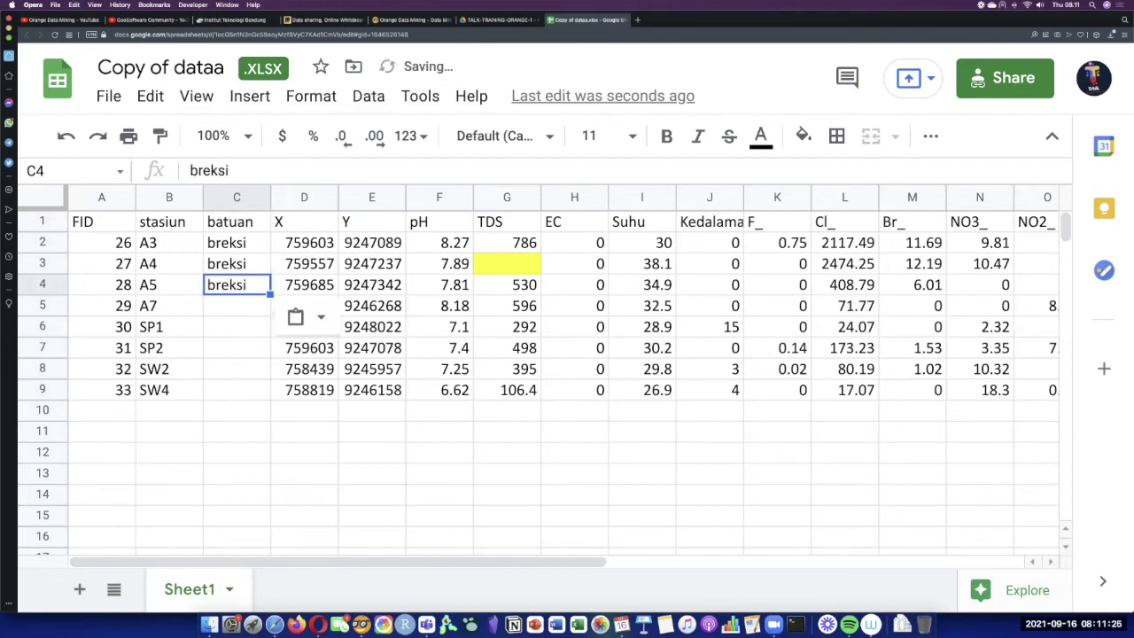
- Fill in "lava" as the batuan value for stations A7, SP1 and SP2
{"action": "key", "text": "Down"}
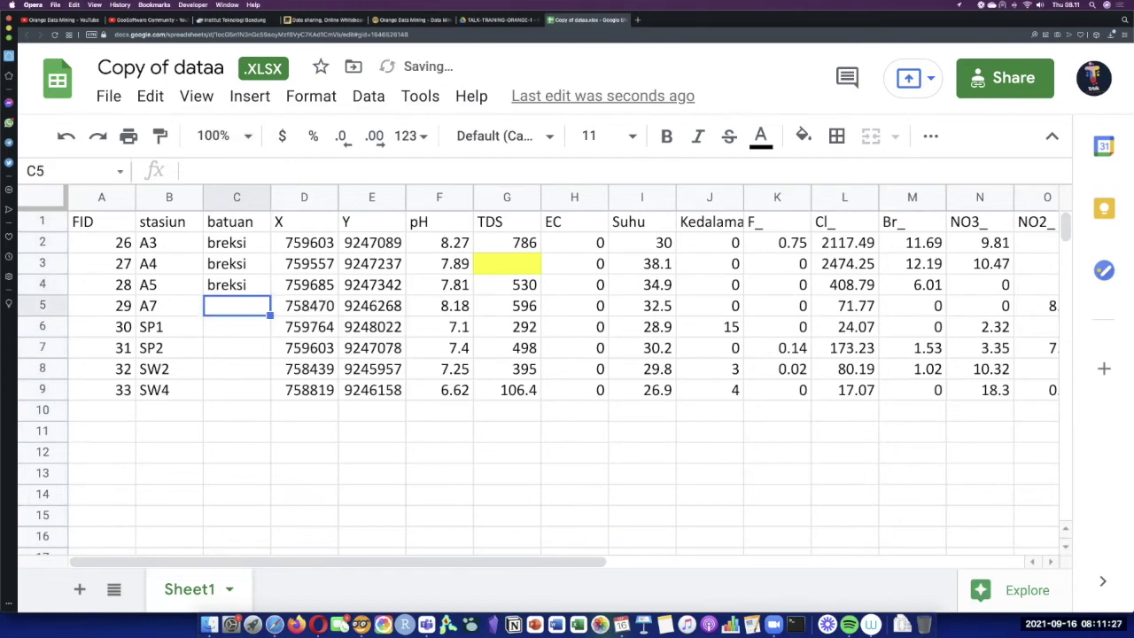
{"action": "type", "text": "lava"}
{"action": "key", "text": "Return"}
{"action": "key", "text": "Up"}
{"action": "key", "text": "ctrl+c"}
{"action": "key", "text": "Down"}
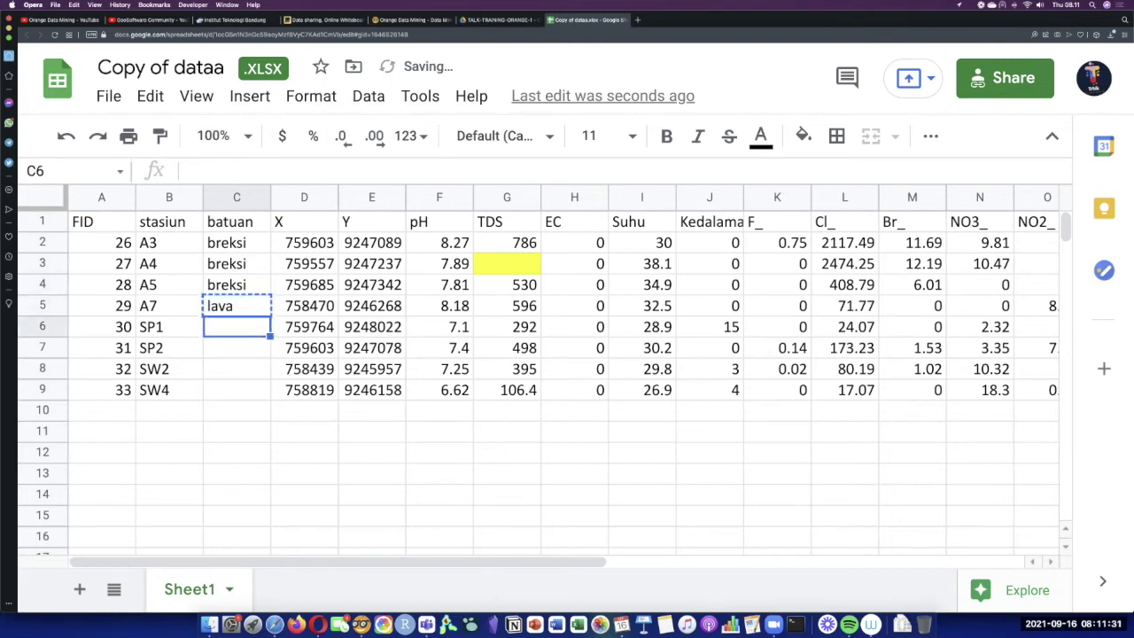
{"action": "key", "text": "ctrl+v"}
{"action": "key", "text": "Down"}
{"action": "key", "text": "ctrl+v"}
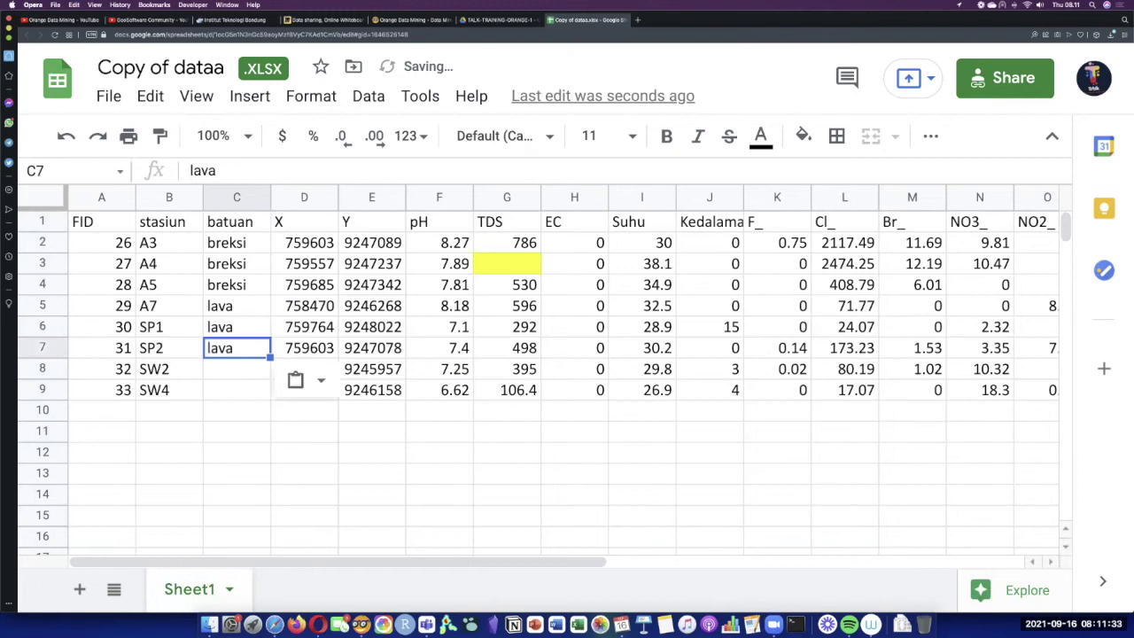
- Fill in "lahar" as the batuan value for stations SW2 and SW4
{"action": "key", "text": "Down"}
{"action": "type", "text": "pasir"}
{"action": "key", "text": "BackSpace"}
{"action": "key", "text": "BackSpace"}
{"action": "key", "text": "BackSpace"}
{"action": "key", "text": "BackSpace"}
{"action": "type", "text": "lahar"}
{"action": "key", "text": "Return"}
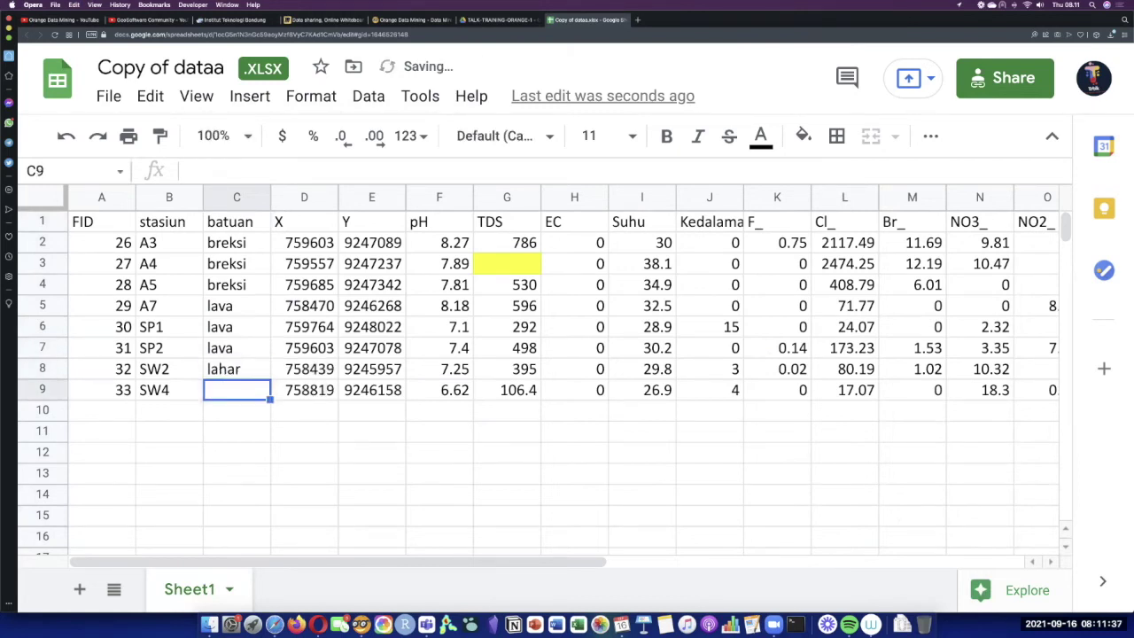
{"action": "key", "text": "Up"}
{"action": "key", "text": "ctrl+c"}
{"action": "key", "text": "Down"}
{"action": "key", "text": "ctrl+v"}
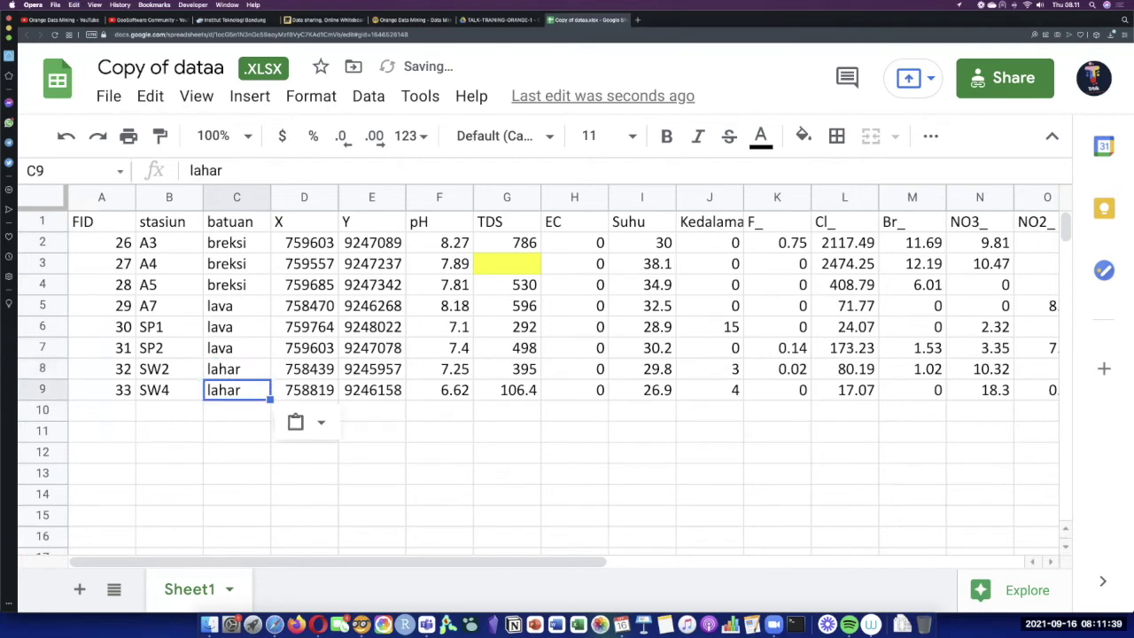
- Download the edited spreadsheet as an Excel .xlsx file
{"action": "left_click", "coordinate": [457, 265]}
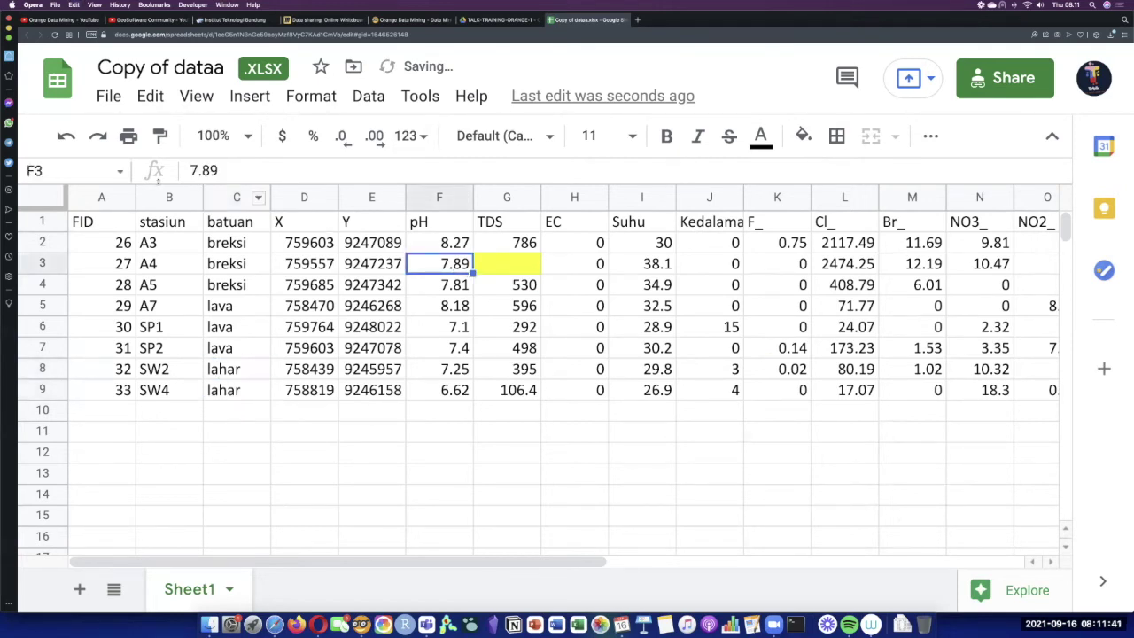
{"action": "left_click", "coordinate": [108, 95]}
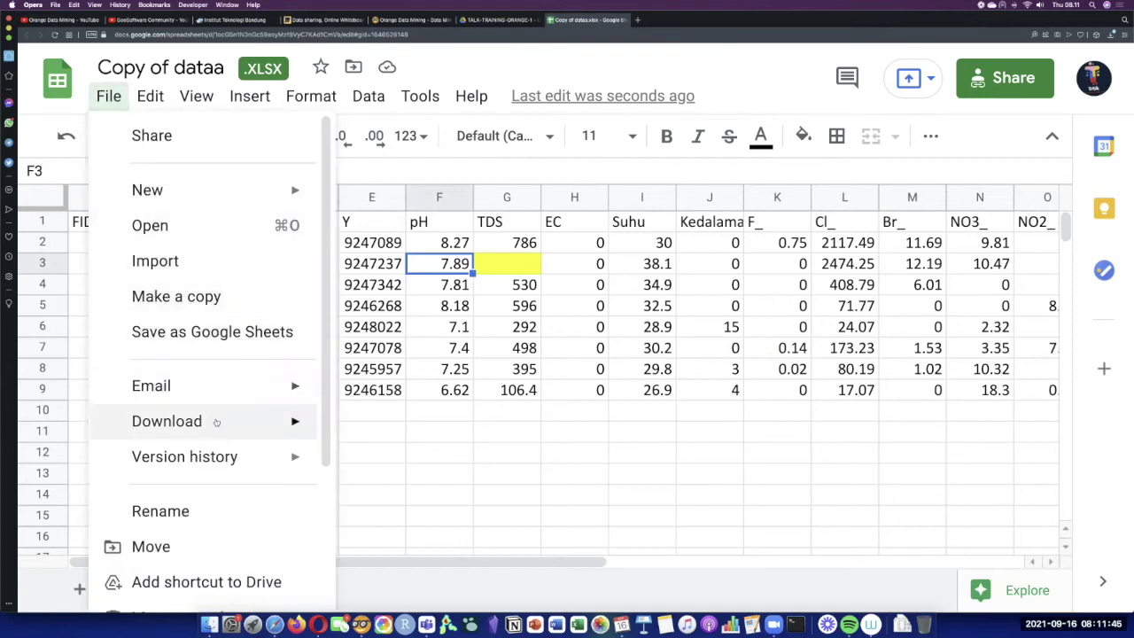
{"action": "mouse_move", "coordinate": [216, 422]}
{"action": "left_click", "coordinate": [439, 238]}
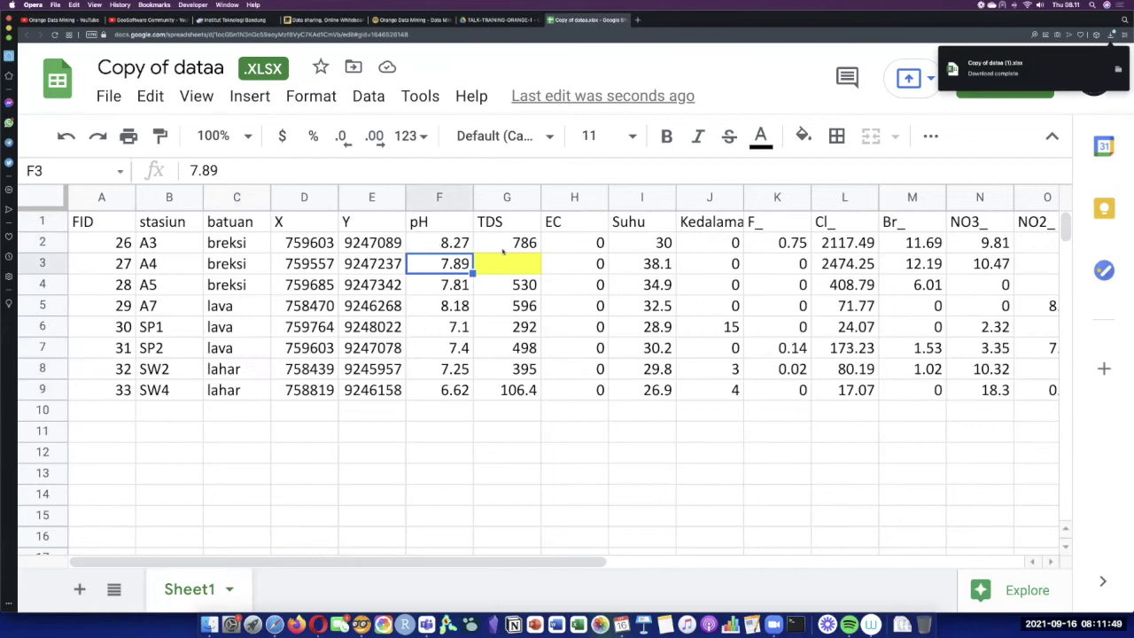
- Switch to Orange and load "Copy of dataa (1).xlsx" from Downloads into the File widget
{"action": "key", "text": "ctrl+Left"}
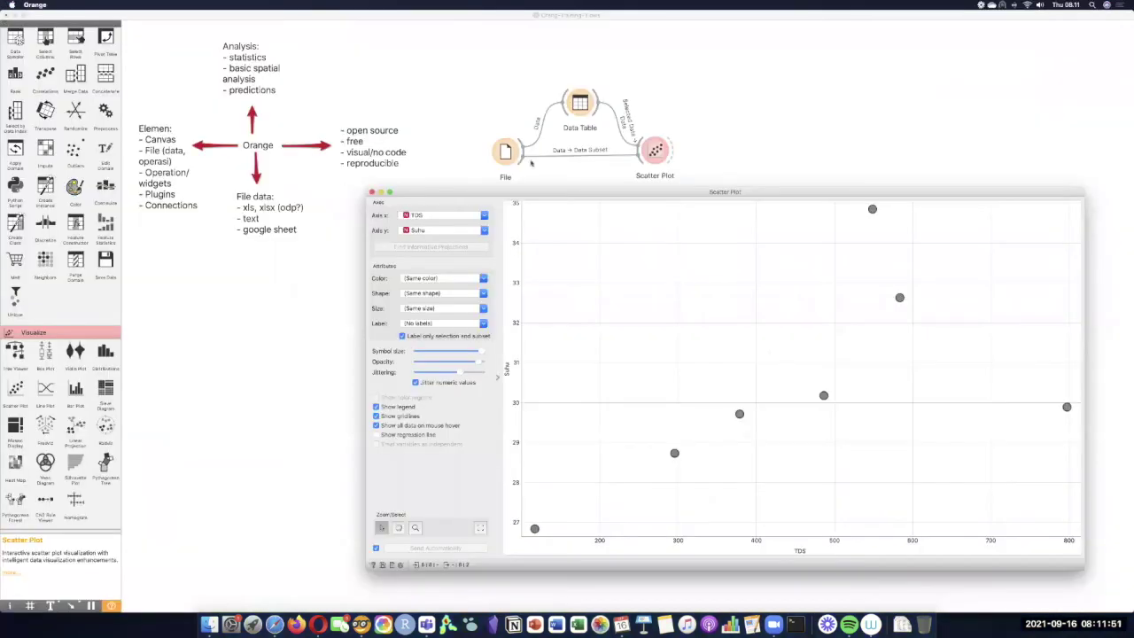
{"action": "key", "text": "super+w"}
{"action": "double_click", "coordinate": [505, 152]}
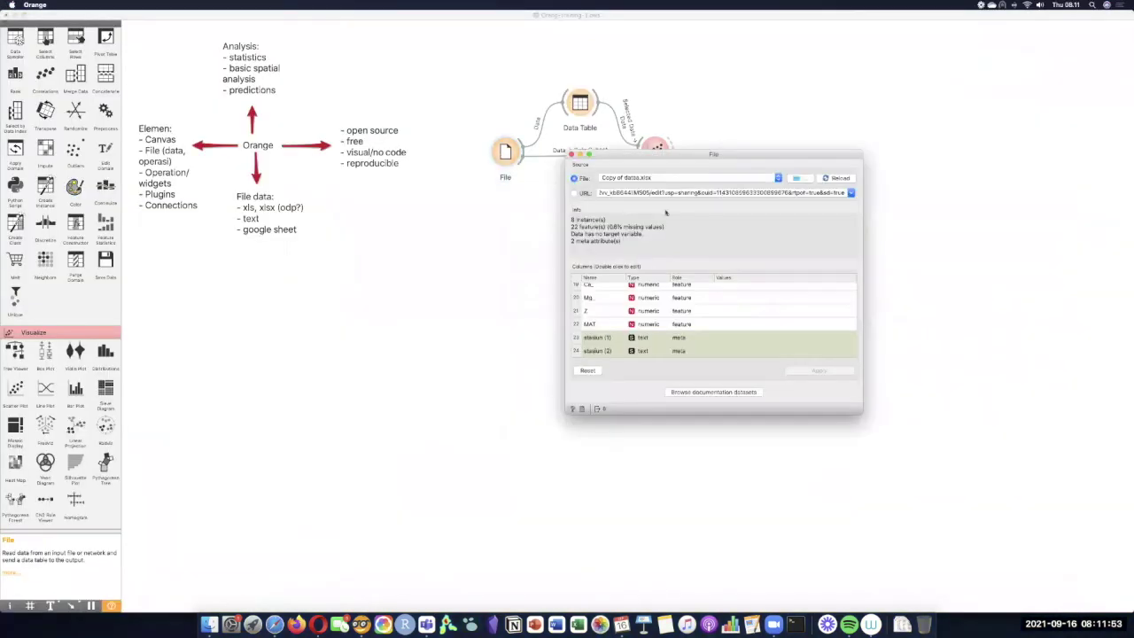
{"action": "left_click", "coordinate": [778, 178]}
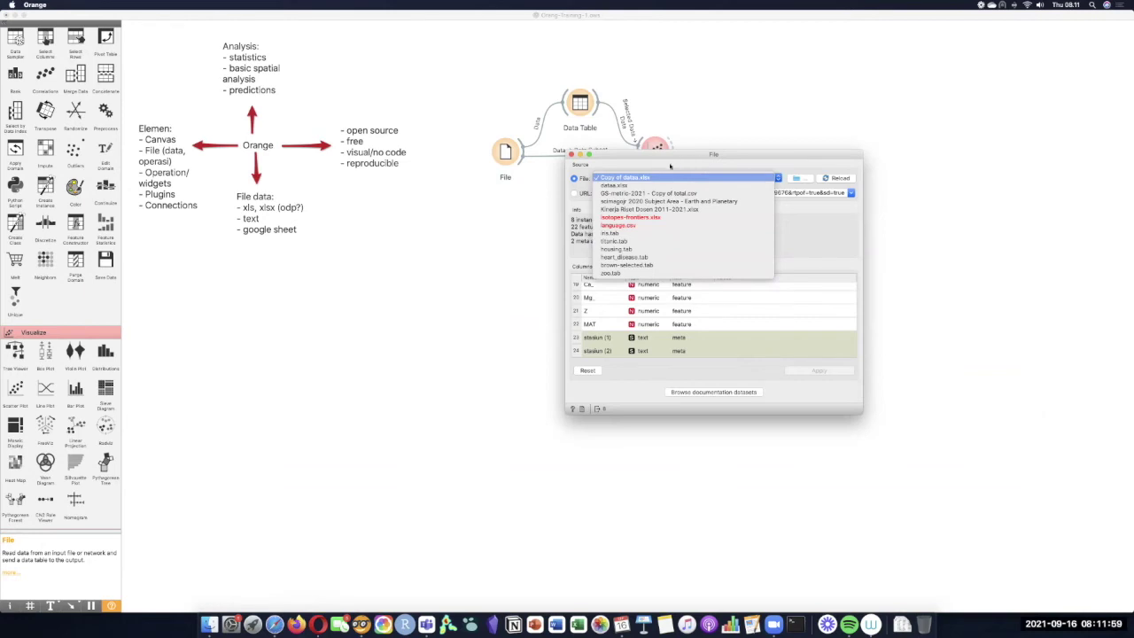
{"action": "left_click", "coordinate": [740, 178]}
{"action": "left_click", "coordinate": [747, 180]}
{"action": "left_click", "coordinate": [747, 180]}
{"action": "left_click", "coordinate": [795, 178]}
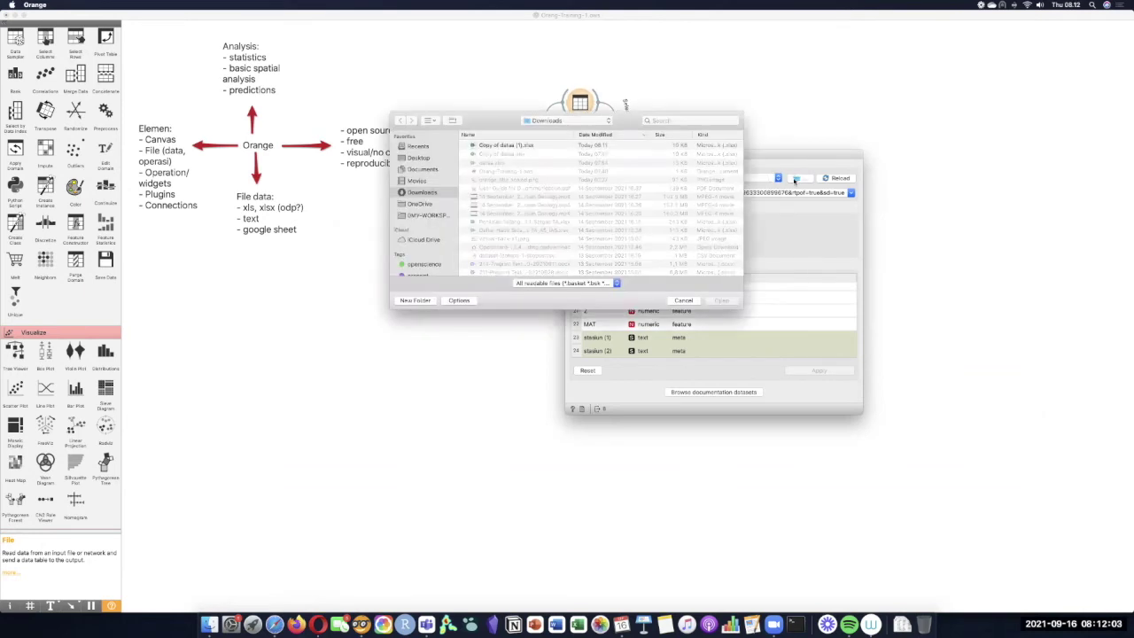
{"action": "double_click", "coordinate": [511, 147]}
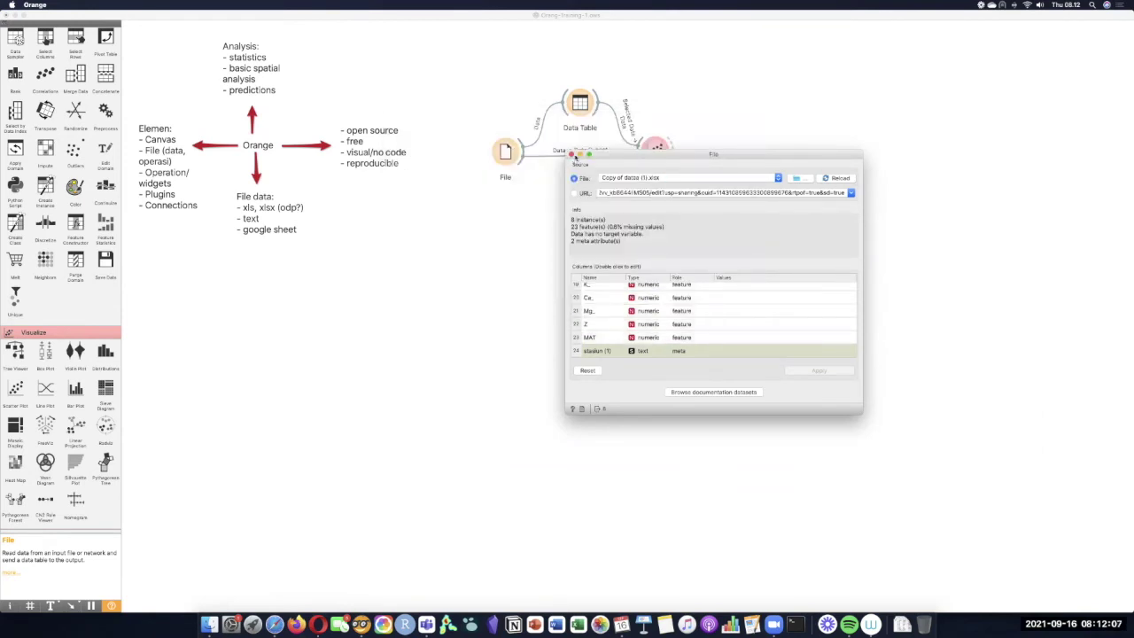
- Set the FID and batuan columns' types to text in the File widget
{"action": "scroll", "coordinate": [680, 307], "scroll_direction": "up", "scroll_amount": 10}
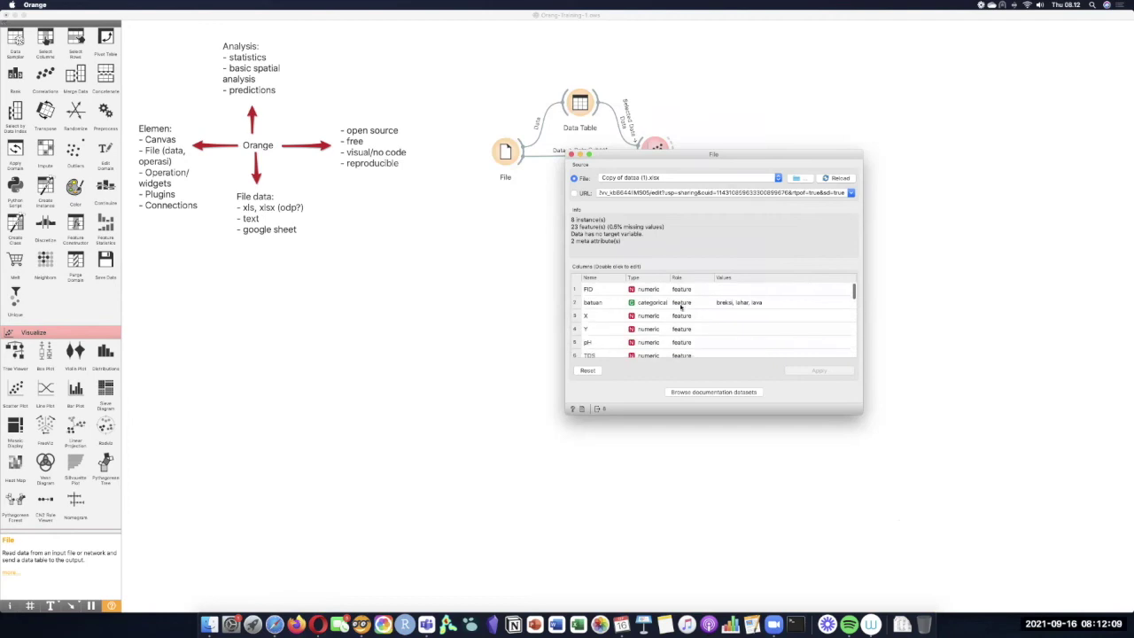
{"action": "double_click", "coordinate": [649, 289]}
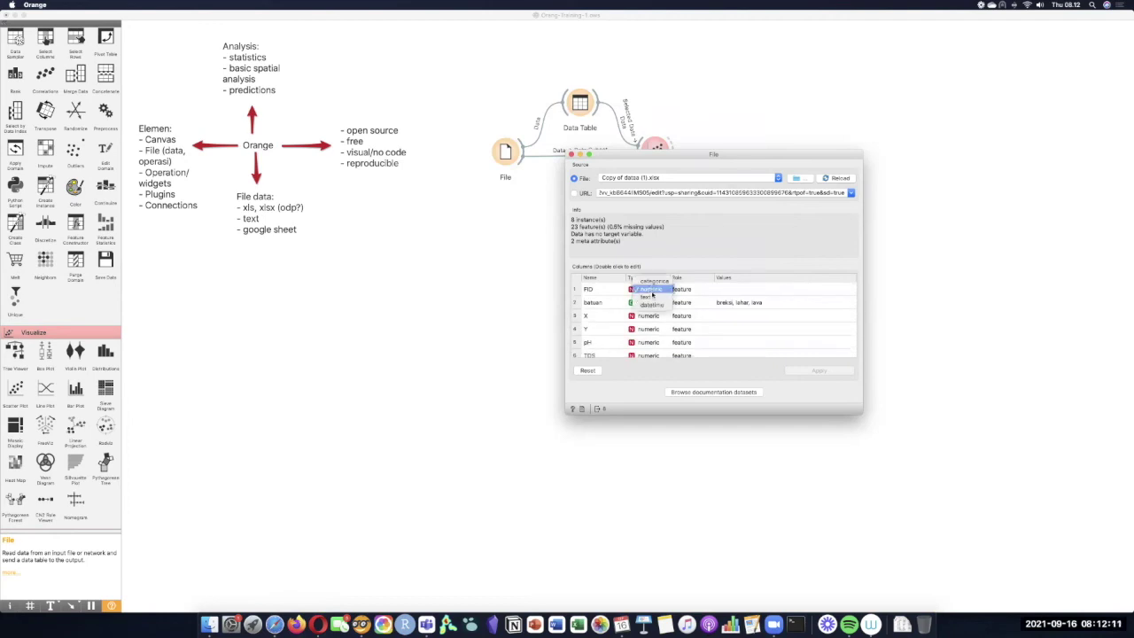
{"action": "left_click", "coordinate": [653, 297]}
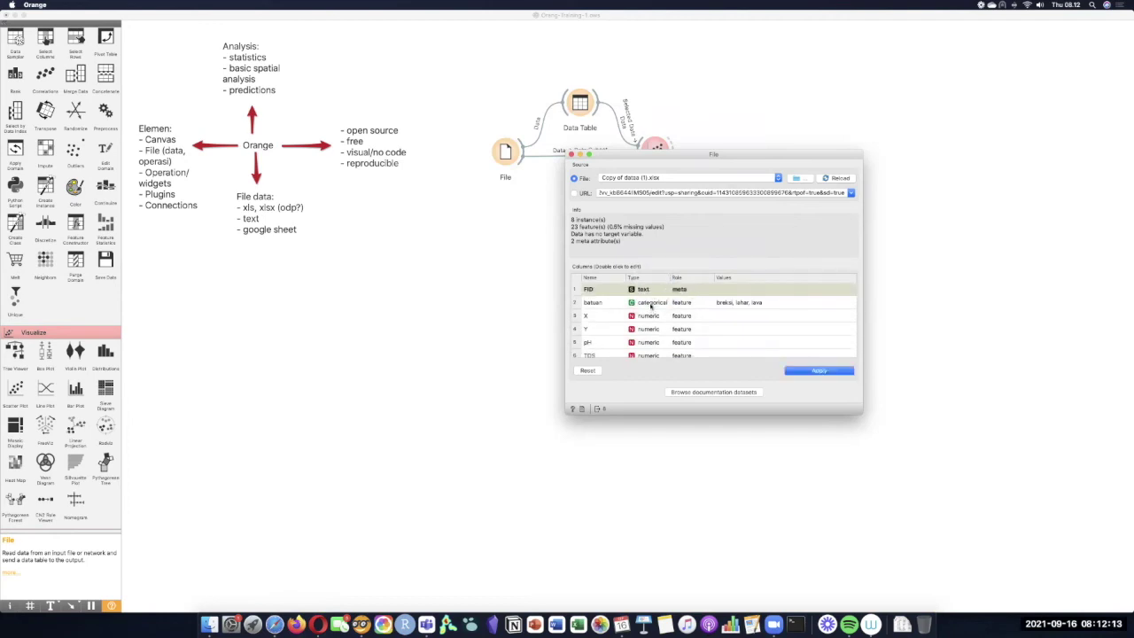
{"action": "double_click", "coordinate": [652, 306]}
{"action": "left_click", "coordinate": [656, 323]}
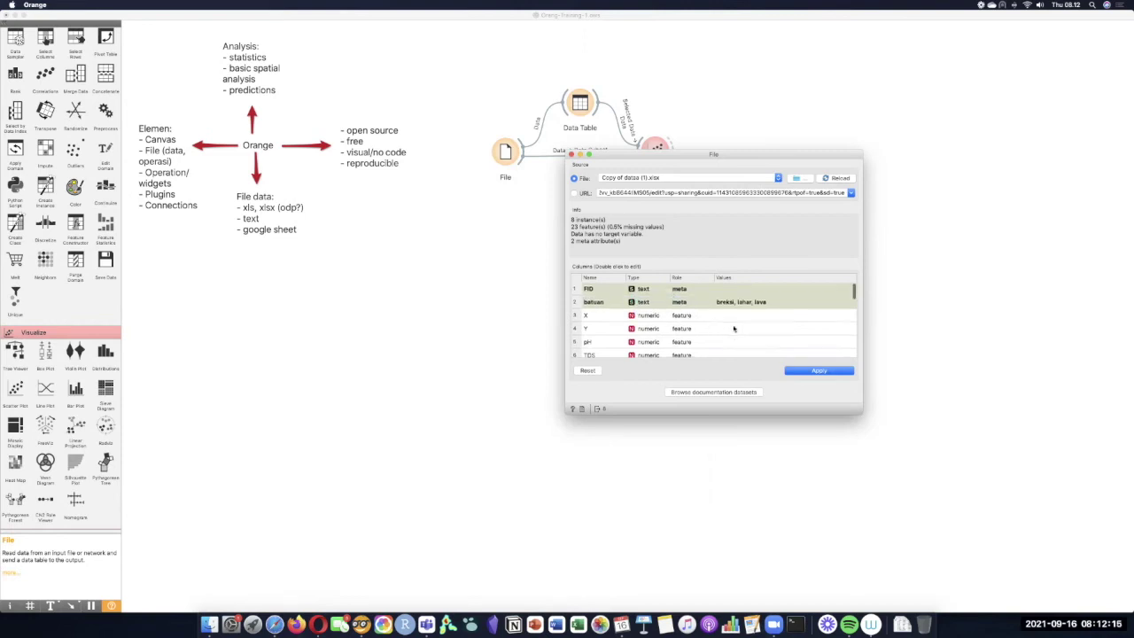
- Set the EC column's type to text and apply the column changes
{"action": "scroll", "coordinate": [734, 329], "scroll_direction": "down", "scroll_amount": 2}
{"action": "scroll", "coordinate": [733, 328], "scroll_direction": "down", "scroll_amount": 3}
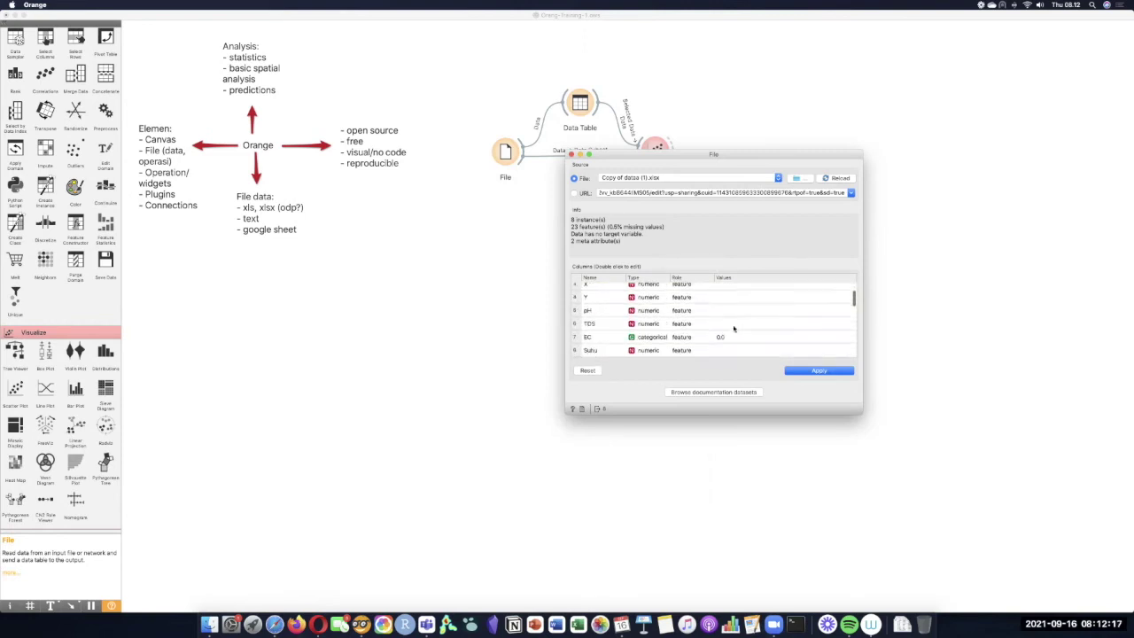
{"action": "double_click", "coordinate": [640, 321]}
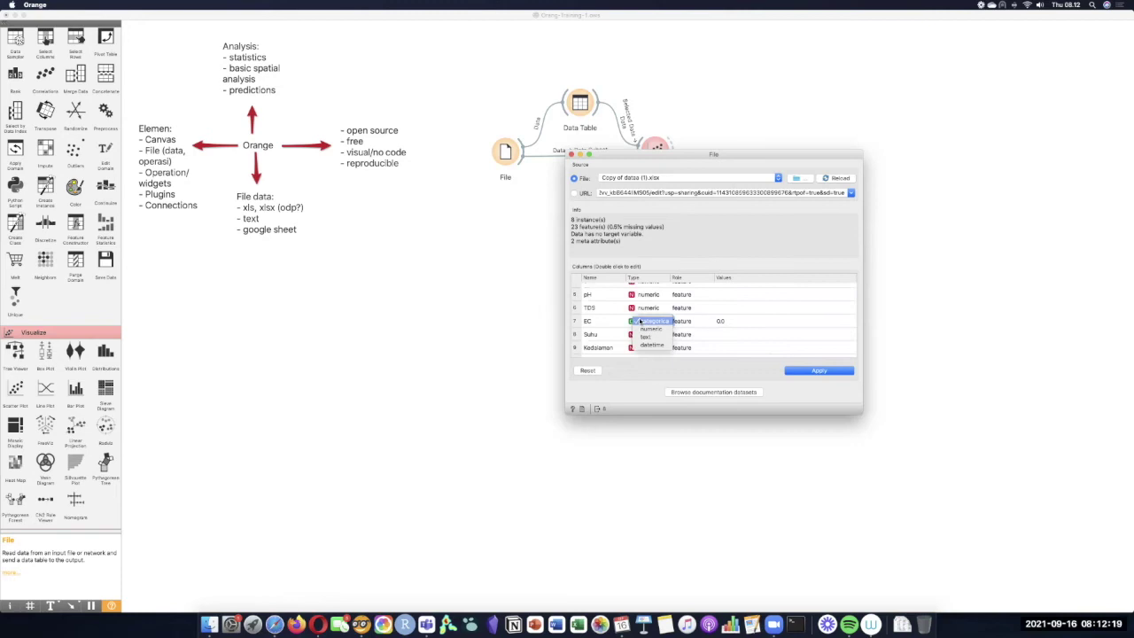
{"action": "left_click", "coordinate": [642, 329]}
{"action": "scroll", "coordinate": [754, 340], "scroll_direction": "down", "scroll_amount": 5}
{"action": "scroll", "coordinate": [754, 340], "scroll_direction": "down", "scroll_amount": 3}
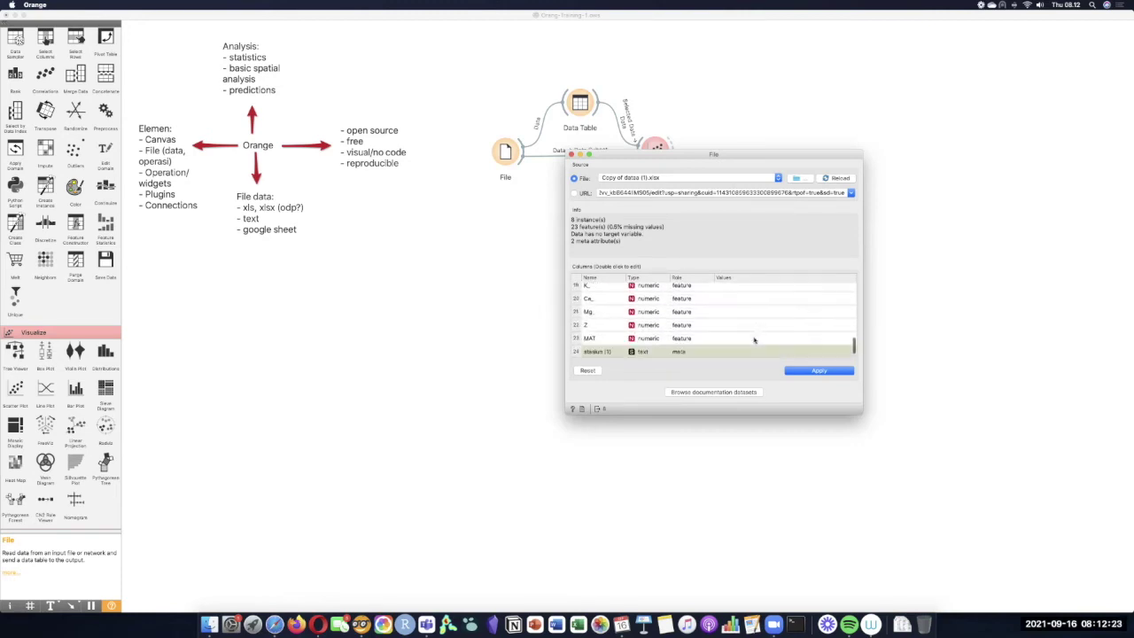
{"action": "left_click", "coordinate": [808, 371]}
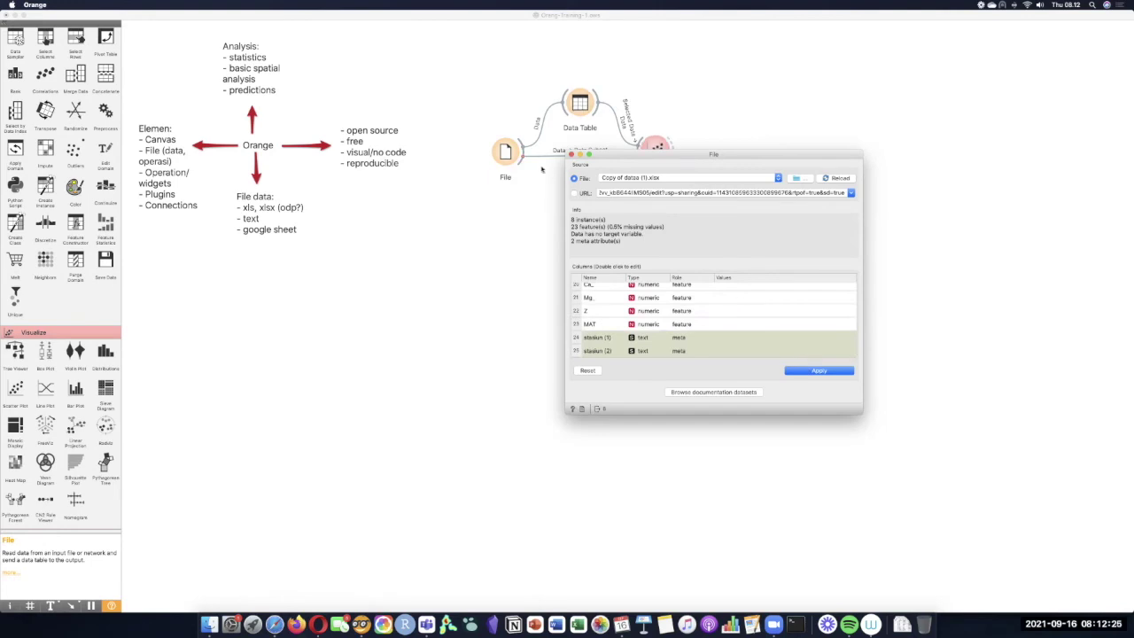
- Review the reloaded dataset's columns in the Data Table widget
{"action": "key", "text": "super+w"}
{"action": "double_click", "coordinate": [580, 103]}
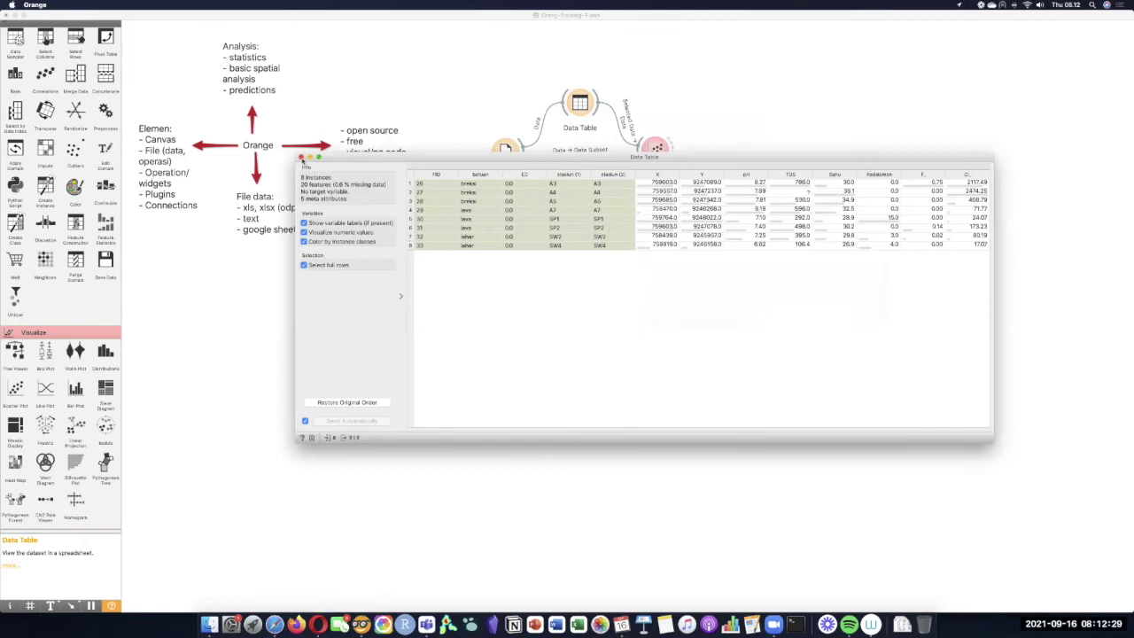
{"action": "left_click", "coordinate": [302, 157]}
- Look for the batuan column among the Scatter Plot's color variables
{"action": "double_click", "coordinate": [656, 152]}
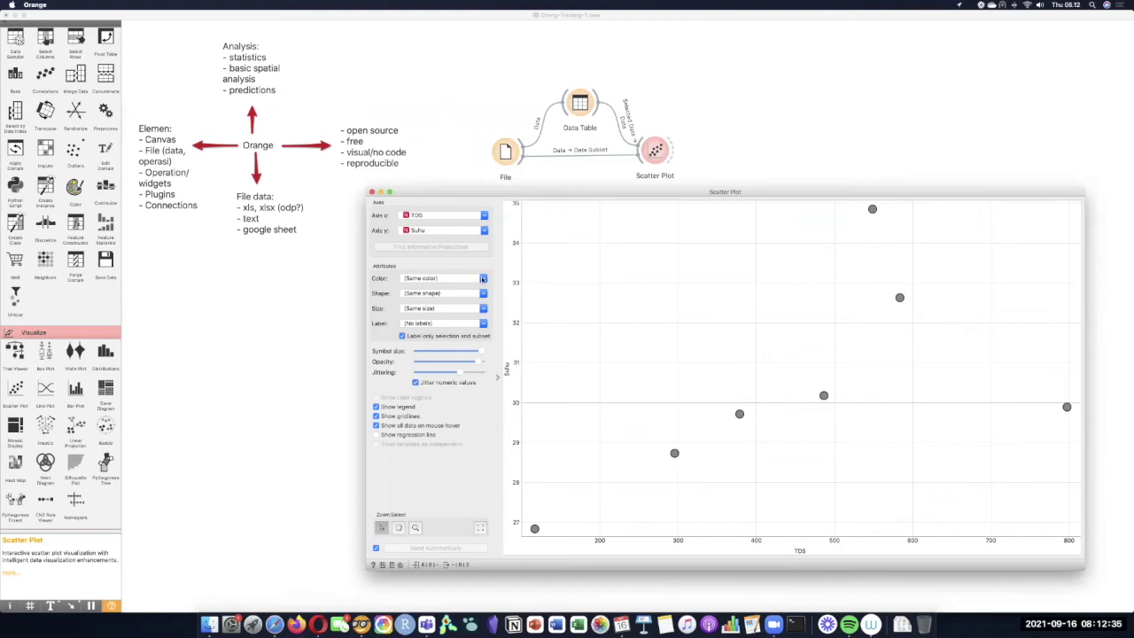
{"action": "left_click", "coordinate": [482, 278]}
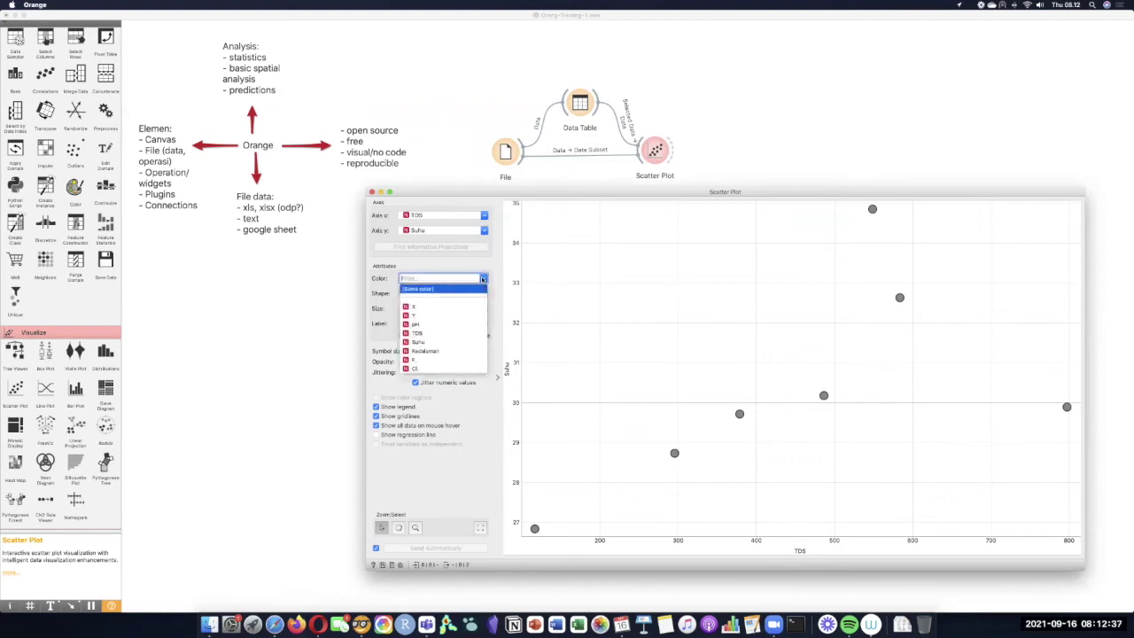
{"action": "scroll", "coordinate": [459, 342], "scroll_direction": "down", "scroll_amount": 5}
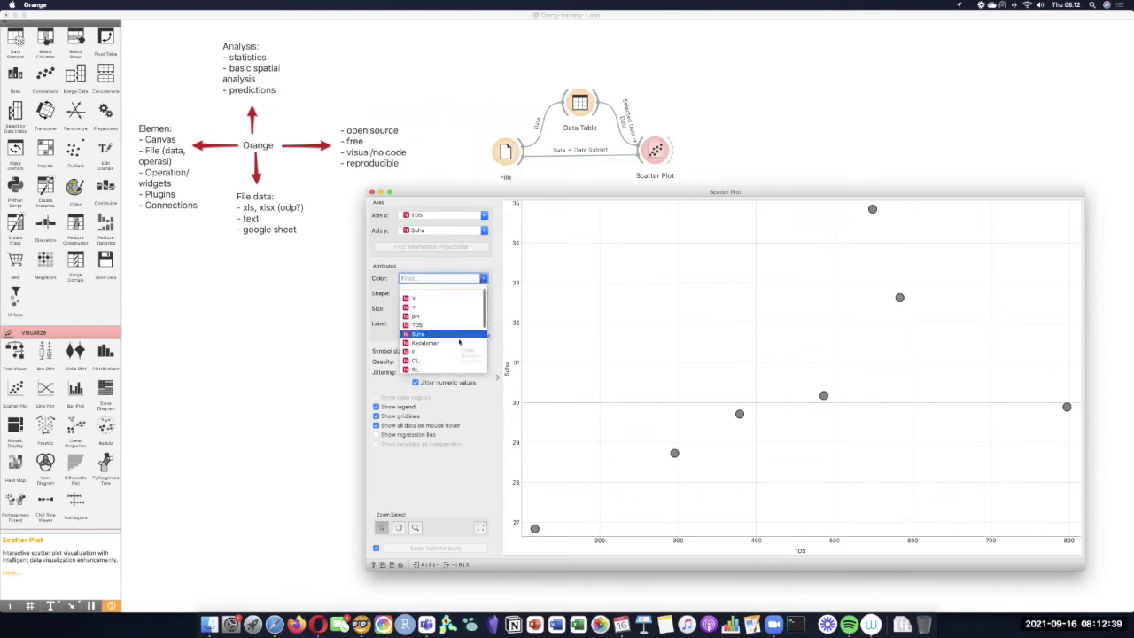
{"action": "scroll", "coordinate": [430, 310], "scroll_direction": "up", "scroll_amount": 5}
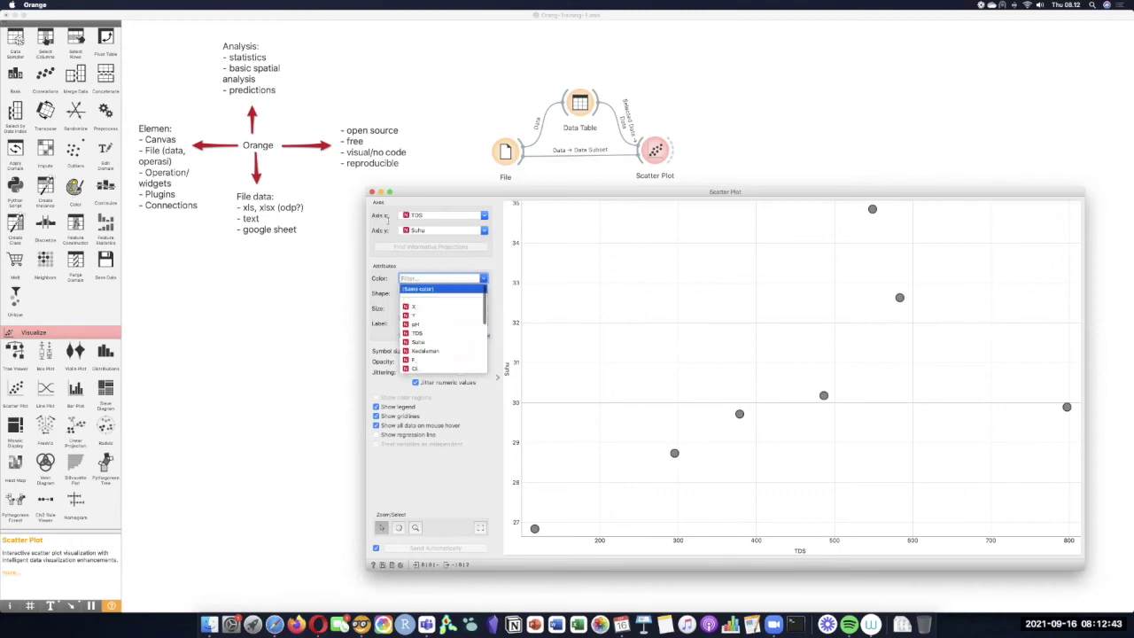
{"action": "left_click", "coordinate": [371, 192]}
- Reopen the Scatter Plot and look through the variables offered for the x axis
{"action": "left_click", "coordinate": [656, 151]}
{"action": "right_click", "coordinate": [659, 153]}
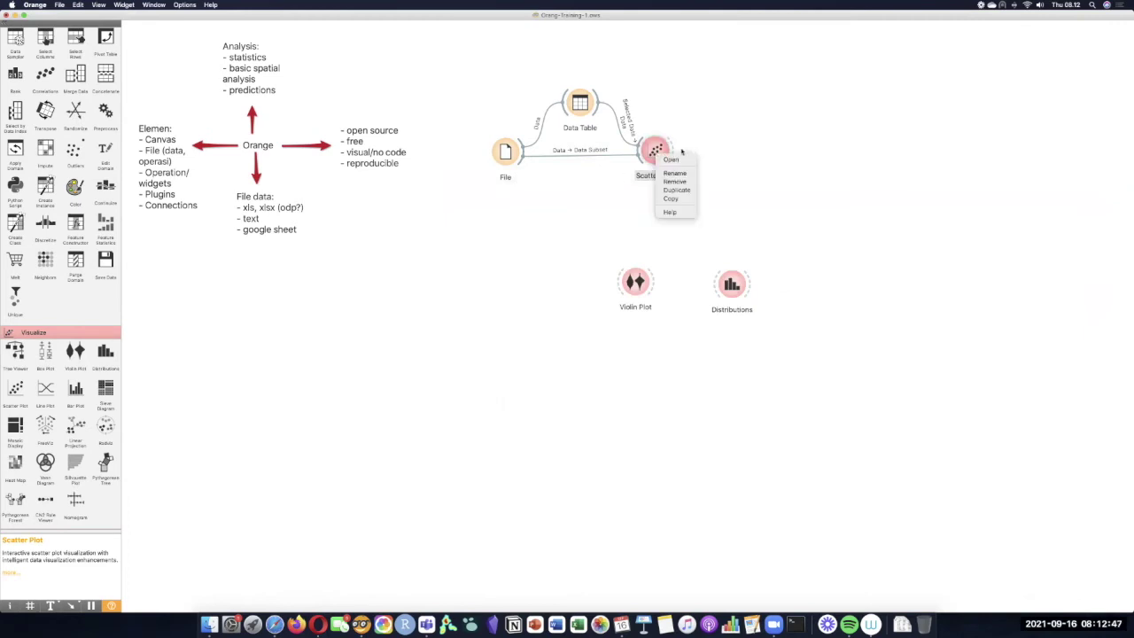
{"action": "left_click", "coordinate": [656, 153]}
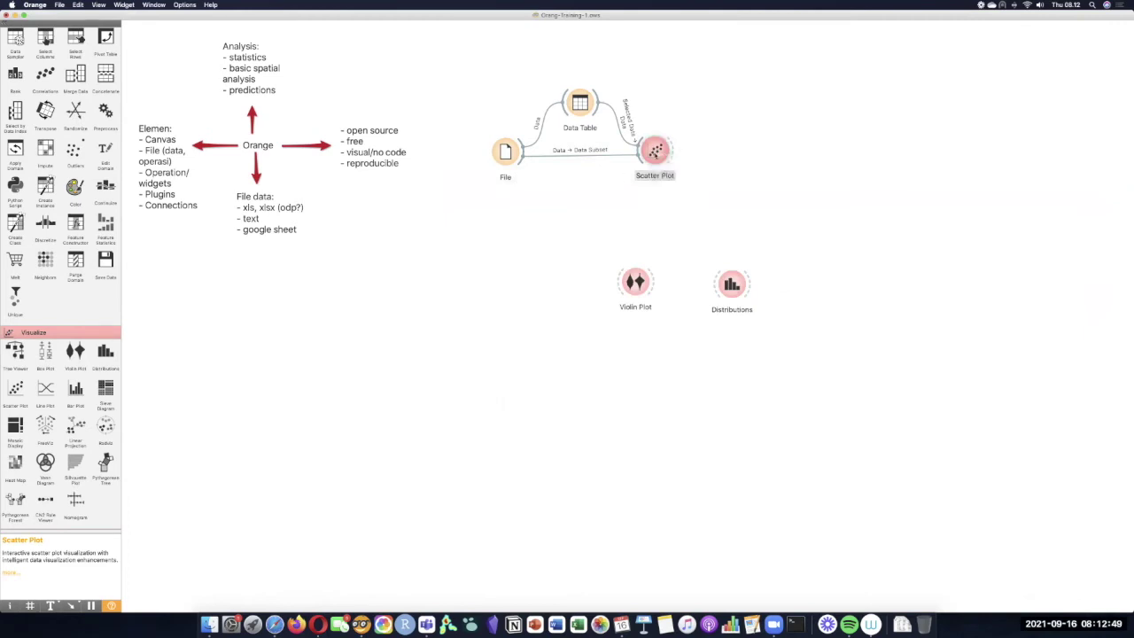
{"action": "double_click", "coordinate": [656, 150]}
{"action": "left_click", "coordinate": [461, 215]}
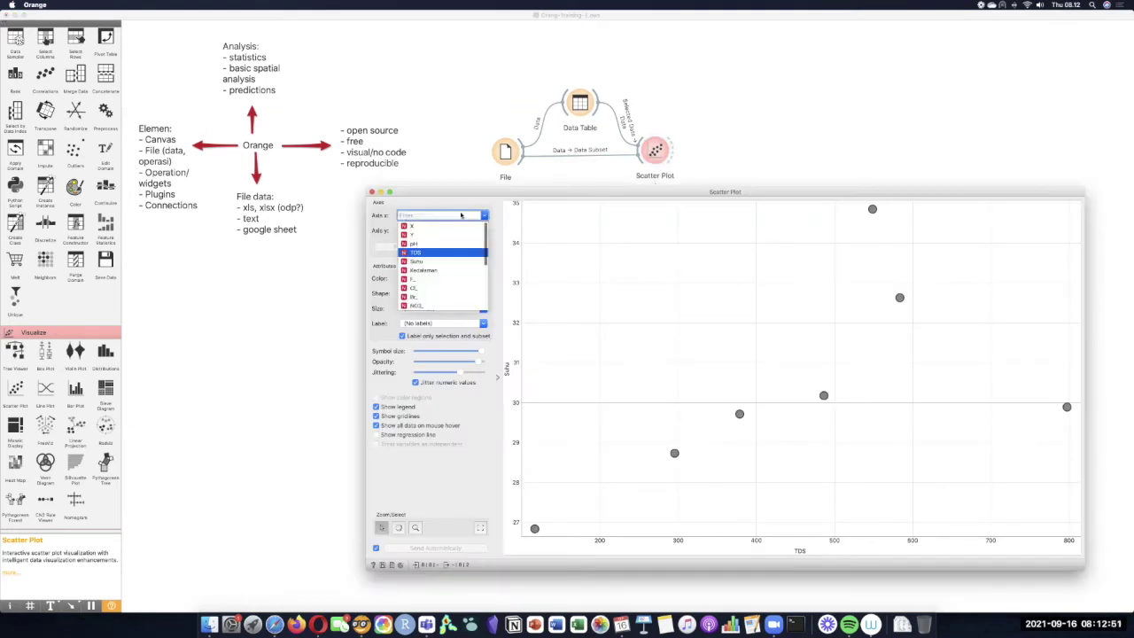
{"action": "scroll", "coordinate": [456, 252], "scroll_direction": "down", "scroll_amount": 3}
{"action": "scroll", "coordinate": [456, 251], "scroll_direction": "down", "scroll_amount": 1}
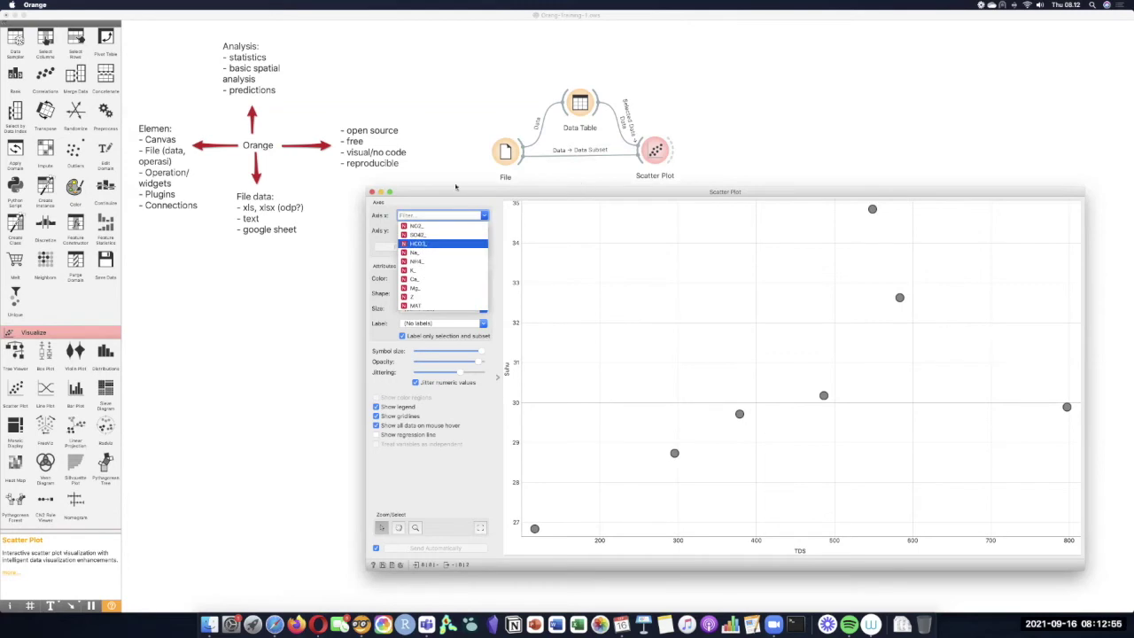
{"action": "left_click", "coordinate": [372, 192]}
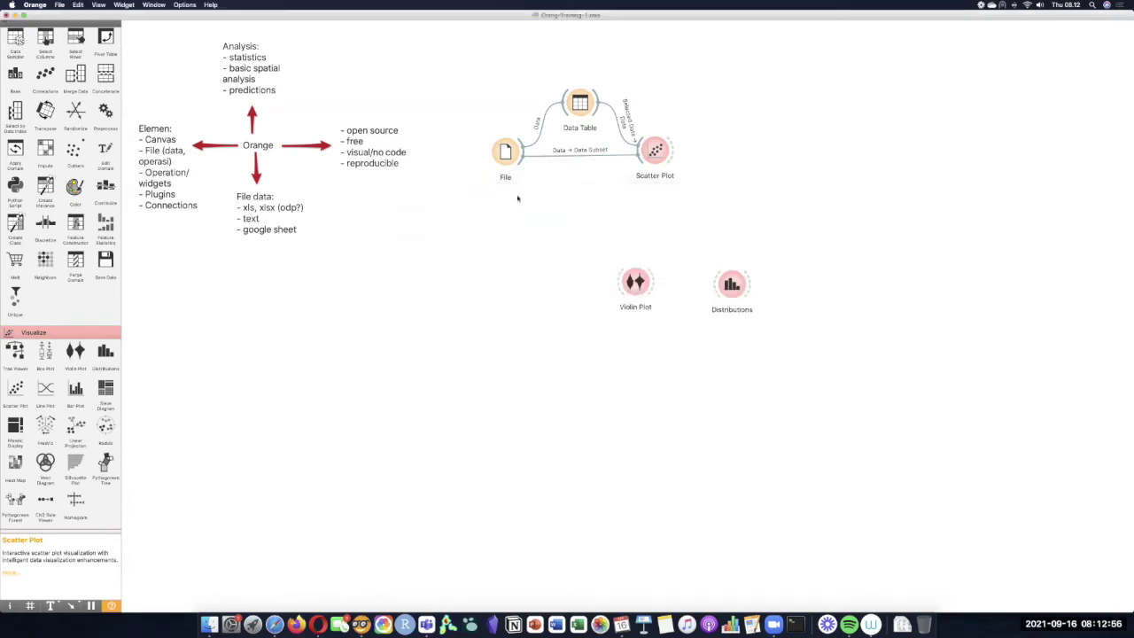
- Check the signal link between File and Scatter Plot, keeping Data connected to Data Subset
{"action": "right_click", "coordinate": [611, 156]}
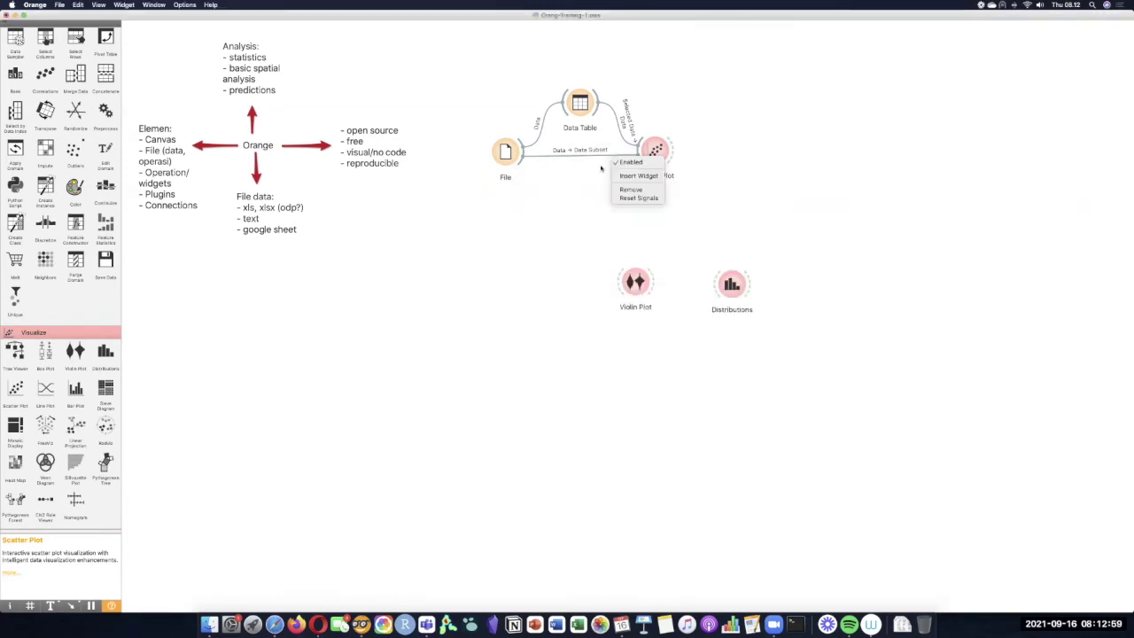
{"action": "left_click", "coordinate": [588, 171]}
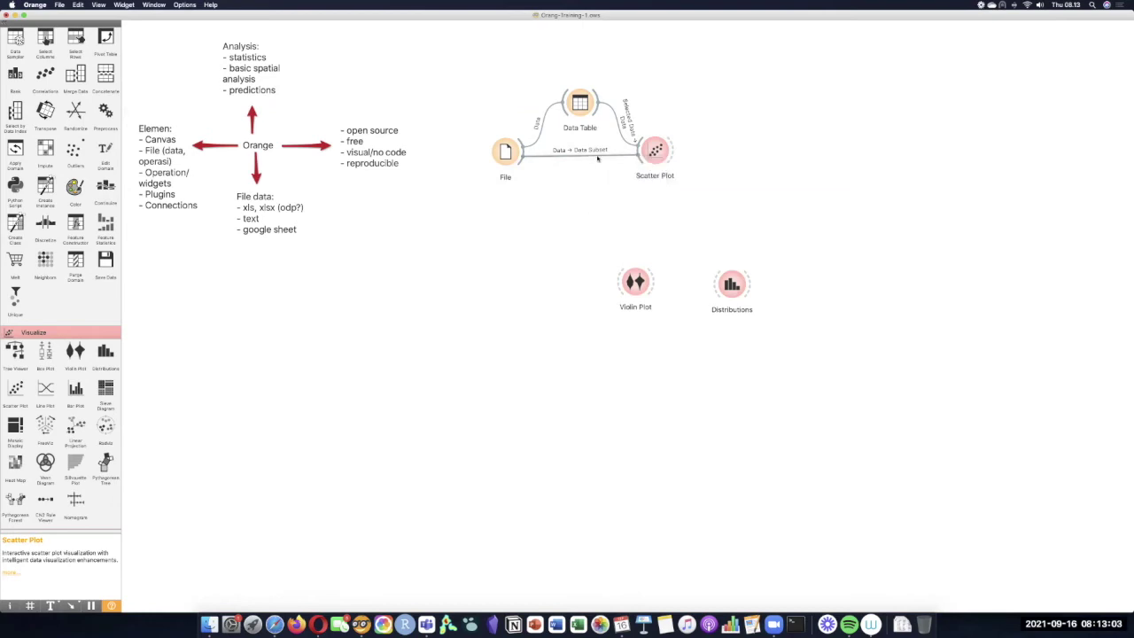
{"action": "right_click", "coordinate": [599, 159]}
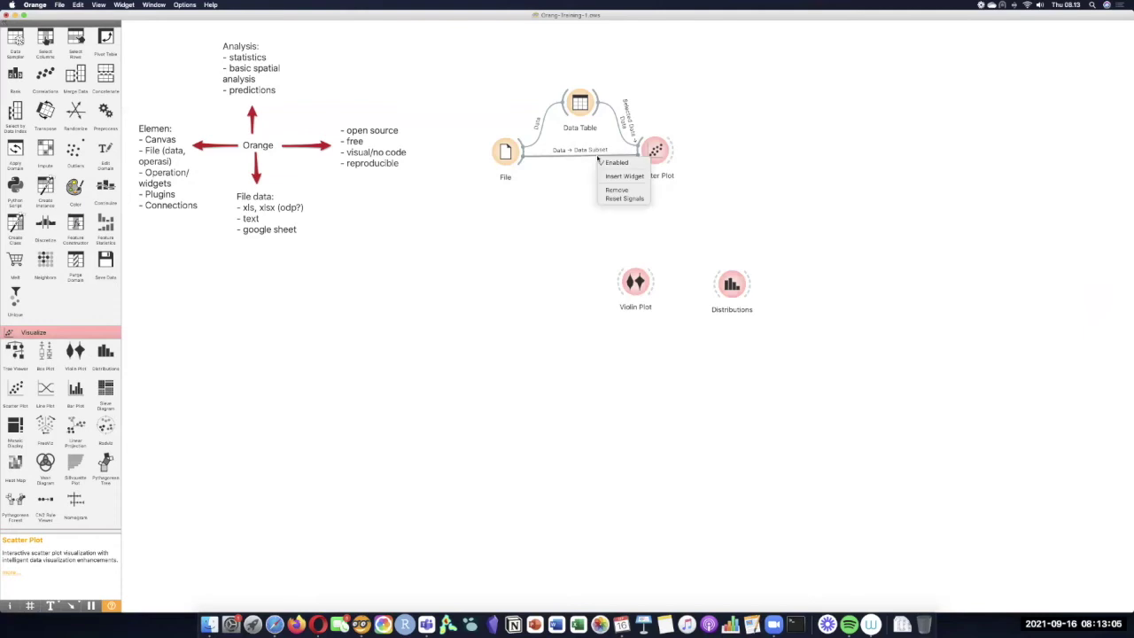
{"action": "left_click", "coordinate": [625, 199]}
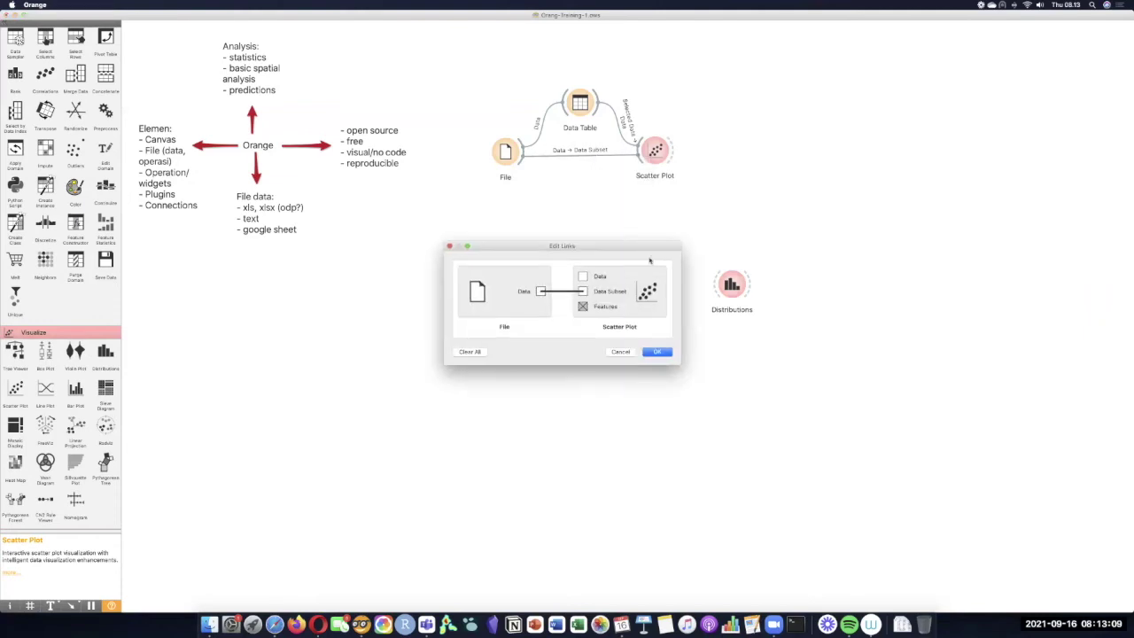
{"action": "left_click", "coordinate": [657, 353]}
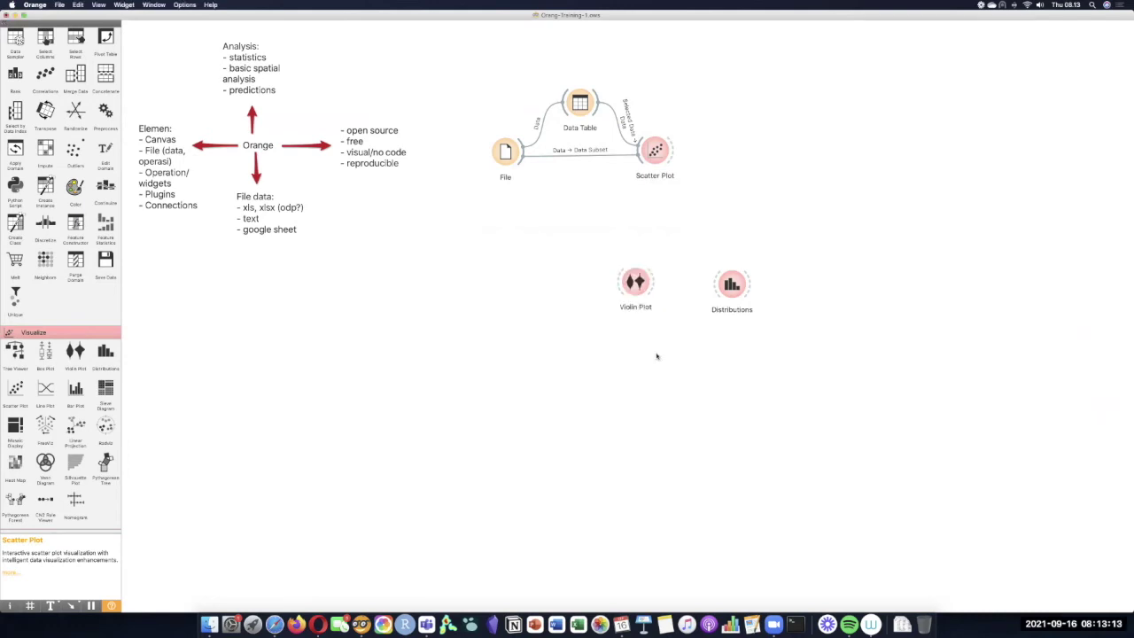
- Recheck the Scatter Plot's color variables for batuan after reviewing the link
{"action": "left_click", "coordinate": [656, 153]}
{"action": "double_click", "coordinate": [656, 153]}
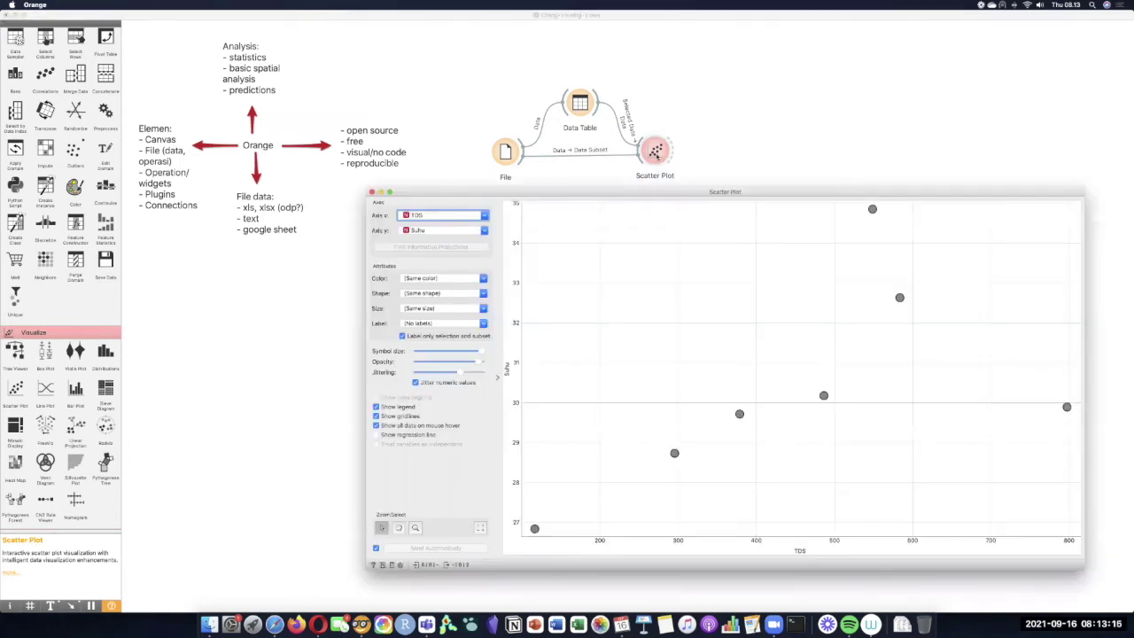
{"action": "left_click", "coordinate": [454, 282]}
{"action": "scroll", "coordinate": [449, 310], "scroll_direction": "down", "scroll_amount": 3}
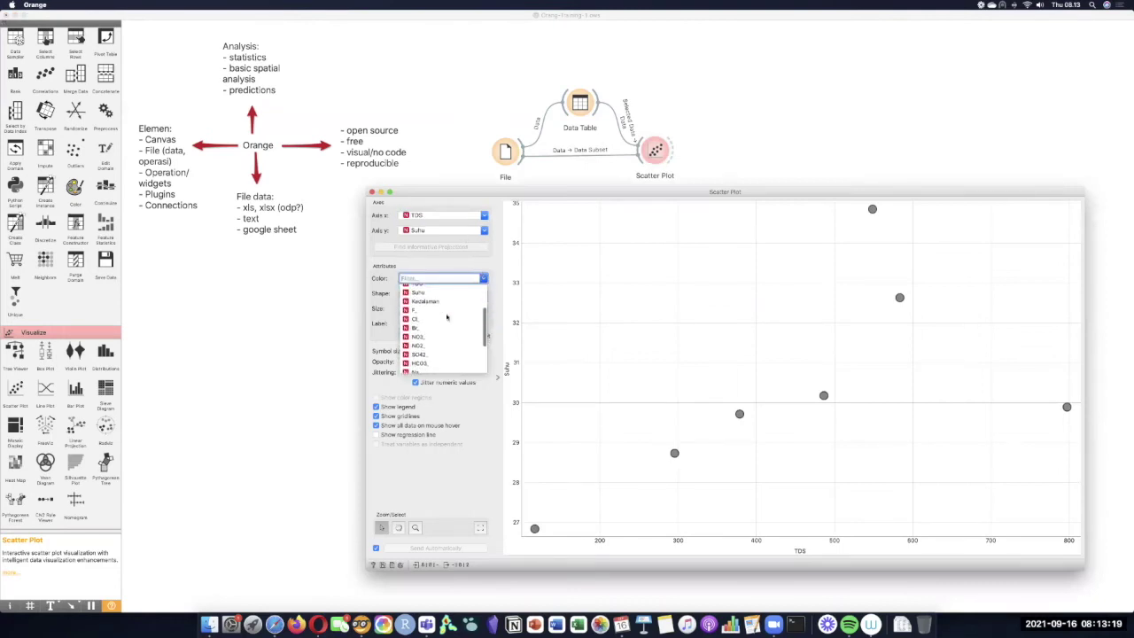
{"action": "left_click", "coordinate": [497, 194]}
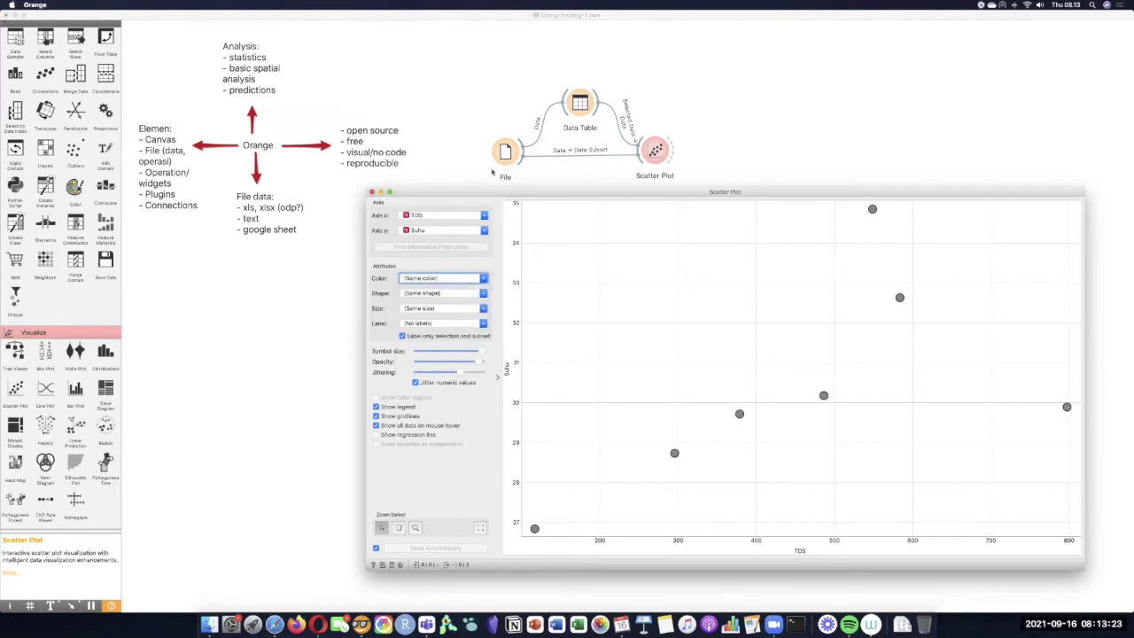
{"action": "left_click", "coordinate": [536, 173]}
- Set the batuan column's type to categorical in the File widget and apply the change to the loaded data
{"action": "double_click", "coordinate": [505, 153]}
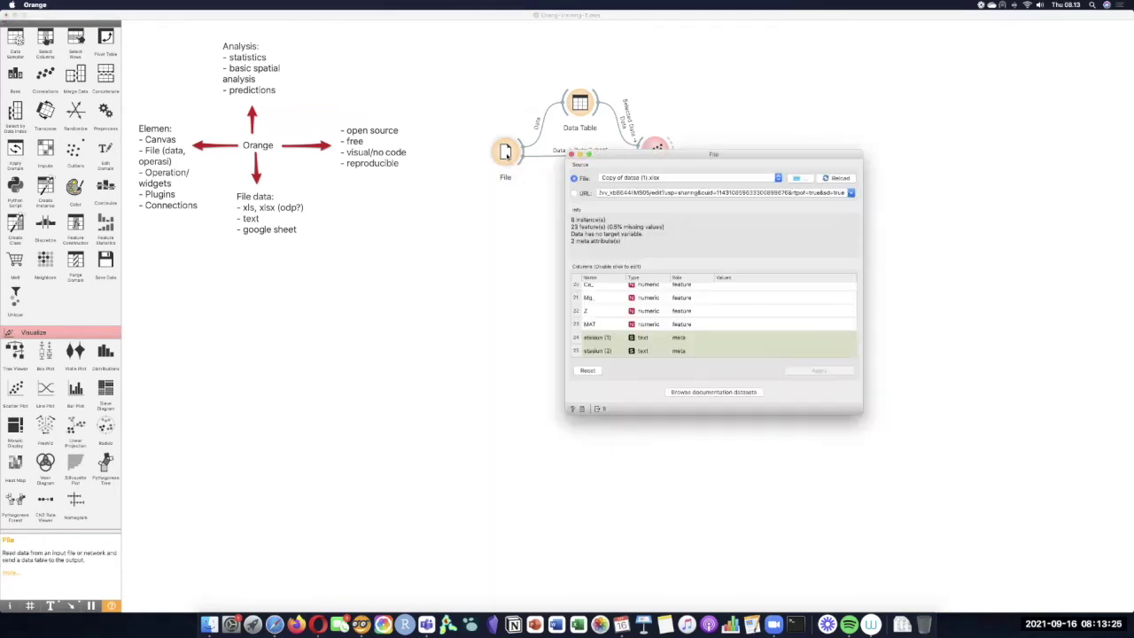
{"action": "scroll", "coordinate": [636, 341], "scroll_direction": "up", "scroll_amount": 6}
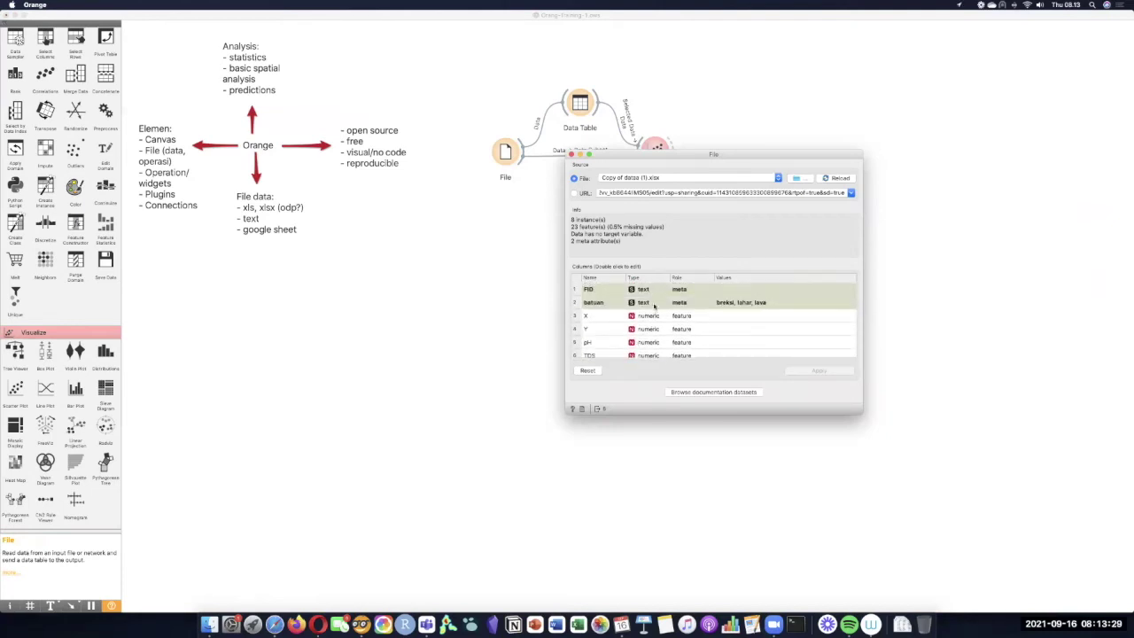
{"action": "double_click", "coordinate": [650, 303]}
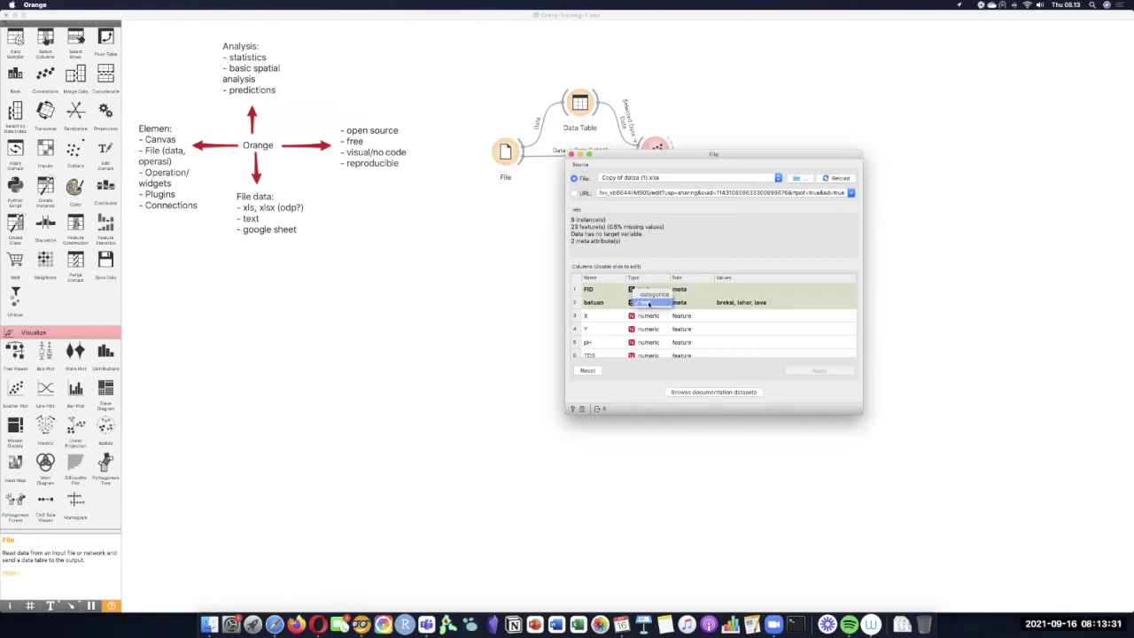
{"action": "left_click", "coordinate": [652, 295]}
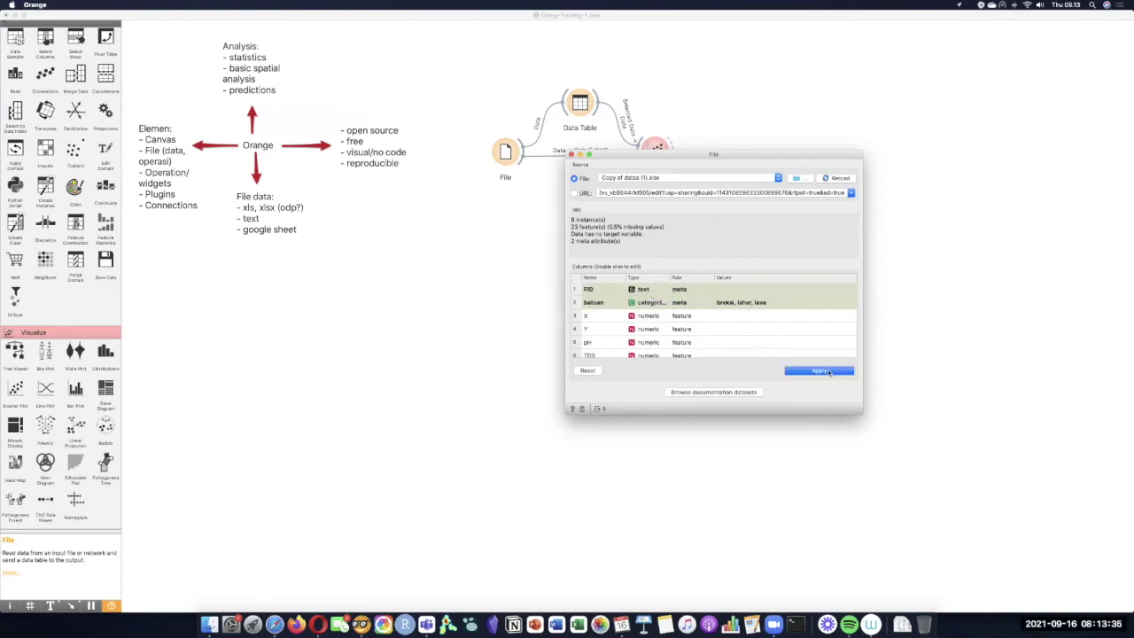
{"action": "double_click", "coordinate": [653, 304]}
{"action": "left_click", "coordinate": [750, 329]}
{"action": "left_click", "coordinate": [571, 154]}
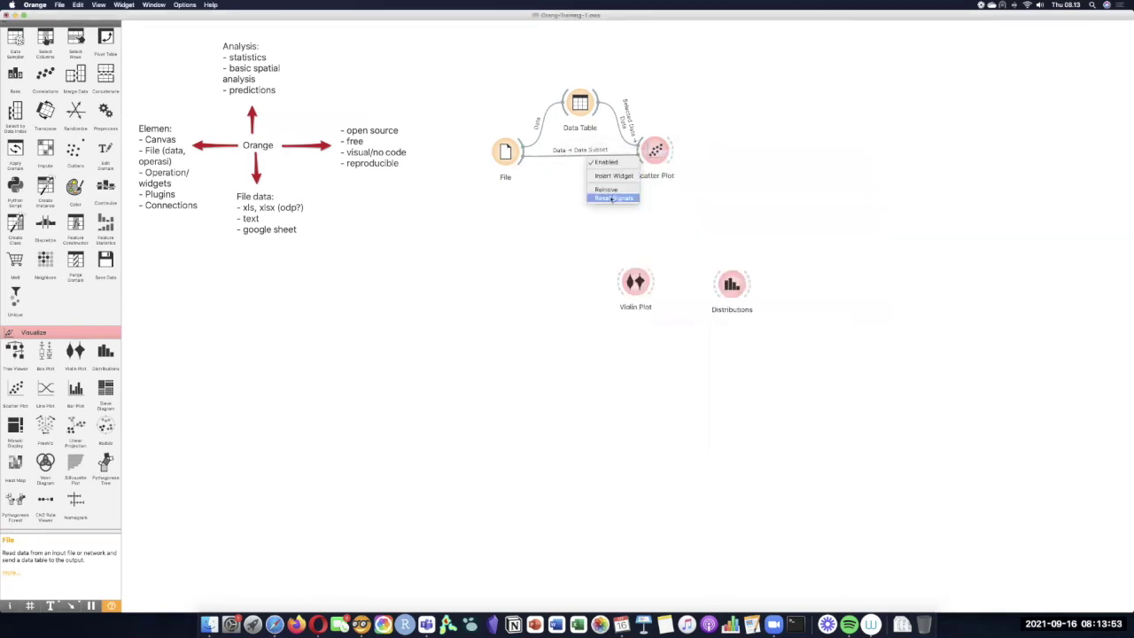
- Review the File to Scatter Plot link, keeping Data connected to Data Subset, and look for batuan among the Scatter Plot's color variables
{"action": "left_click", "coordinate": [611, 197]}
{"action": "left_click", "coordinate": [666, 352]}
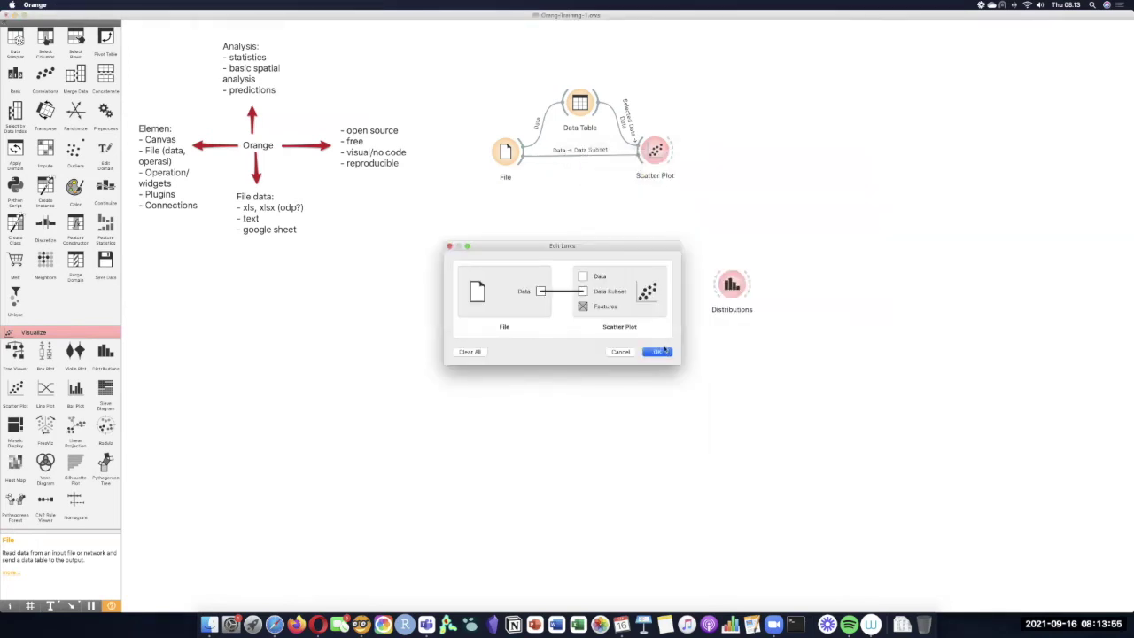
{"action": "double_click", "coordinate": [656, 151]}
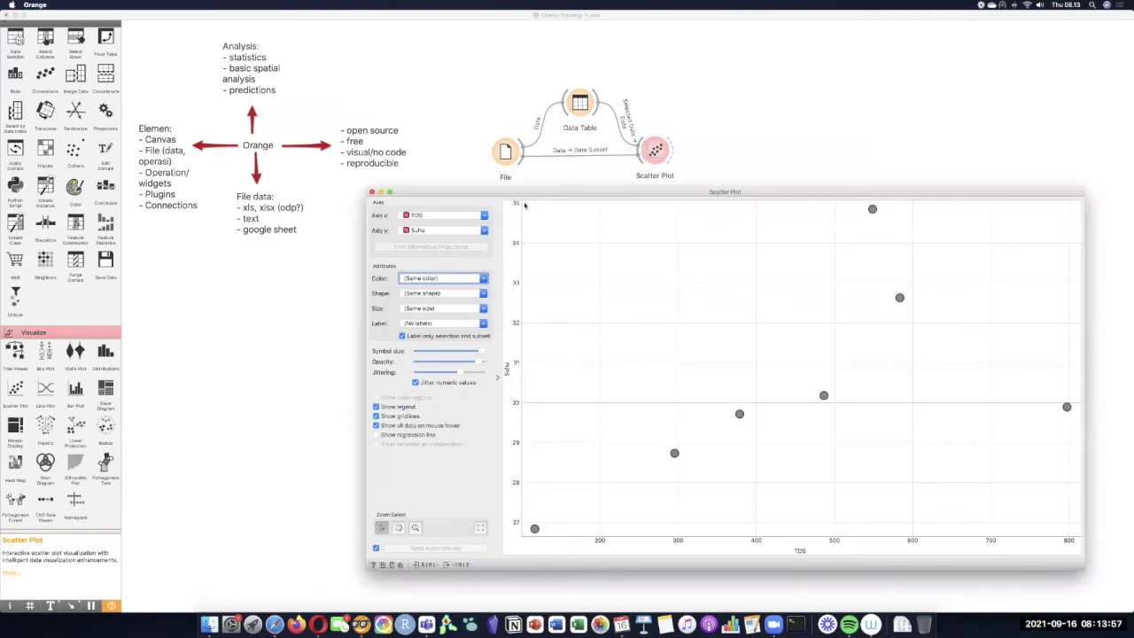
{"action": "left_click", "coordinate": [446, 280]}
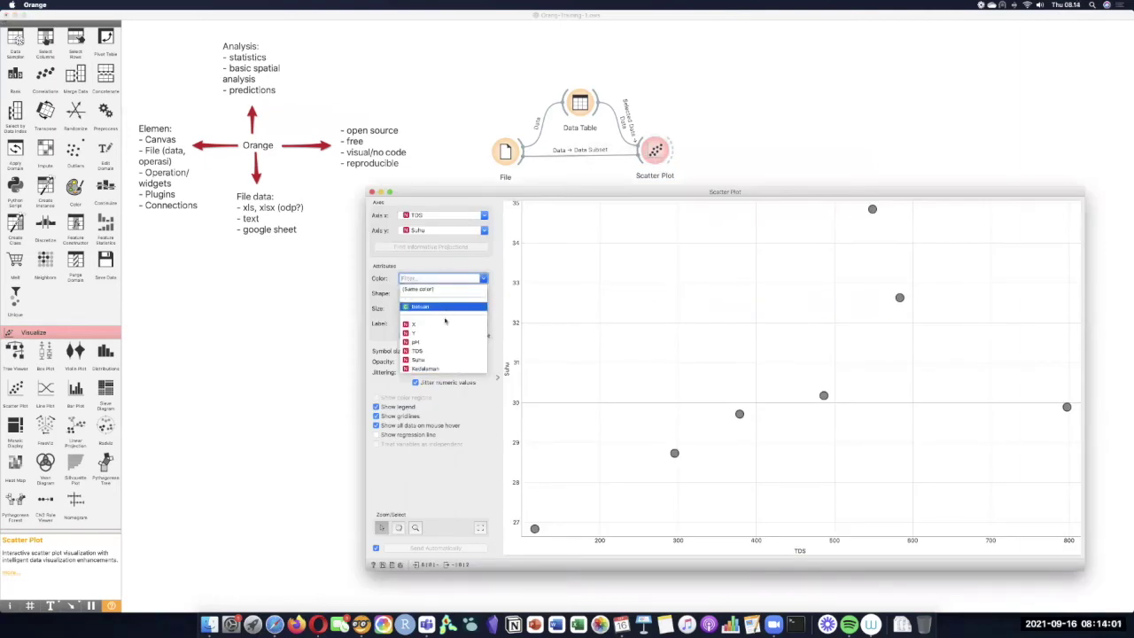
{"action": "scroll", "coordinate": [440, 343], "scroll_direction": "down", "scroll_amount": 3}
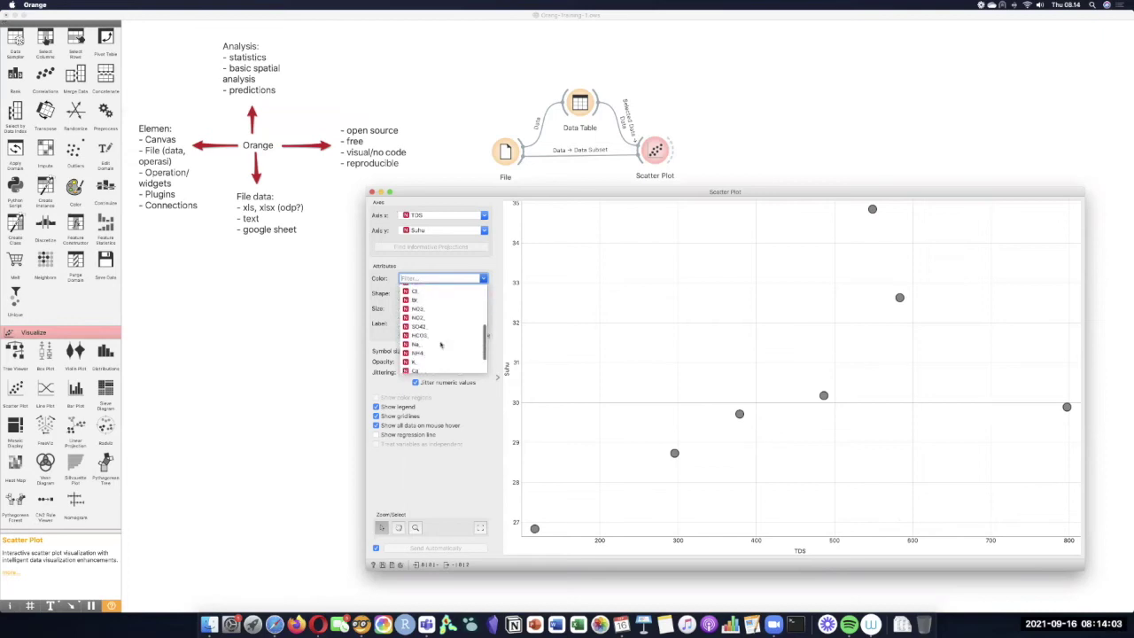
{"action": "scroll", "coordinate": [440, 343], "scroll_direction": "up", "scroll_amount": 3}
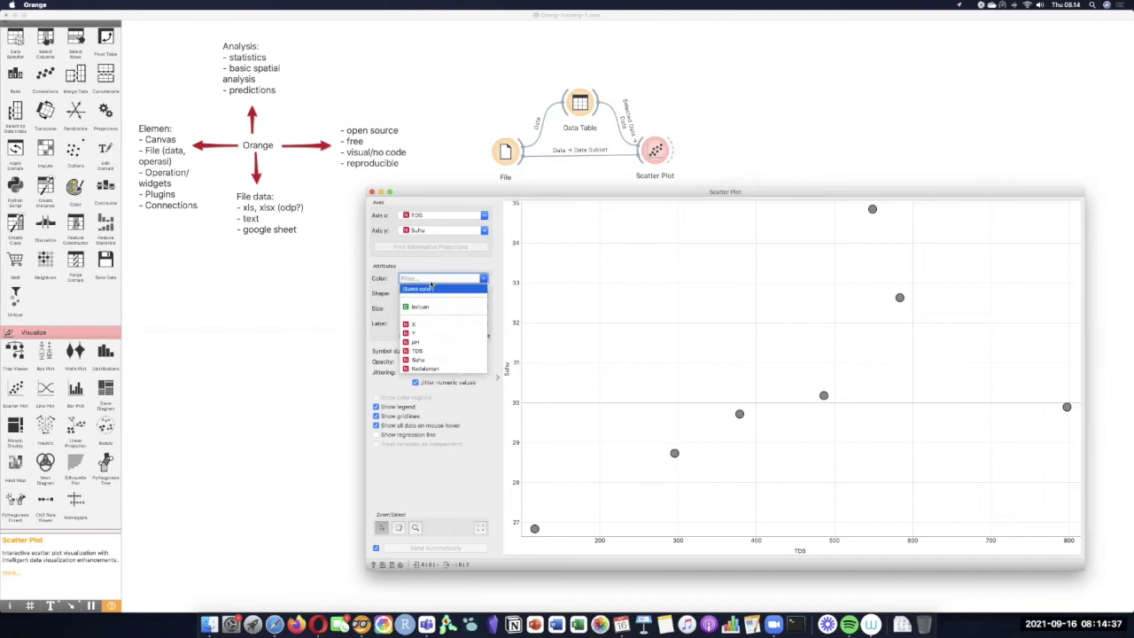
{"action": "left_click", "coordinate": [456, 278]}
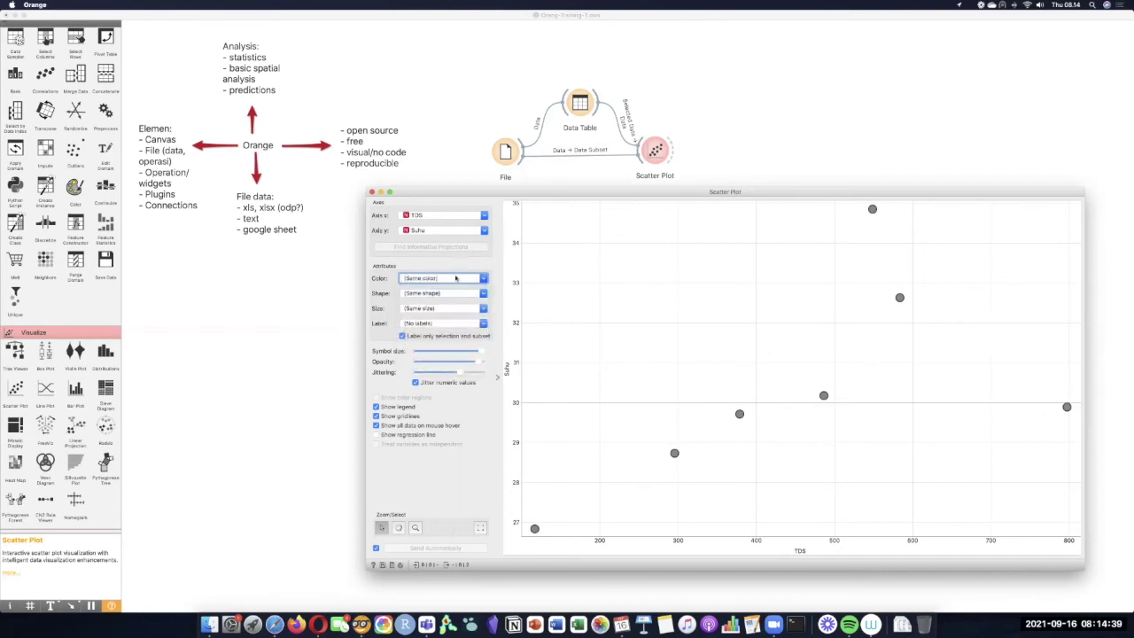
{"action": "left_click", "coordinate": [462, 280]}
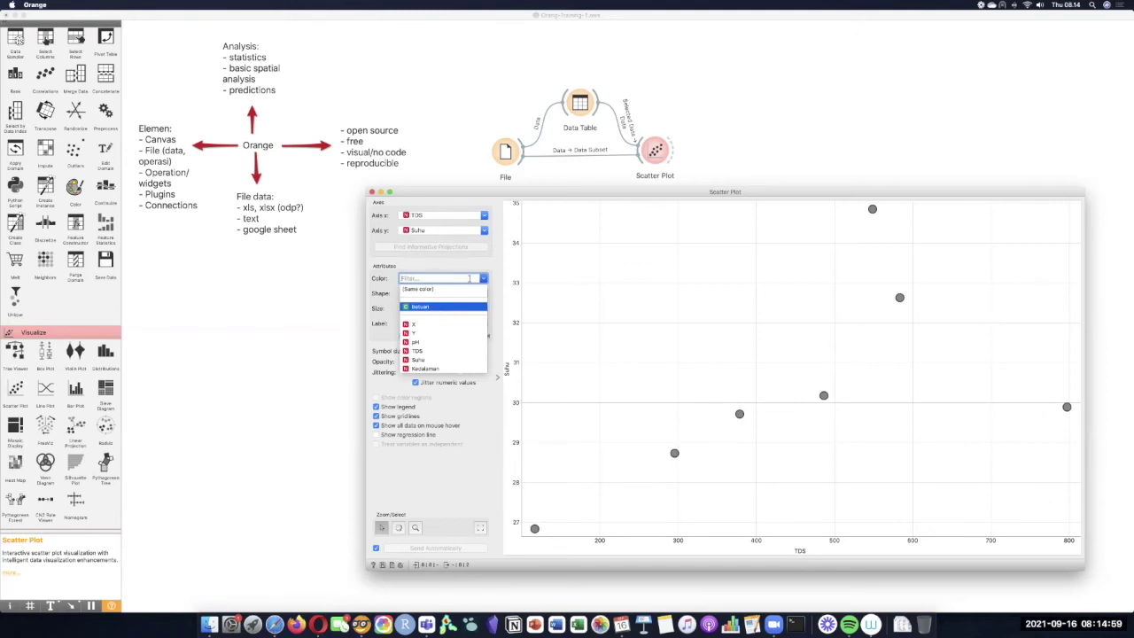
- Color the scatter plot points by batuan and reopen the plot from the workflow canvas
{"action": "left_click", "coordinate": [434, 288]}
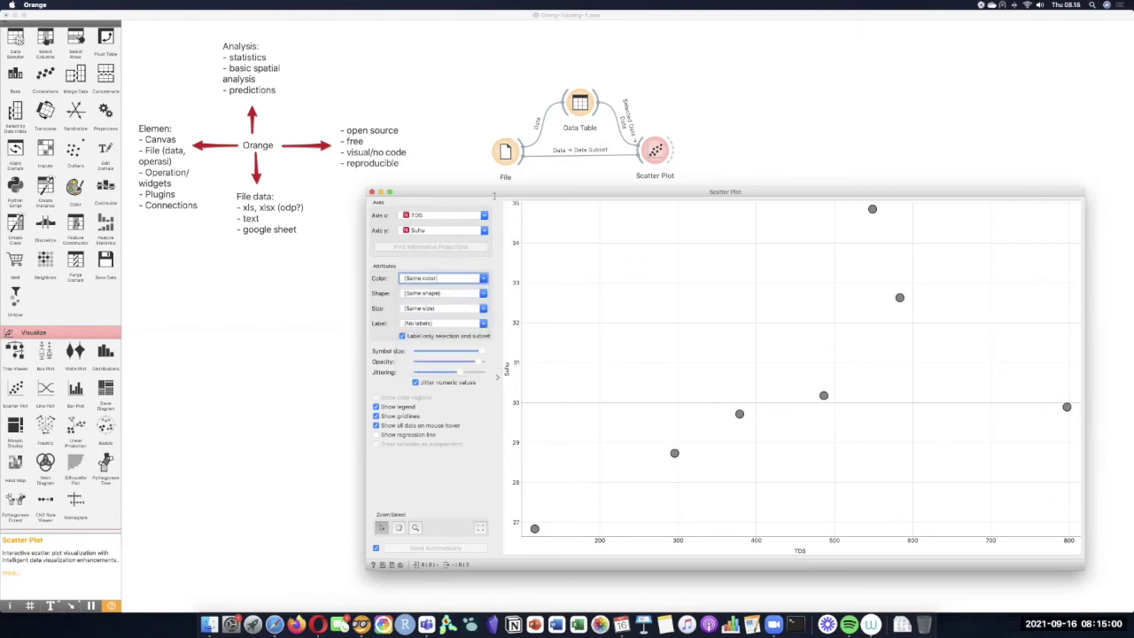
{"action": "left_click", "coordinate": [446, 277]}
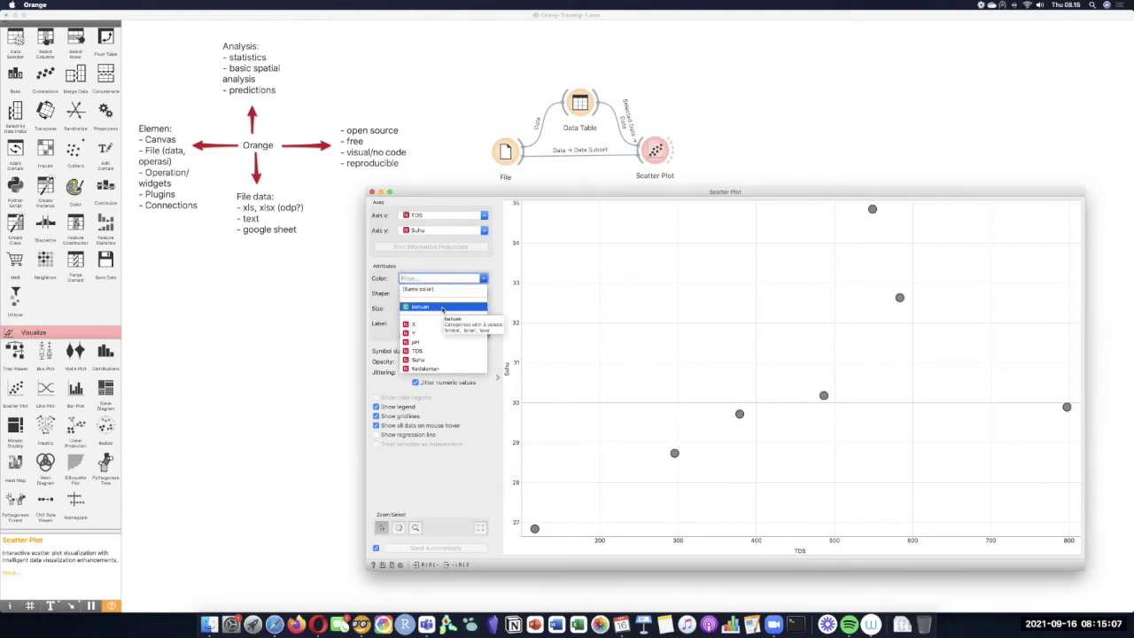
{"action": "left_click", "coordinate": [443, 309]}
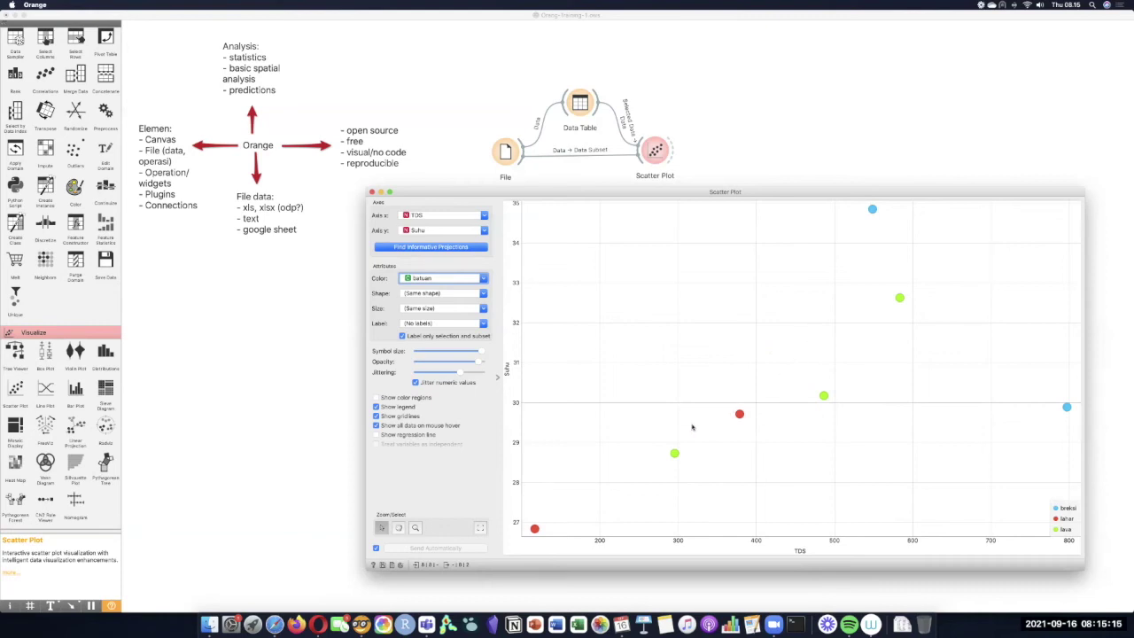
{"action": "left_click", "coordinate": [642, 159]}
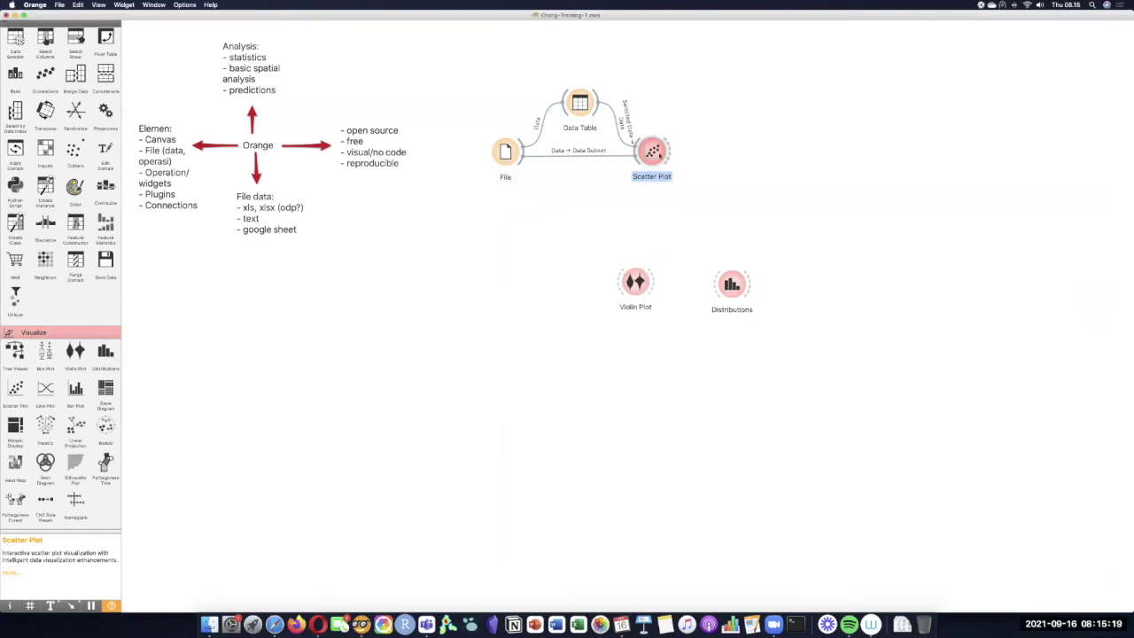
{"action": "double_click", "coordinate": [658, 156]}
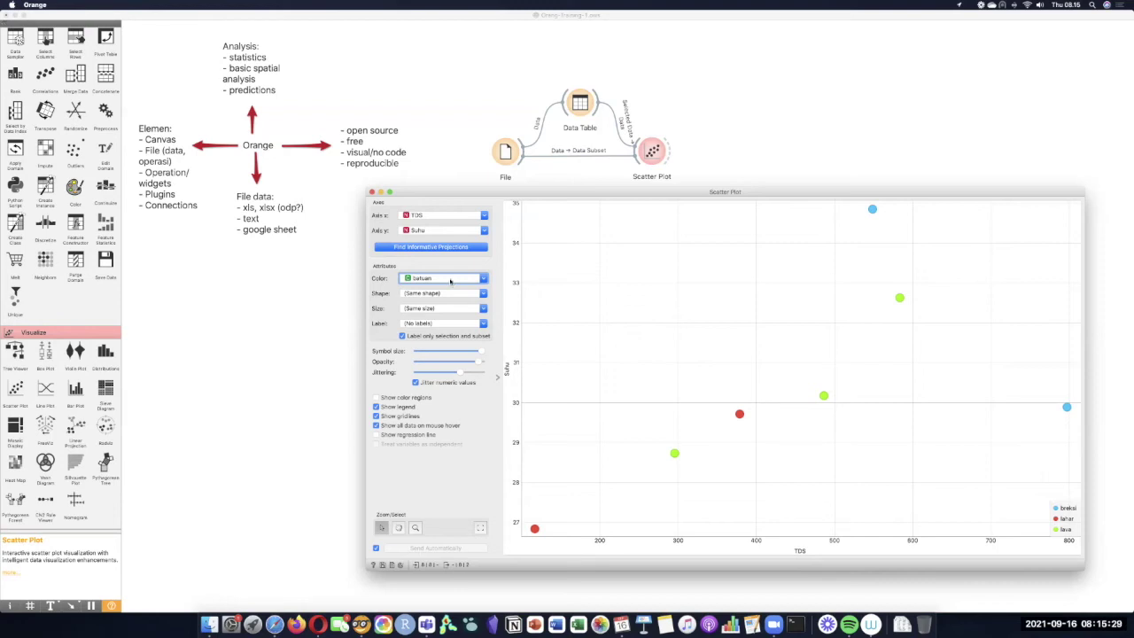
- Try labelling the scatter plot points by batuan, and restore the (No labels) option
{"action": "left_click", "coordinate": [454, 323]}
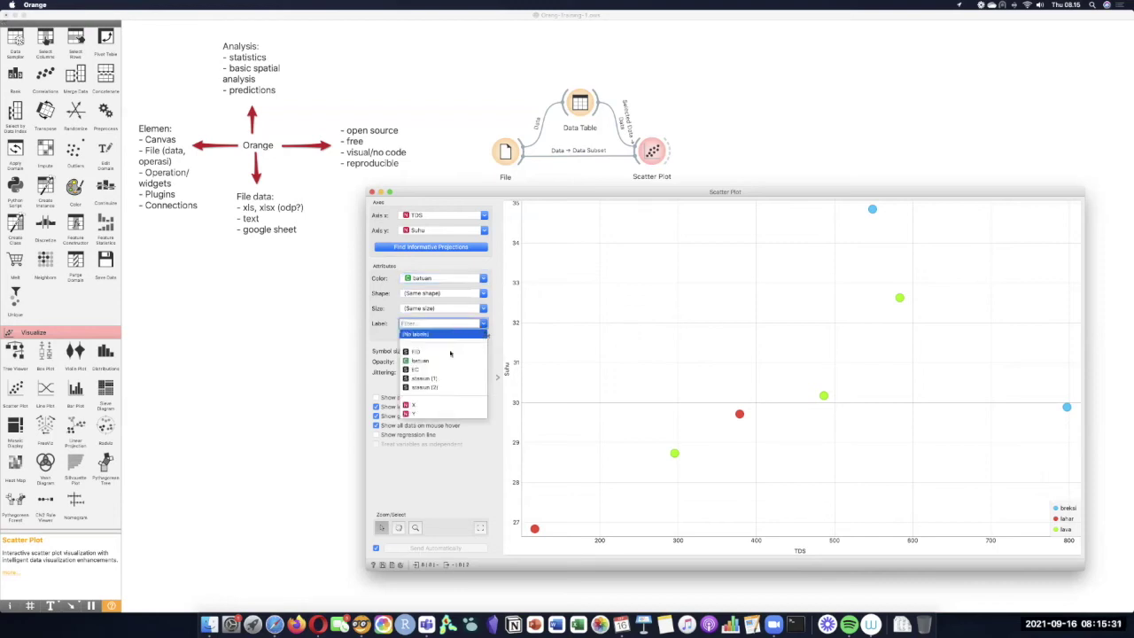
{"action": "left_click", "coordinate": [452, 362]}
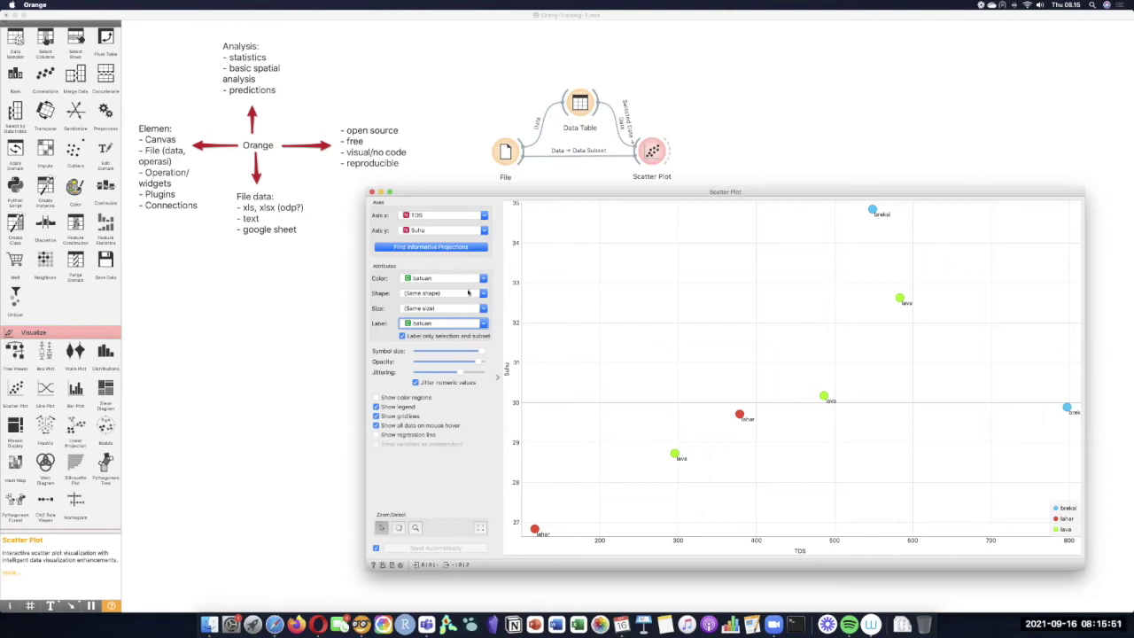
{"action": "left_click", "coordinate": [468, 324]}
{"action": "left_click", "coordinate": [448, 334]}
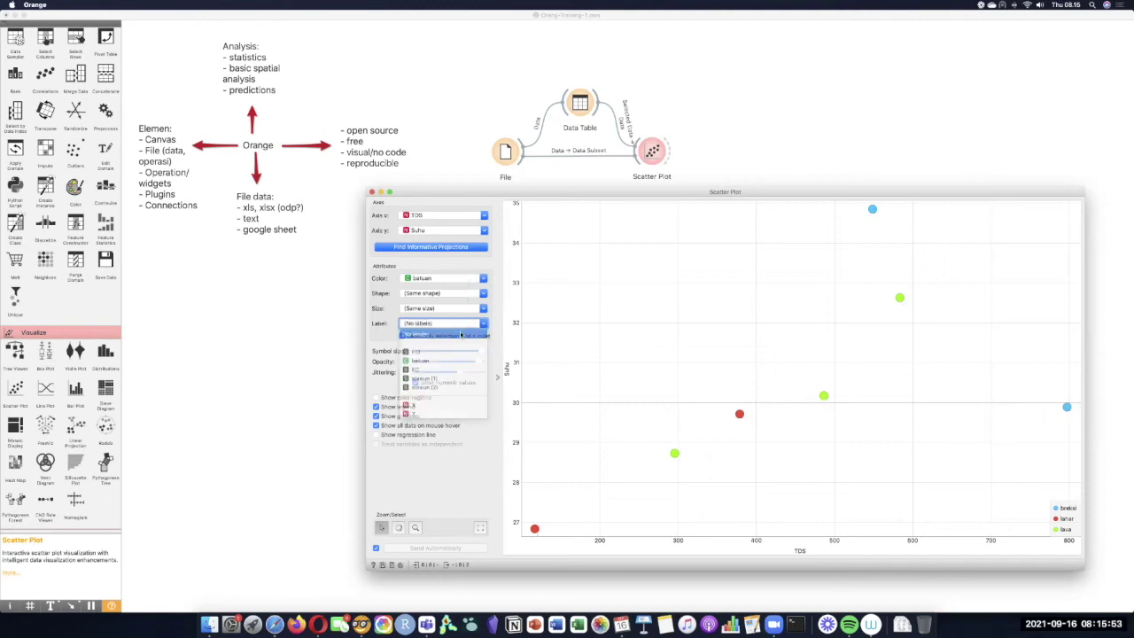
- Try giving the points different shapes by batuan, and restore the (Same shape) option
{"action": "left_click", "coordinate": [458, 297]}
{"action": "left_click", "coordinate": [454, 321]}
{"action": "left_click", "coordinate": [458, 299]}
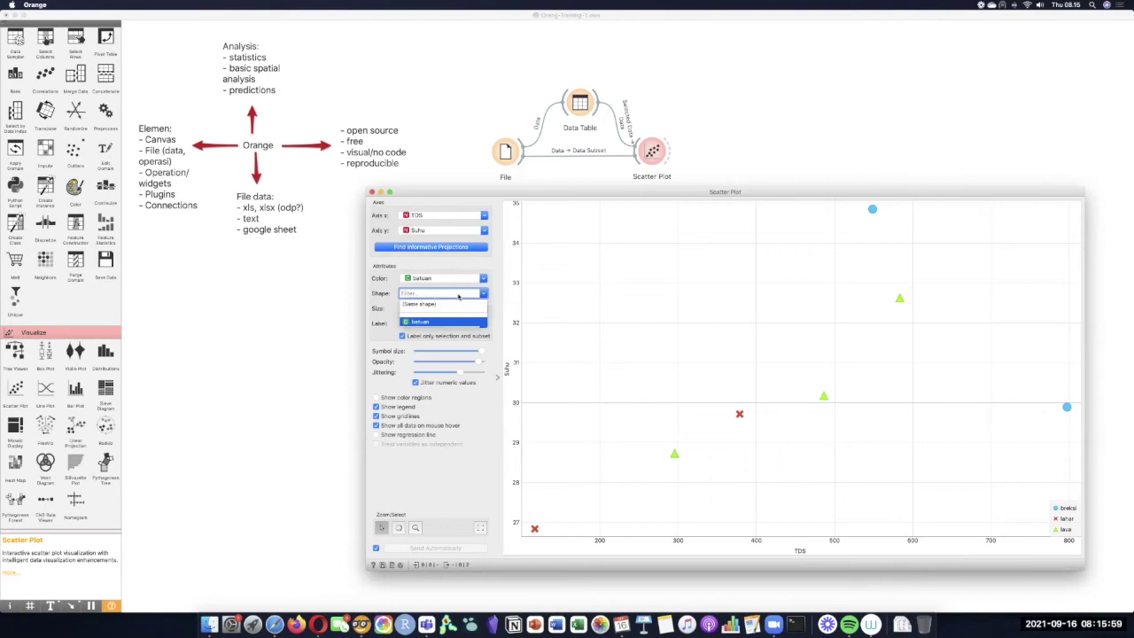
{"action": "left_click", "coordinate": [455, 305]}
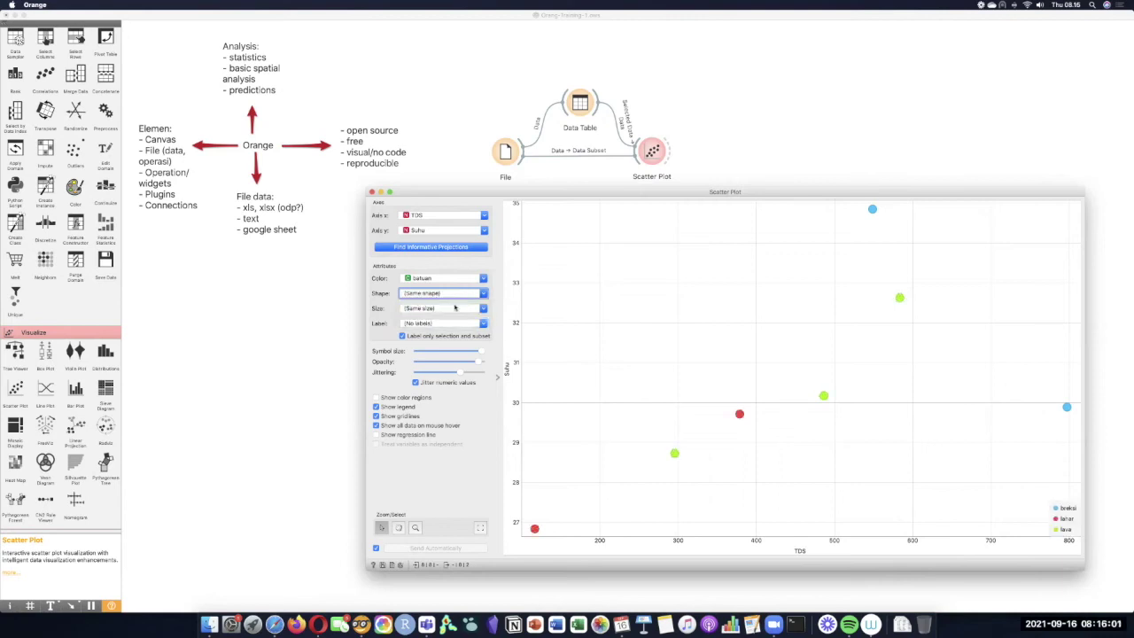
- Scale the scatter plot points by pH and set the symbol size to its maximum
{"action": "left_click", "coordinate": [456, 309]}
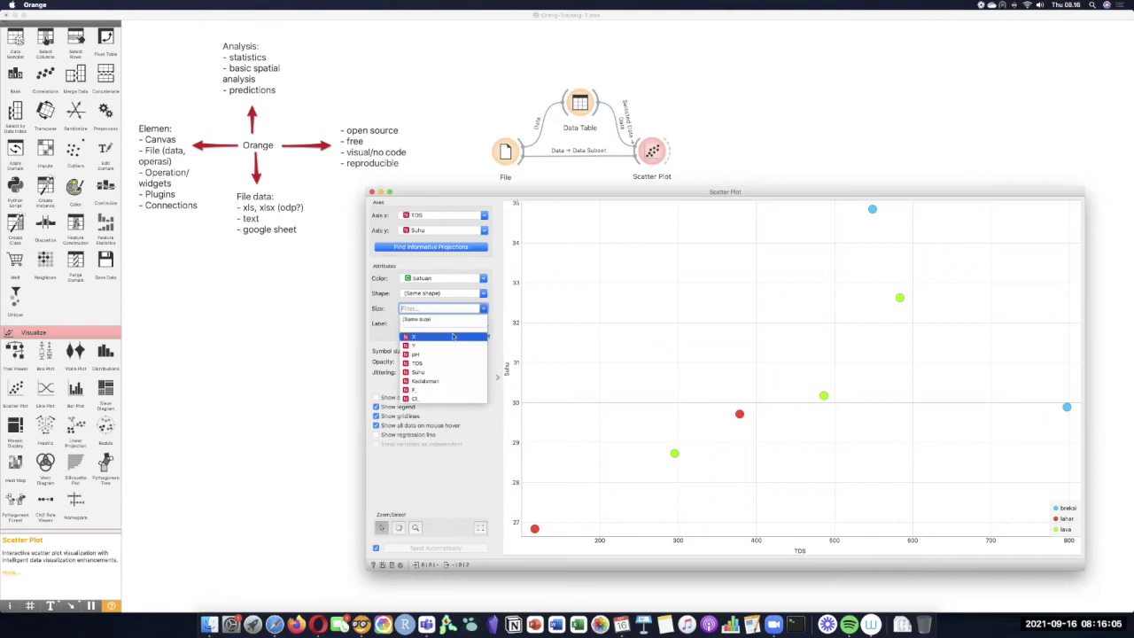
{"action": "scroll", "coordinate": [452, 343], "scroll_direction": "down", "scroll_amount": 8}
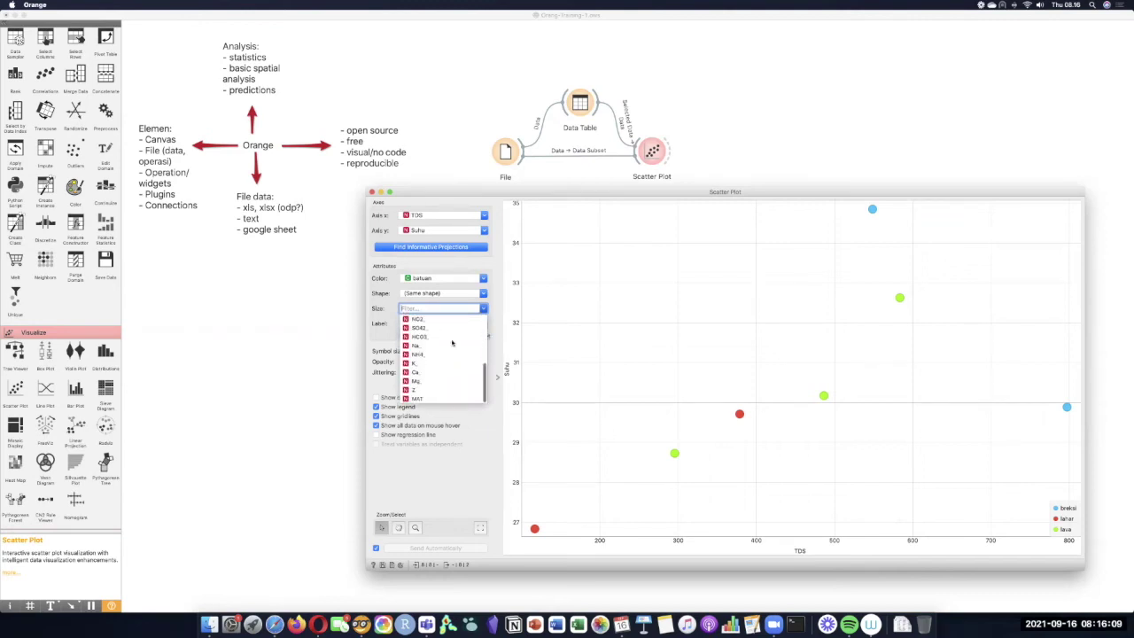
{"action": "scroll", "coordinate": [452, 343], "scroll_direction": "up", "scroll_amount": 8}
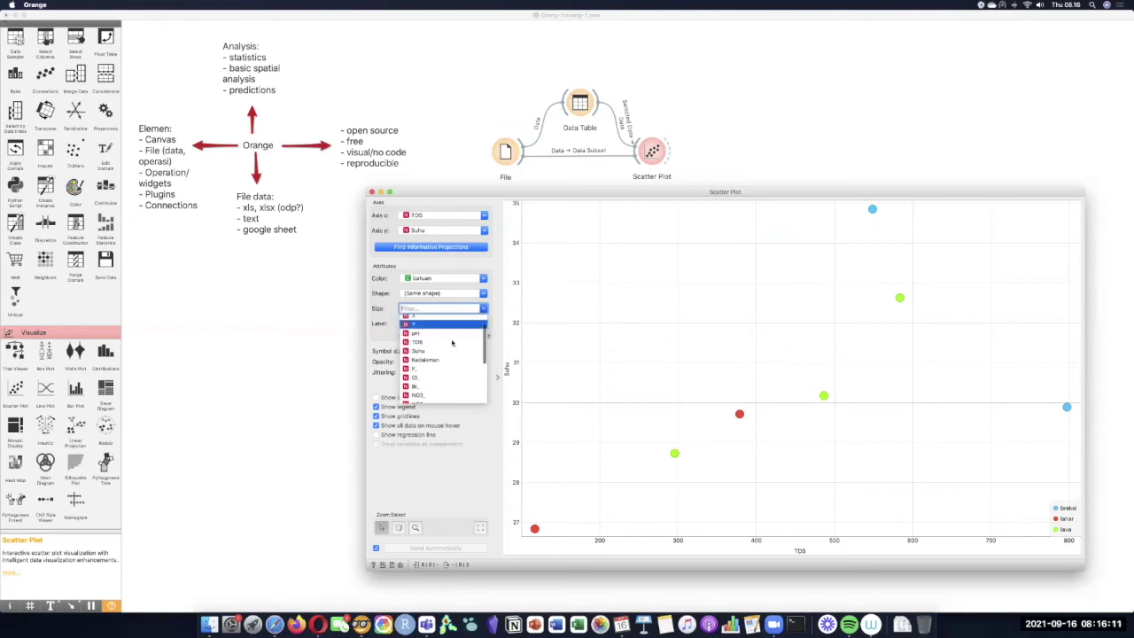
{"action": "scroll", "coordinate": [457, 370], "scroll_direction": "down", "scroll_amount": 1}
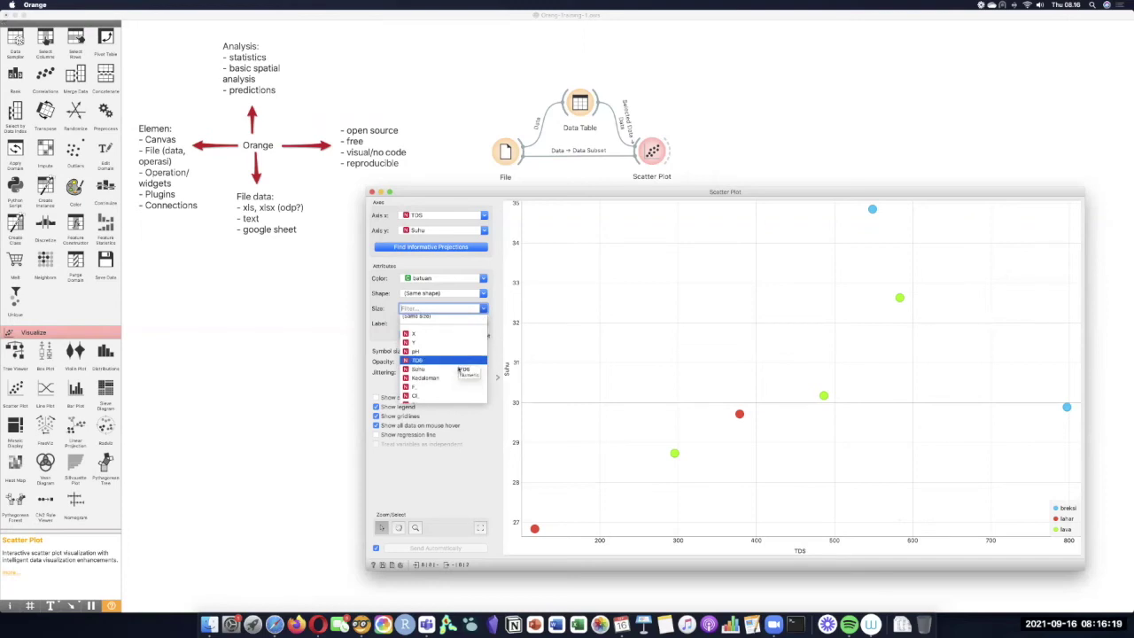
{"action": "left_click", "coordinate": [455, 351]}
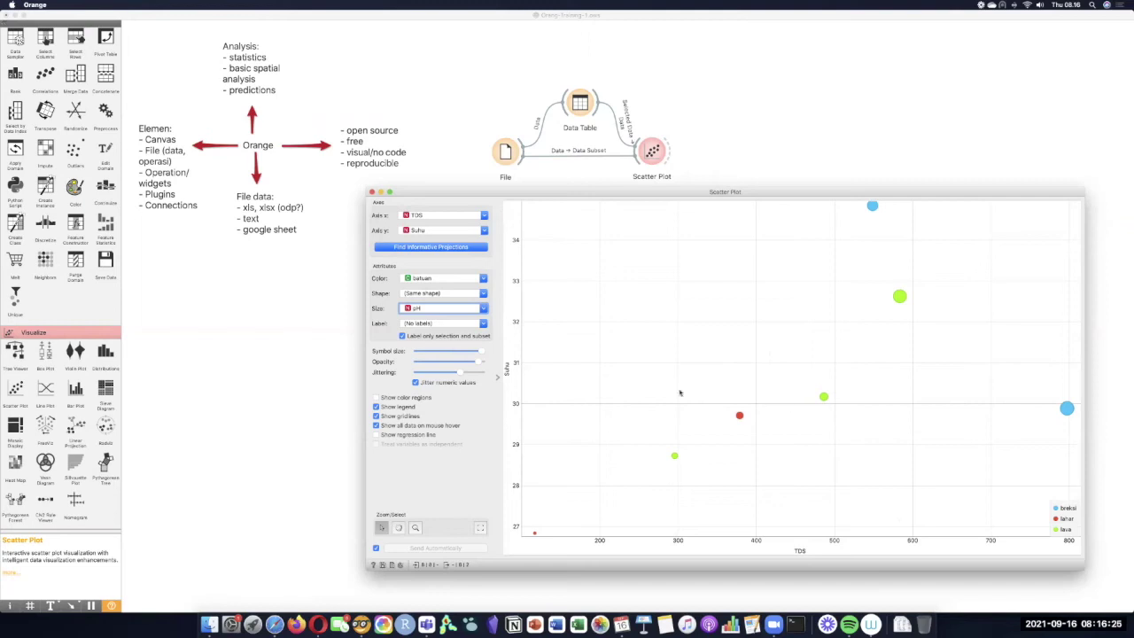
{"action": "mouse_move", "coordinate": [479, 352]}
{"action": "left_mouse_down"}
{"action": "mouse_move", "coordinate": [432, 353]}
{"action": "mouse_move", "coordinate": [496, 352]}
{"action": "left_mouse_up"}
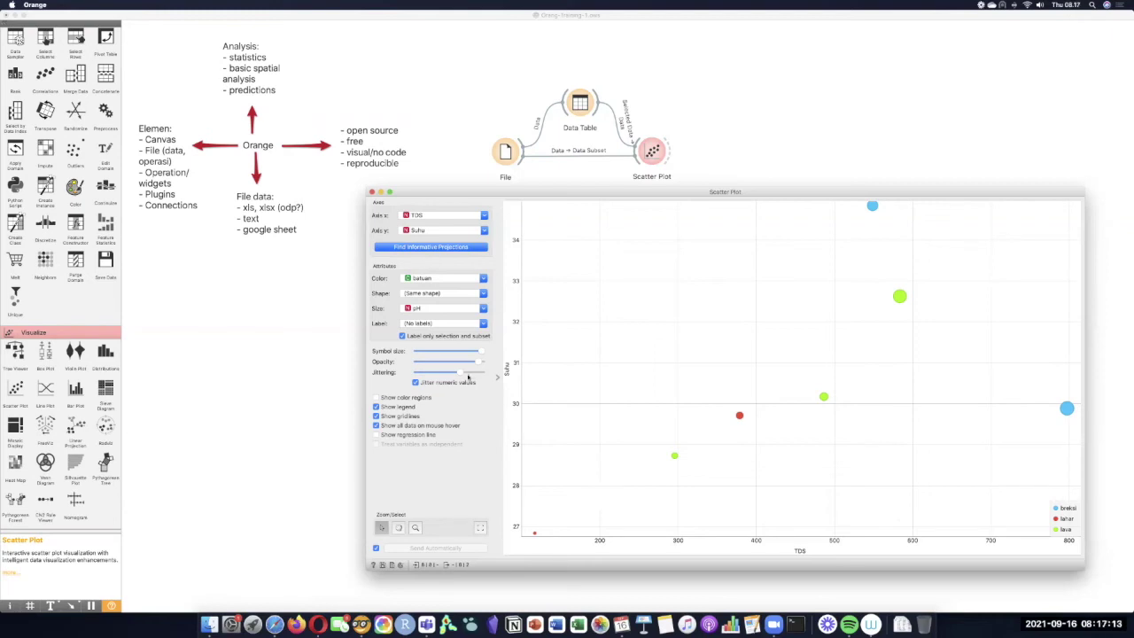
- Show and hide the color regions, and switch the gridlines off and back on
{"action": "left_click", "coordinate": [377, 397]}
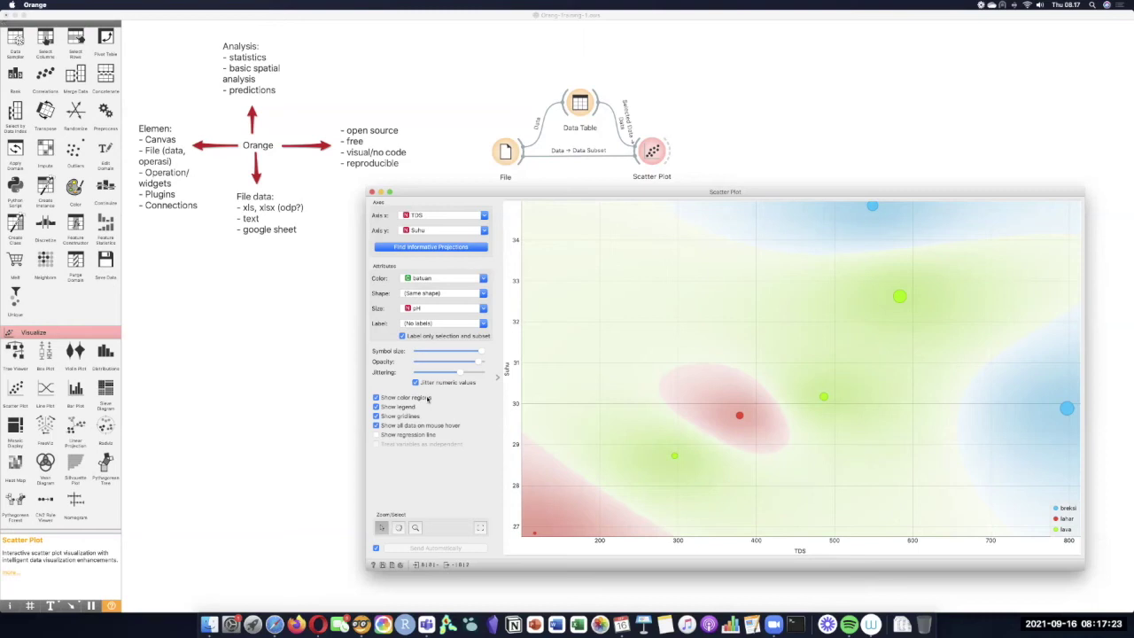
{"action": "left_click", "coordinate": [428, 399]}
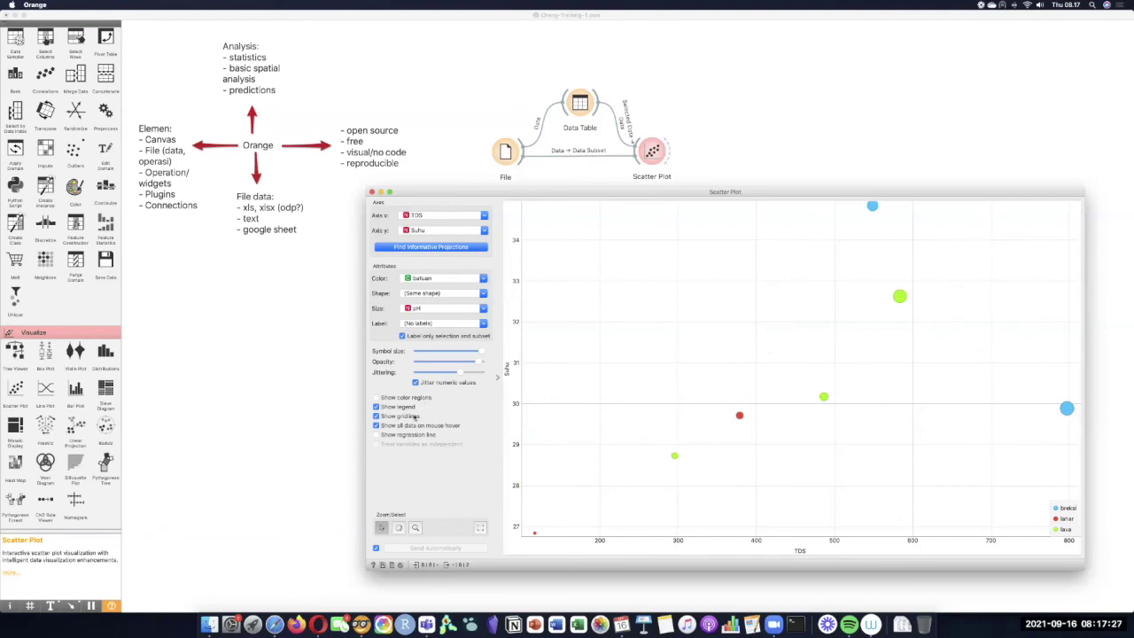
{"action": "left_click", "coordinate": [414, 416]}
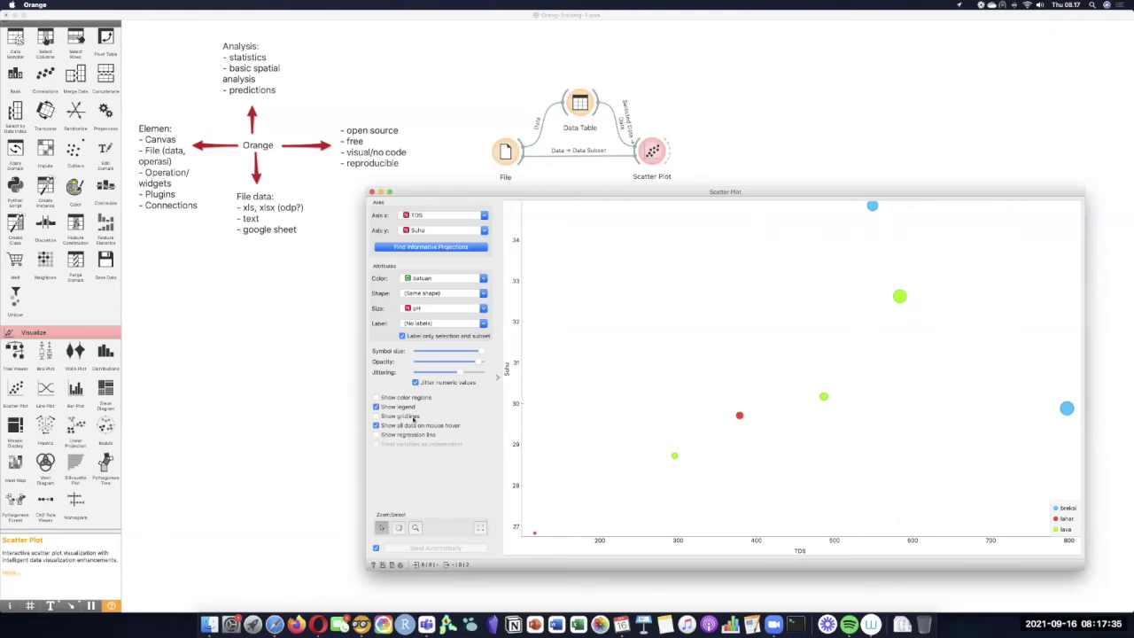
{"action": "left_click", "coordinate": [413, 418]}
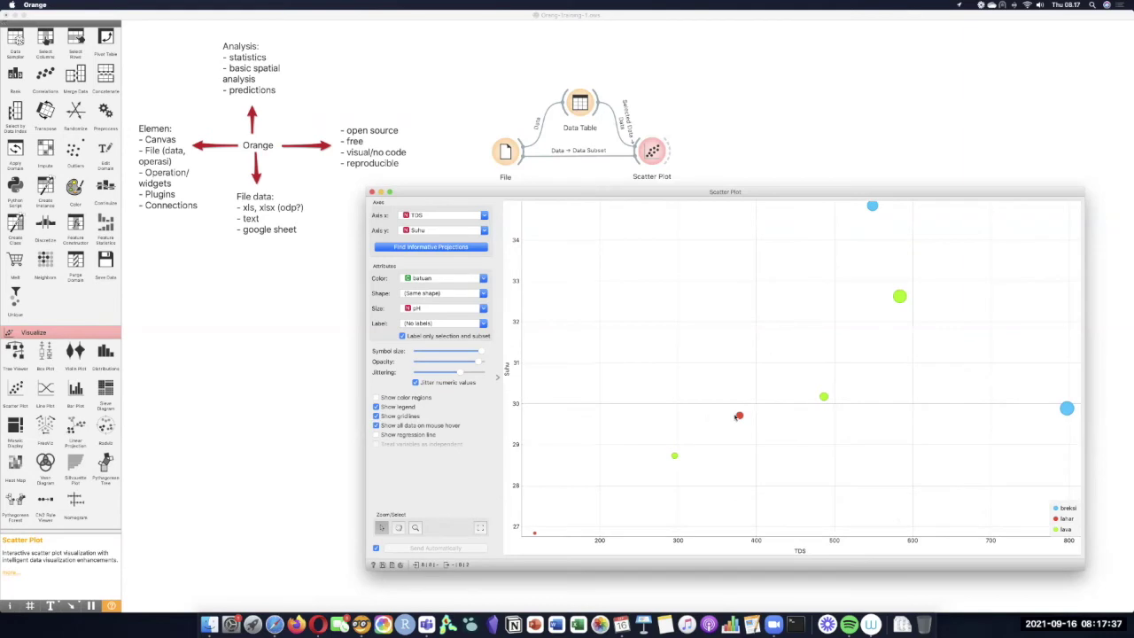
- Turn off showing all data on mouse hover and display the regression line in the scatter plot
{"action": "mouse_move", "coordinate": [739, 416]}
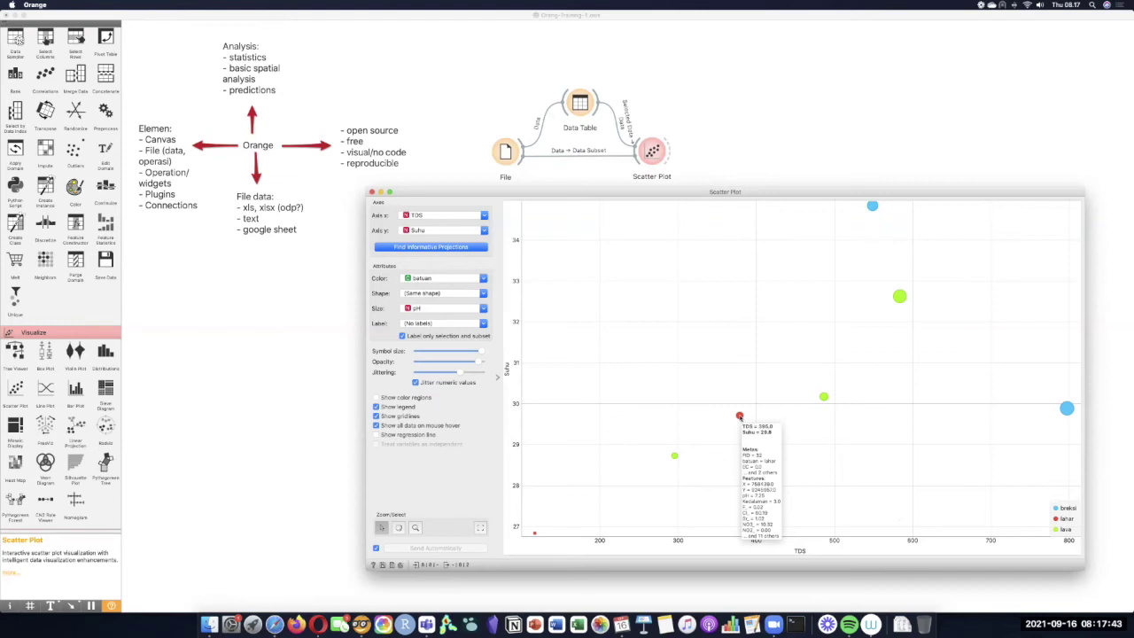
{"action": "left_click", "coordinate": [375, 426]}
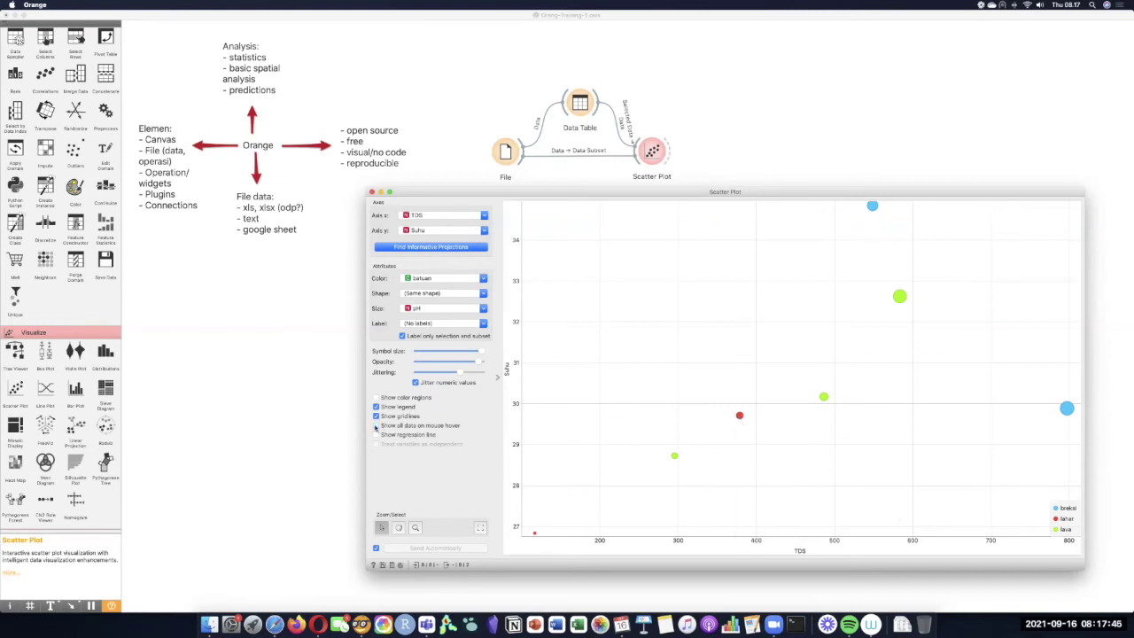
{"action": "mouse_move", "coordinate": [738, 417]}
{"action": "left_click", "coordinate": [417, 437]}
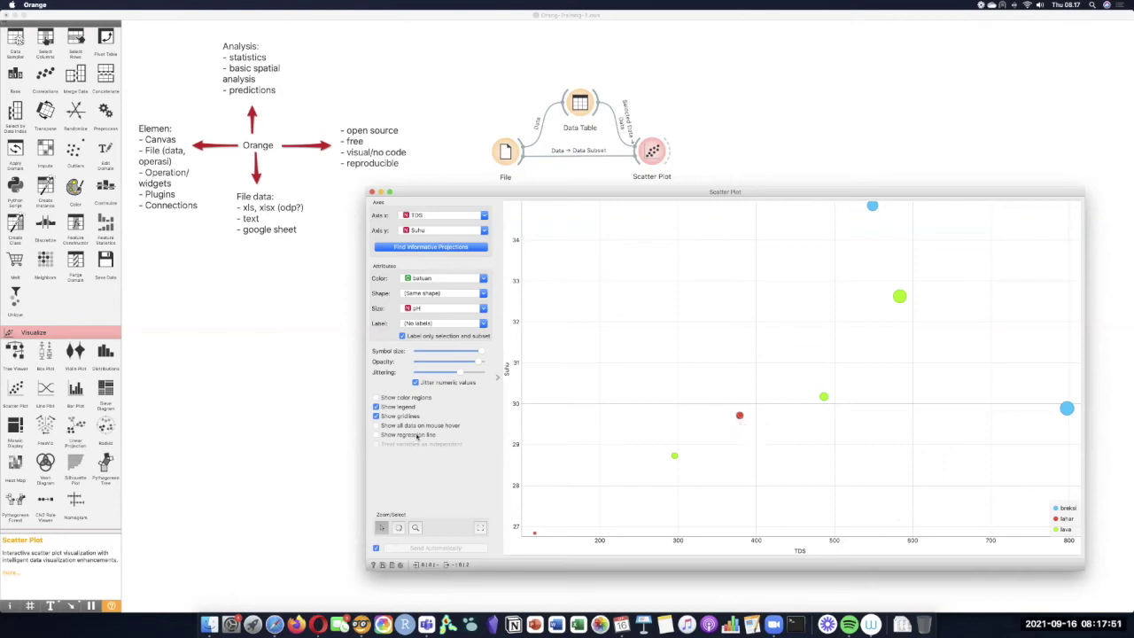
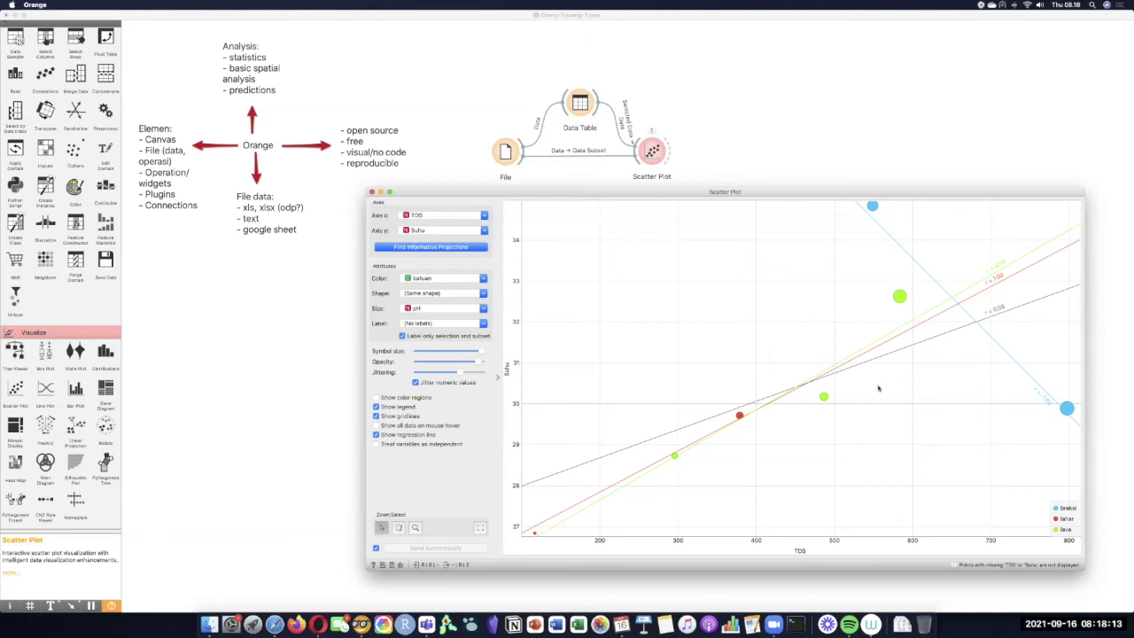
- Set all scatter plot points to (Same color), and switch the legend off and back on
{"action": "left_click", "coordinate": [442, 282]}
{"action": "left_click", "coordinate": [440, 289]}
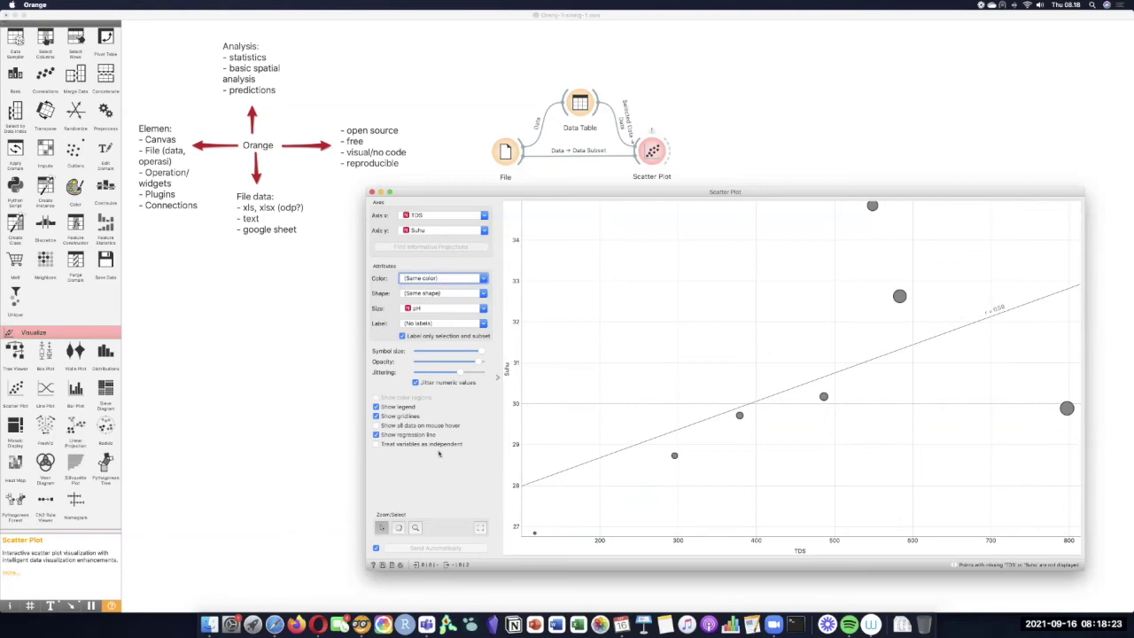
{"action": "left_click", "coordinate": [413, 408]}
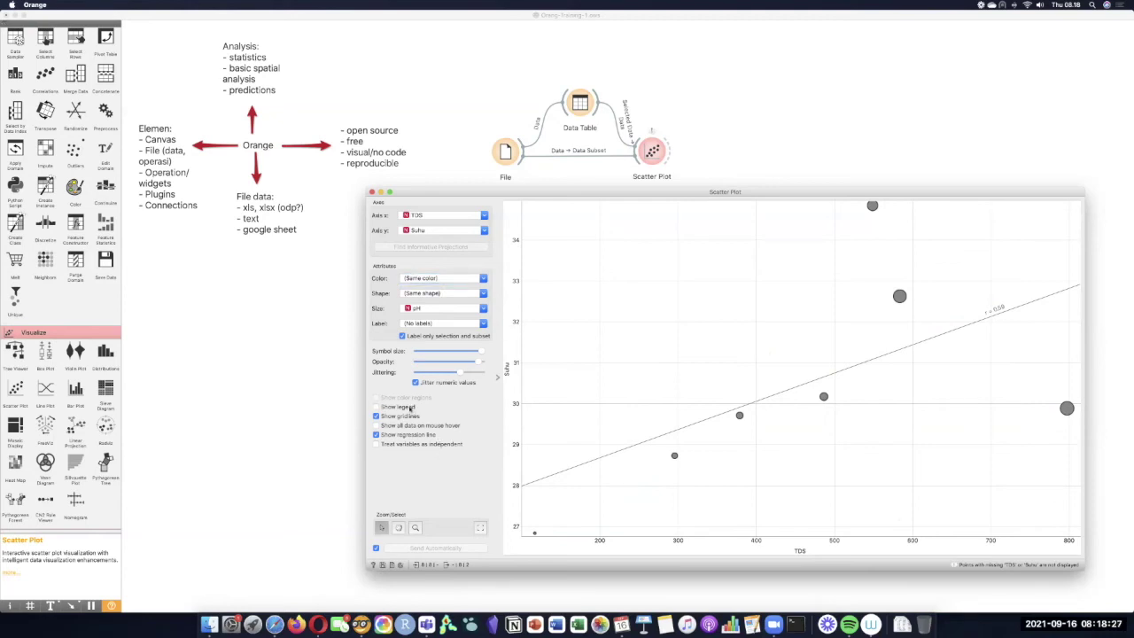
{"action": "left_click", "coordinate": [413, 408]}
- Color the points and regression lines by batuan for comparison, and return to (Same color)
{"action": "left_click", "coordinate": [443, 285]}
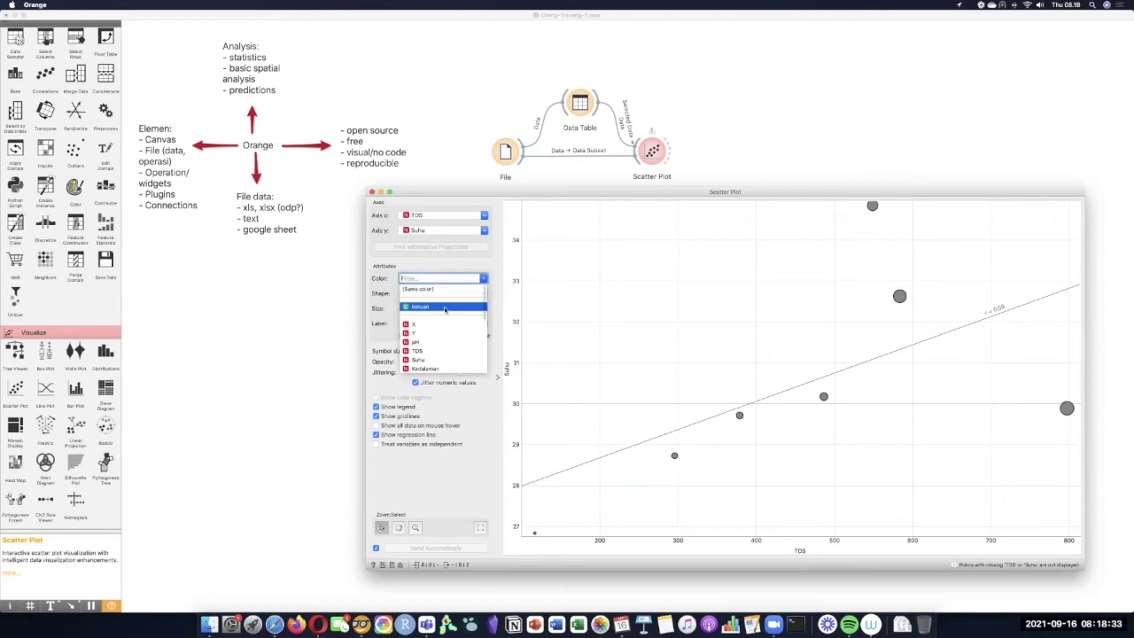
{"action": "left_click", "coordinate": [445, 308]}
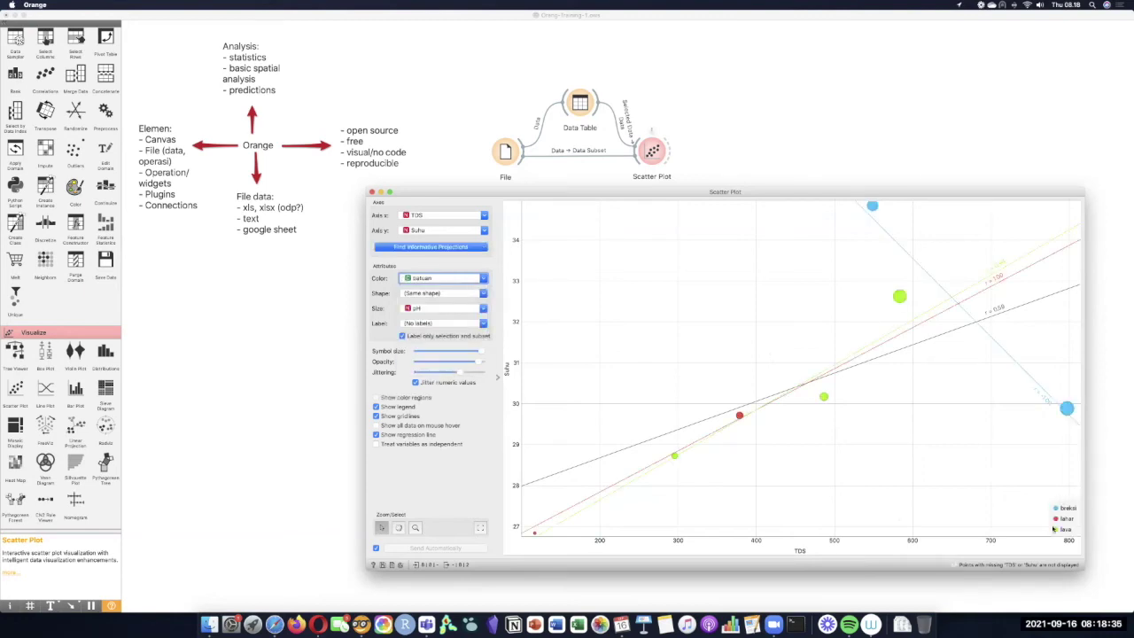
{"action": "left_click", "coordinate": [437, 281]}
{"action": "left_click", "coordinate": [438, 286]}
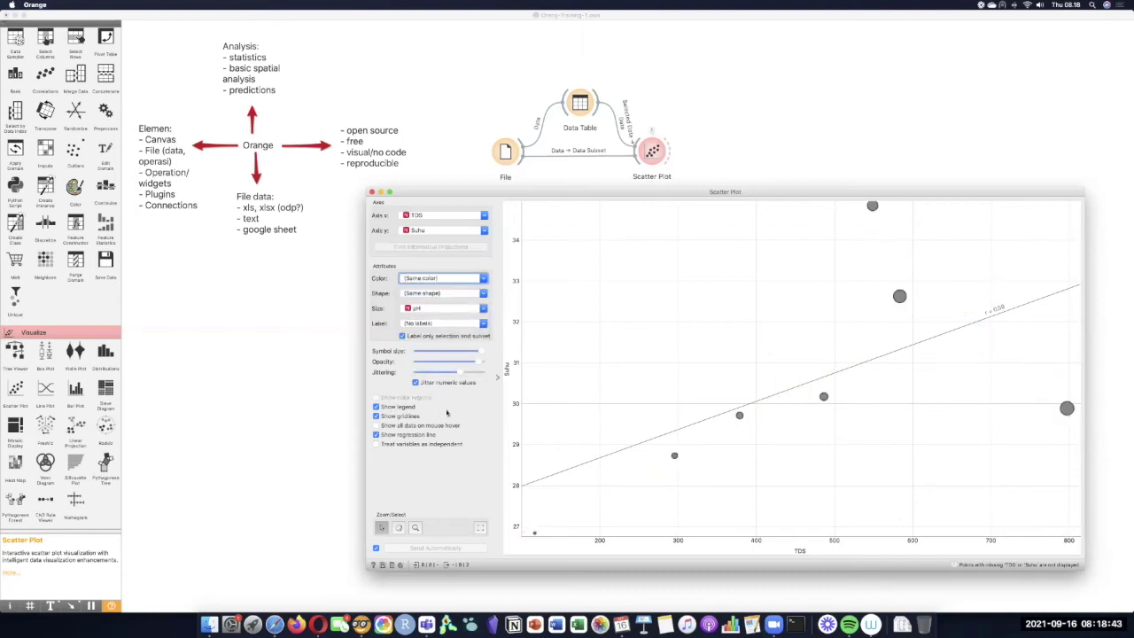
- Examine the plot at a smaller scale by panning and zooming out, and reset the zoom to fit all points
{"action": "left_click", "coordinate": [400, 528]}
{"action": "mouse_move", "coordinate": [816, 373]}
{"action": "left_mouse_down"}
{"action": "mouse_move", "coordinate": [791, 373]}
{"action": "mouse_move", "coordinate": [800, 386]}
{"action": "mouse_move", "coordinate": [836, 390]}
{"action": "mouse_move", "coordinate": [794, 275]}
{"action": "mouse_move", "coordinate": [898, 357]}
{"action": "mouse_move", "coordinate": [802, 407]}
{"action": "mouse_move", "coordinate": [821, 394]}
{"action": "mouse_move", "coordinate": [807, 391]}
{"action": "left_mouse_up"}
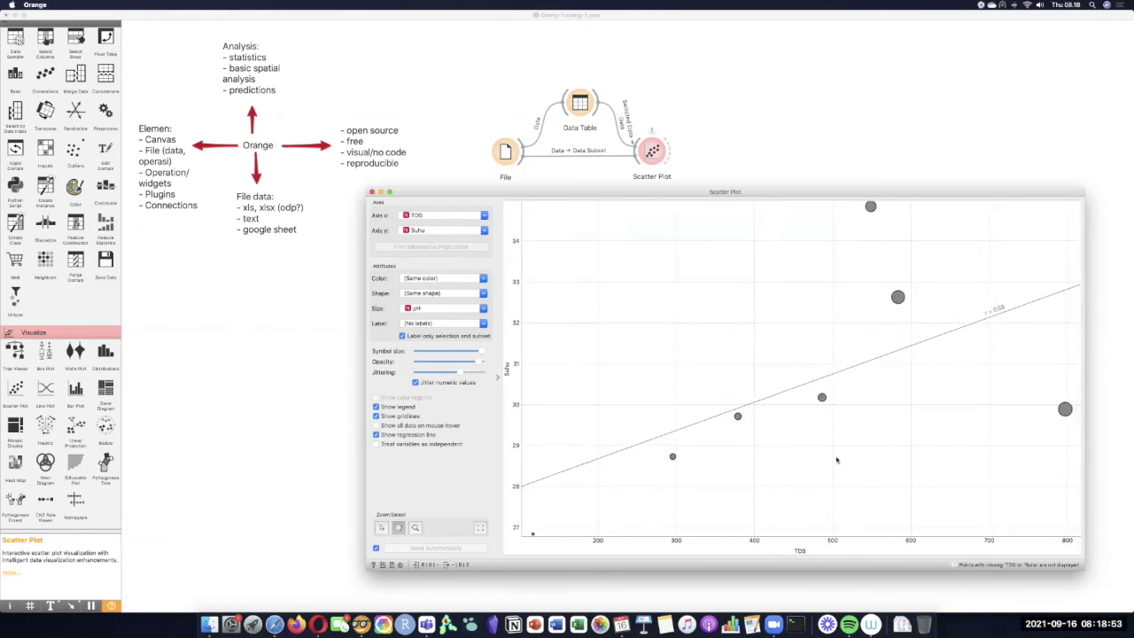
{"action": "scroll", "coordinate": [836, 460], "scroll_direction": "down", "scroll_amount": 10}
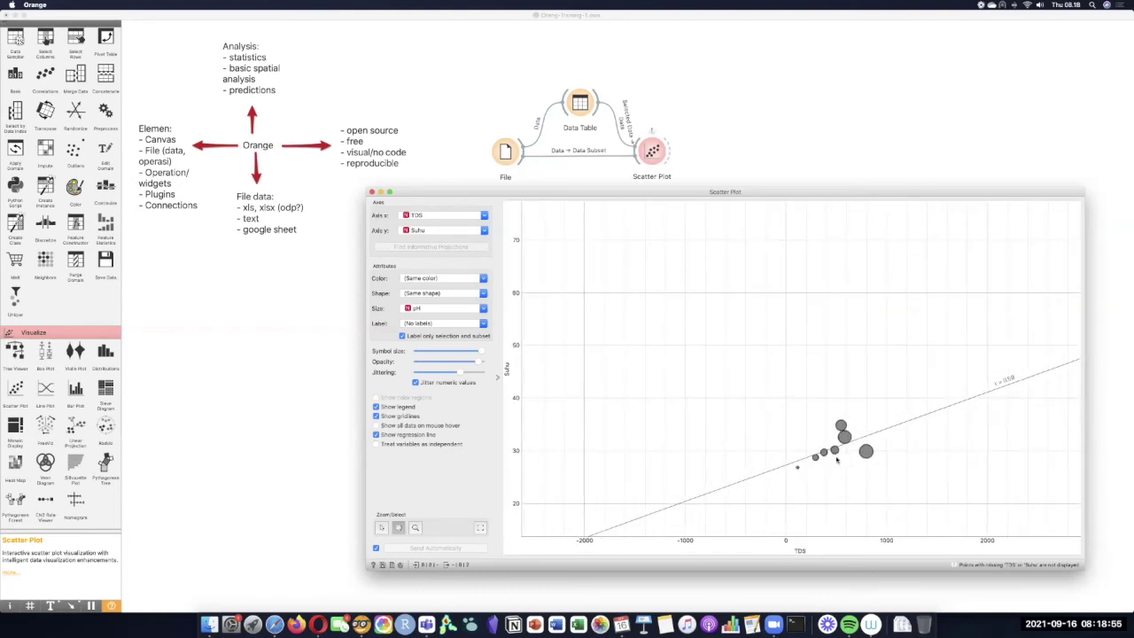
{"action": "left_click_drag", "start_coordinate": [848, 471], "coordinate": [821, 448]}
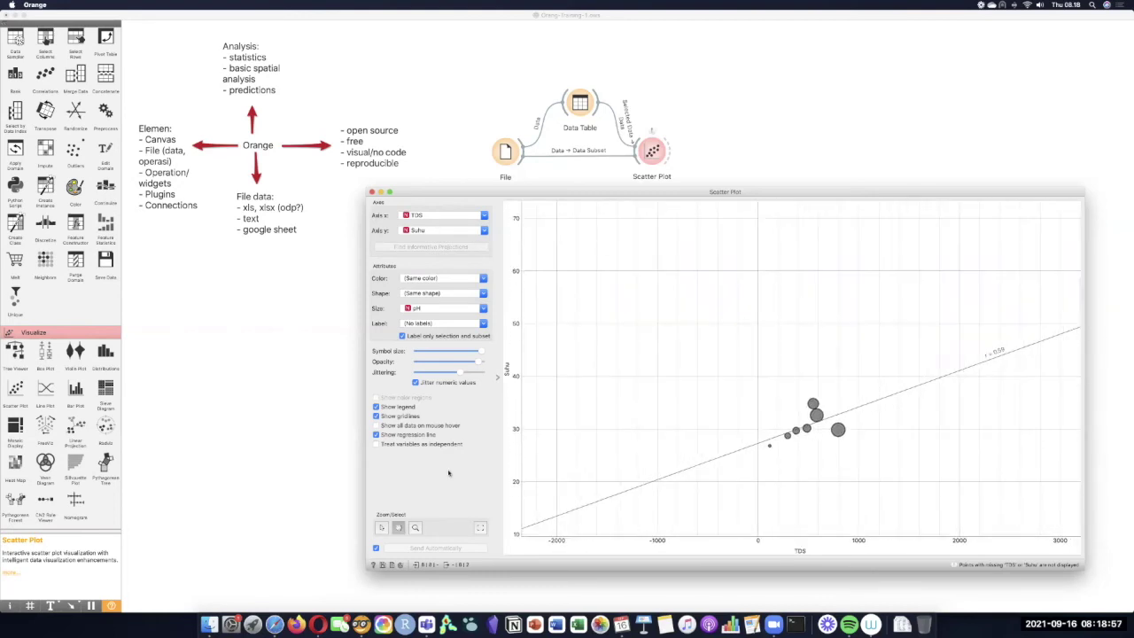
{"action": "left_click", "coordinate": [480, 529]}
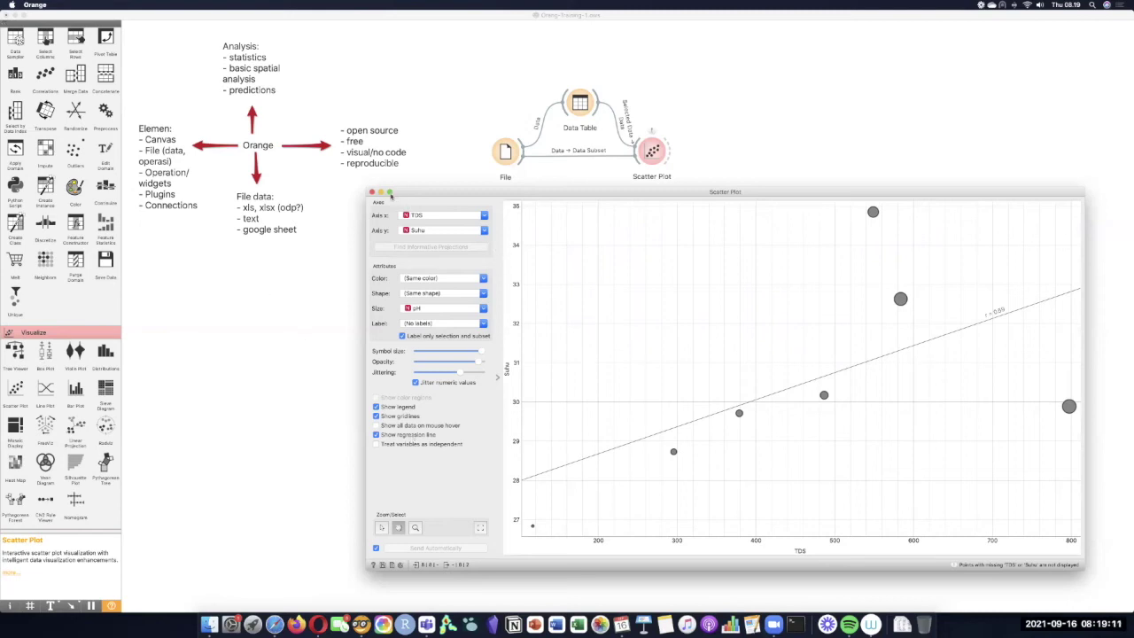
- Close the scatter plot window and add a Correlations widget to the canvas below the Scatter Plot widget
{"action": "left_click", "coordinate": [372, 192]}
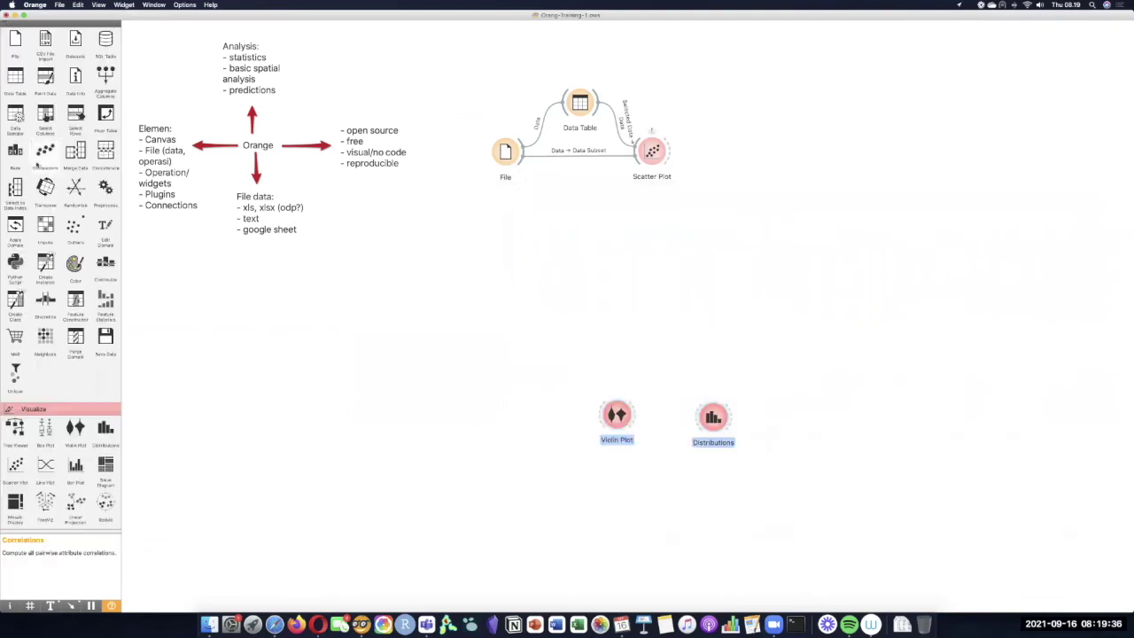
{"action": "left_click_drag", "start_coordinate": [45, 151], "coordinate": [661, 219]}
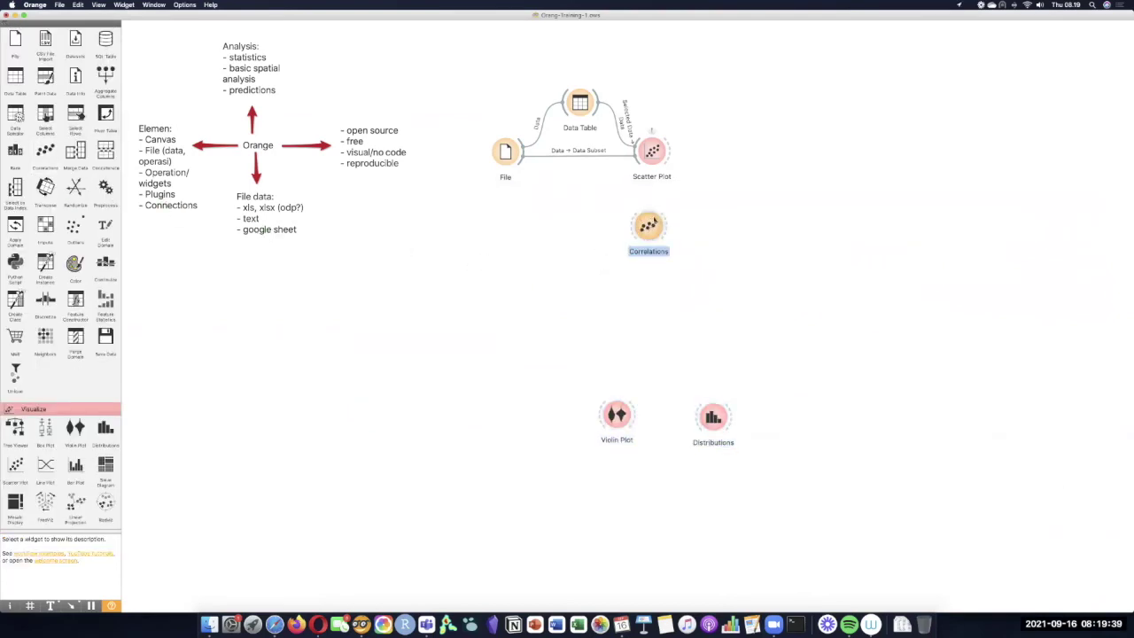
- Connect the File widget to Correlations, open it in an enlarged window, and examine the ranked Pearson correlation pairs
{"action": "left_click_drag", "start_coordinate": [522, 164], "coordinate": [655, 220]}
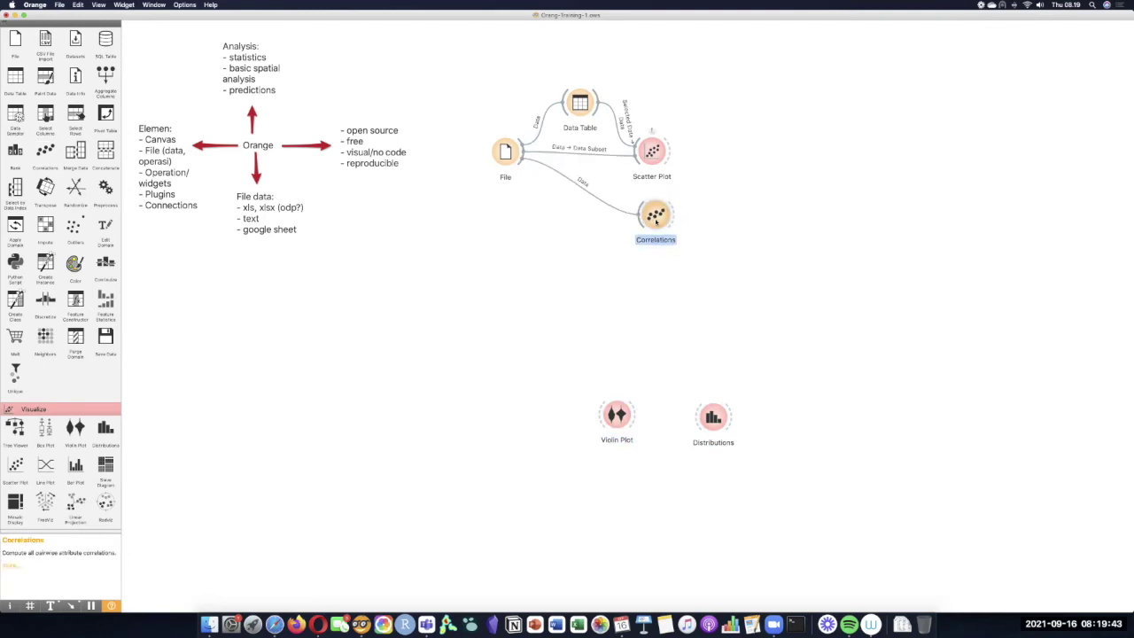
{"action": "double_click", "coordinate": [657, 222]}
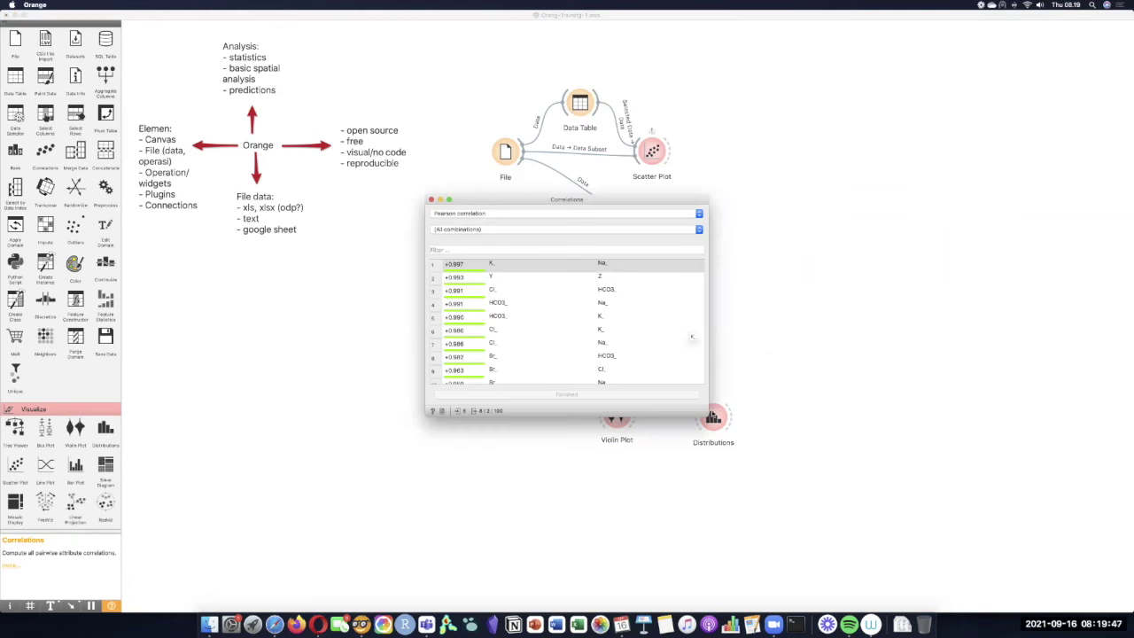
{"action": "left_click_drag", "start_coordinate": [709, 414], "coordinate": [1041, 548]}
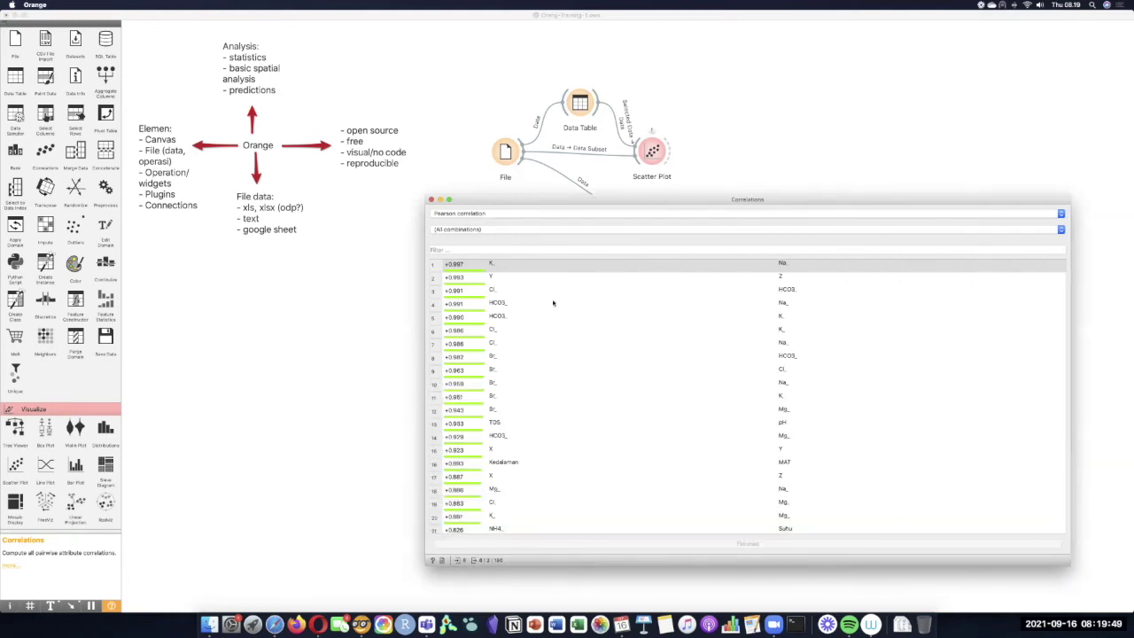
{"action": "left_click", "coordinate": [459, 214]}
{"action": "left_click", "coordinate": [458, 214]}
{"action": "scroll", "coordinate": [483, 329], "scroll_direction": "down", "scroll_amount": 5}
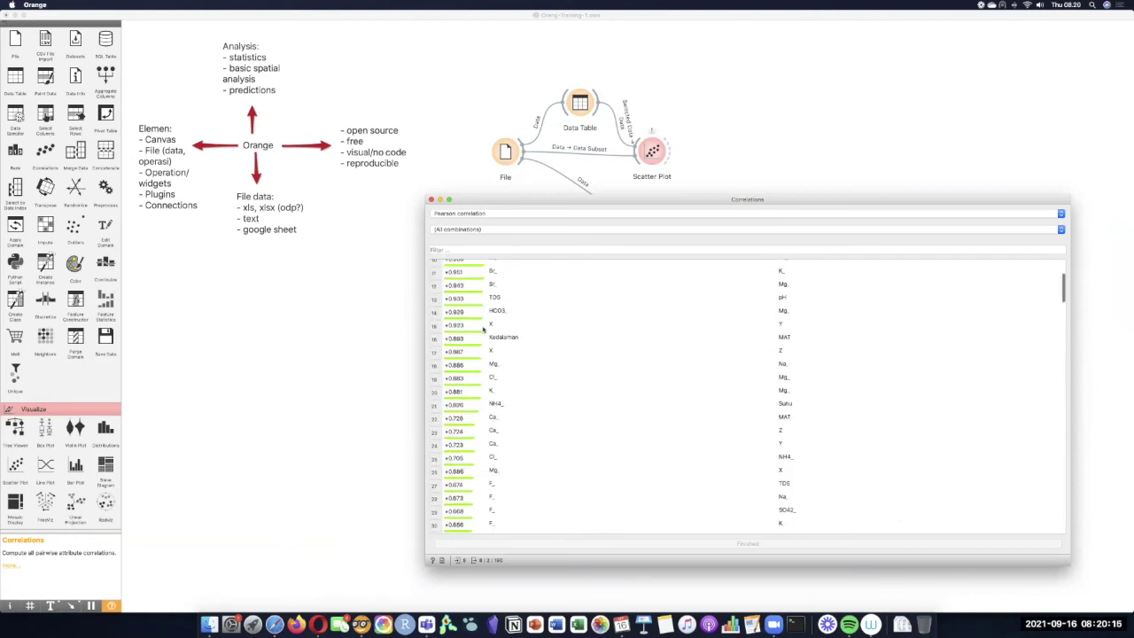
{"action": "scroll", "coordinate": [484, 328], "scroll_direction": "down", "scroll_amount": 4}
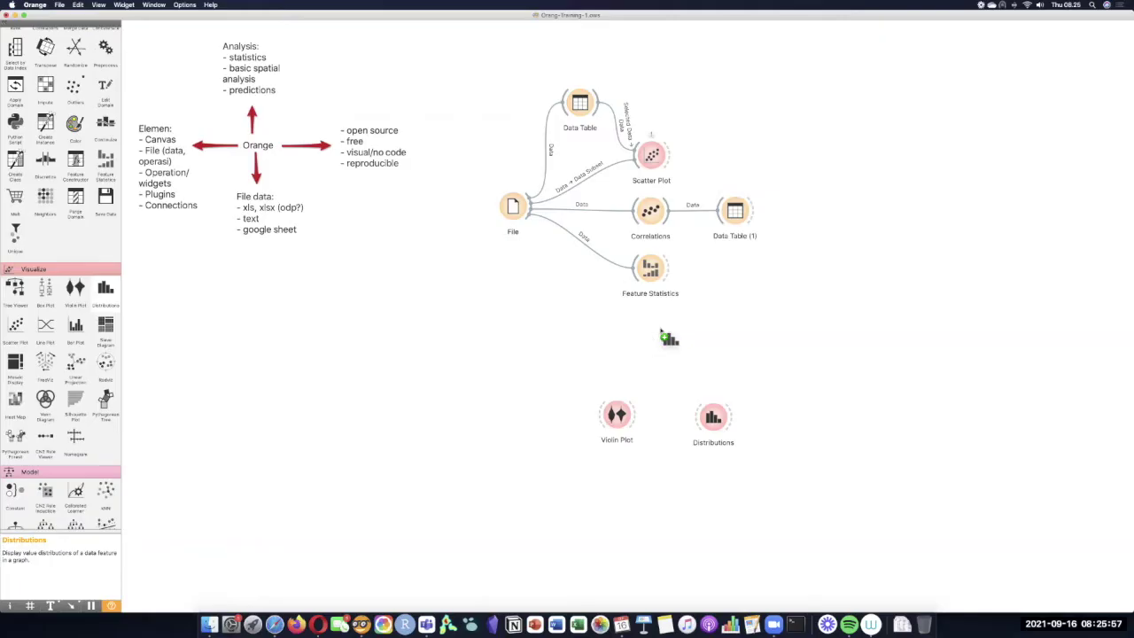
- Add a second Distributions widget below Feature Statistics, connect the File widget to it, and open it
{"action": "left_click_drag", "start_coordinate": [665, 342], "coordinate": [661, 329]}
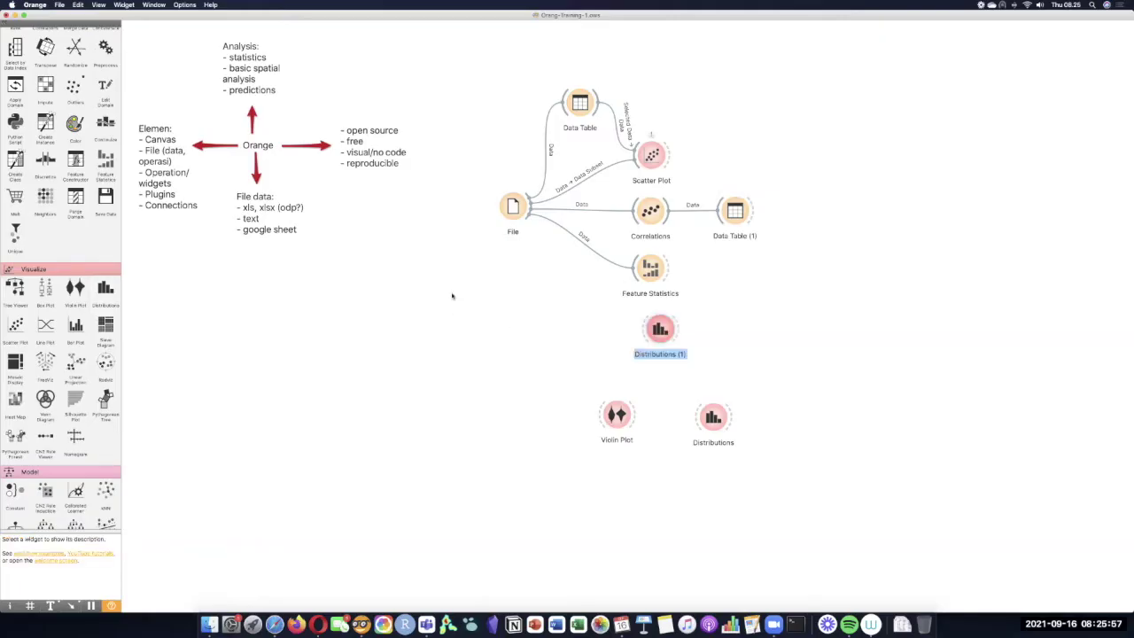
{"action": "left_click_drag", "start_coordinate": [526, 222], "coordinate": [638, 336]}
{"action": "double_click", "coordinate": [657, 331]}
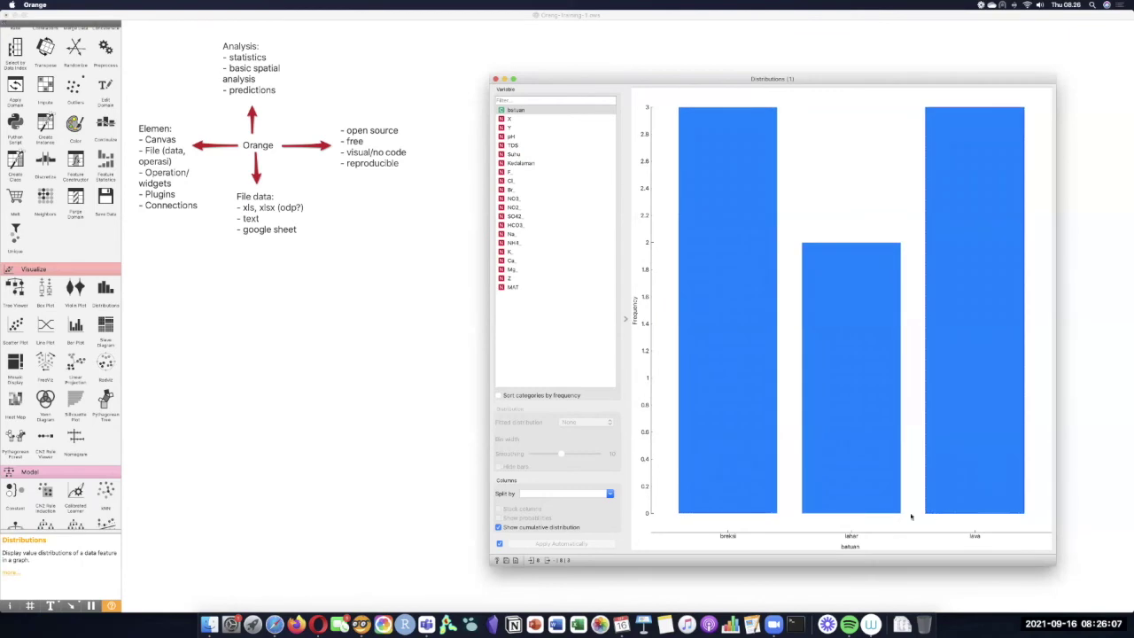
- Compare the distributions of batuan, Suhu, Kedalaman, and each variable from F_ through NO2_
{"action": "left_click", "coordinate": [514, 111]}
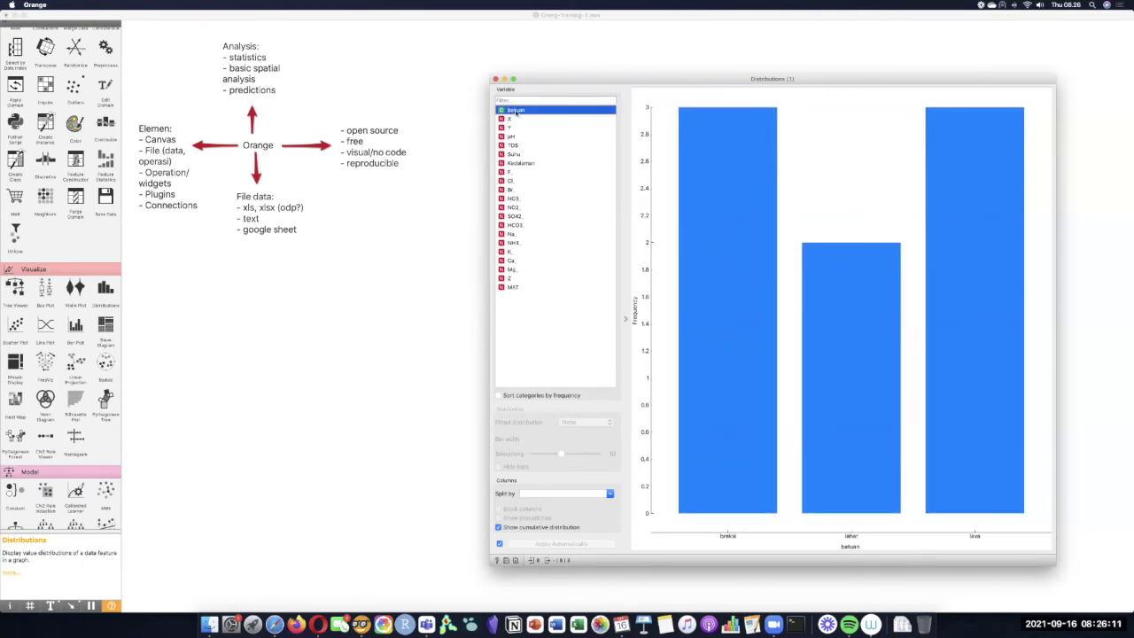
{"action": "left_click", "coordinate": [519, 156]}
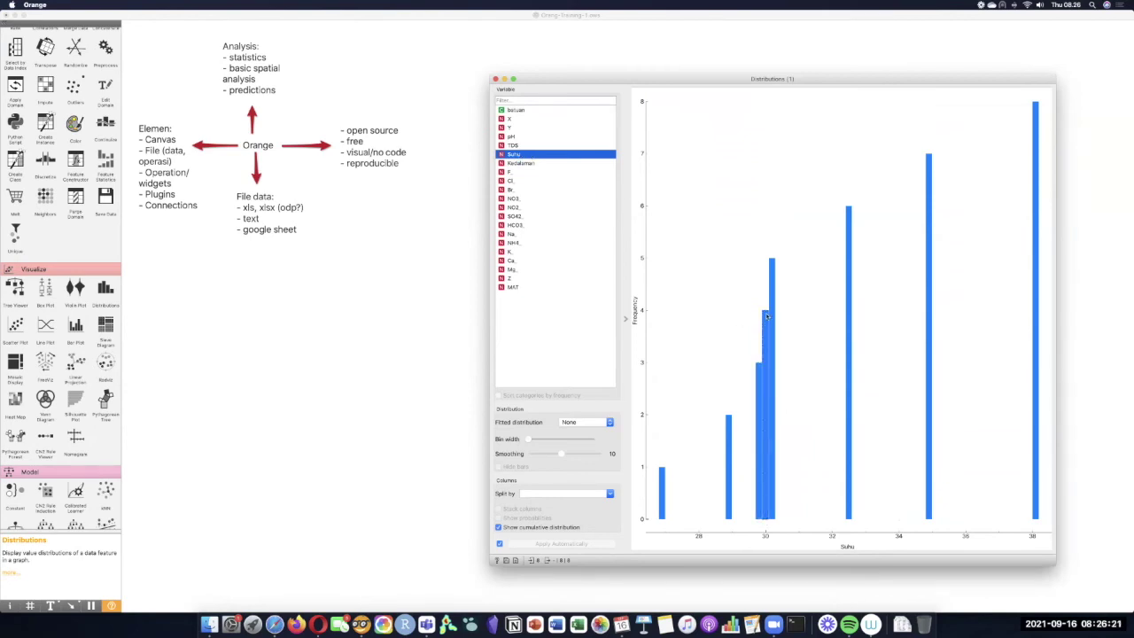
{"action": "mouse_move", "coordinate": [767, 316]}
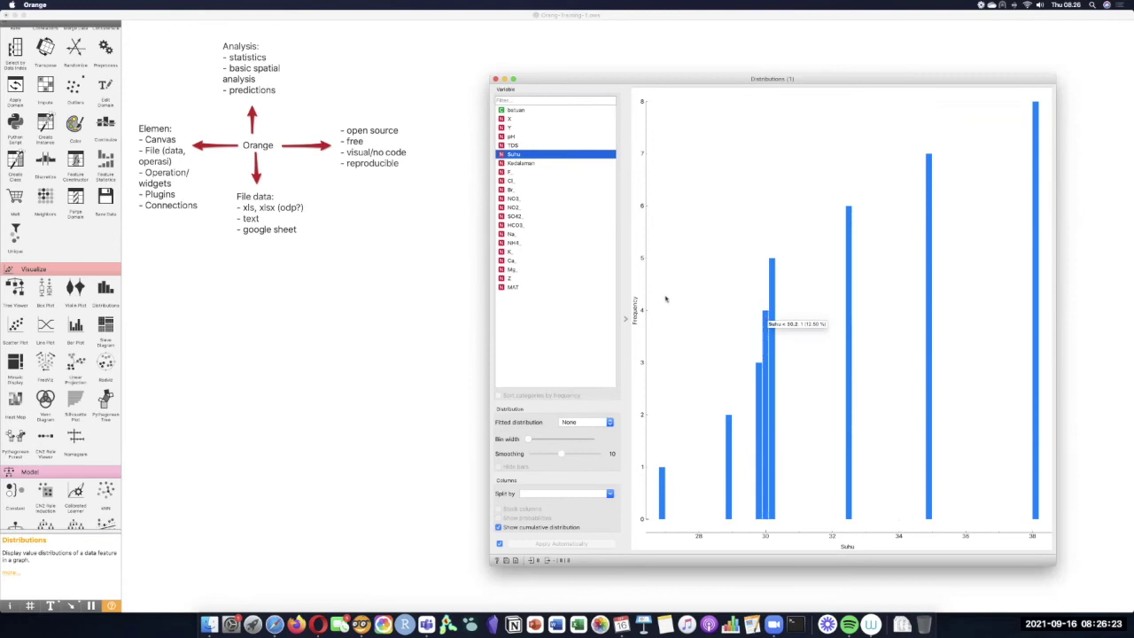
{"action": "left_click", "coordinate": [536, 164]}
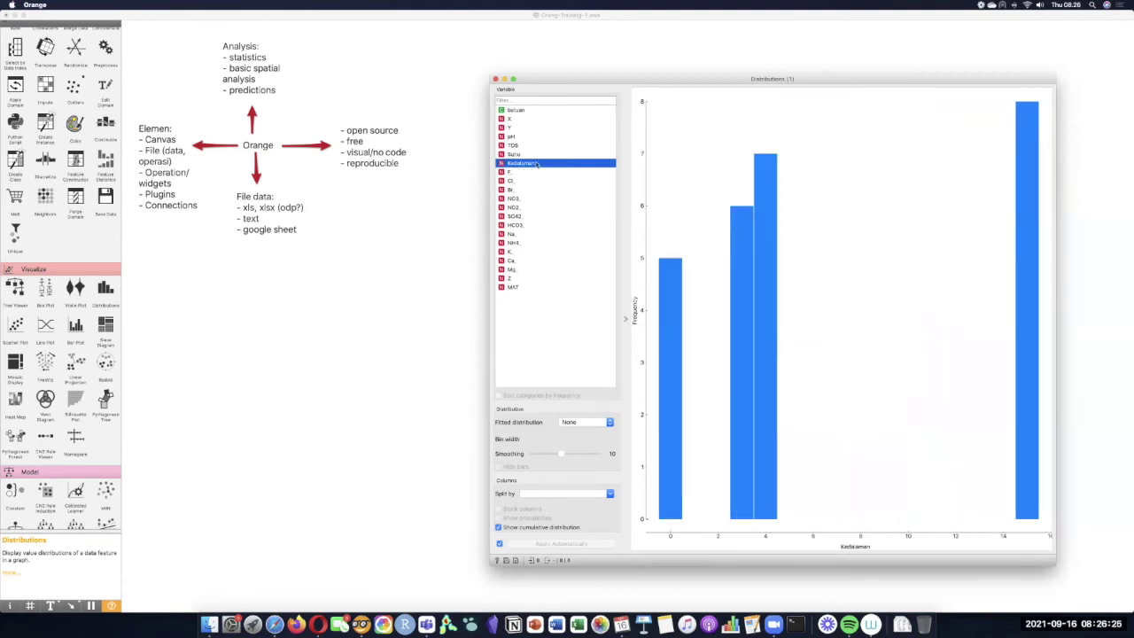
{"action": "left_click", "coordinate": [535, 173]}
{"action": "key", "text": "Down"}
{"action": "key", "text": "Down"}
{"action": "key", "text": "Down"}
{"action": "key", "text": "Down"}
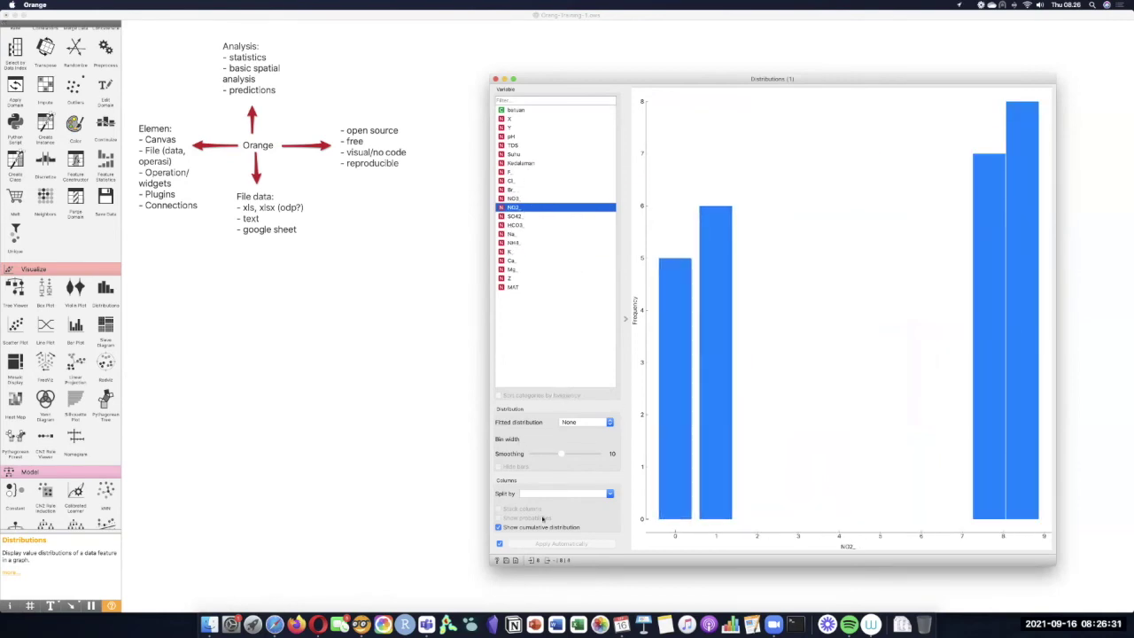
- Look at the image-saving dialog for the NO2_ distribution without saving, and close the Distributions window
{"action": "left_click", "coordinate": [506, 560]}
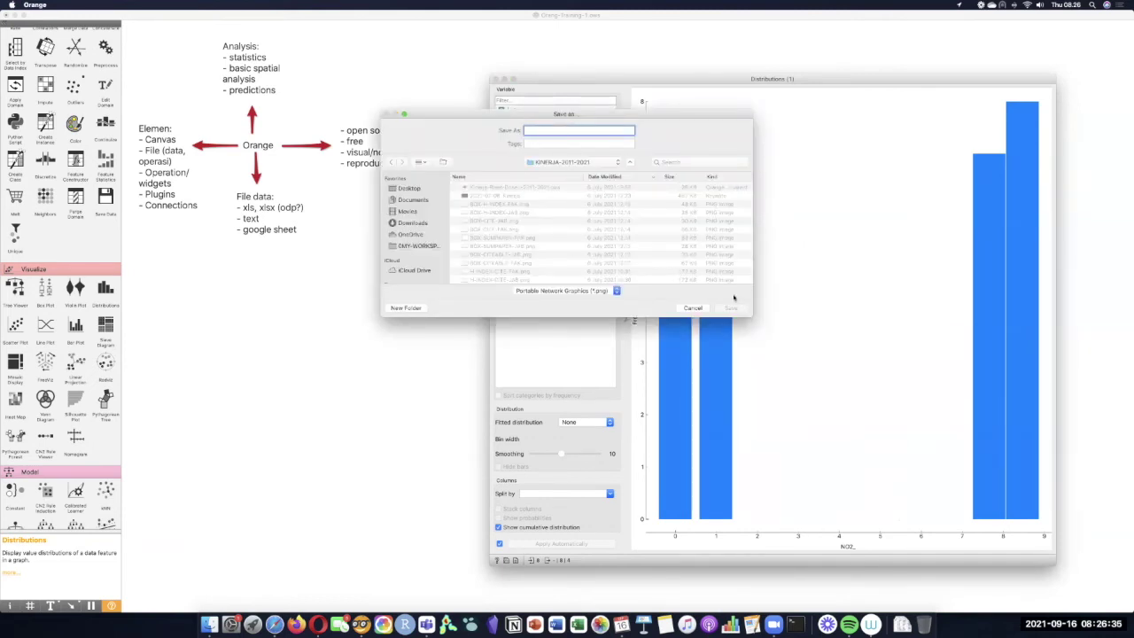
{"action": "left_click", "coordinate": [693, 308]}
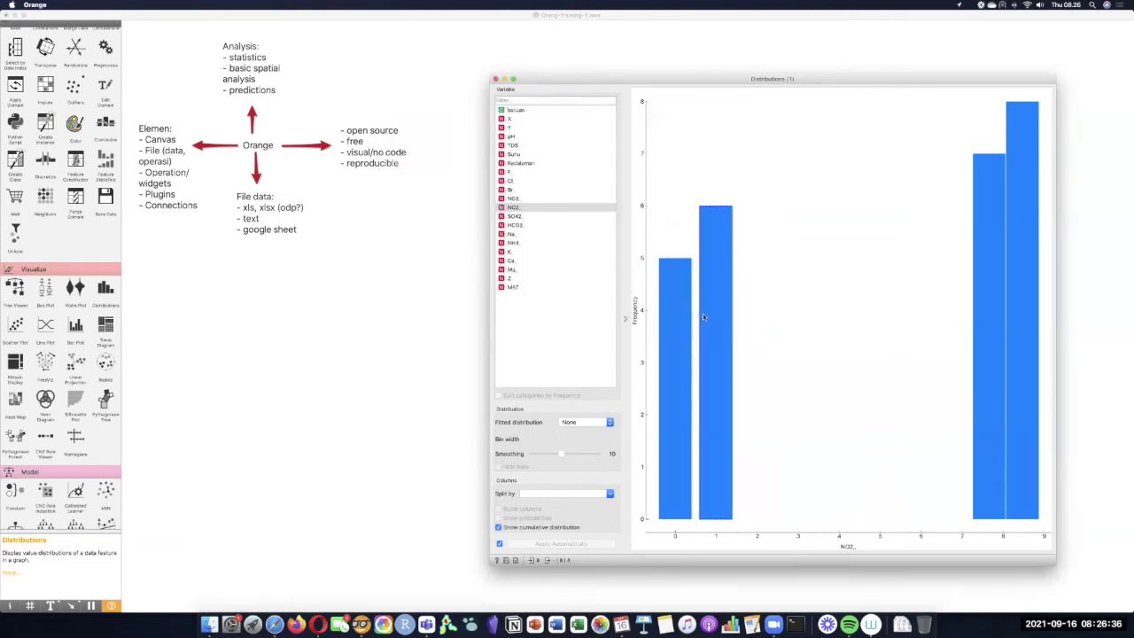
{"action": "left_click", "coordinate": [495, 79]}
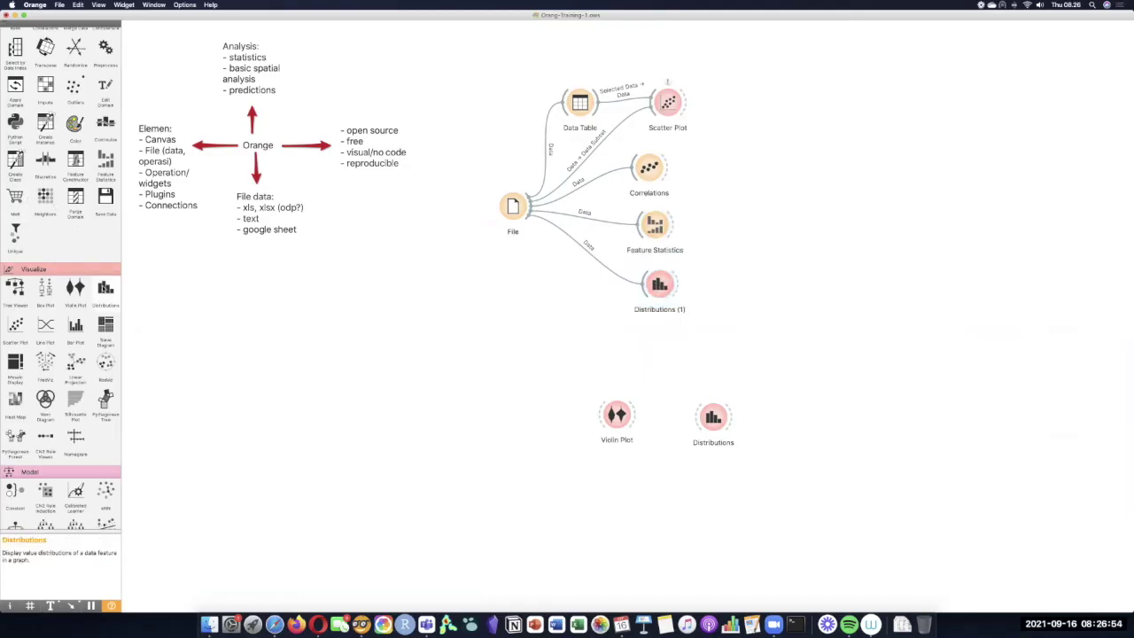
- Add a Bar Plot widget below the connected Distributions widget, link the File widget to it, and open it
{"action": "left_click_drag", "start_coordinate": [75, 325], "coordinate": [662, 335]}
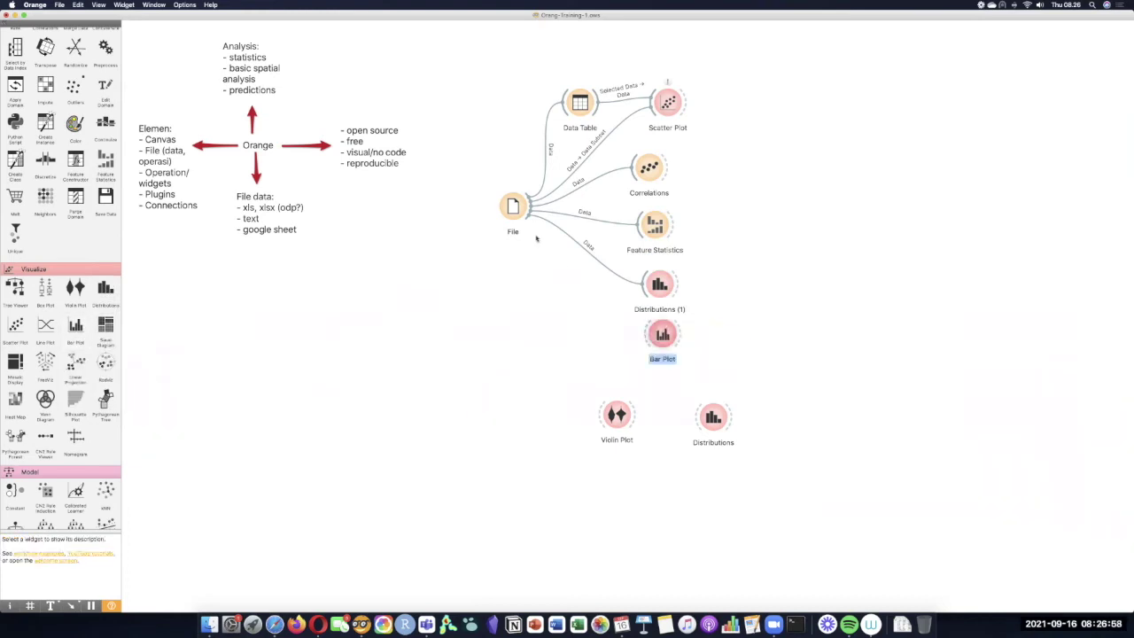
{"action": "left_click_drag", "start_coordinate": [529, 206], "coordinate": [660, 336]}
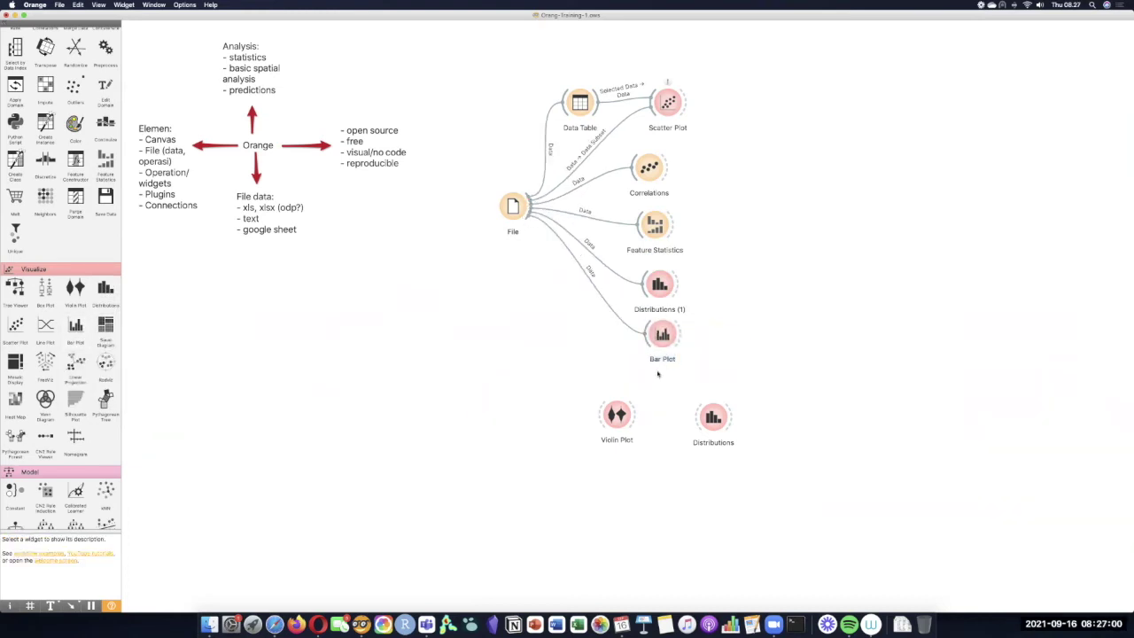
{"action": "double_click", "coordinate": [663, 336]}
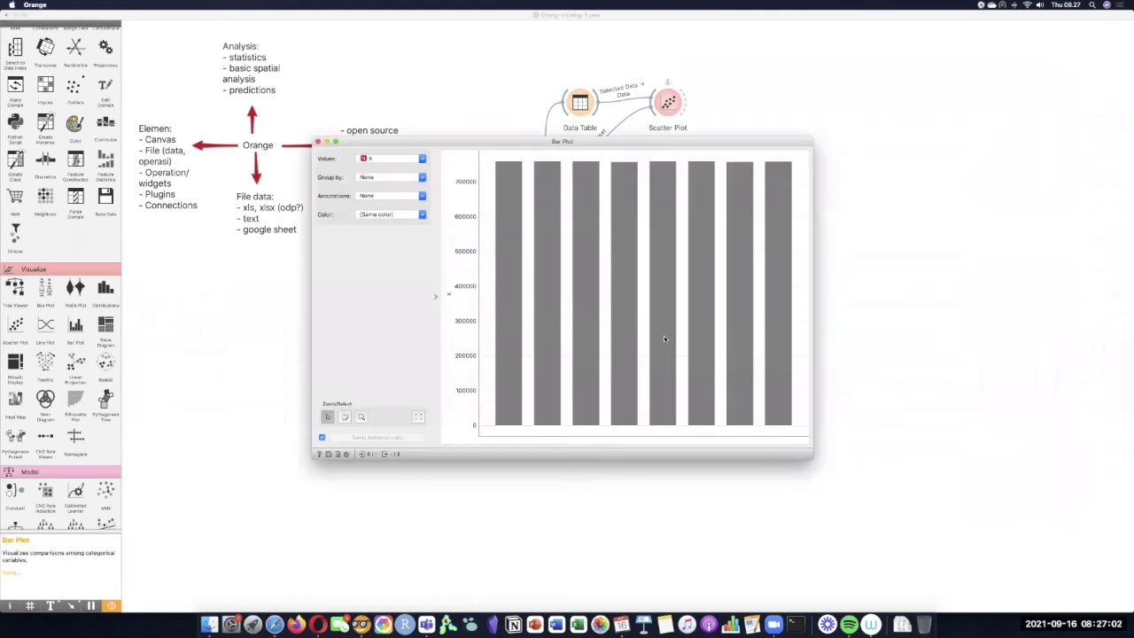
- Plot TDS values in the bar plot, grouped by batuan
{"action": "left_click", "coordinate": [378, 160]}
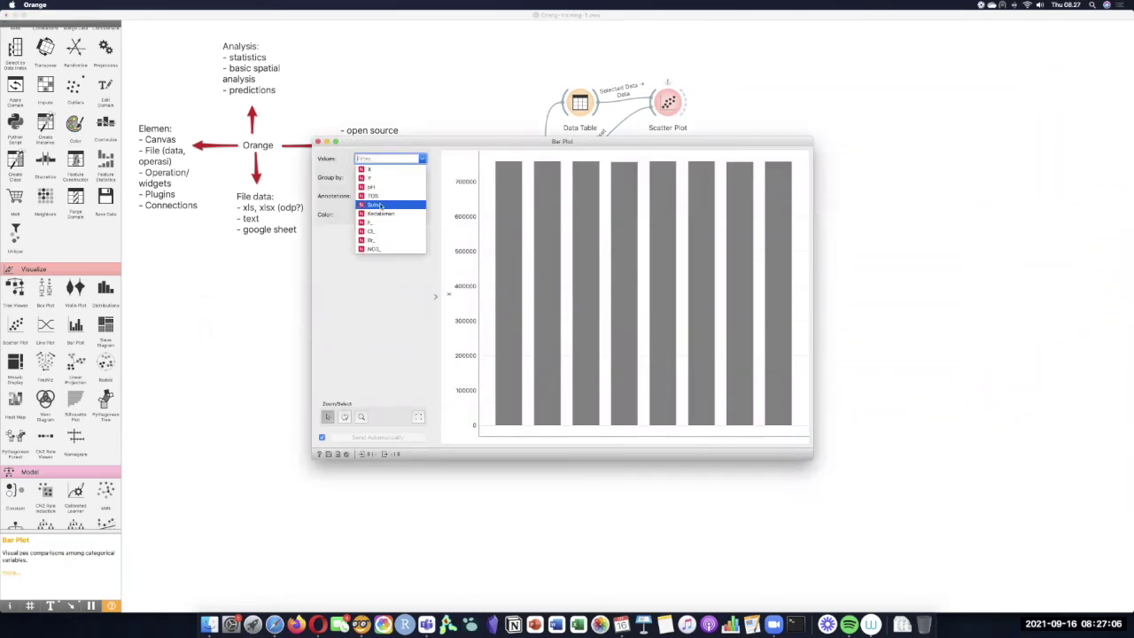
{"action": "left_click", "coordinate": [380, 196]}
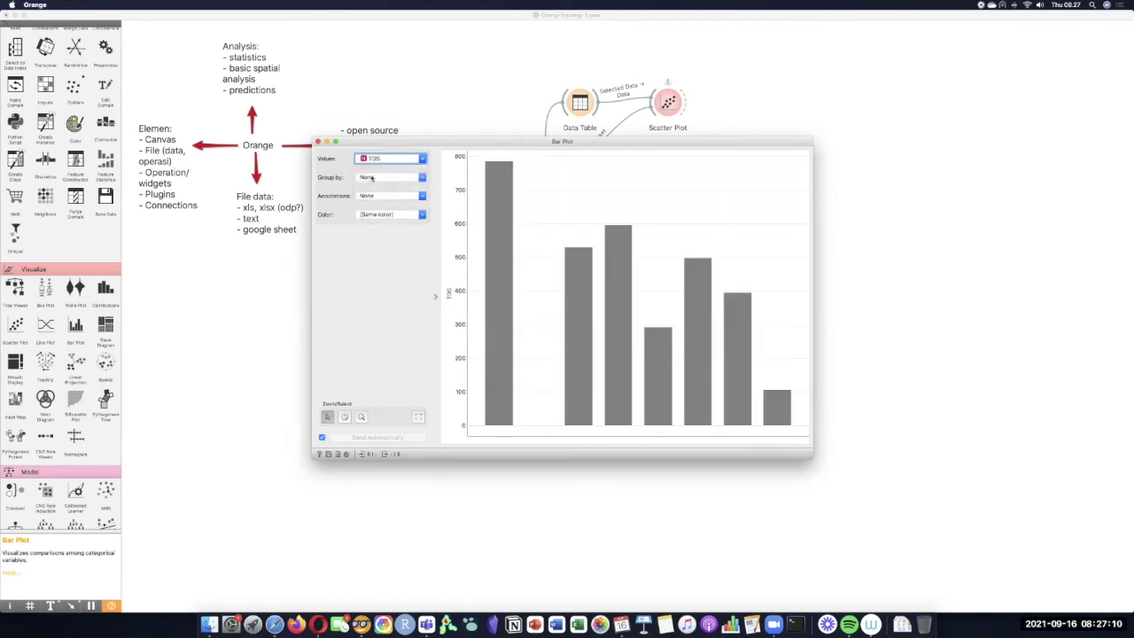
{"action": "left_click", "coordinate": [372, 177]}
{"action": "left_click", "coordinate": [377, 210]}
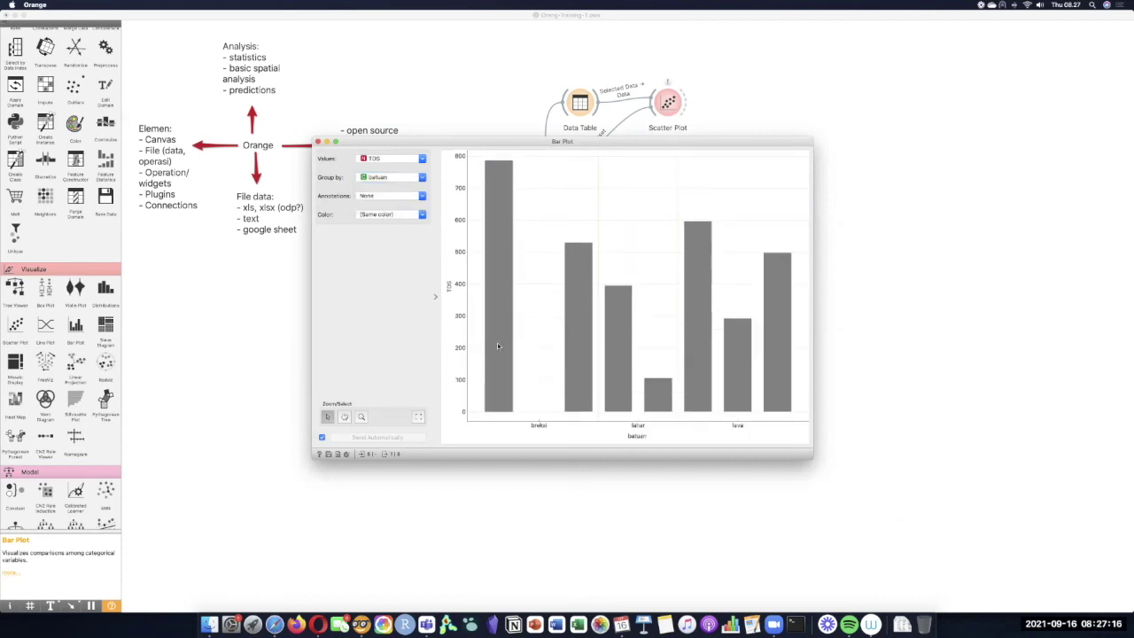
- Inspect the data details of individual bars in the breksi and lahar groups
{"action": "mouse_move", "coordinate": [498, 345]}
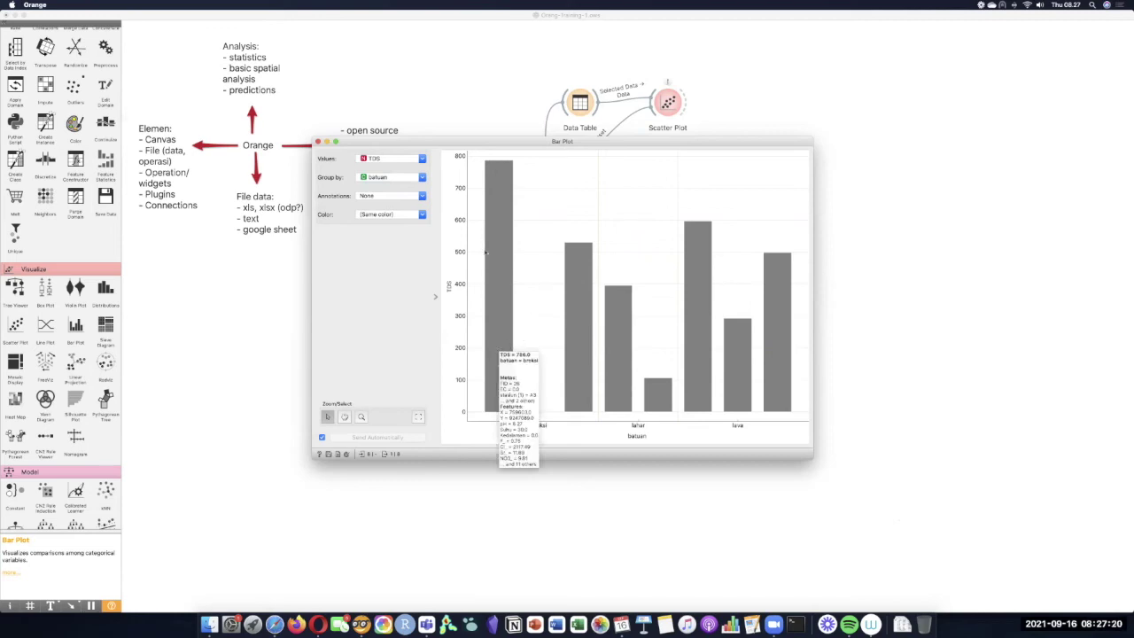
{"action": "left_click", "coordinate": [507, 168]}
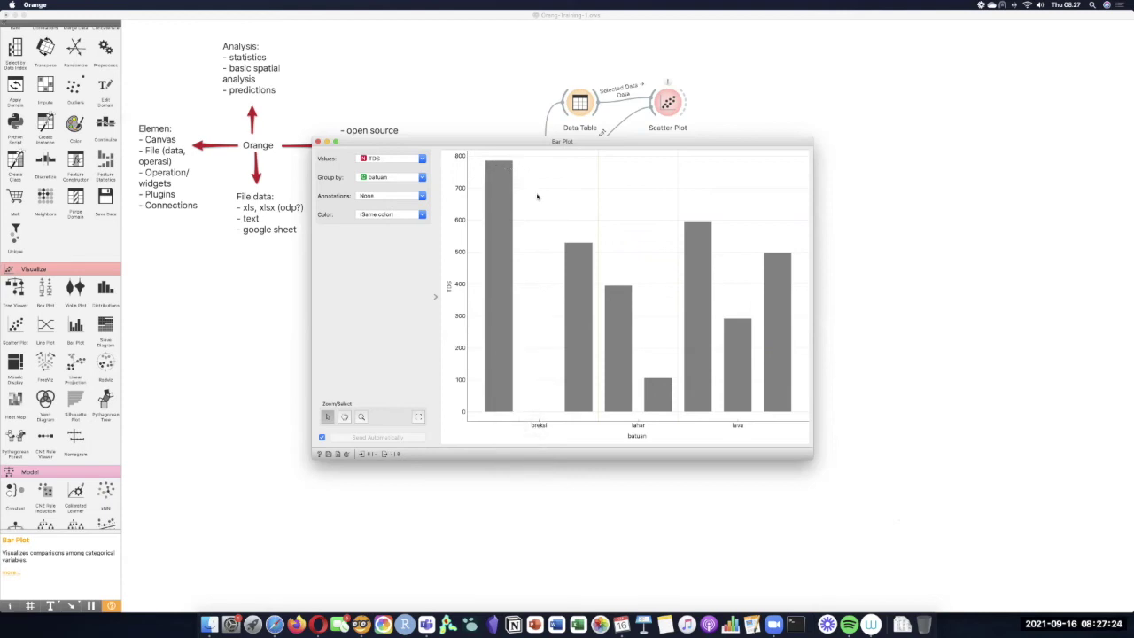
{"action": "left_click", "coordinate": [576, 257]}
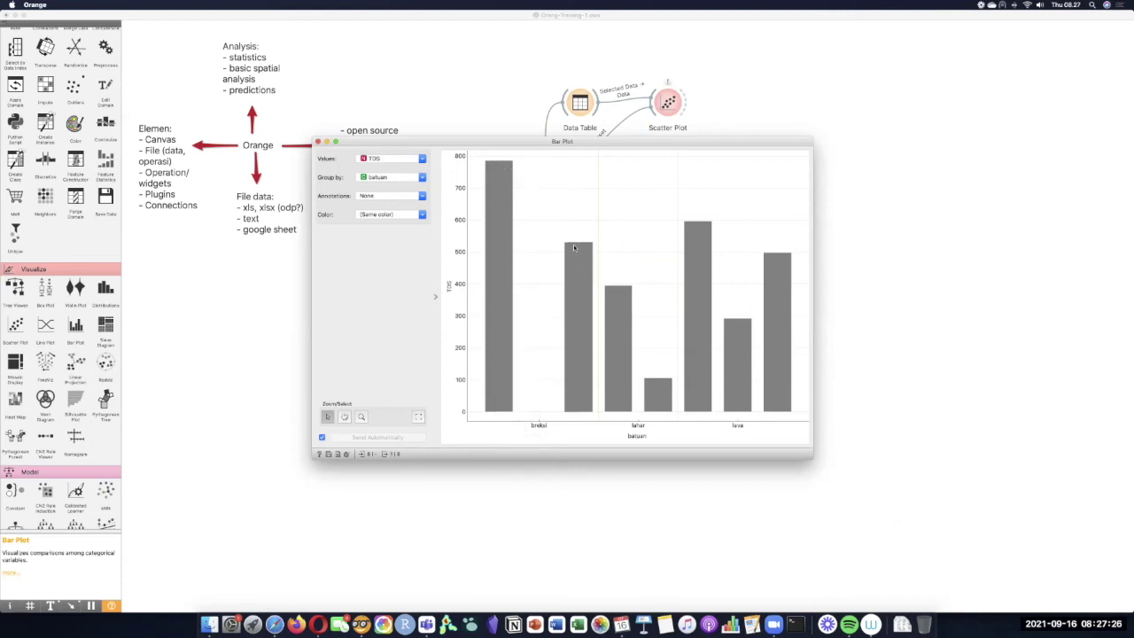
{"action": "mouse_move", "coordinate": [576, 246]}
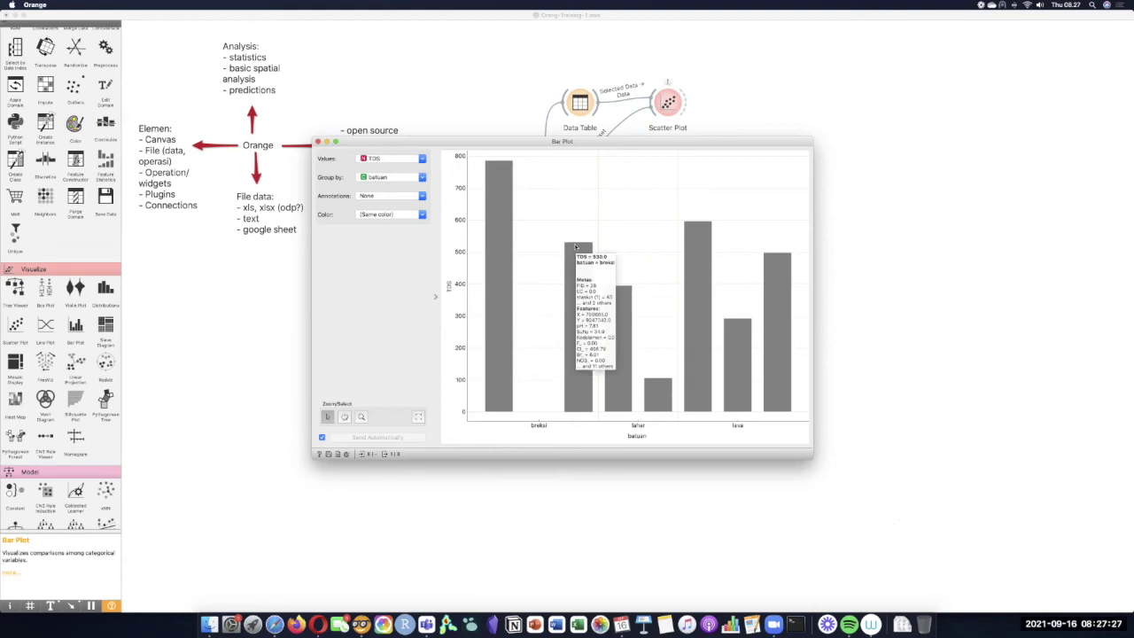
{"action": "mouse_move", "coordinate": [616, 363]}
{"action": "left_click", "coordinate": [646, 350]}
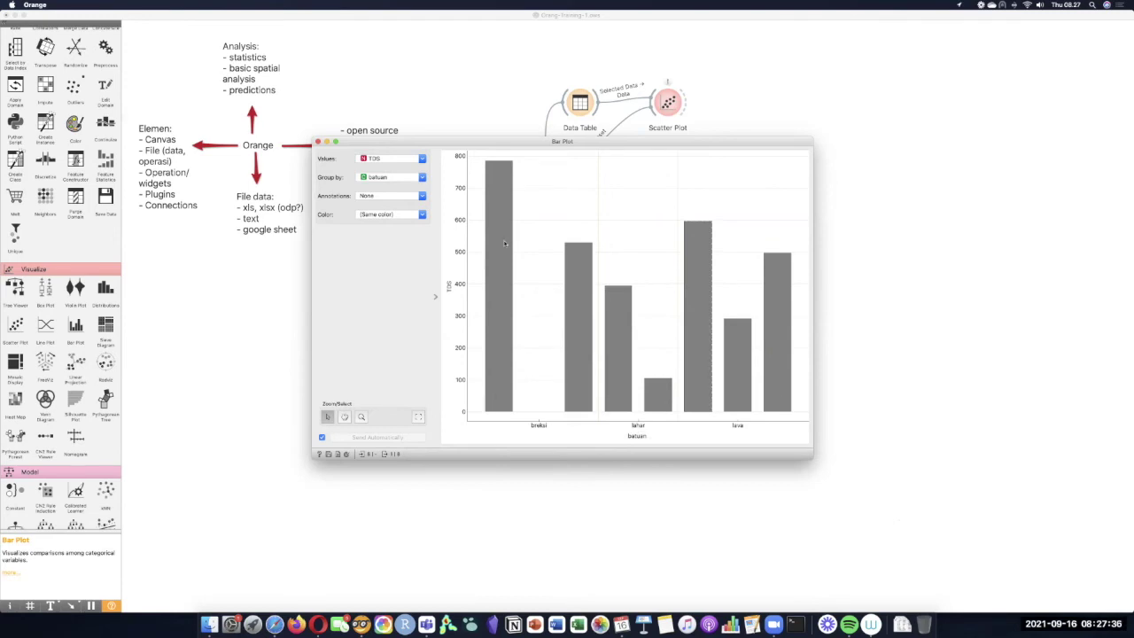
- Annotate the bars with FID and color them by batuan
{"action": "left_click", "coordinate": [410, 196]}
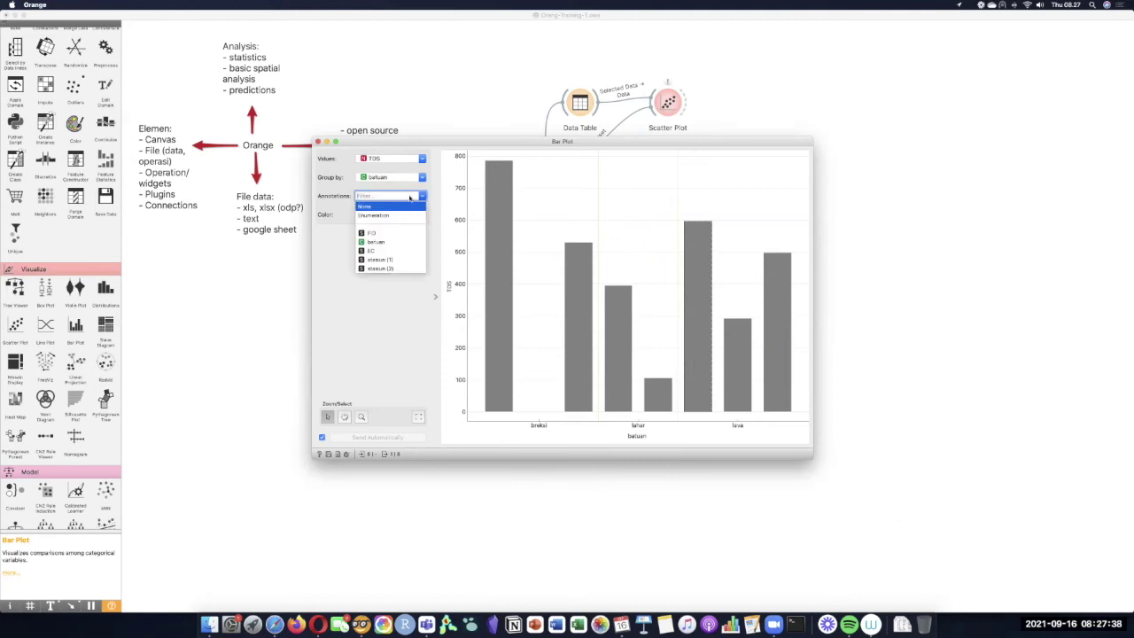
{"action": "left_click", "coordinate": [398, 236]}
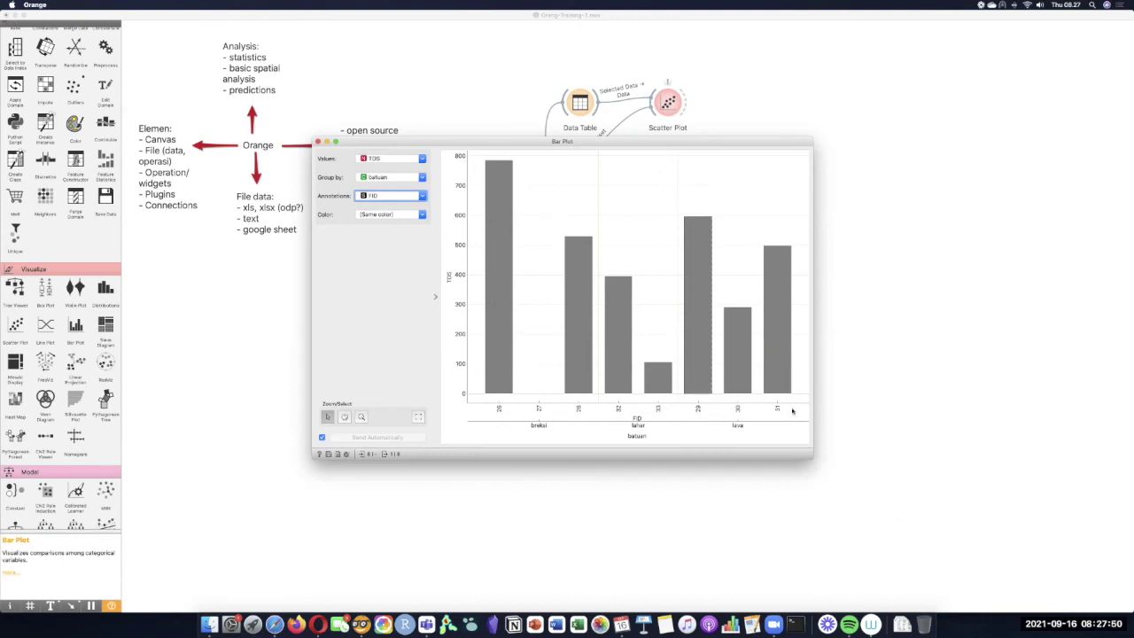
{"action": "left_click", "coordinate": [411, 215]}
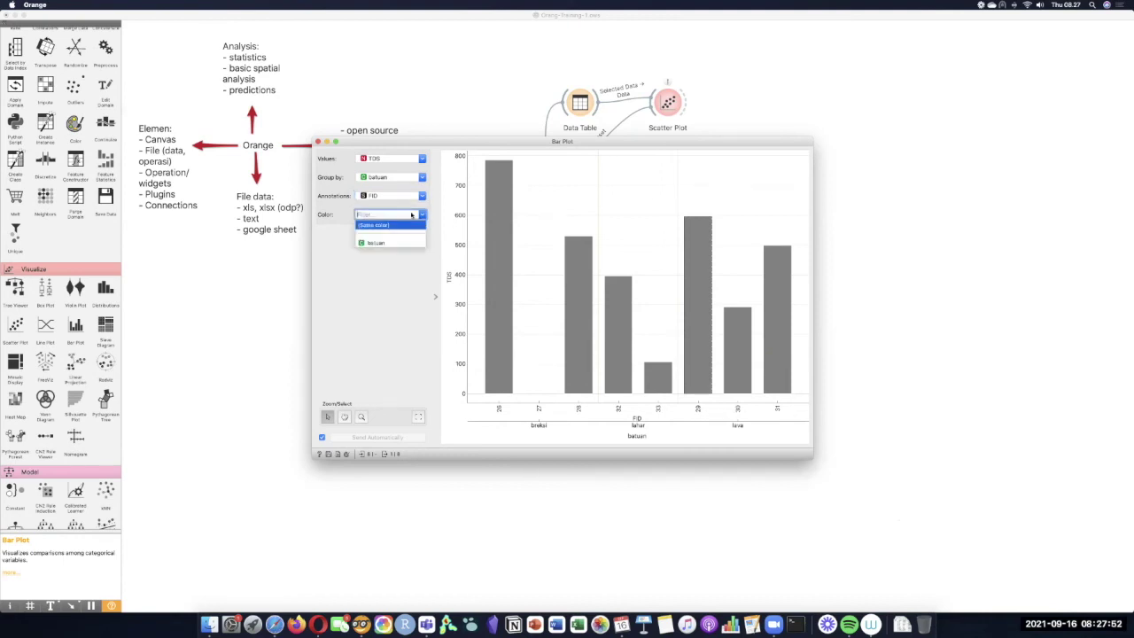
{"action": "left_click", "coordinate": [403, 242]}
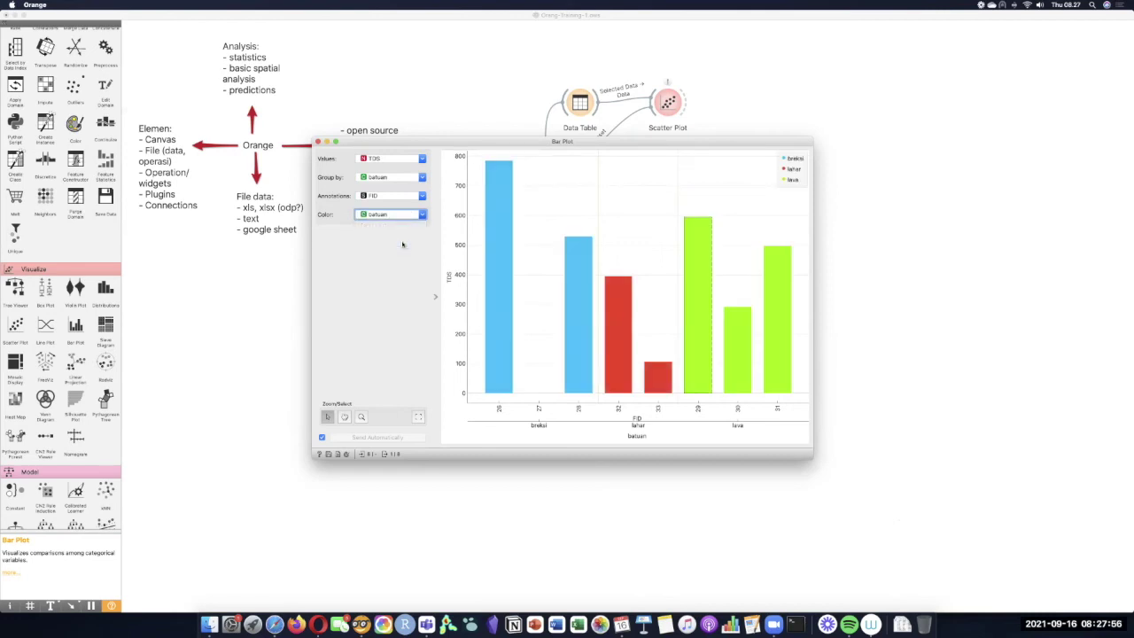
- Set the bar plot's grouping to None and close the plot window
{"action": "left_click", "coordinate": [407, 178]}
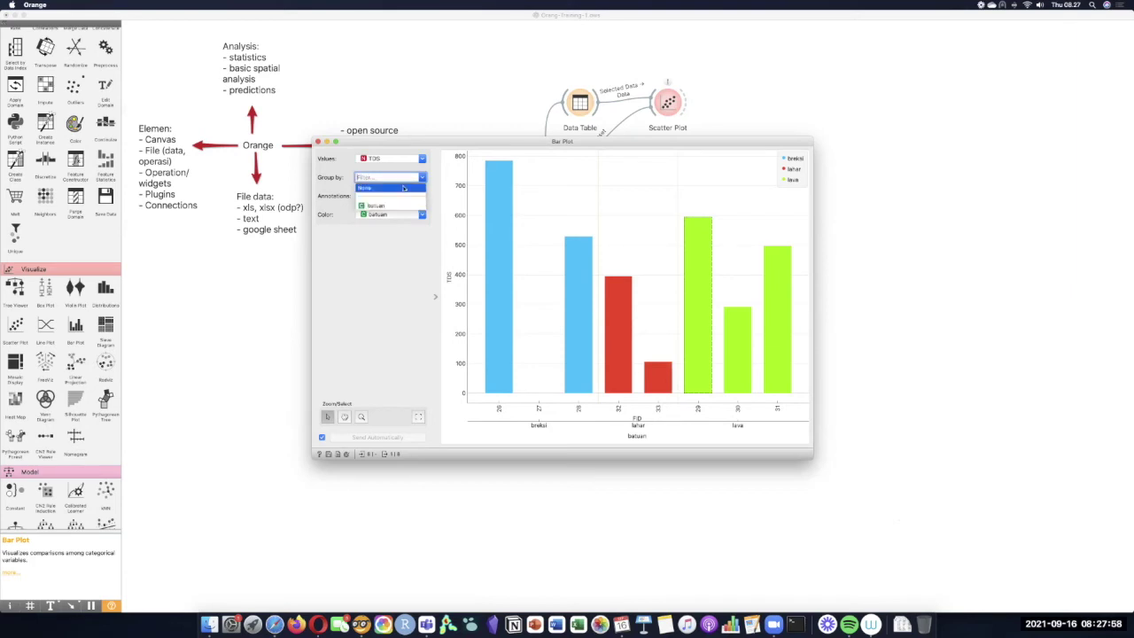
{"action": "left_click", "coordinate": [403, 187]}
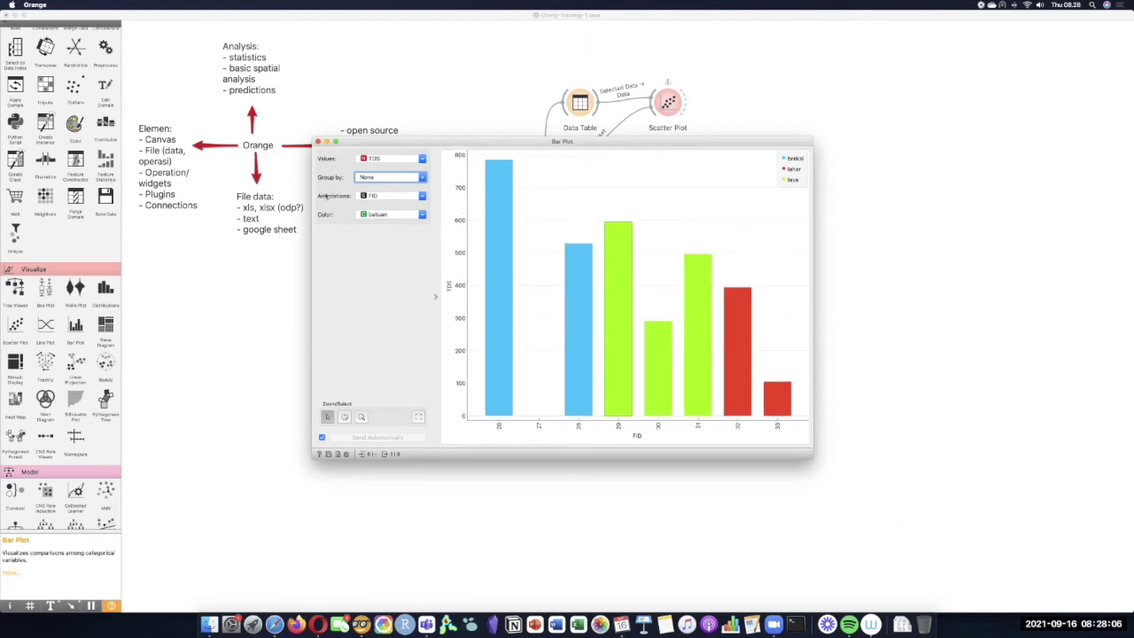
{"action": "left_click", "coordinate": [318, 142]}
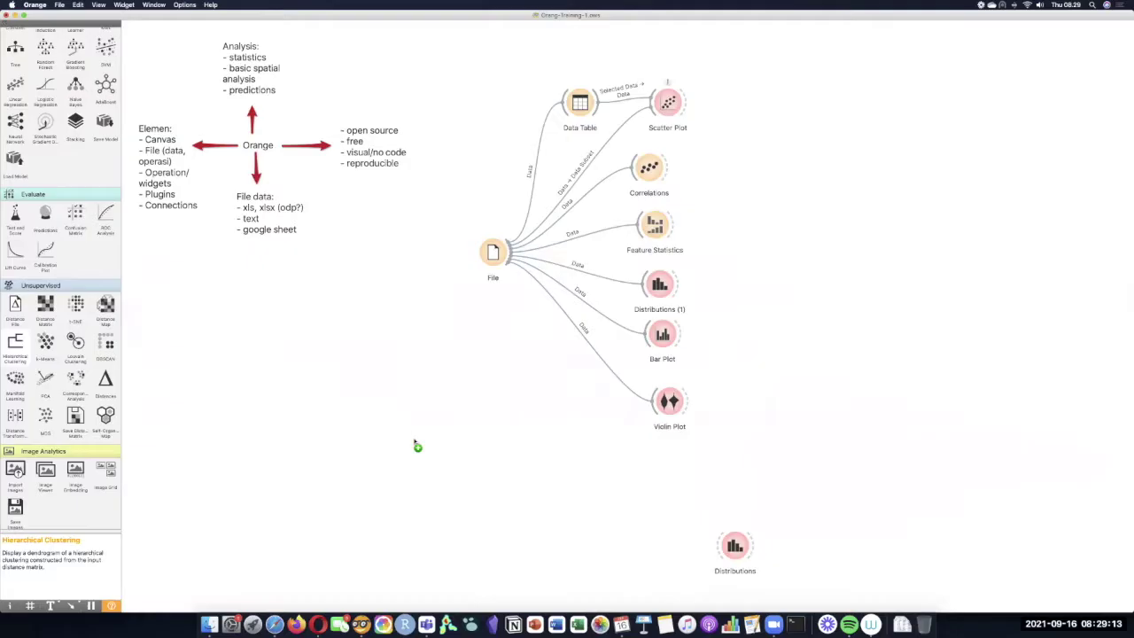
- Add a Hierarchical Clustering widget below the Violin Plot and shift the Violin Plot slightly upward
{"action": "left_click_drag", "start_coordinate": [417, 446], "coordinate": [667, 473]}
{"action": "left_click_drag", "start_coordinate": [662, 423], "coordinate": [663, 410]}
{"action": "left_click_drag", "start_coordinate": [652, 477], "coordinate": [619, 474]}
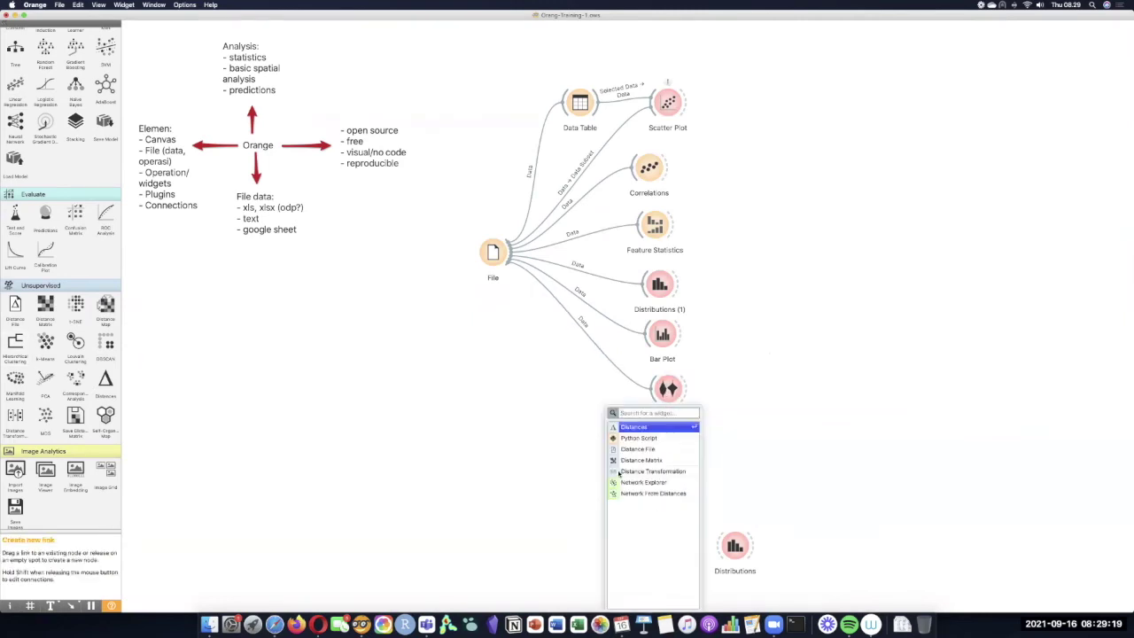
{"action": "key", "text": "Escape"}
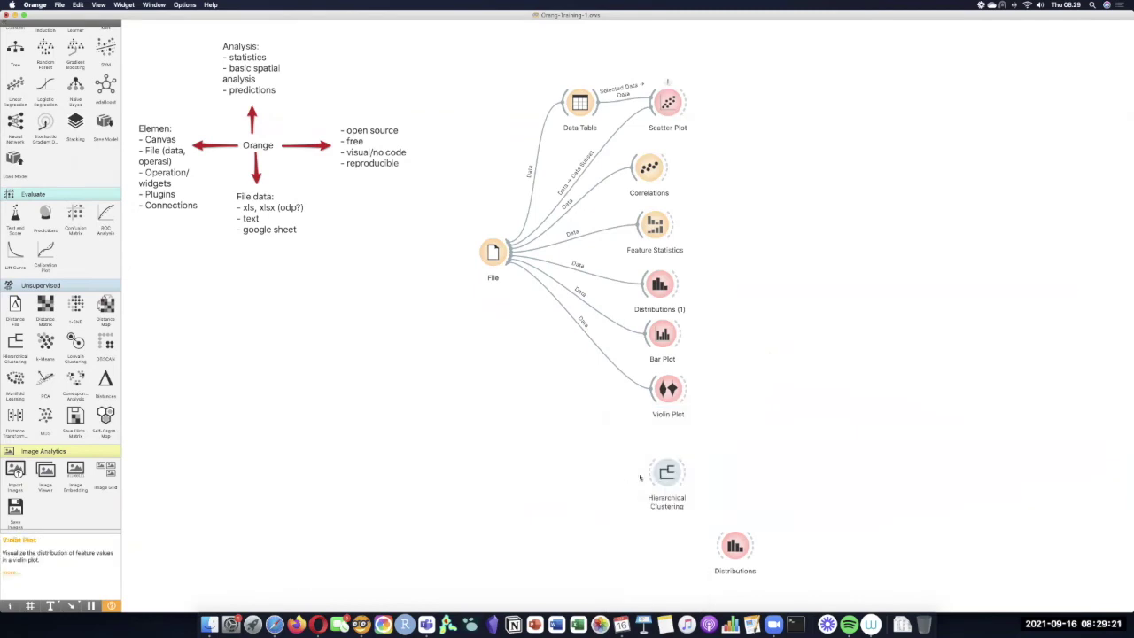
{"action": "left_click_drag", "start_coordinate": [630, 477], "coordinate": [606, 475]}
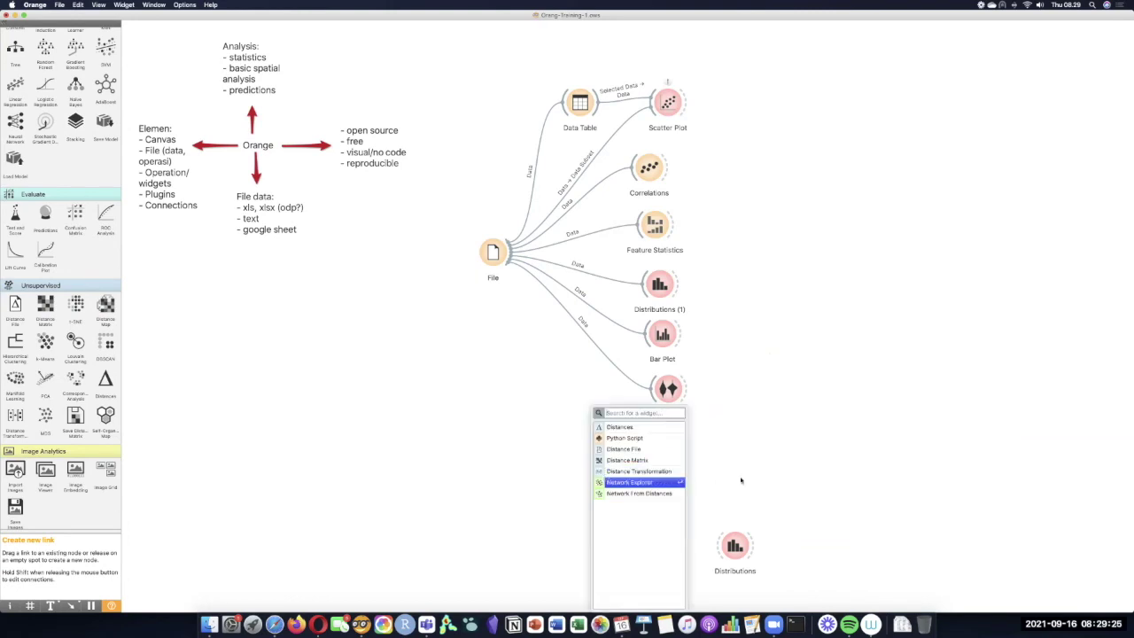
{"action": "key", "text": "Escape"}
{"action": "left_click_drag", "start_coordinate": [686, 473], "coordinate": [706, 475]}
{"action": "key", "text": "Escape"}
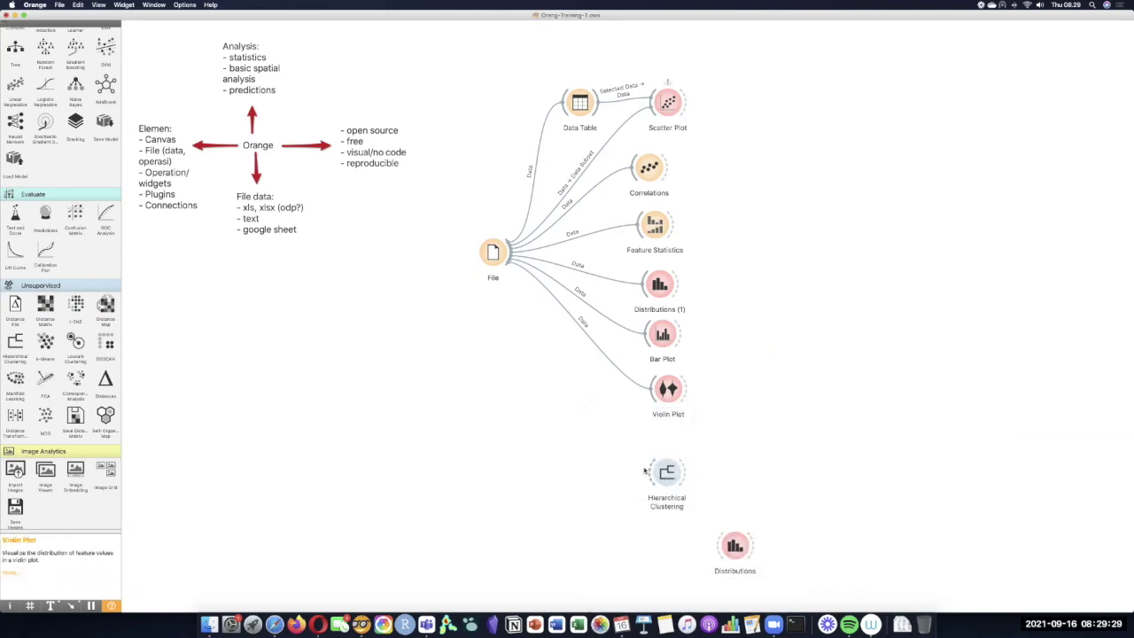
- Insert a Distances widget feeding the input of Hierarchical Clustering and move it slightly upward
{"action": "left_click_drag", "start_coordinate": [653, 473], "coordinate": [620, 473]}
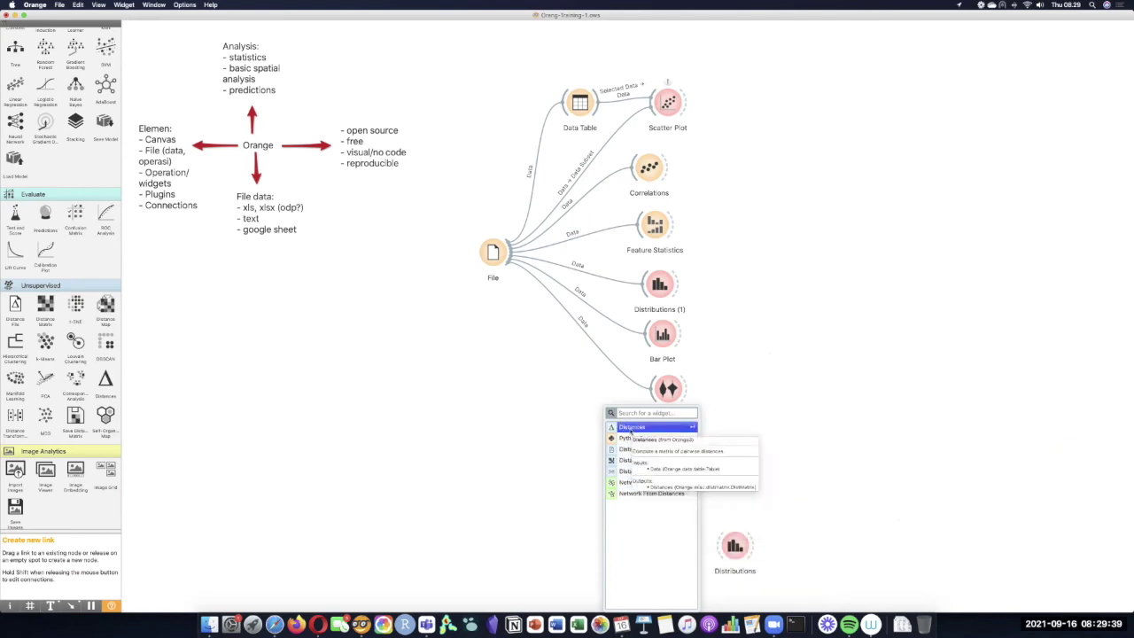
{"action": "left_click", "coordinate": [632, 429]}
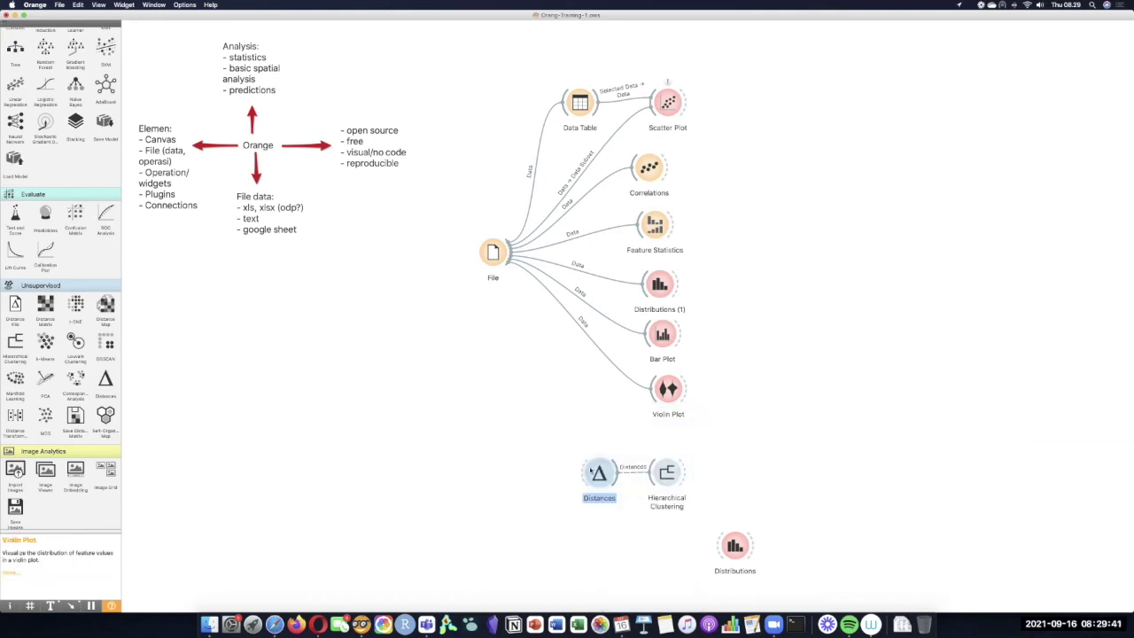
{"action": "left_click_drag", "start_coordinate": [592, 471], "coordinate": [589, 440]}
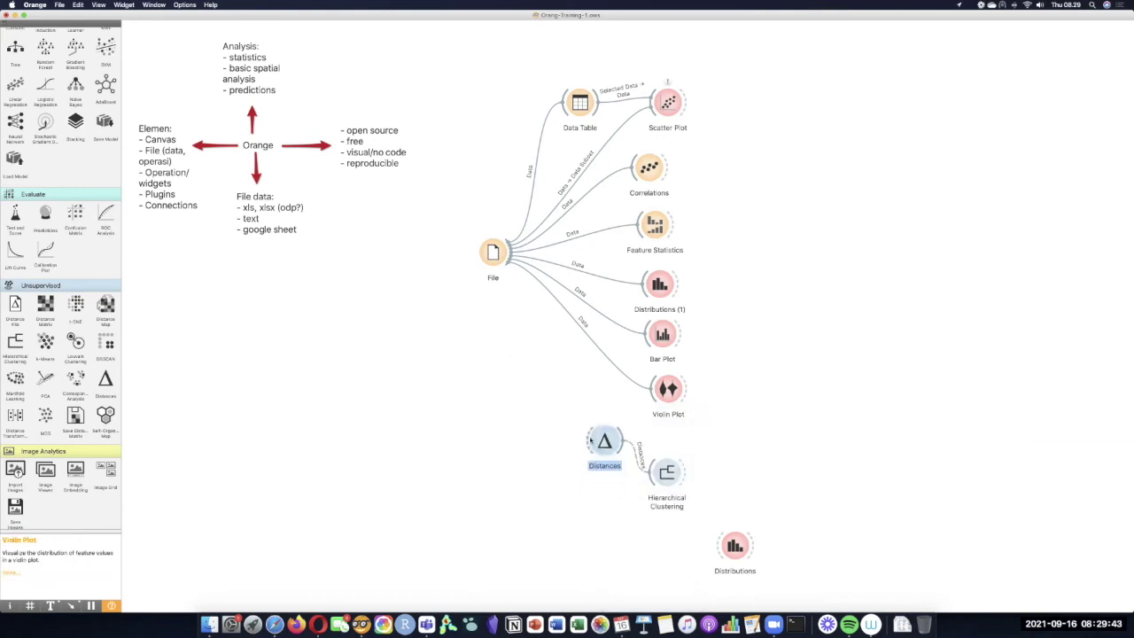
- Connect the File data to the Distances widget and line up Distances and Hierarchical Clustering in one row
{"action": "left_click_drag", "start_coordinate": [586, 439], "coordinate": [562, 409]}
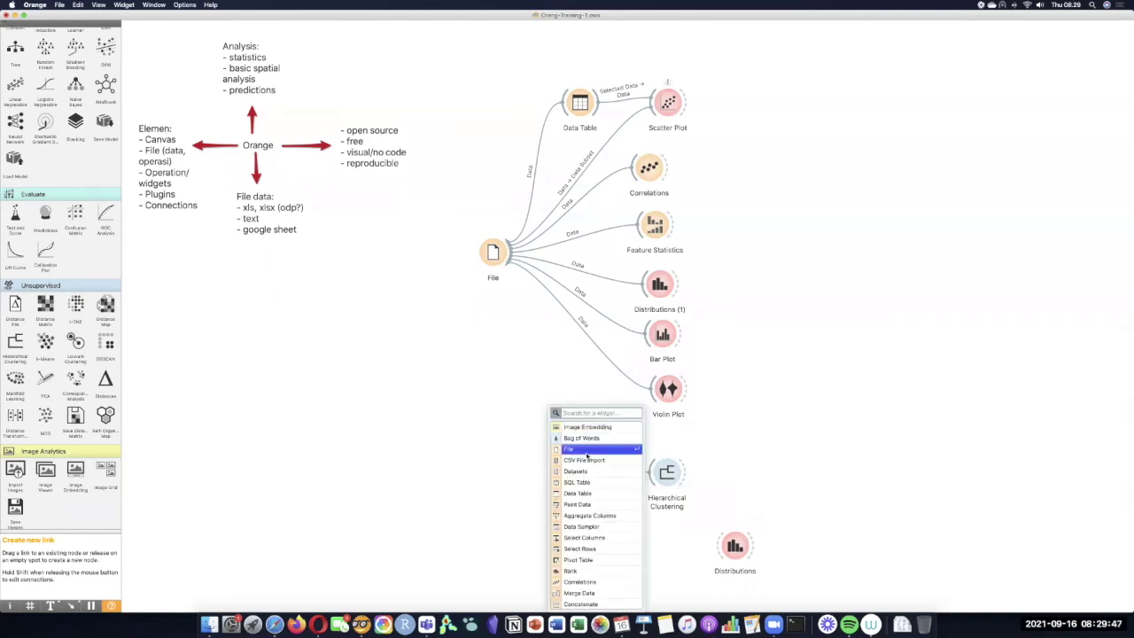
{"action": "left_click", "coordinate": [499, 431]}
{"action": "left_click_drag", "start_coordinate": [587, 440], "coordinate": [507, 267]}
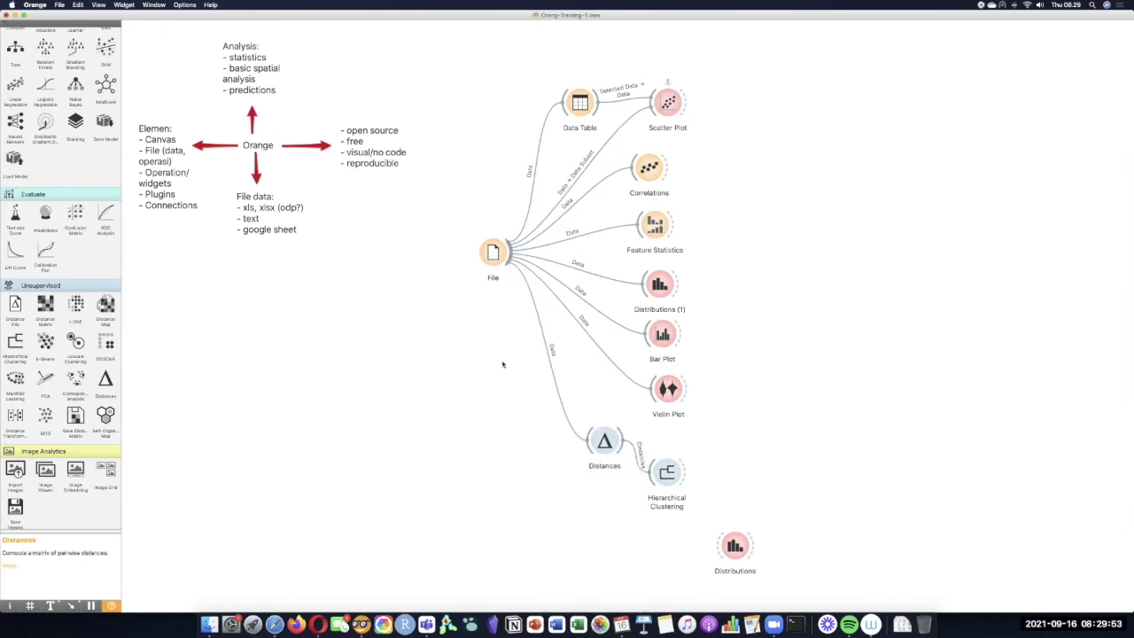
{"action": "left_click_drag", "start_coordinate": [667, 472], "coordinate": [608, 462]}
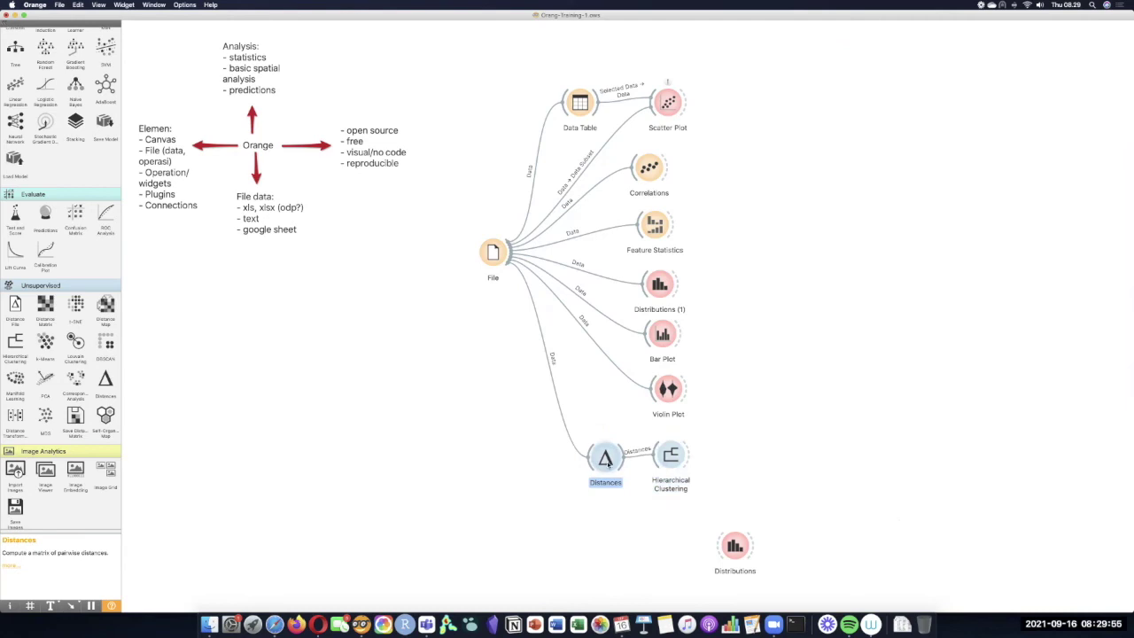
- View the Hierarchical Clustering dendrogram in an enlarged window and set the Distances widget to compute distances between rows
{"action": "double_click", "coordinate": [671, 457]}
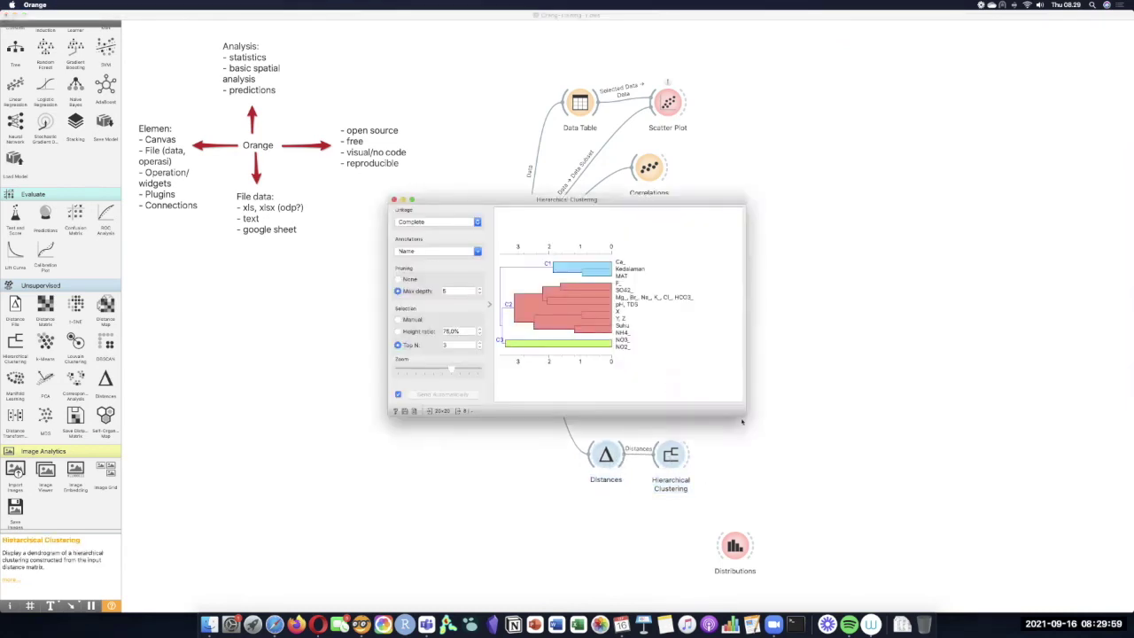
{"action": "left_click_drag", "start_coordinate": [744, 414], "coordinate": [898, 552]}
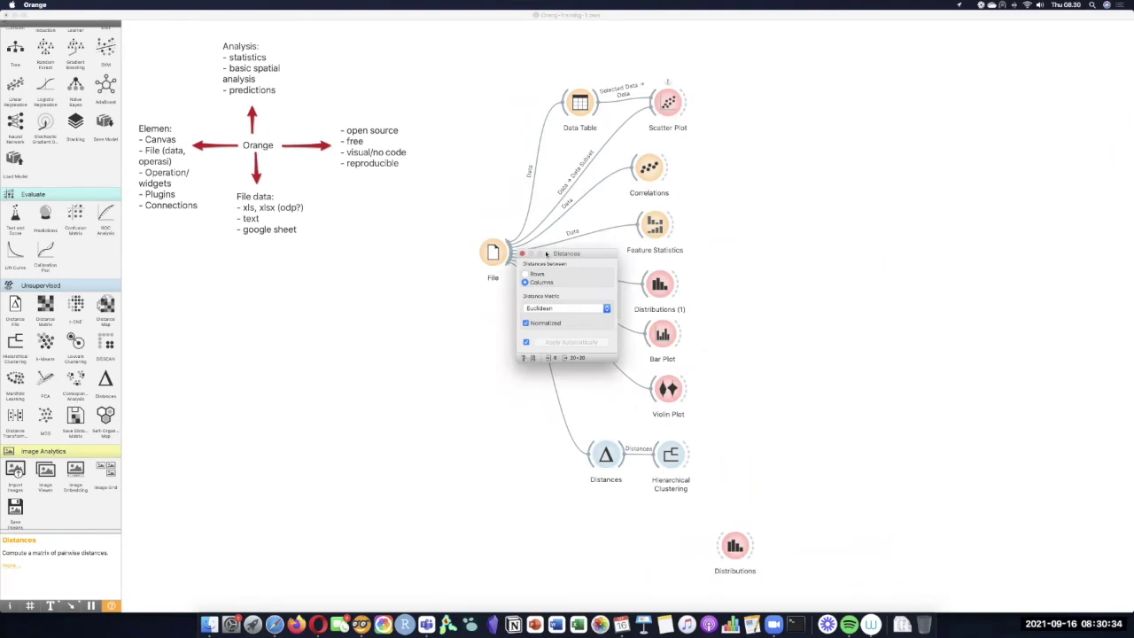
{"action": "left_click_drag", "start_coordinate": [546, 255], "coordinate": [370, 370]}
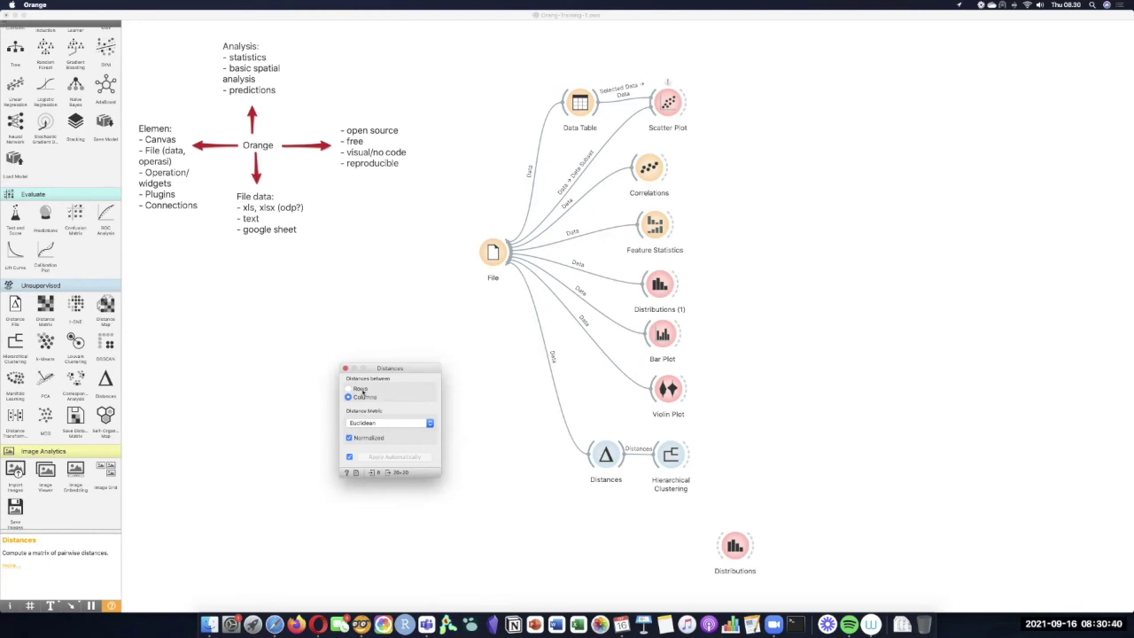
{"action": "left_click", "coordinate": [360, 389]}
{"action": "left_click", "coordinate": [346, 368]}
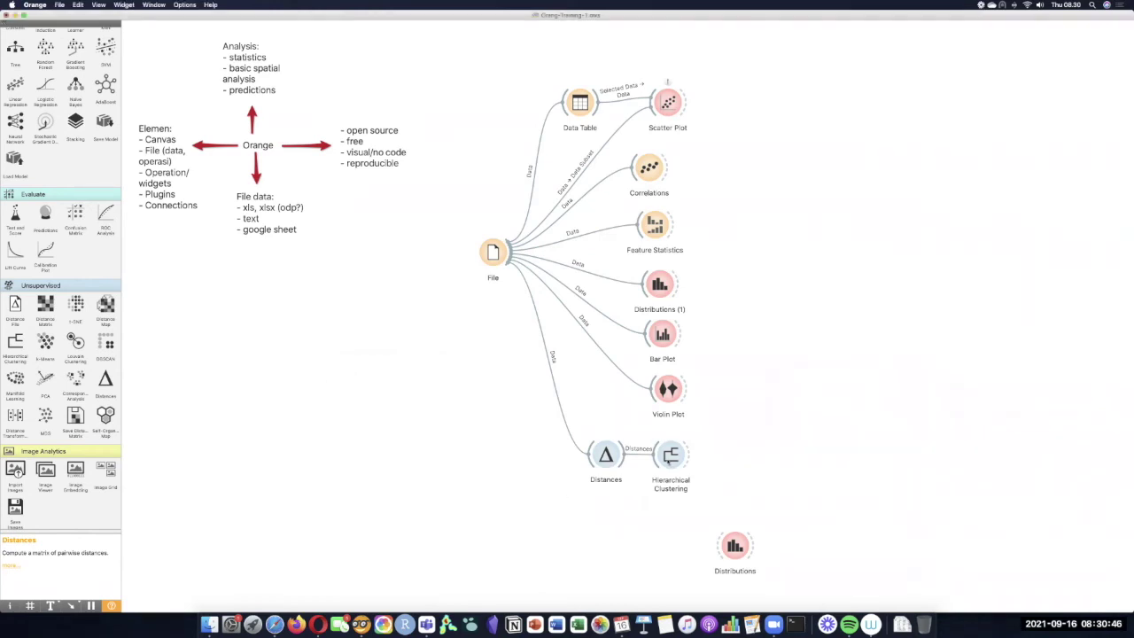
- Reopen the Hierarchical Clustering dendrogram, maximize its window and annotate the leaves with FID
{"action": "double_click", "coordinate": [671, 455]}
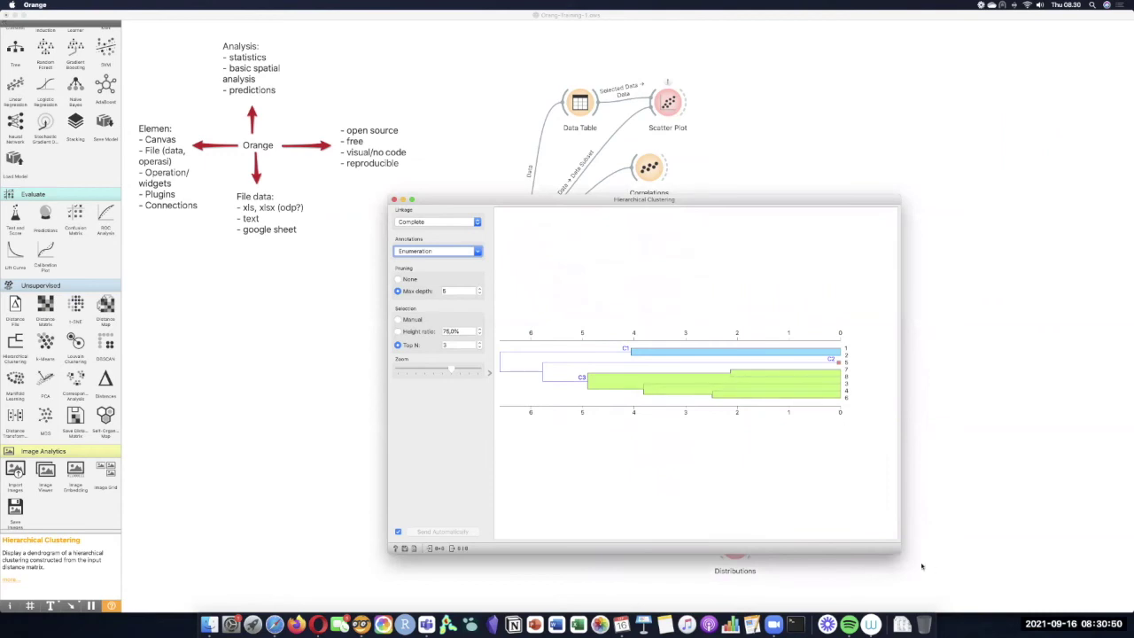
{"action": "left_click_drag", "start_coordinate": [899, 551], "coordinate": [955, 585]}
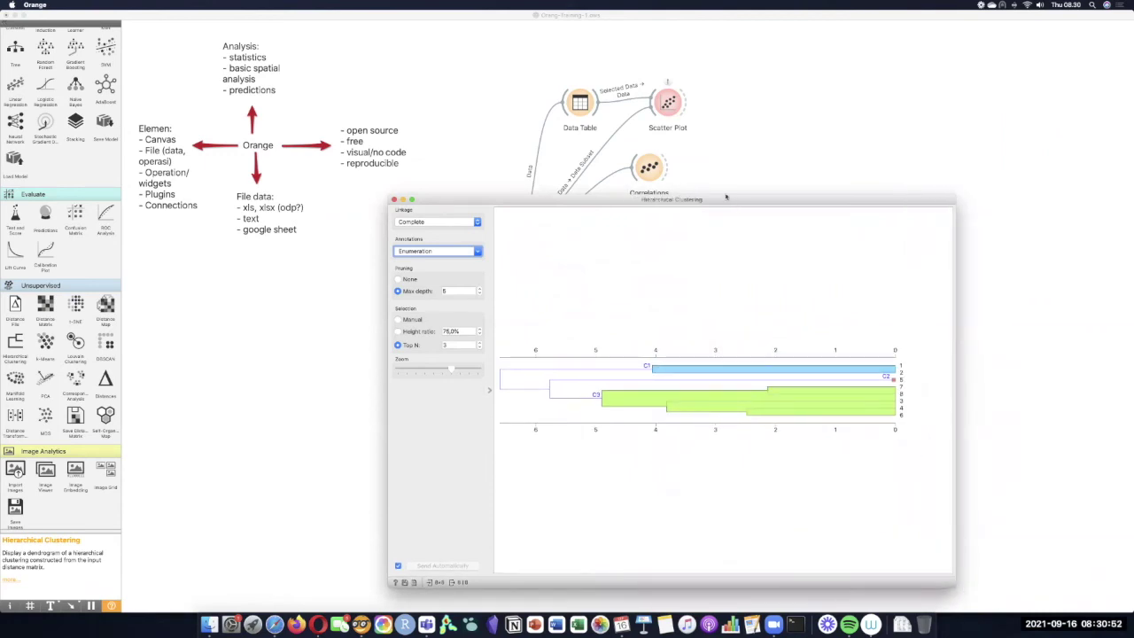
{"action": "left_click_drag", "start_coordinate": [726, 197], "coordinate": [521, 27]}
{"action": "double_click", "coordinate": [521, 27]}
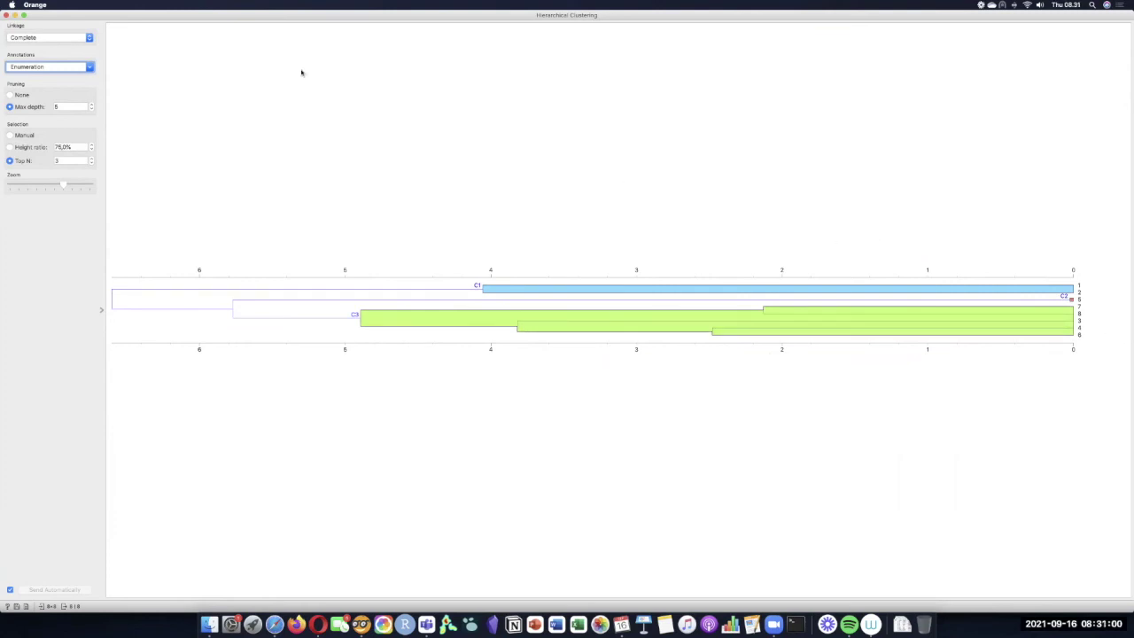
{"action": "left_click", "coordinate": [75, 68]}
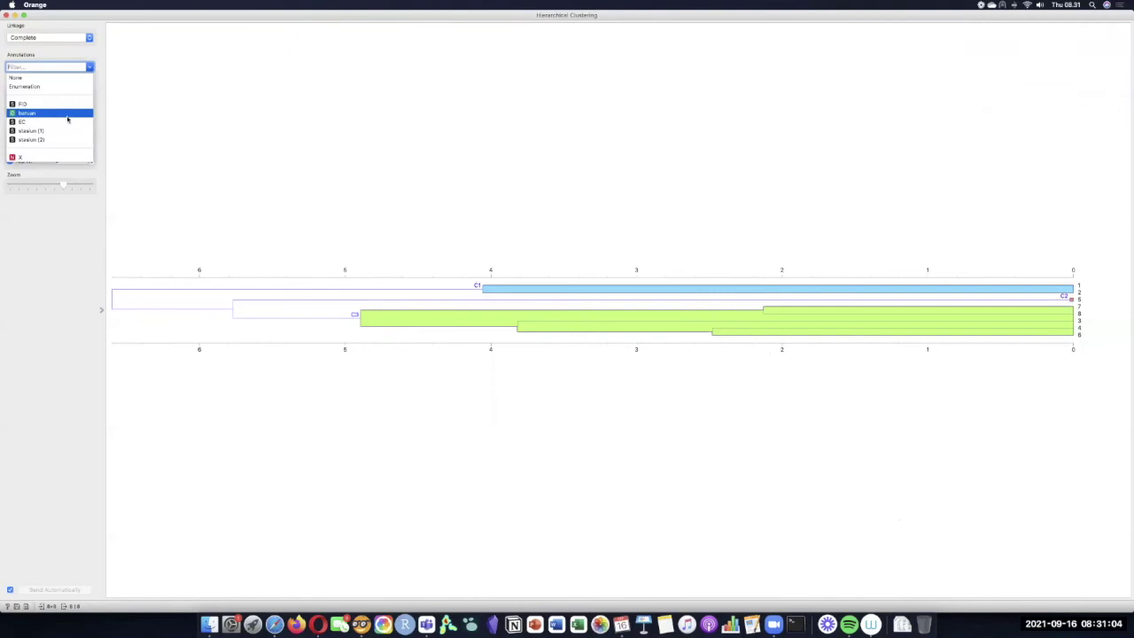
{"action": "left_click", "coordinate": [66, 105]}
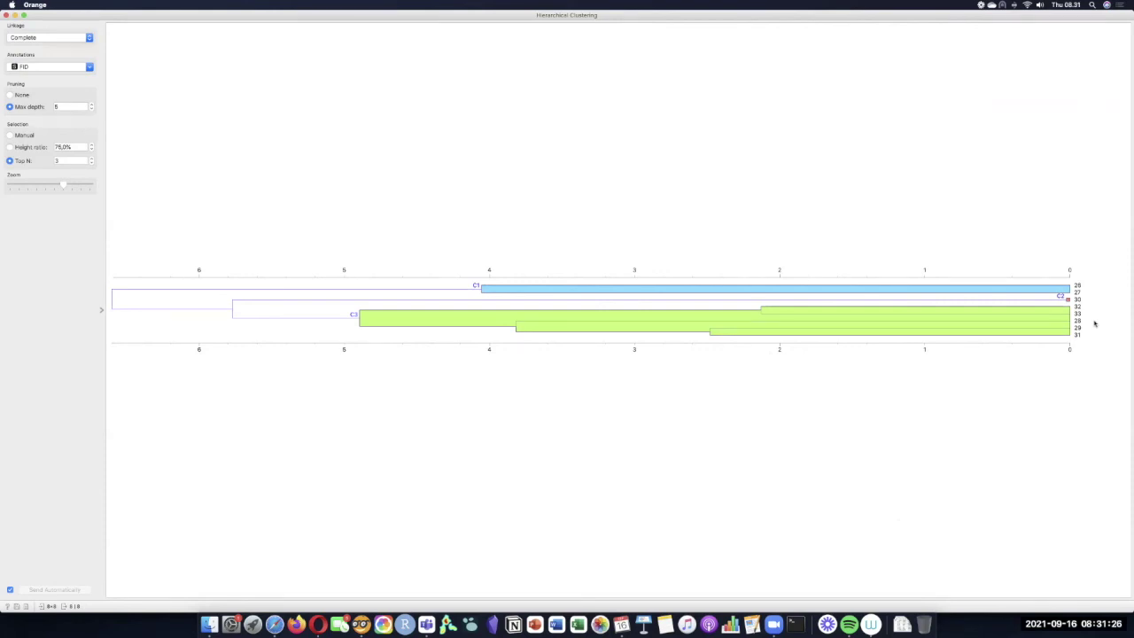
- Switch to the Google Sheets data in Opera and examine the FID 30 row across its chemistry columns, including Ca_
{"action": "key", "text": "super+Tab"}
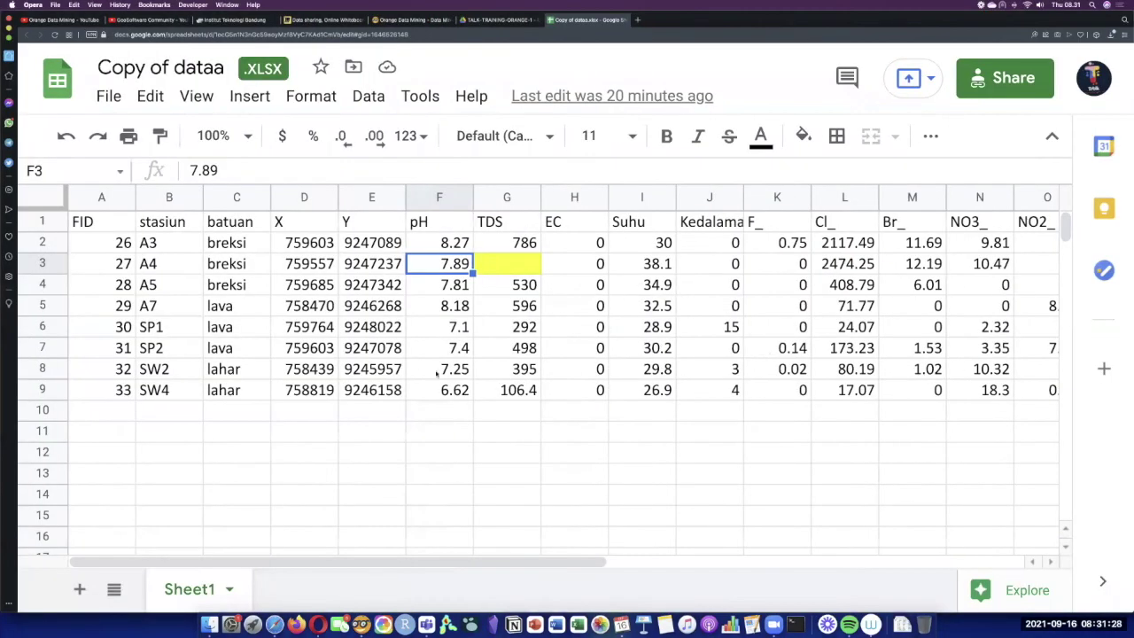
{"action": "left_click", "coordinate": [463, 395]}
{"action": "left_click", "coordinate": [43, 326]}
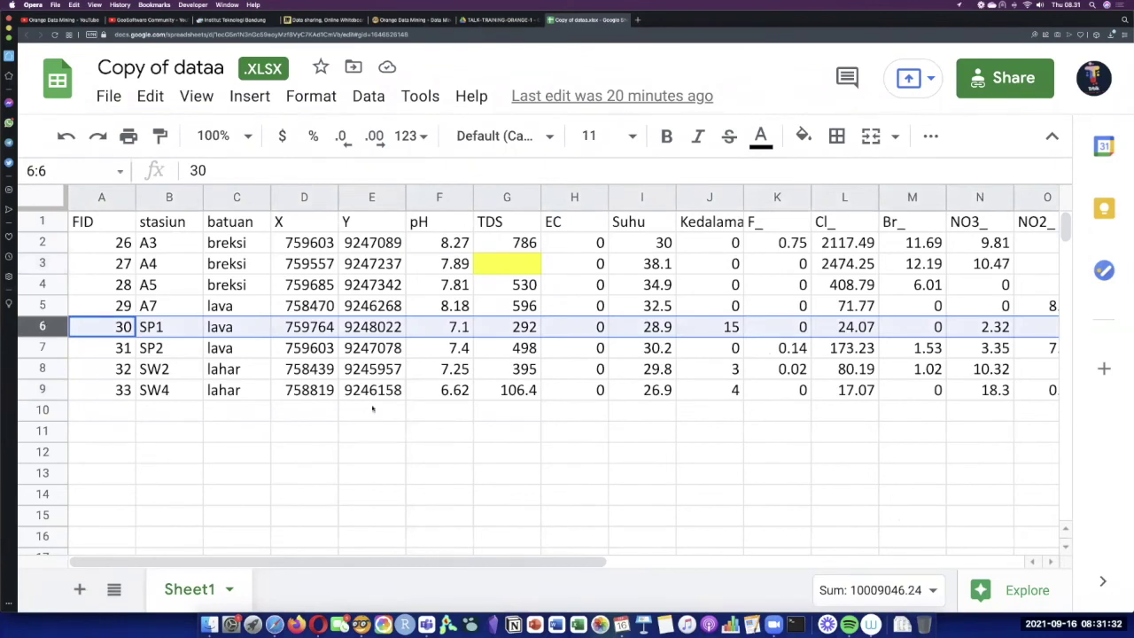
{"action": "scroll", "coordinate": [525, 431], "scroll_direction": "right", "scroll_amount": 2}
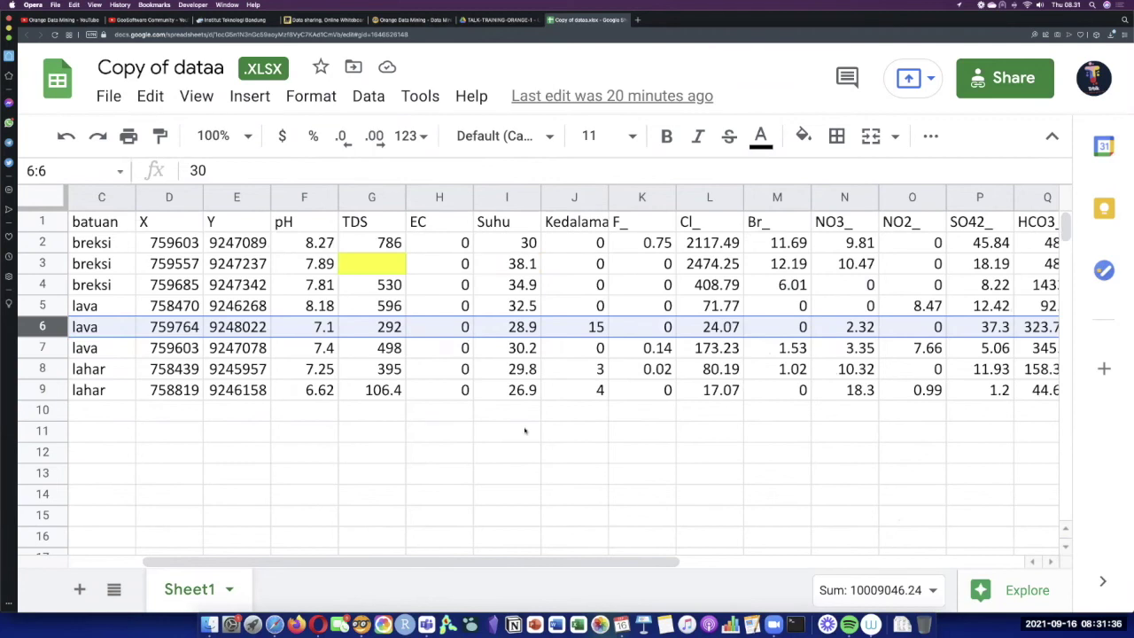
{"action": "scroll", "coordinate": [524, 431], "scroll_direction": "right", "scroll_amount": 1}
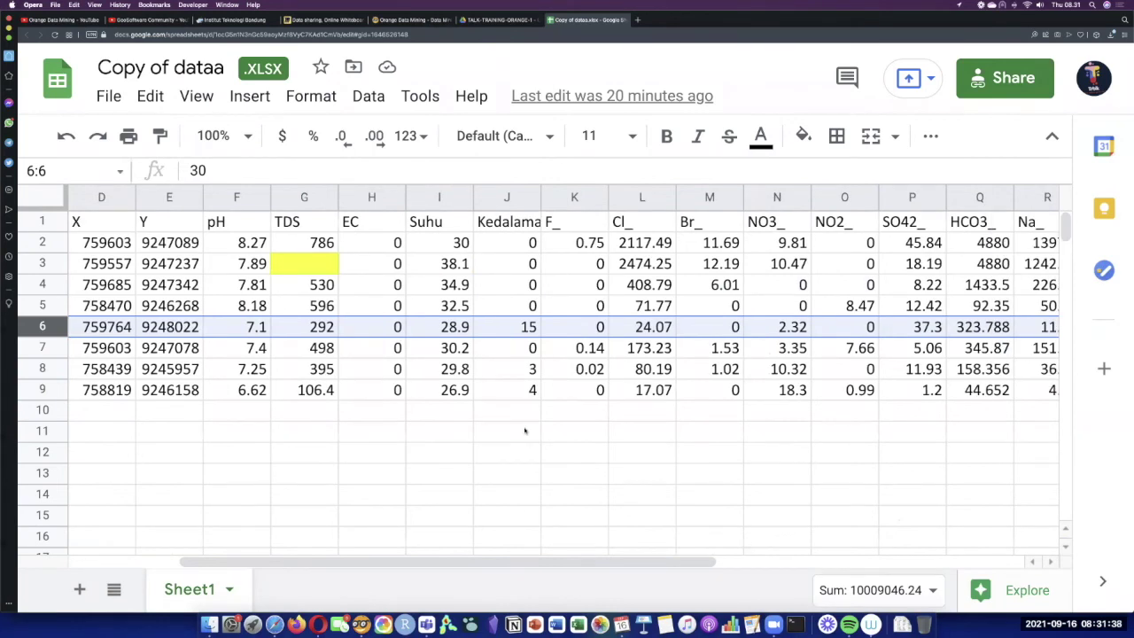
{"action": "scroll", "coordinate": [525, 431], "scroll_direction": "right", "scroll_amount": 5}
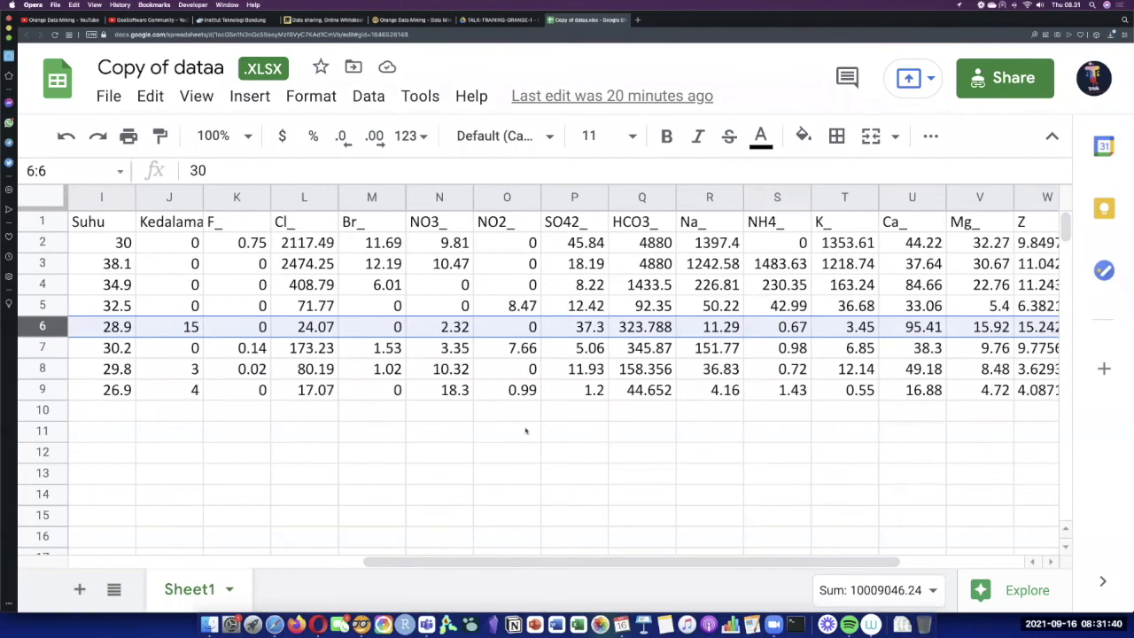
{"action": "scroll", "coordinate": [524, 431], "scroll_direction": "right", "scroll_amount": 1}
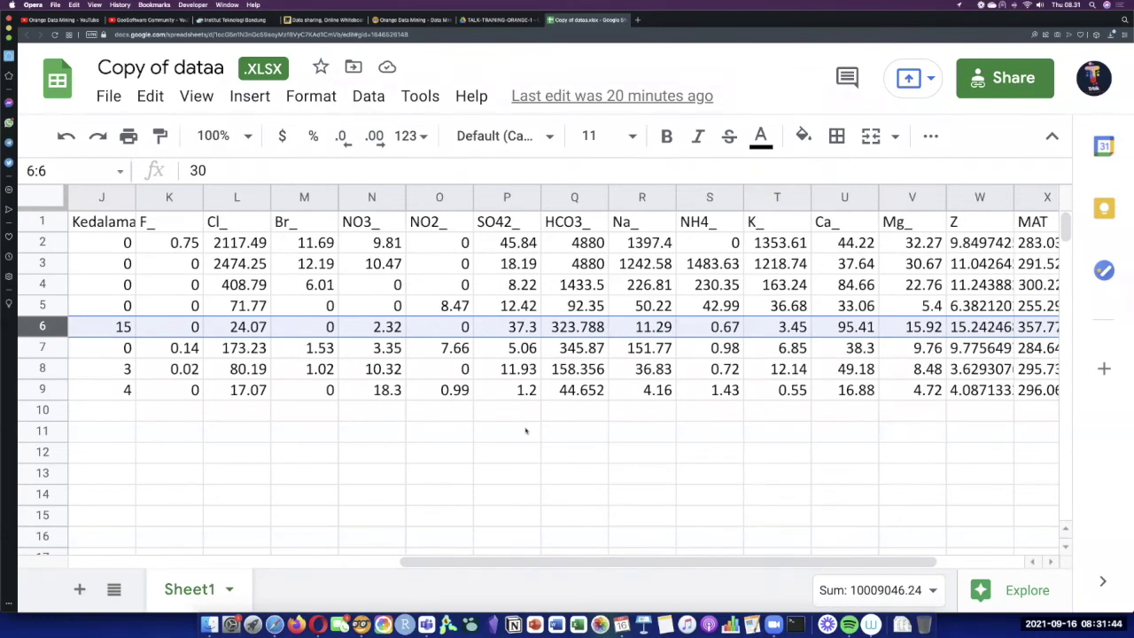
{"action": "scroll", "coordinate": [526, 431], "scroll_direction": "right", "scroll_amount": 1}
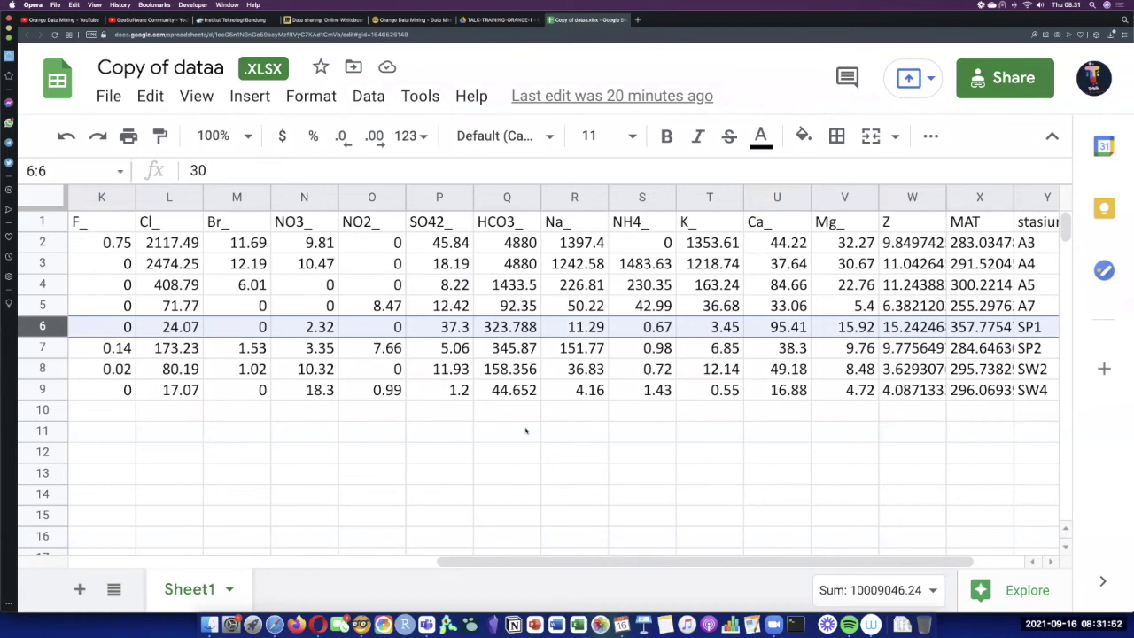
{"action": "scroll", "coordinate": [525, 431], "scroll_direction": "left", "scroll_amount": 1}
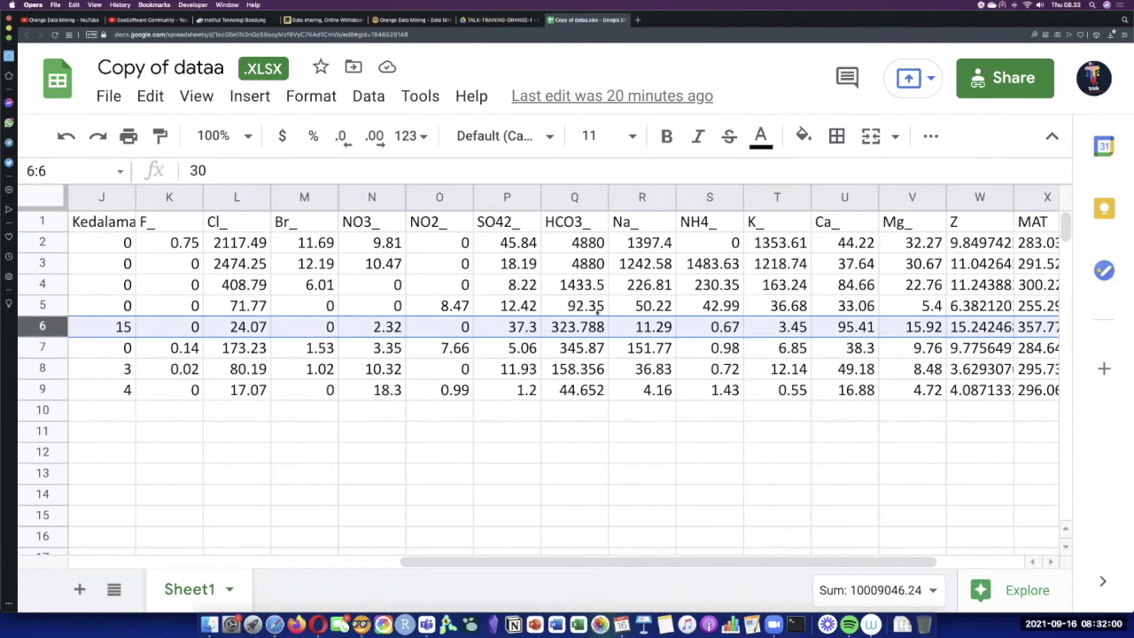
{"action": "scroll", "coordinate": [569, 332], "scroll_direction": "left", "scroll_amount": 5}
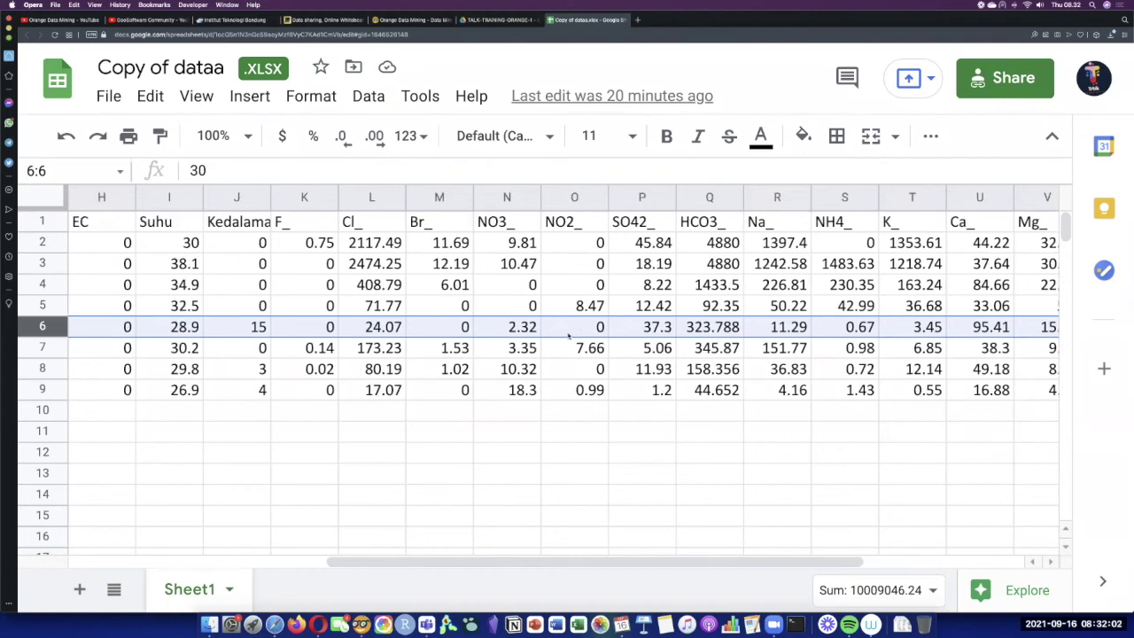
{"action": "scroll", "coordinate": [570, 334], "scroll_direction": "right", "scroll_amount": 5}
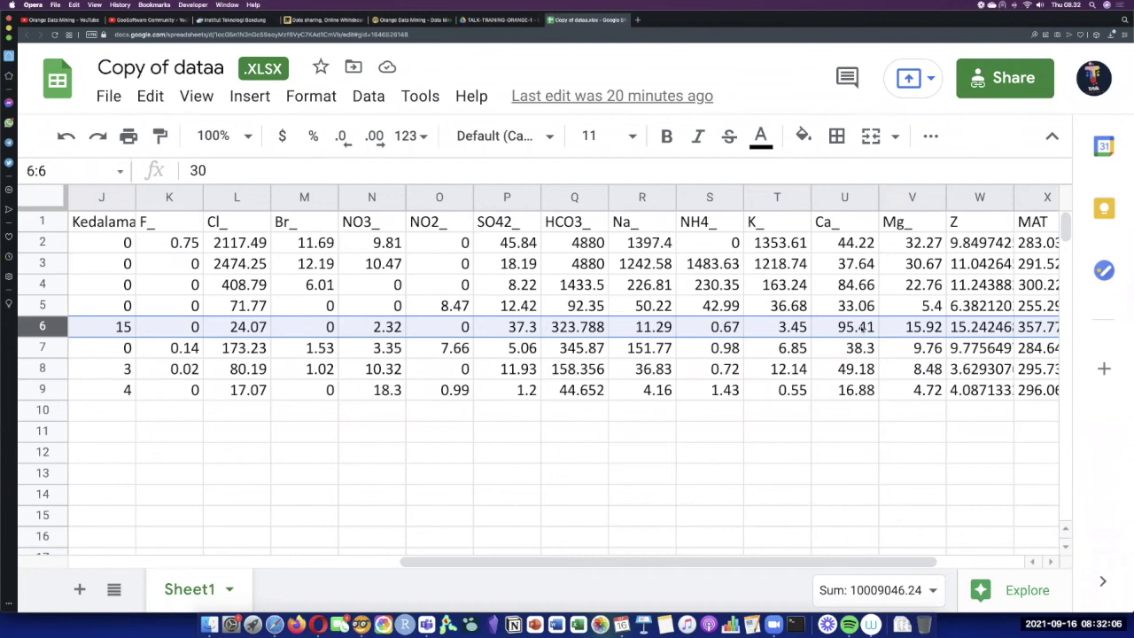
{"action": "left_click", "coordinate": [862, 328]}
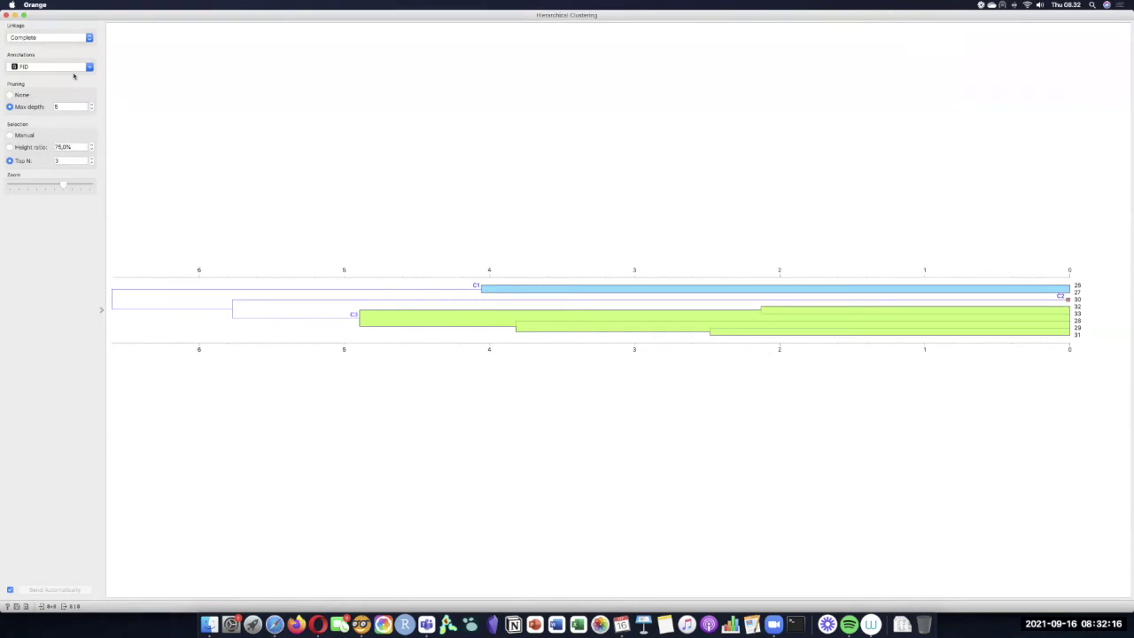
- Return to the dendrogram in Orange, annotate its leaves by batuan and close the window
{"action": "left_click", "coordinate": [73, 67]}
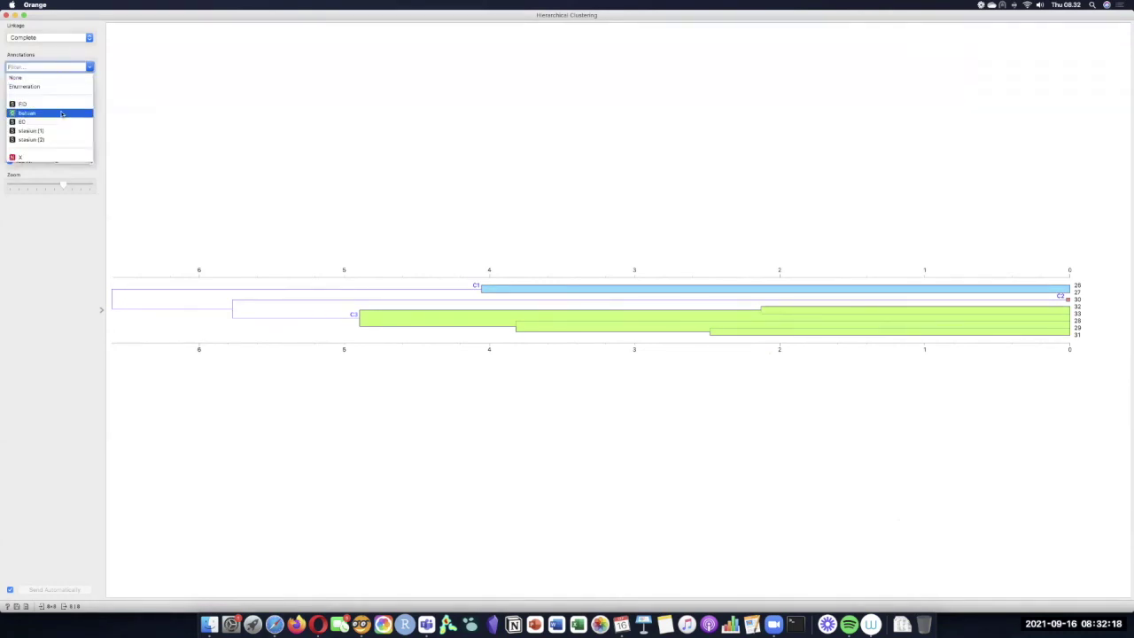
{"action": "left_click", "coordinate": [62, 114]}
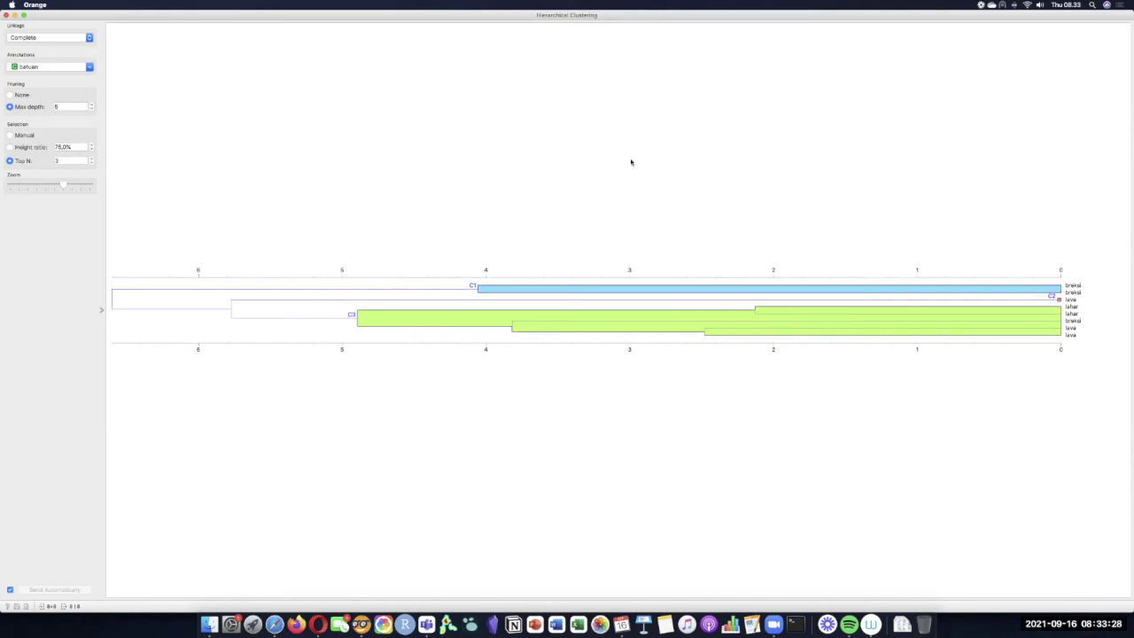
{"action": "key", "text": "super+w"}
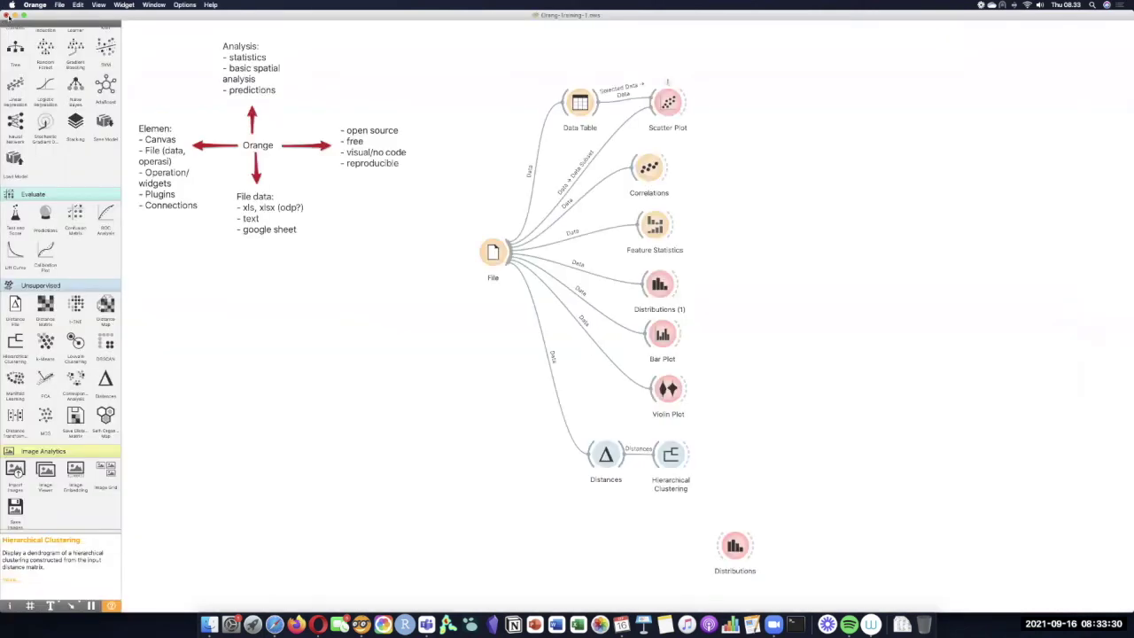
- Switch to the Google Sheets data in Opera and compare rows 2 and 3 in the Cl_ and HCO3_ columns
{"action": "key", "text": "super+Tab"}
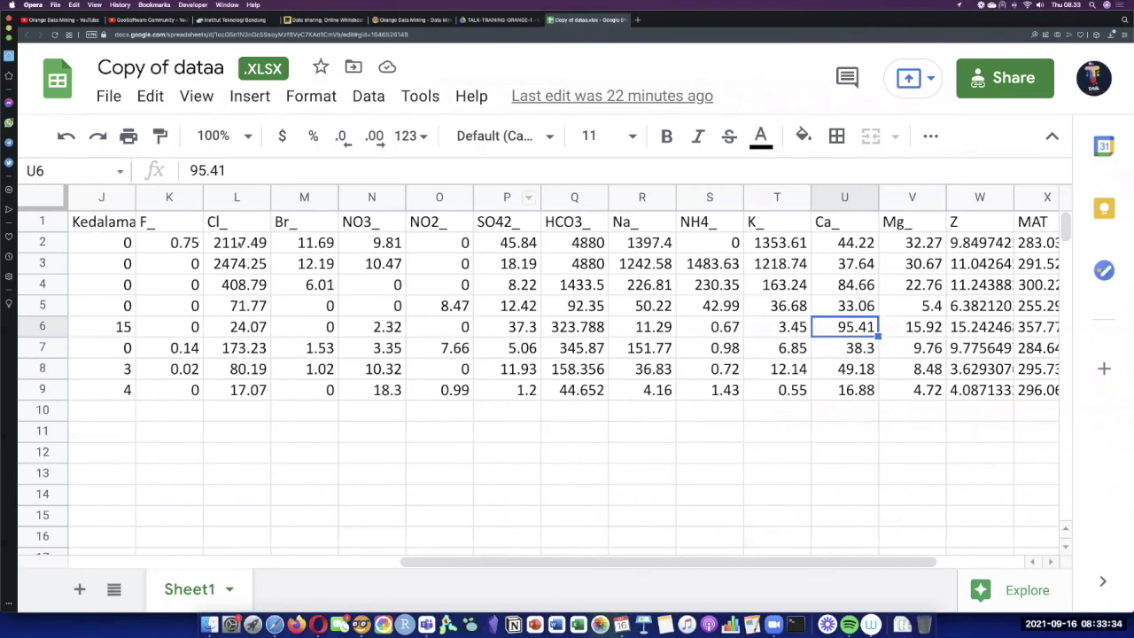
{"action": "mouse_move", "coordinate": [248, 251]}
{"action": "left_mouse_down"}
{"action": "mouse_move", "coordinate": [269, 252]}
{"action": "mouse_move", "coordinate": [247, 251]}
{"action": "mouse_move", "coordinate": [248, 263]}
{"action": "left_mouse_up"}
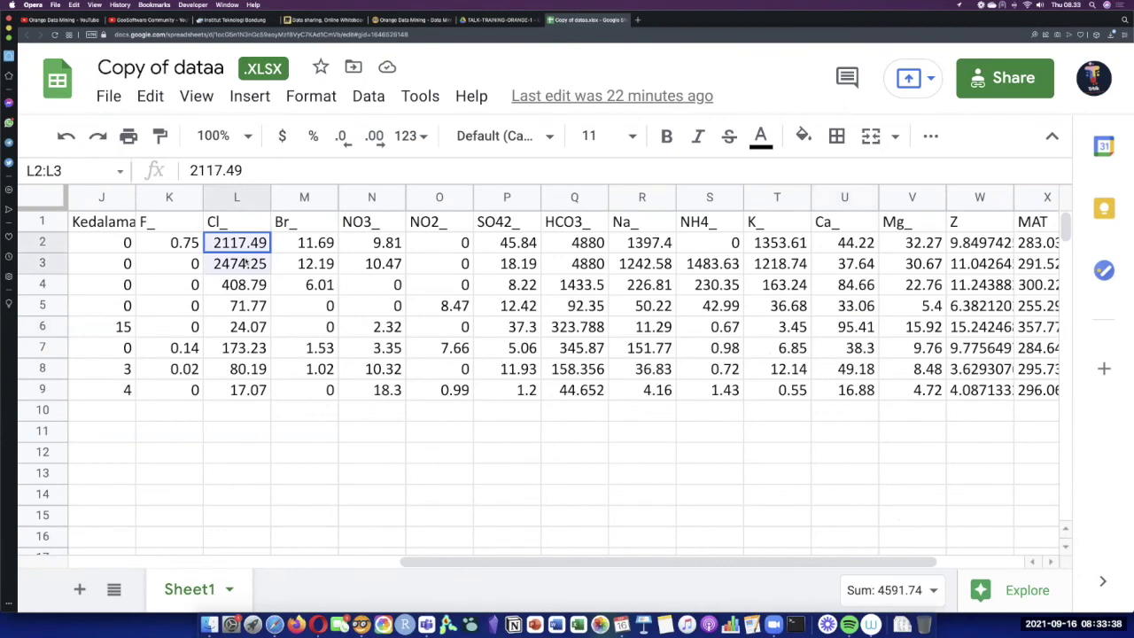
{"action": "left_click_drag", "start_coordinate": [574, 245], "coordinate": [563, 266]}
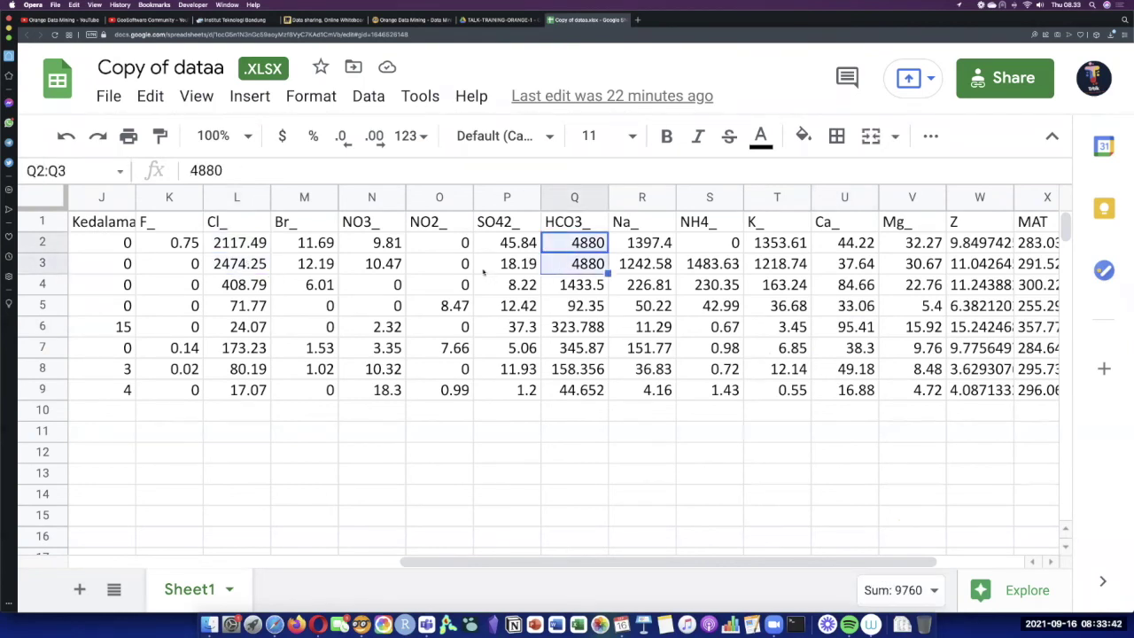
{"action": "scroll", "coordinate": [483, 272], "scroll_direction": "left", "scroll_amount": 5}
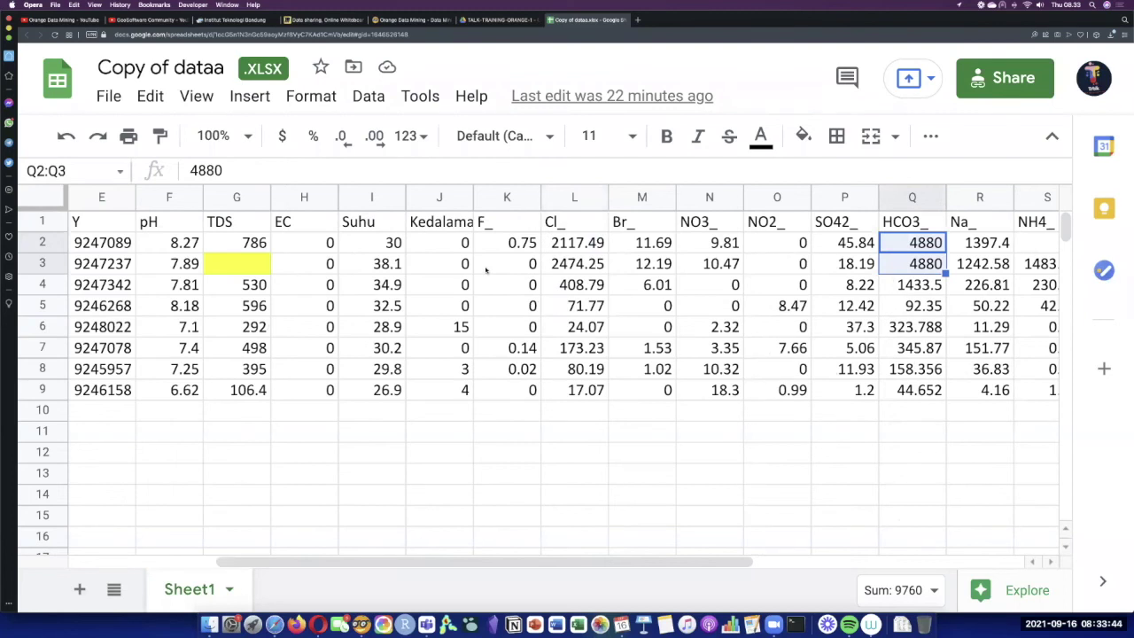
{"action": "left_click_drag", "start_coordinate": [42, 243], "coordinate": [41, 263]}
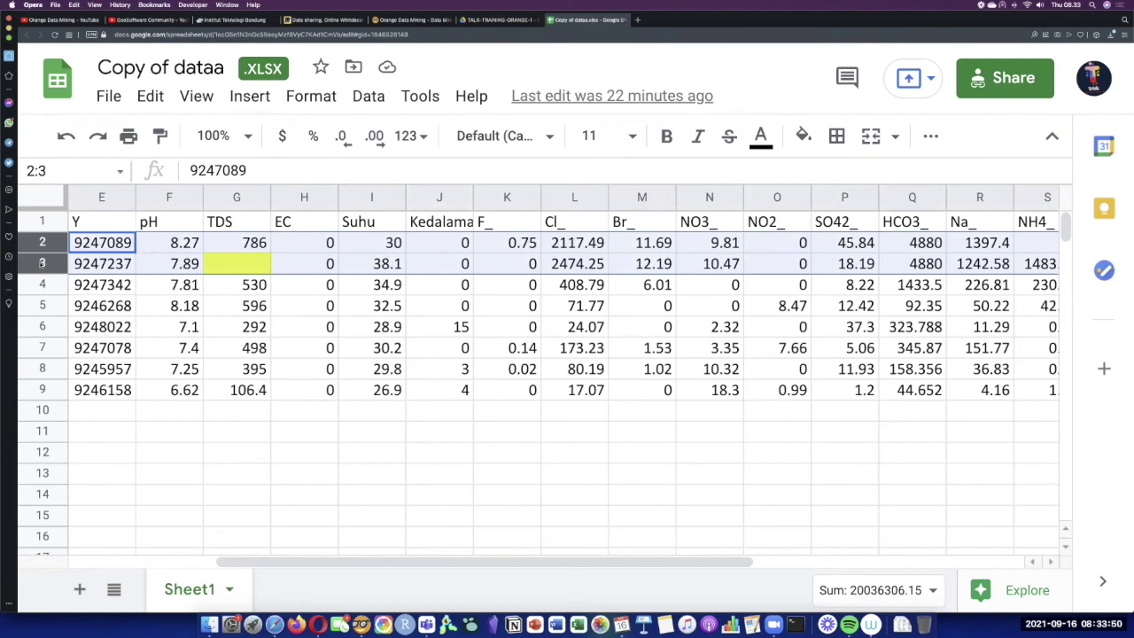
- Reopen the Hierarchical Clustering dendrogram in Orange and compare its batuan-labelled leaves with the spreadsheet rows
{"action": "key", "text": "super+Tab"}
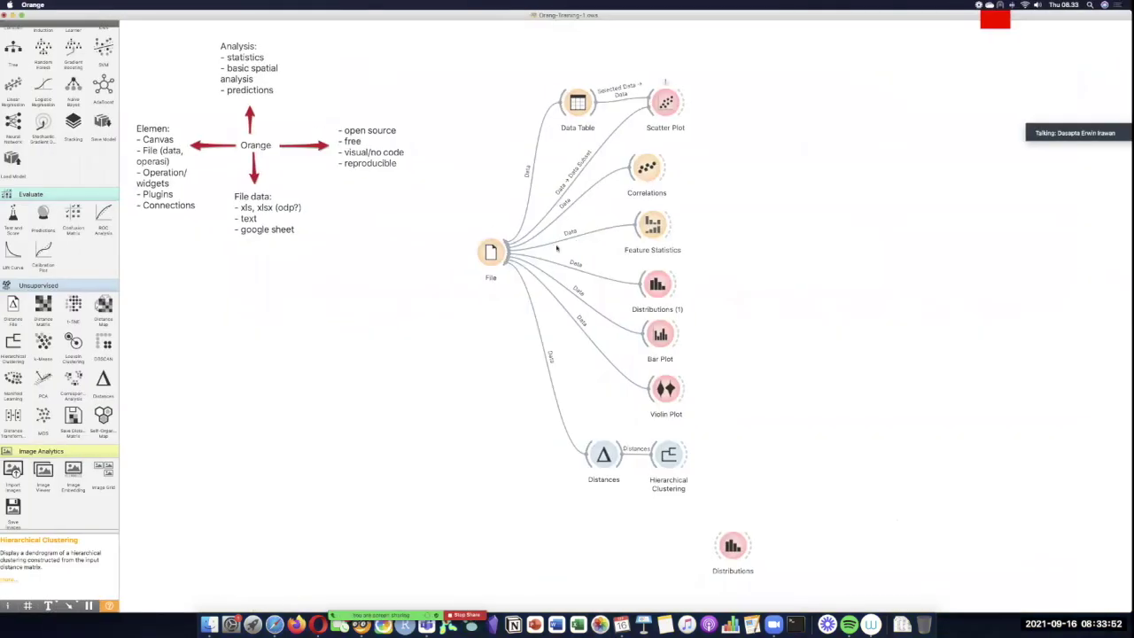
{"action": "double_click", "coordinate": [669, 455]}
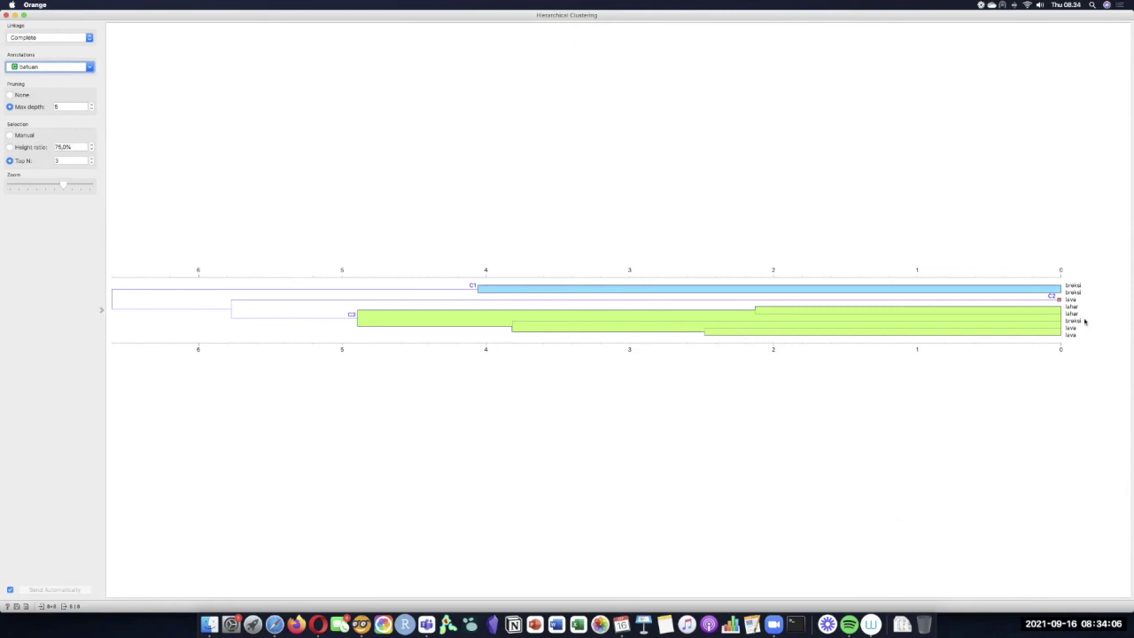
{"action": "key", "text": "ctrl+Right"}
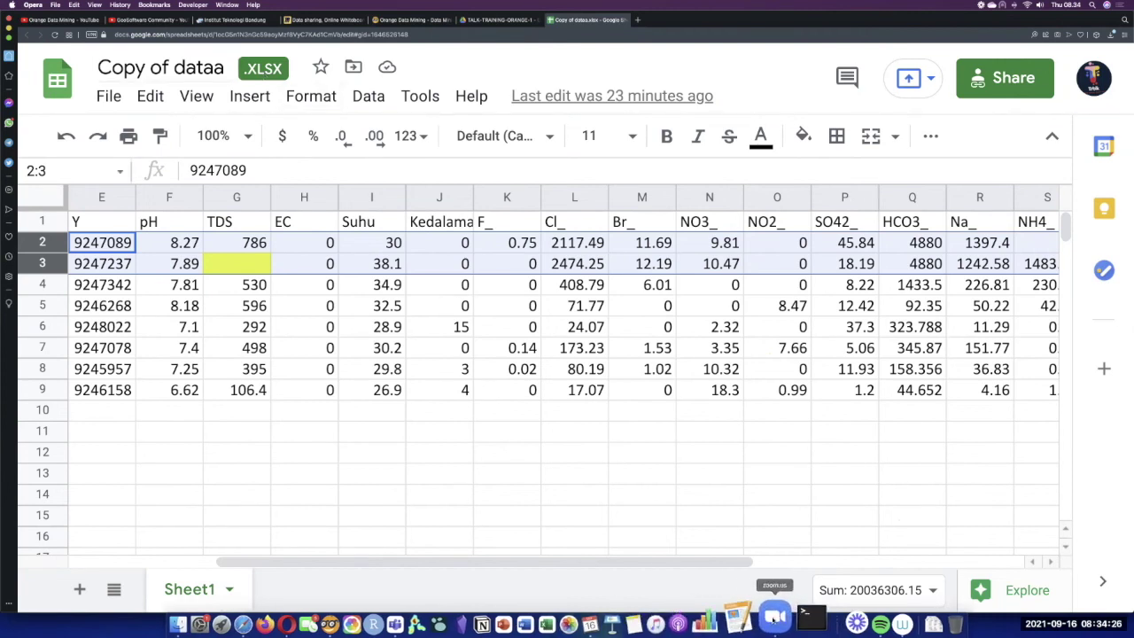
{"action": "key", "text": "ctrl+Left"}
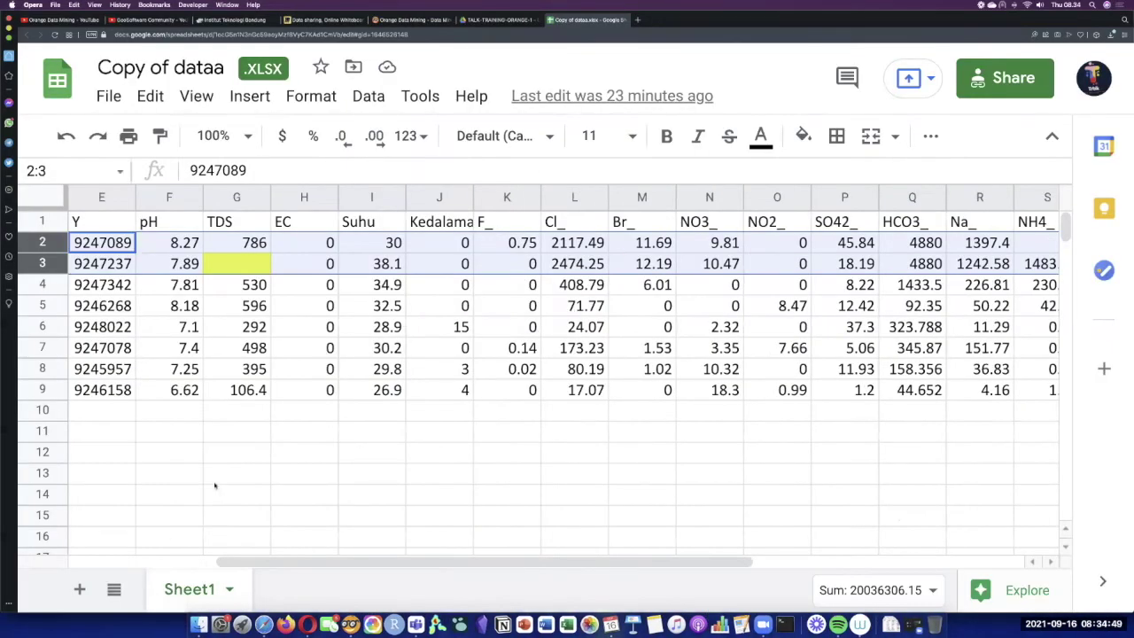
{"action": "left_click", "coordinate": [215, 479]}
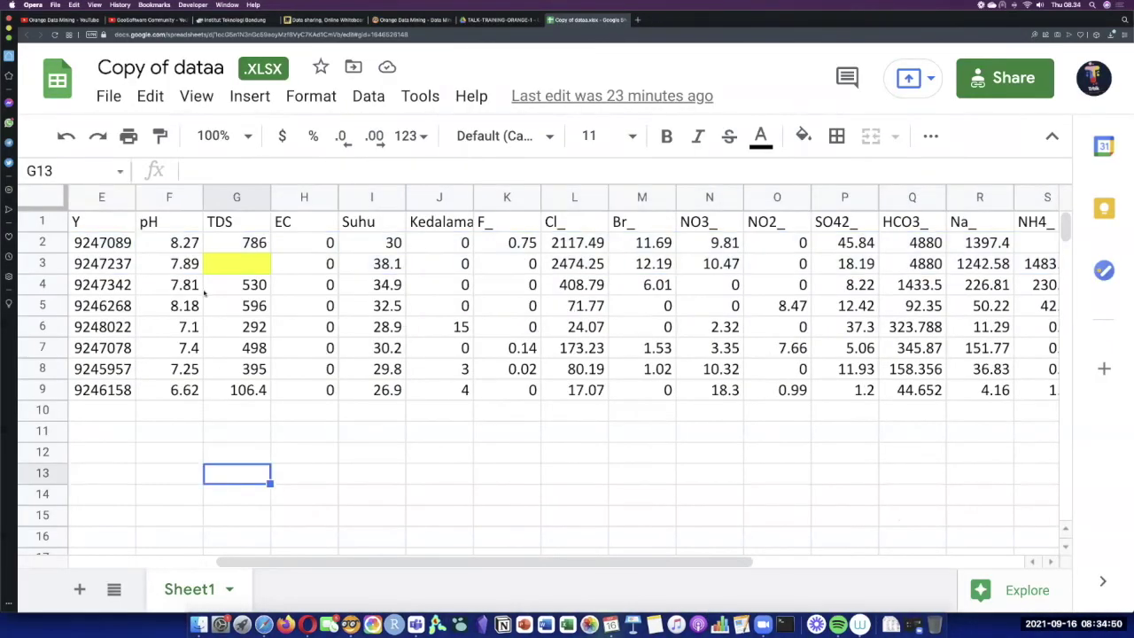
{"action": "key", "text": "ctrl+Left"}
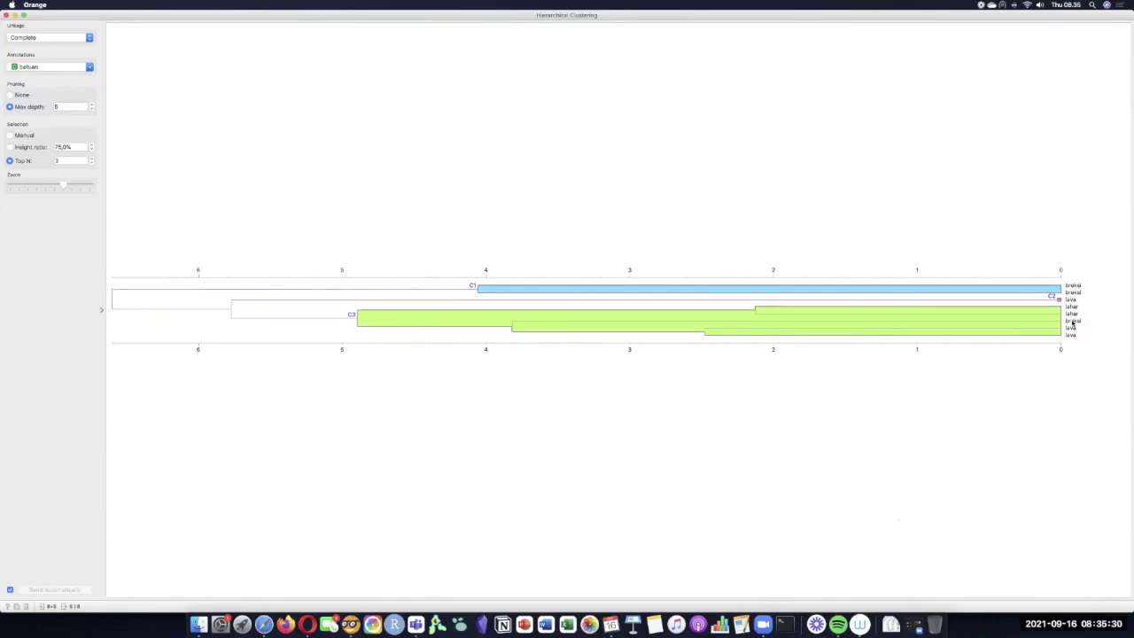
- Switch to the spreadsheet in Opera and compare the Cl_, SO42_ and HCO3_ values of rows 2 and 3
{"action": "key", "text": "ctrl+Right"}
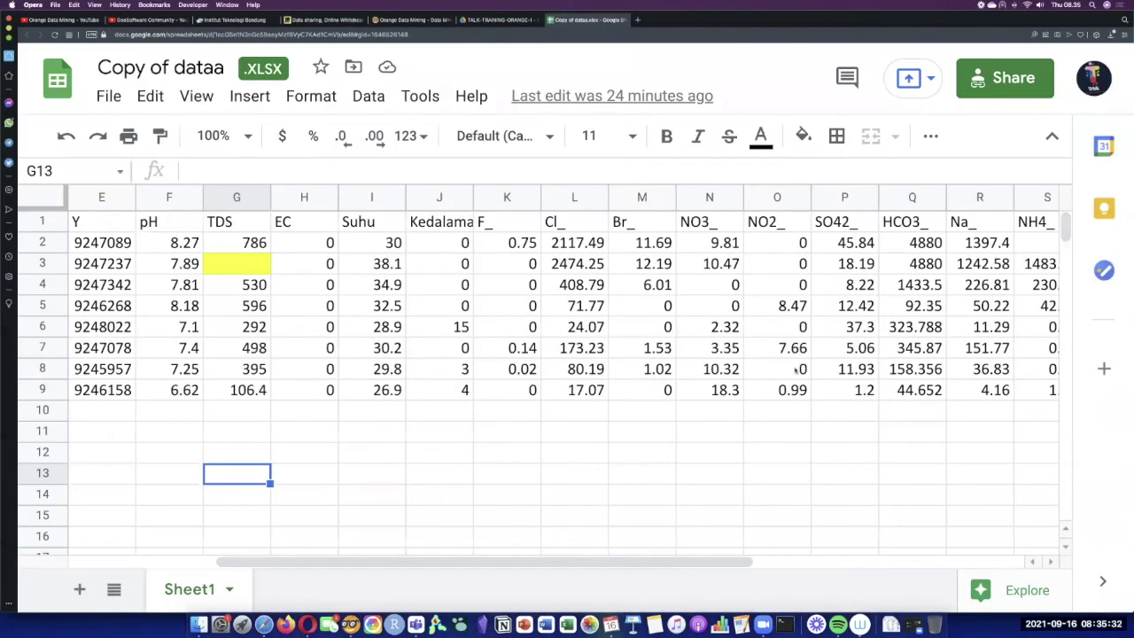
{"action": "left_click", "coordinate": [727, 379]}
{"action": "left_click_drag", "start_coordinate": [586, 243], "coordinate": [589, 264]}
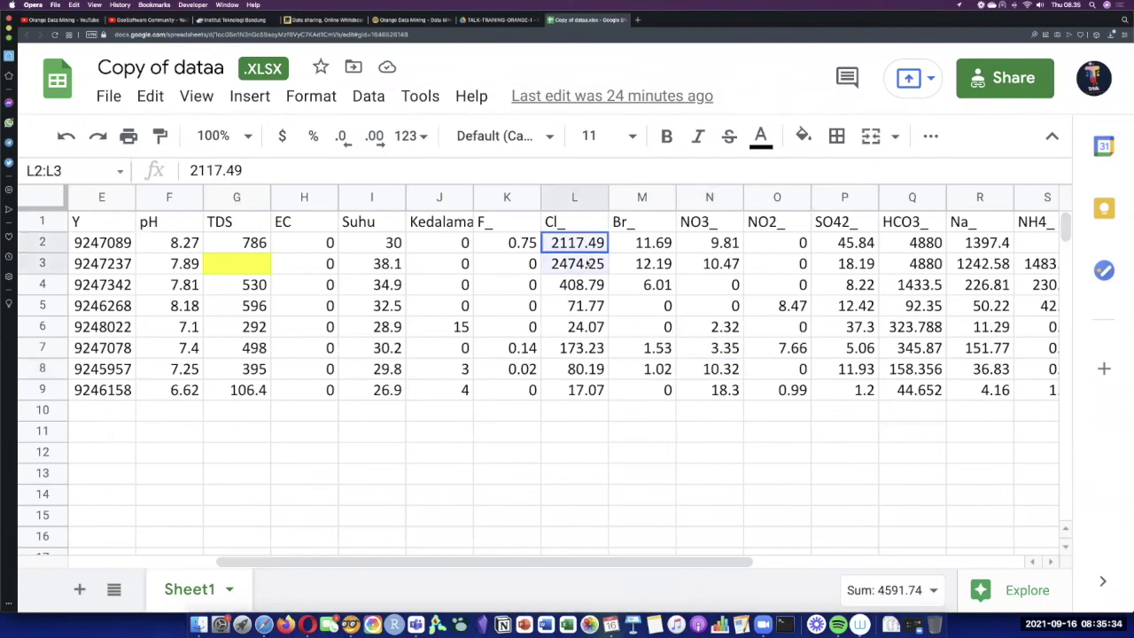
{"action": "scroll", "coordinate": [889, 254], "scroll_direction": "right", "scroll_amount": 1}
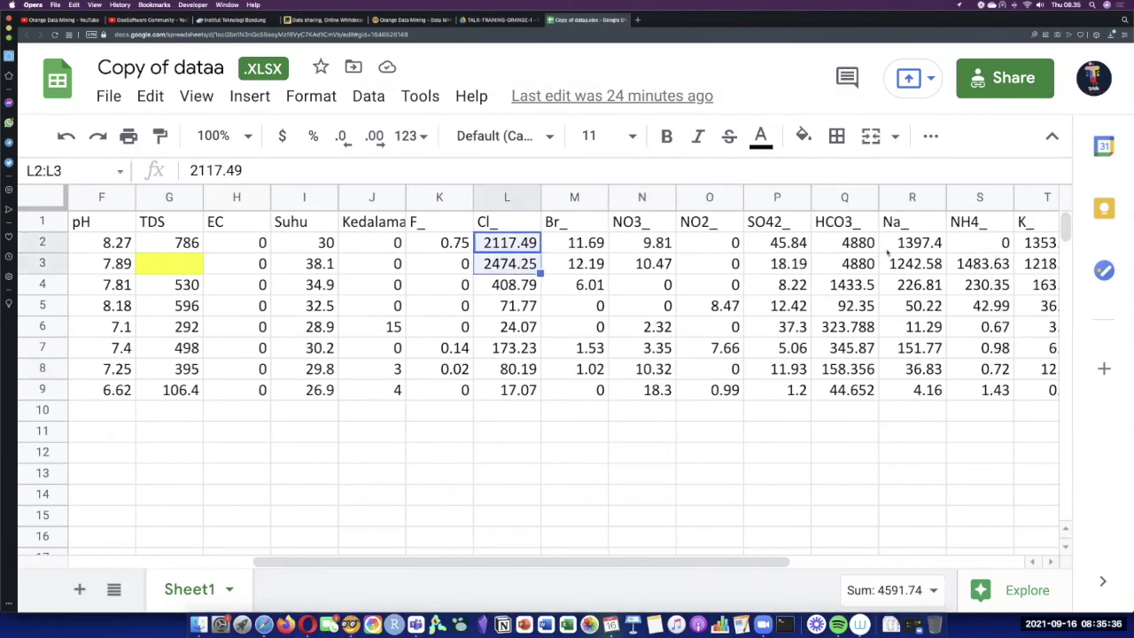
{"action": "scroll", "coordinate": [889, 253], "scroll_direction": "right", "scroll_amount": 1}
{"action": "left_click", "coordinate": [706, 244]}
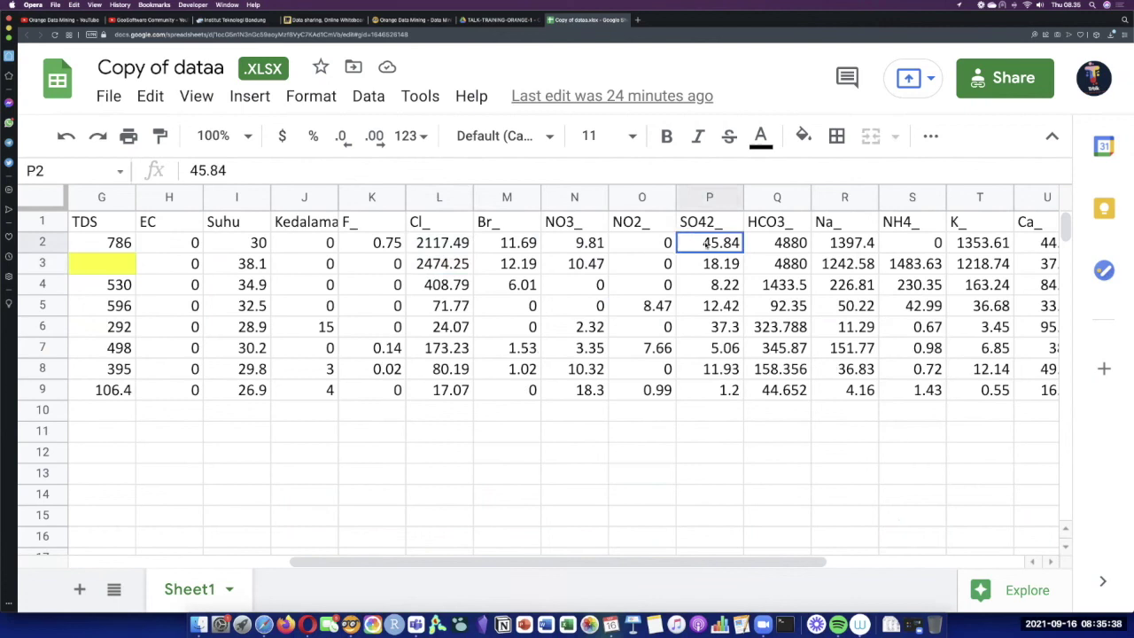
{"action": "left_click_drag", "start_coordinate": [774, 245], "coordinate": [776, 264]}
- Compare rows 2 and 3 across the Na_, NH4_, K_ and Ca_ columns and select both full rows
{"action": "scroll", "coordinate": [777, 264], "scroll_direction": "right", "scroll_amount": 3}
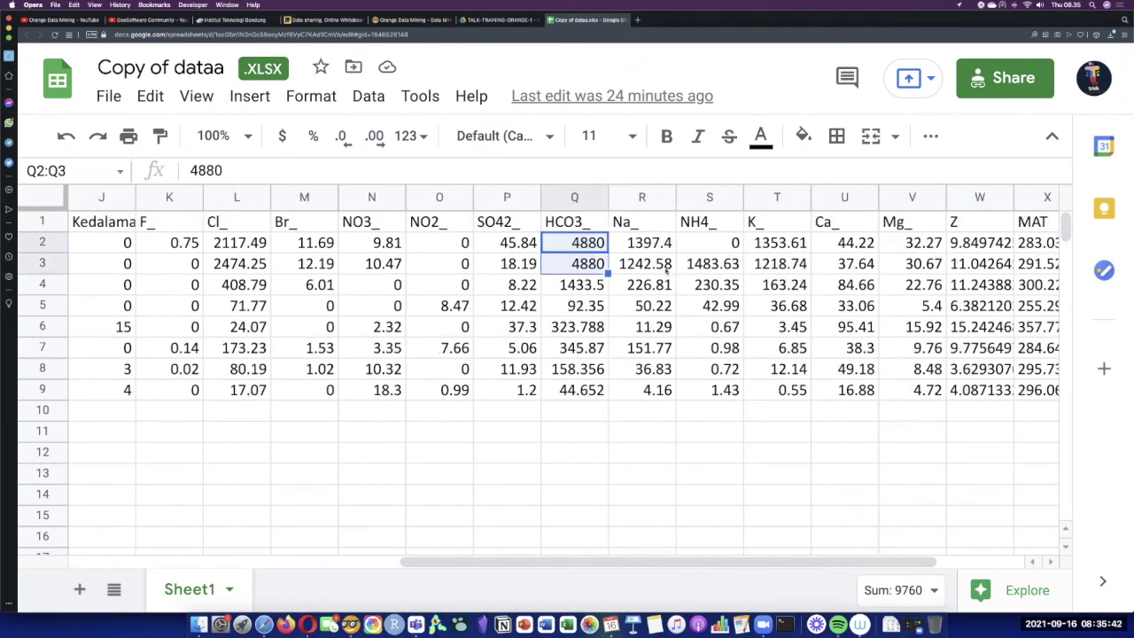
{"action": "left_click", "coordinate": [663, 264]}
{"action": "left_click_drag", "start_coordinate": [663, 245], "coordinate": [664, 261]}
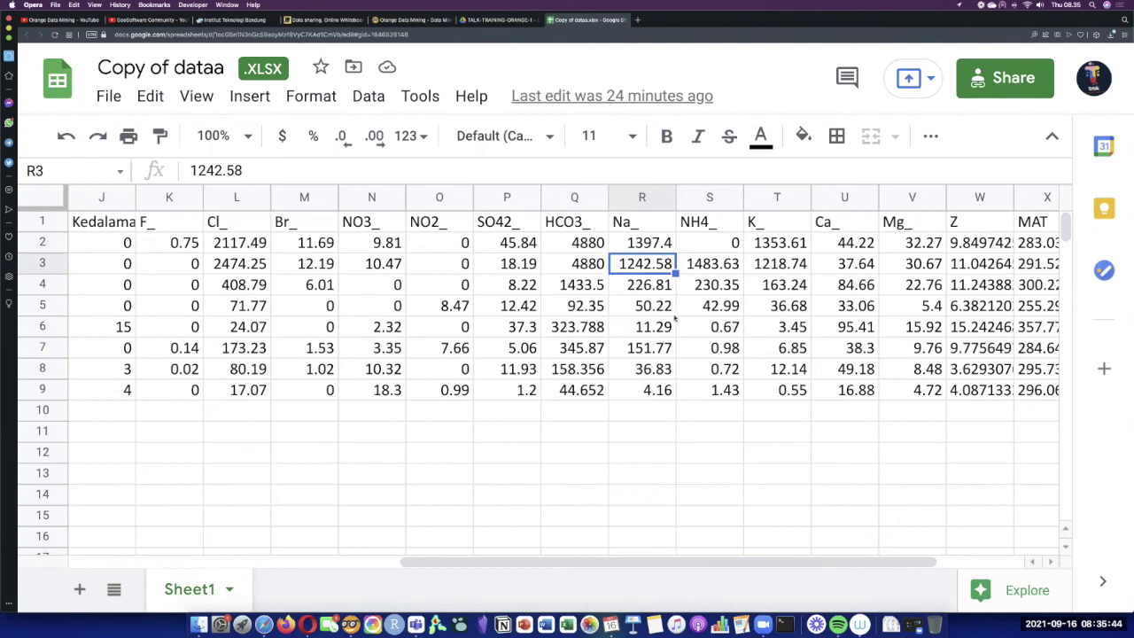
{"action": "left_click_drag", "start_coordinate": [700, 263], "coordinate": [824, 252]}
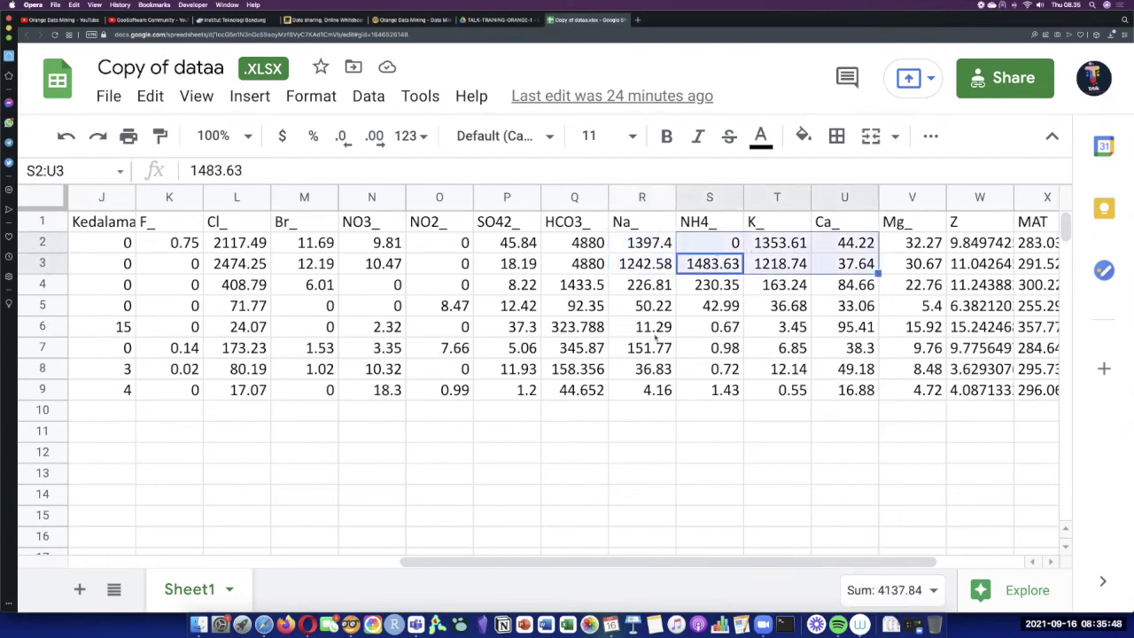
{"action": "scroll", "coordinate": [656, 341], "scroll_direction": "left", "scroll_amount": 5}
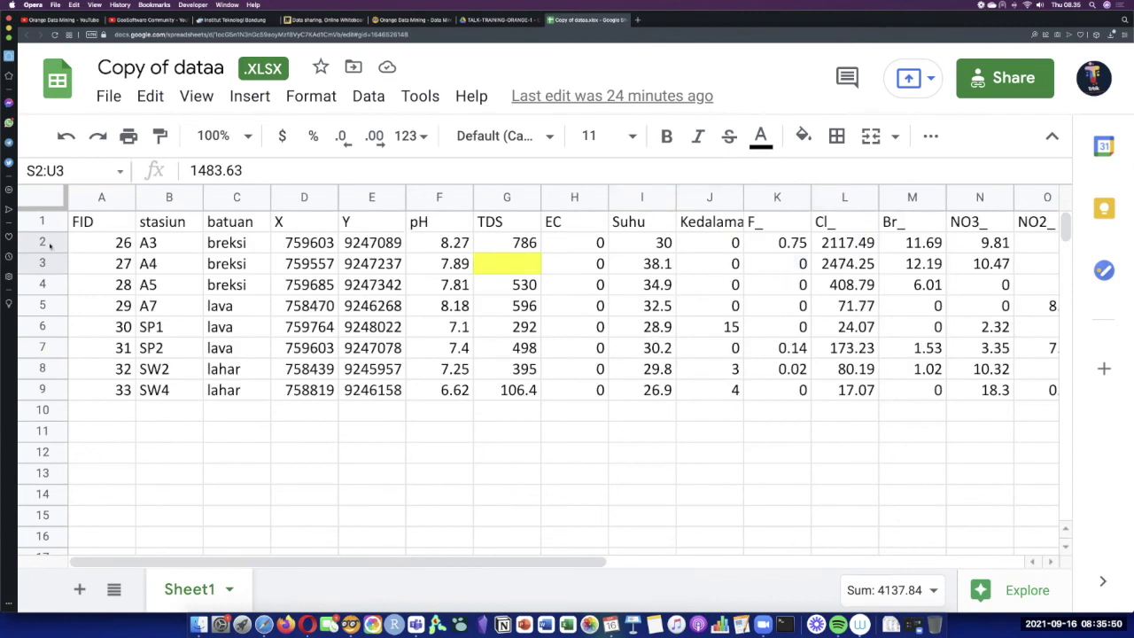
{"action": "left_click_drag", "start_coordinate": [51, 244], "coordinate": [51, 263]}
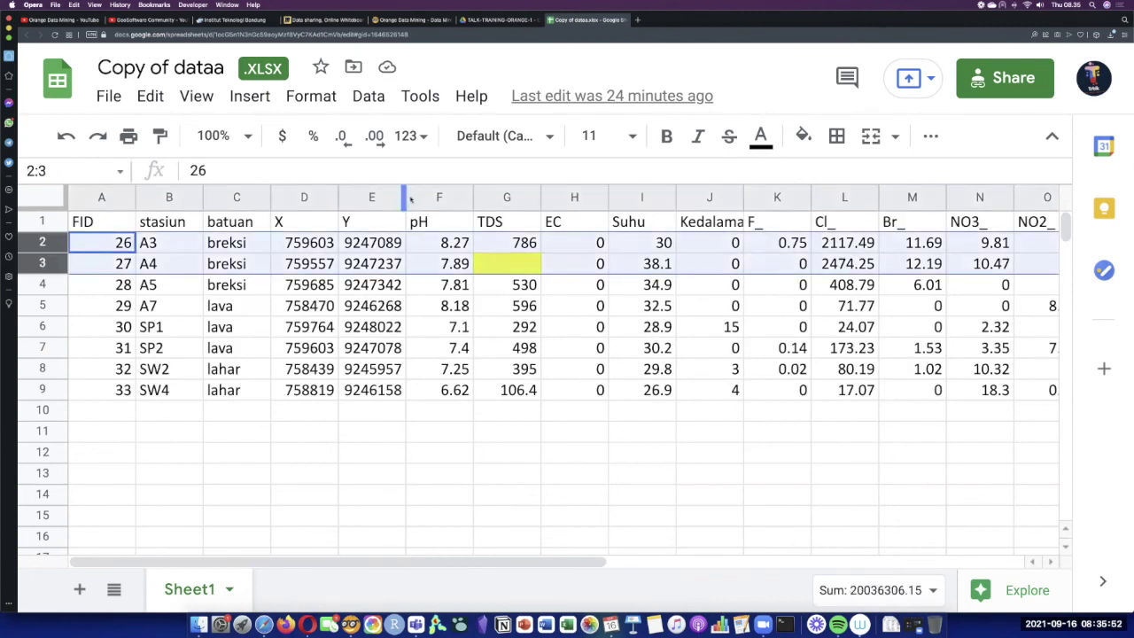
- Check the dendrogram in Orange against the selected spreadsheet rows, and close the Hierarchical Clustering window
{"action": "key", "text": "super+Tab"}
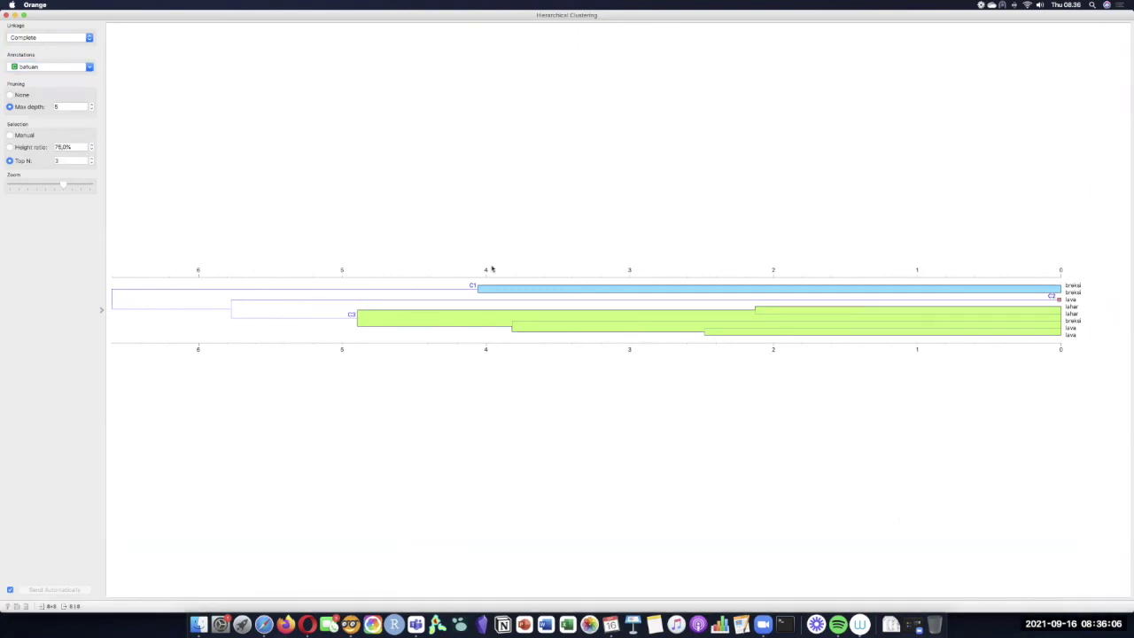
{"action": "key", "text": "ctrl+Right"}
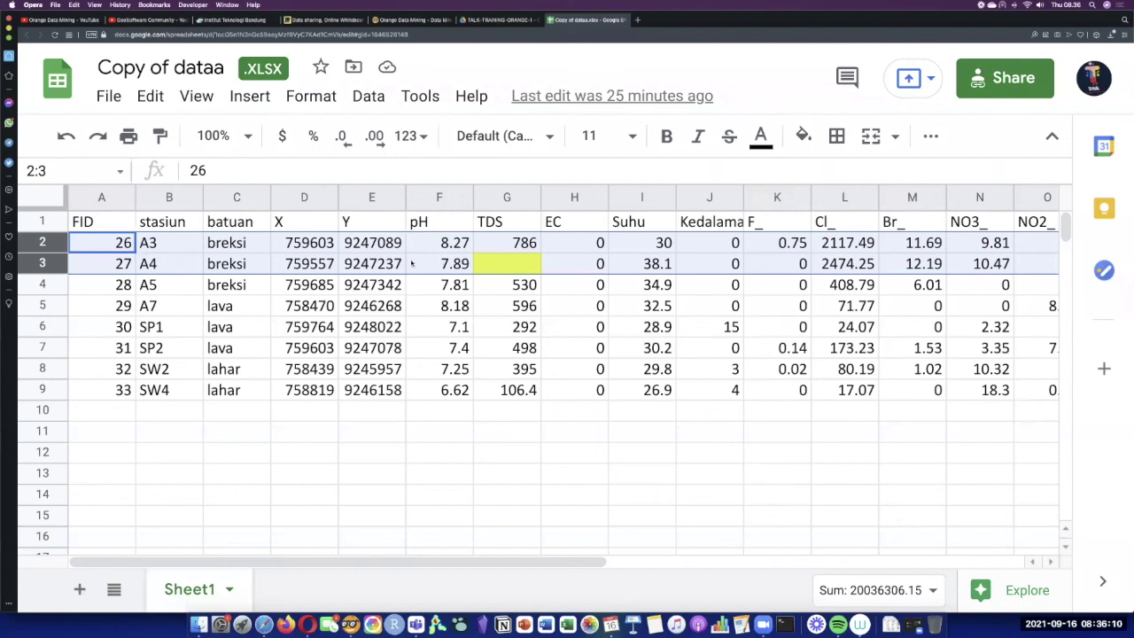
{"action": "left_click", "coordinate": [527, 324]}
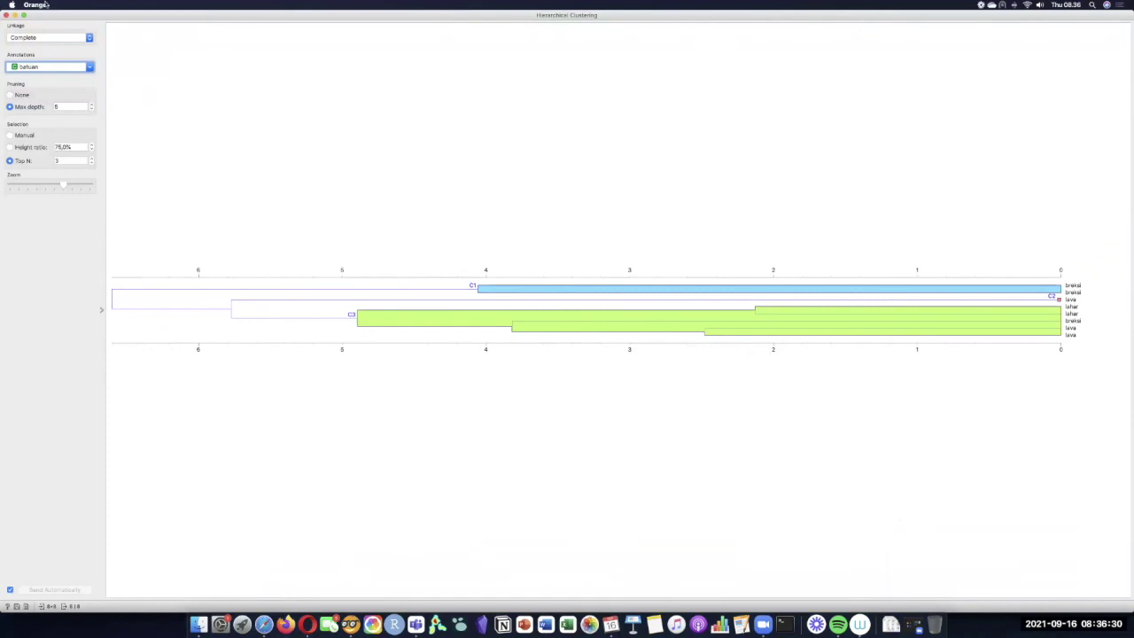
{"action": "left_click", "coordinate": [6, 16]}
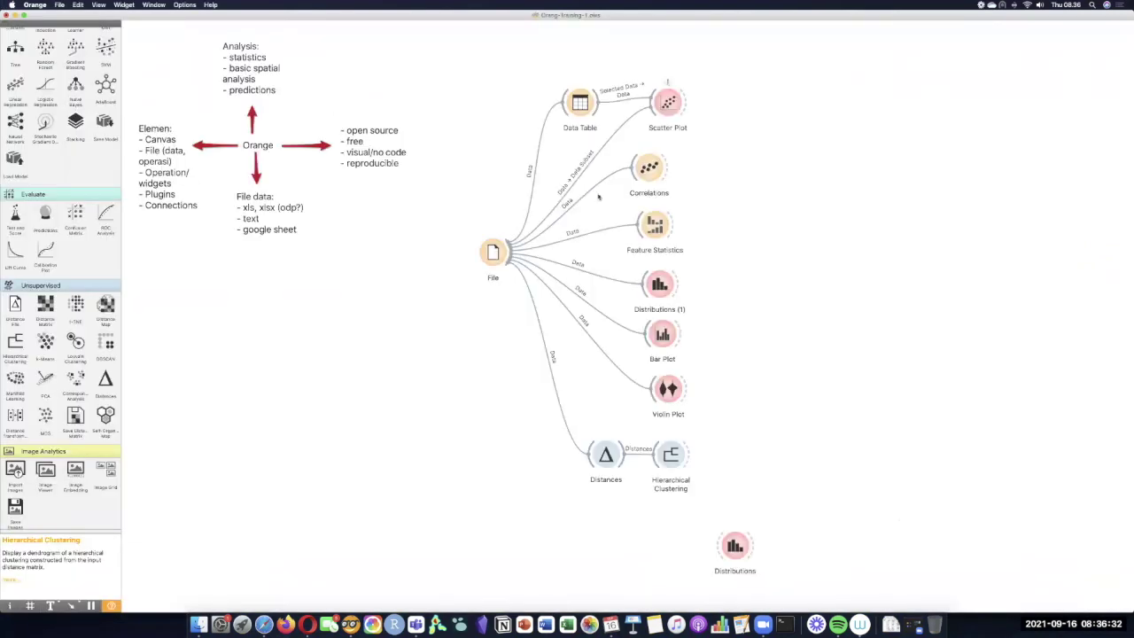
- Open the Data Table widget, examine its columns from the coordinates through the chemistry values, and close it
{"action": "double_click", "coordinate": [581, 110]}
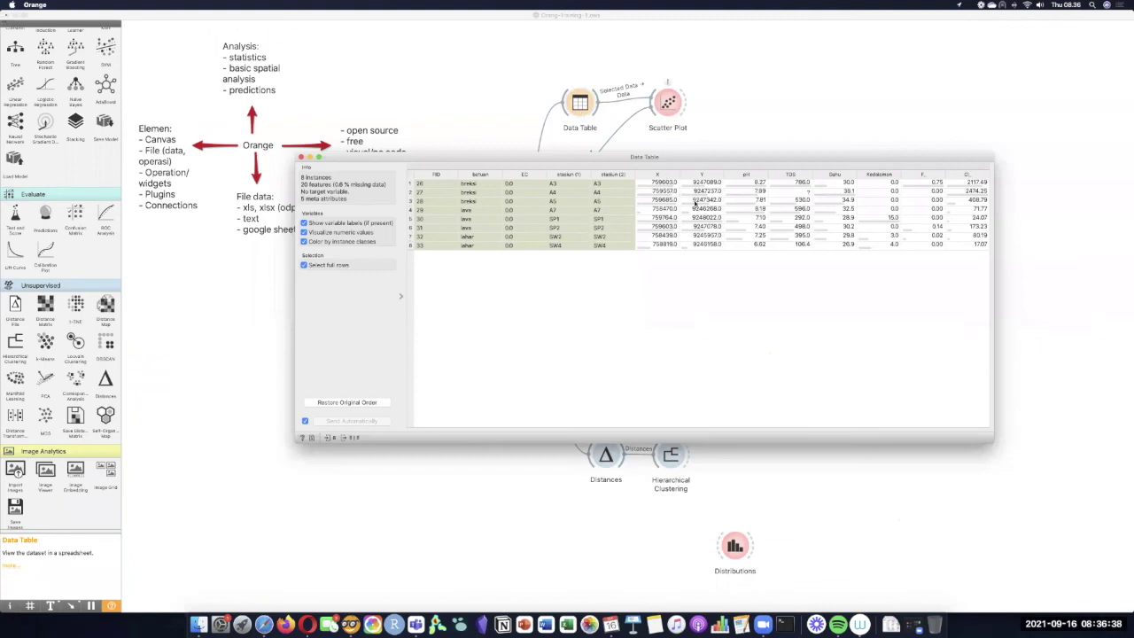
{"action": "scroll", "coordinate": [744, 189], "scroll_direction": "right", "scroll_amount": 5}
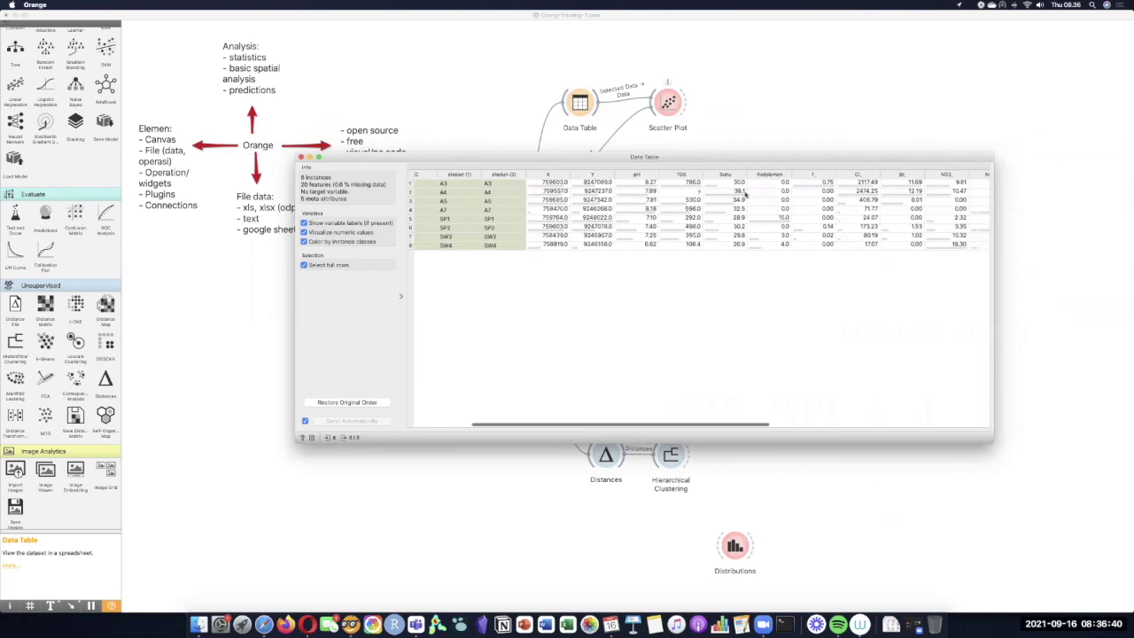
{"action": "scroll", "coordinate": [743, 199], "scroll_direction": "right", "scroll_amount": 4}
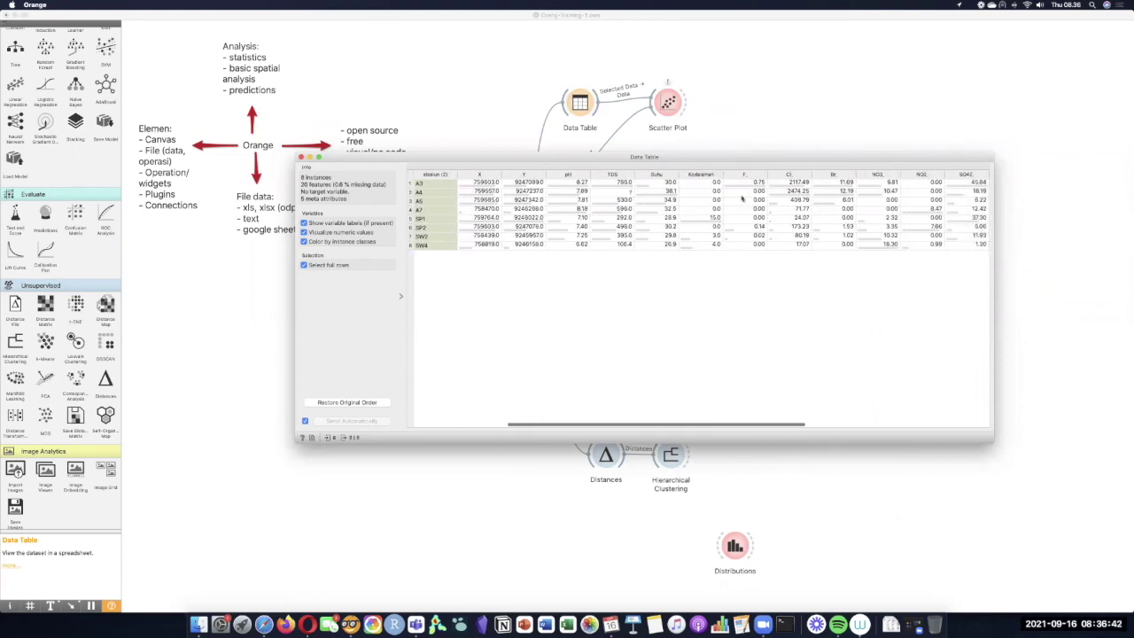
{"action": "scroll", "coordinate": [742, 199], "scroll_direction": "right", "scroll_amount": 1}
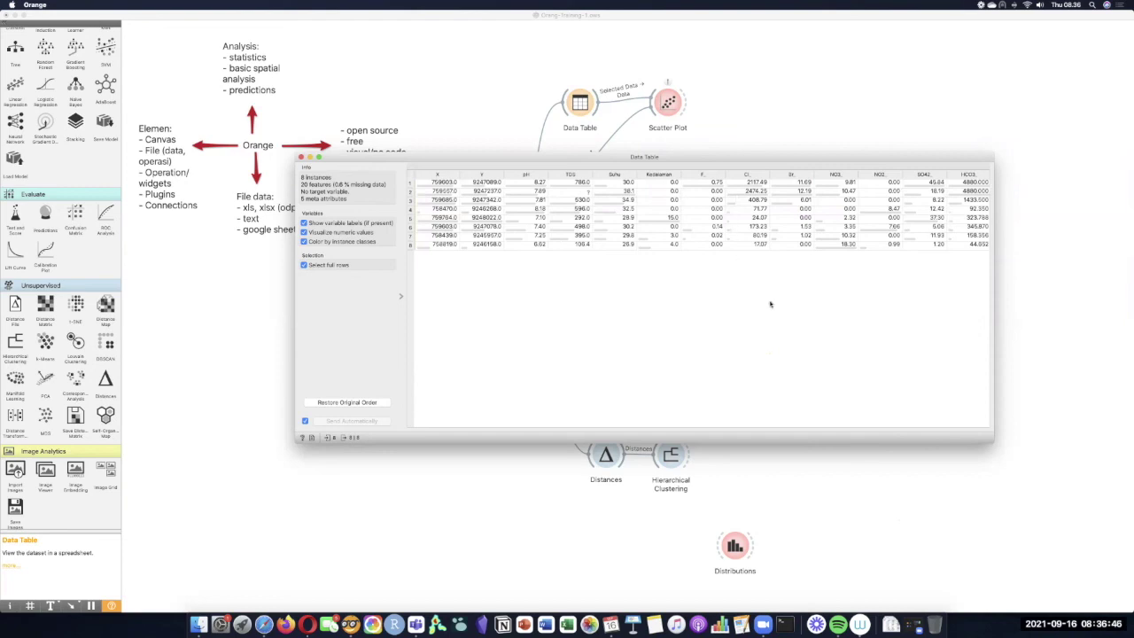
{"action": "left_click", "coordinate": [301, 157]}
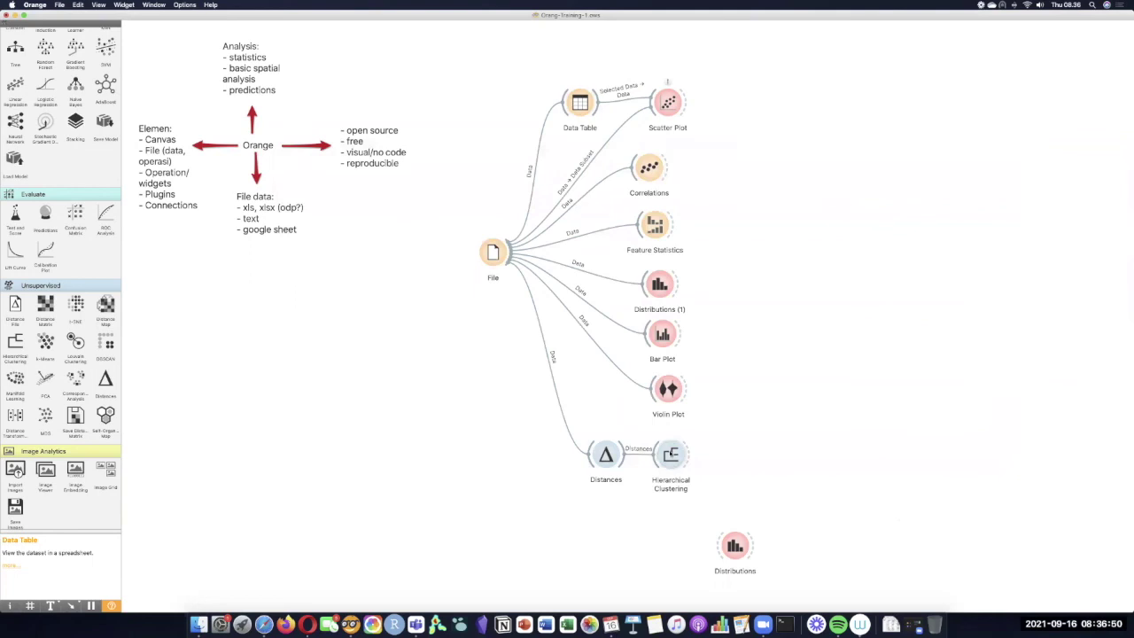
- Reopen the Hierarchical Clustering dendrogram, switch to the spreadsheet in Opera and examine its last columns, including the station names in stasiun
{"action": "left_click", "coordinate": [671, 454]}
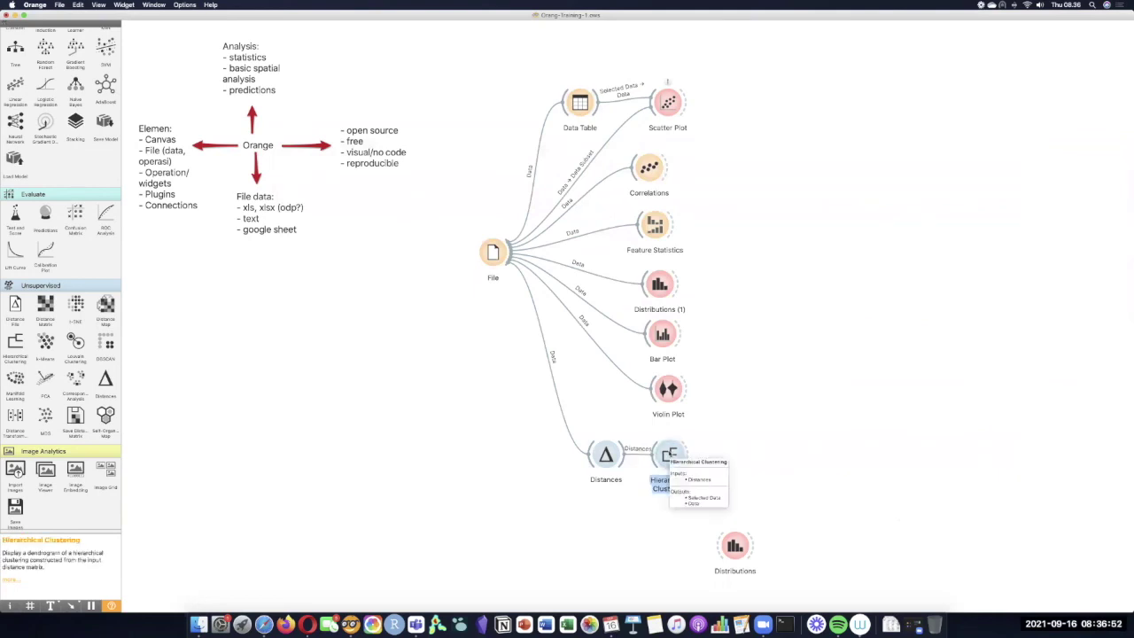
{"action": "double_click", "coordinate": [668, 454]}
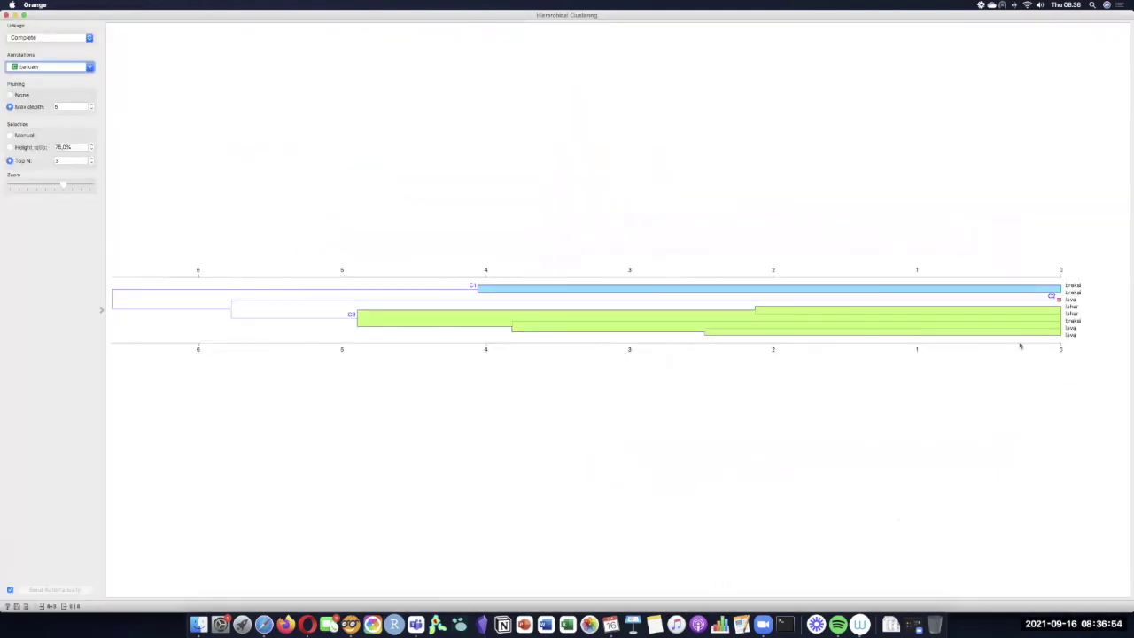
{"action": "key", "text": "ctrl+Right"}
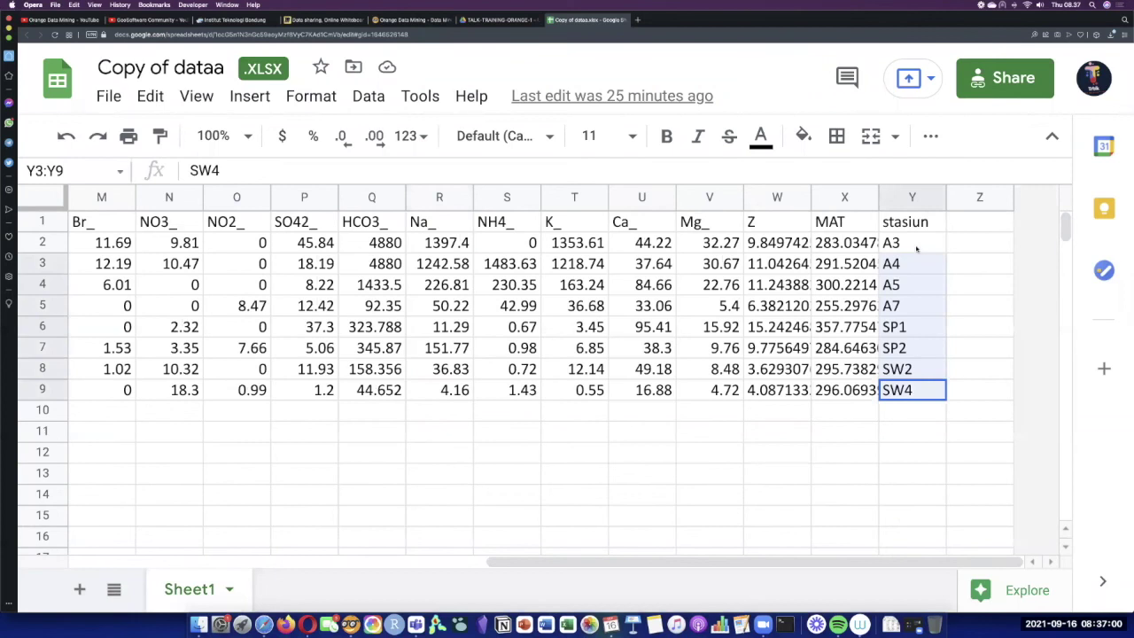
{"action": "key", "text": "shift+Up"}
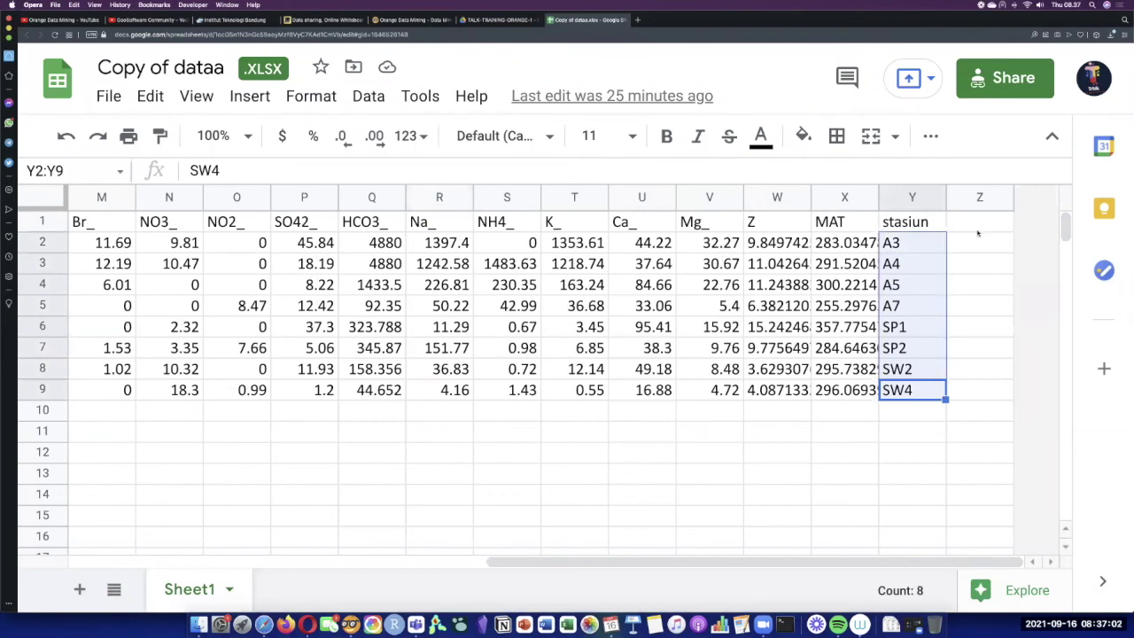
{"action": "left_click", "coordinate": [977, 230]}
{"action": "left_click_drag", "start_coordinate": [967, 246], "coordinate": [957, 520]}
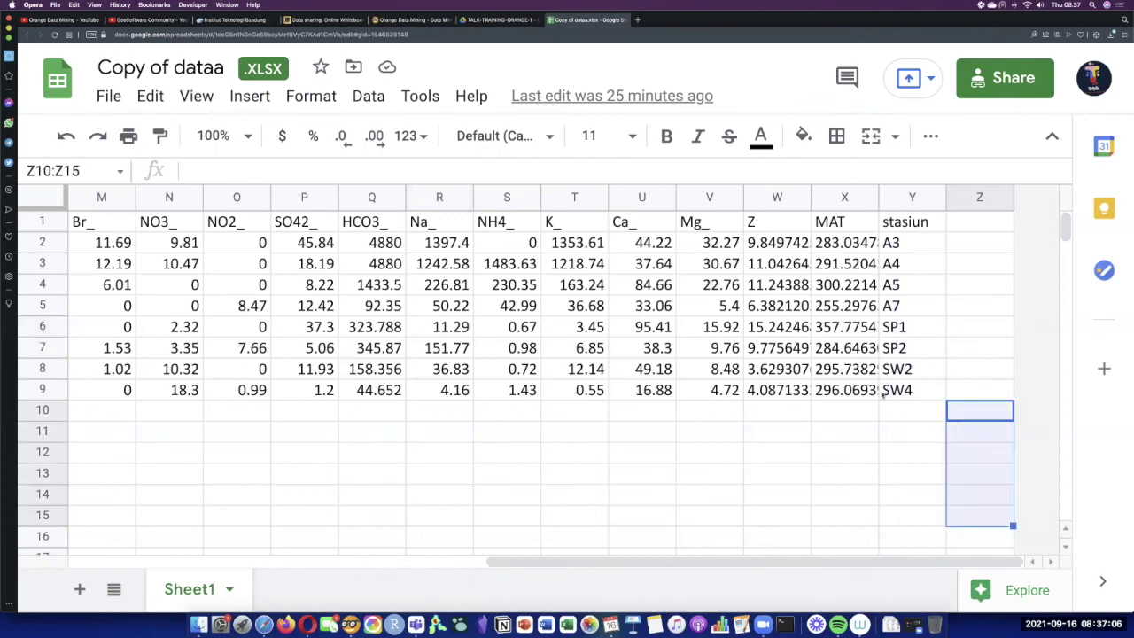
{"action": "scroll", "coordinate": [882, 390], "scroll_direction": "left", "scroll_amount": 5}
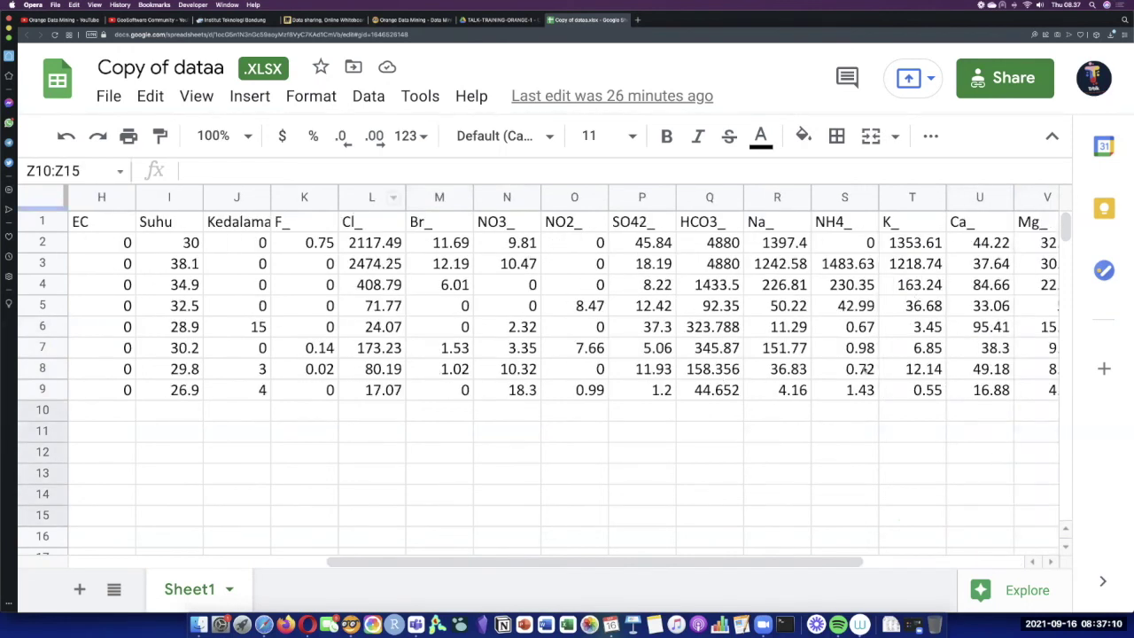
{"action": "left_click", "coordinate": [120, 97]}
{"action": "mouse_move", "coordinate": [160, 188]}
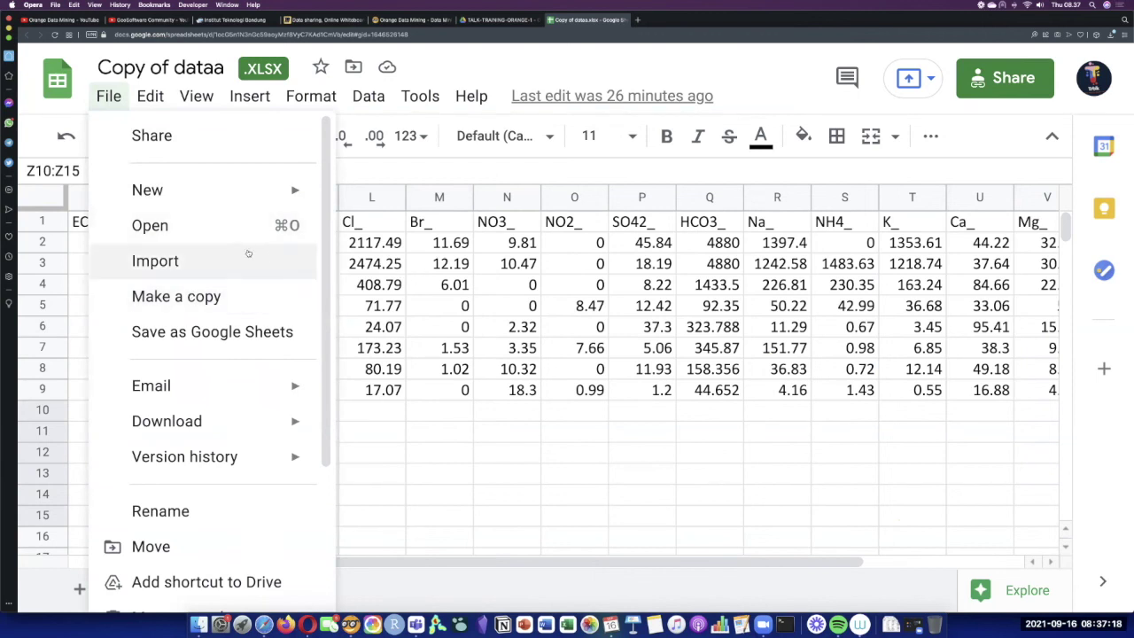
{"action": "left_click", "coordinate": [585, 305]}
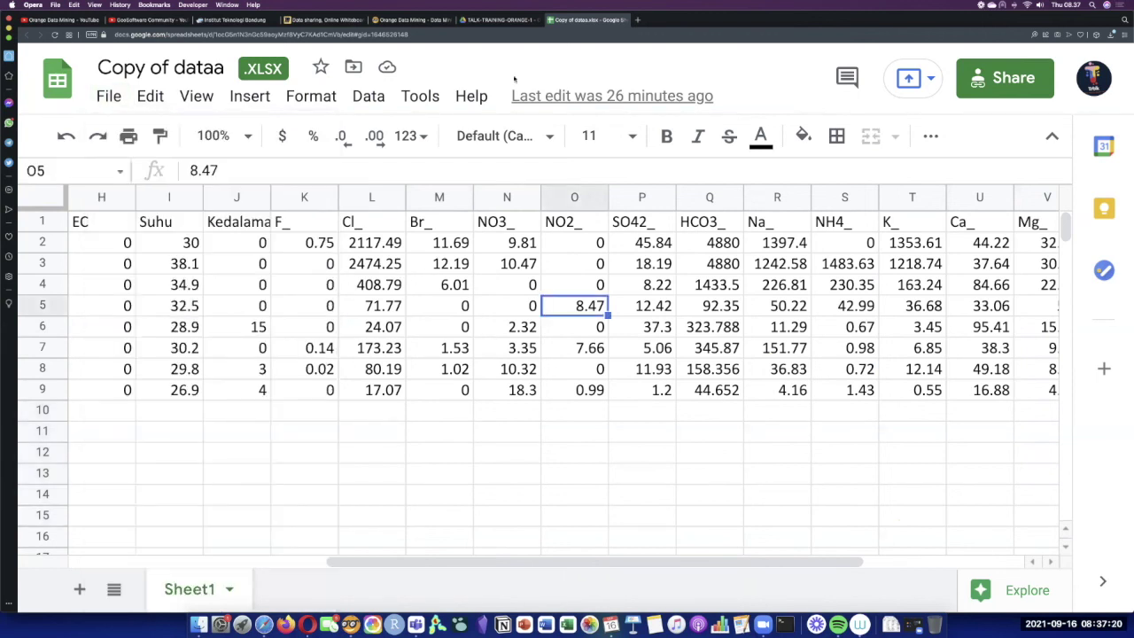
- Open dataa.xlsx from the TALK-TRAINING-ORANGE-1 Drive folder and look over its rows and chemistry columns
{"action": "left_click", "coordinate": [501, 20]}
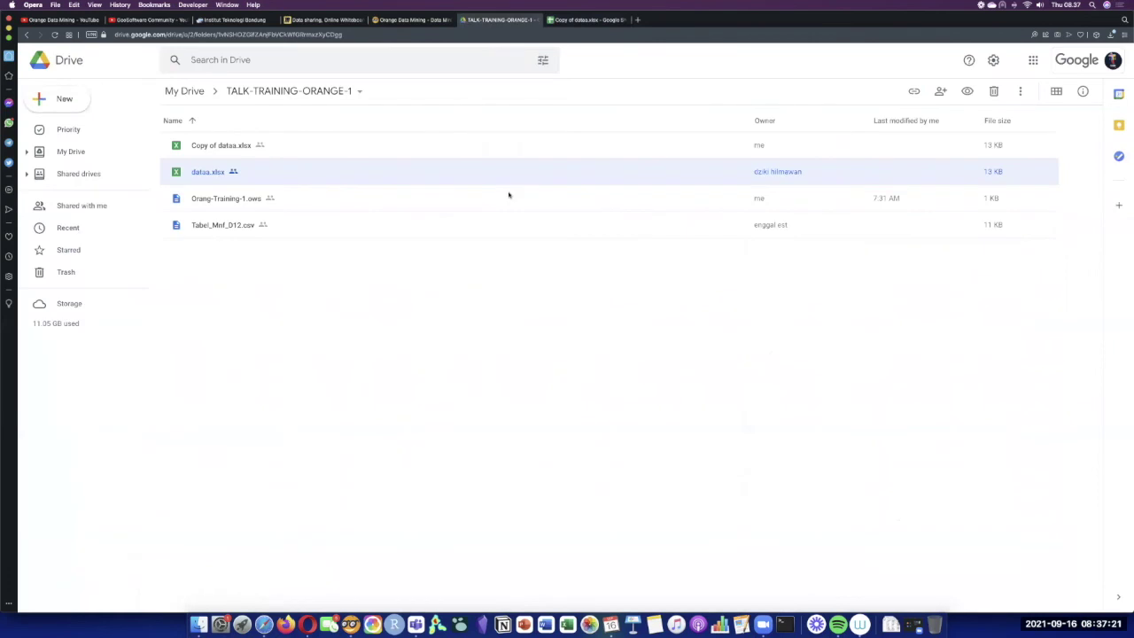
{"action": "double_click", "coordinate": [248, 178]}
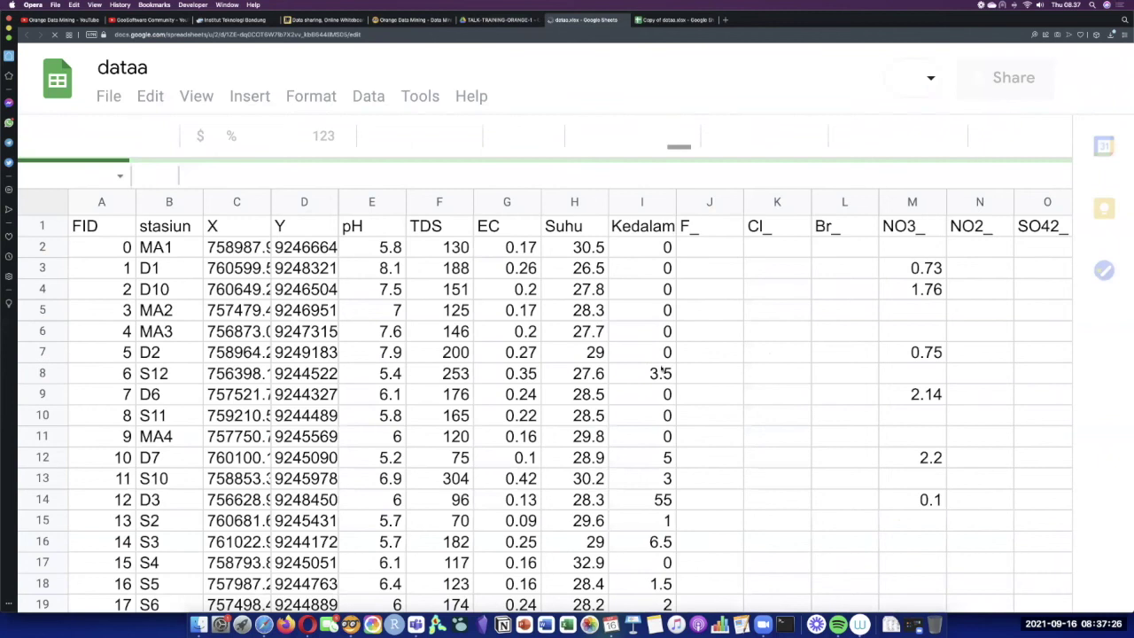
{"action": "scroll", "coordinate": [661, 369], "scroll_direction": "right", "scroll_amount": 3}
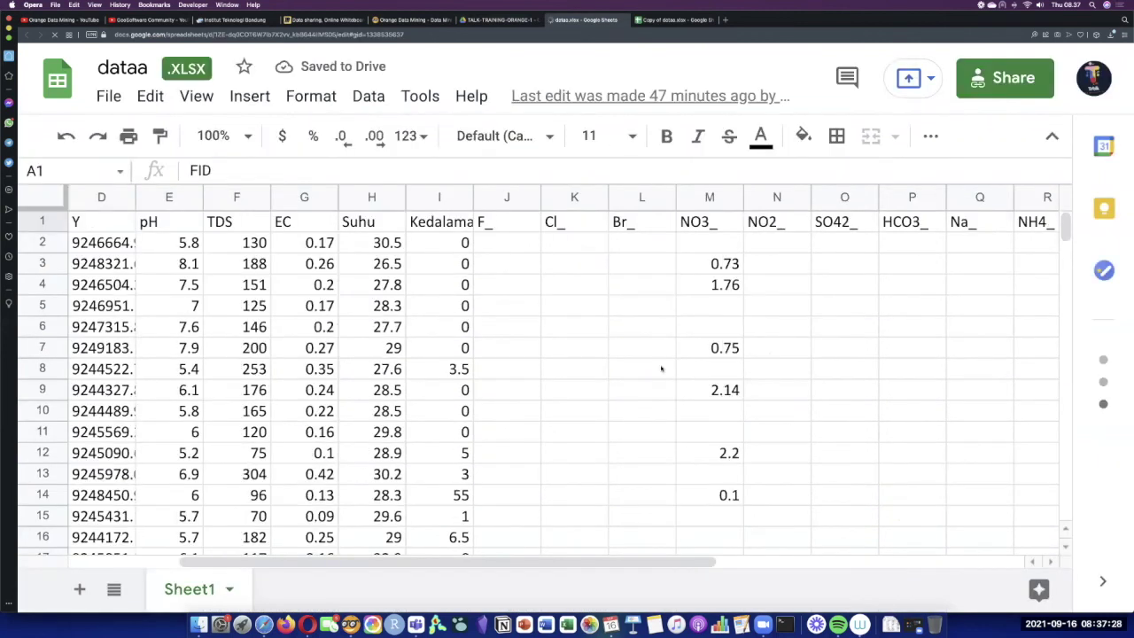
{"action": "scroll", "coordinate": [661, 368], "scroll_direction": "down", "scroll_amount": 7}
{"action": "scroll", "coordinate": [661, 368], "scroll_direction": "up", "scroll_amount": 3}
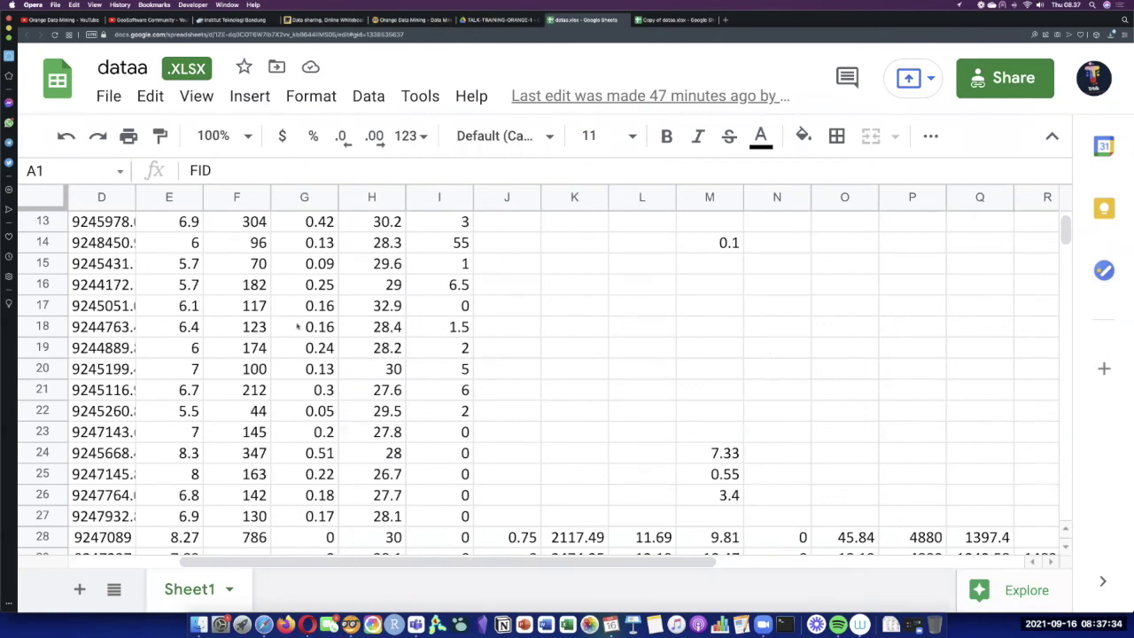
- Select rows 2 to 27 and examine their values across the chemistry columns up to stasiun
{"action": "left_click_drag", "start_coordinate": [47, 509], "coordinate": [75, 254]}
{"action": "key", "text": "shift+Up"}
{"action": "scroll", "coordinate": [478, 391], "scroll_direction": "right", "scroll_amount": 5}
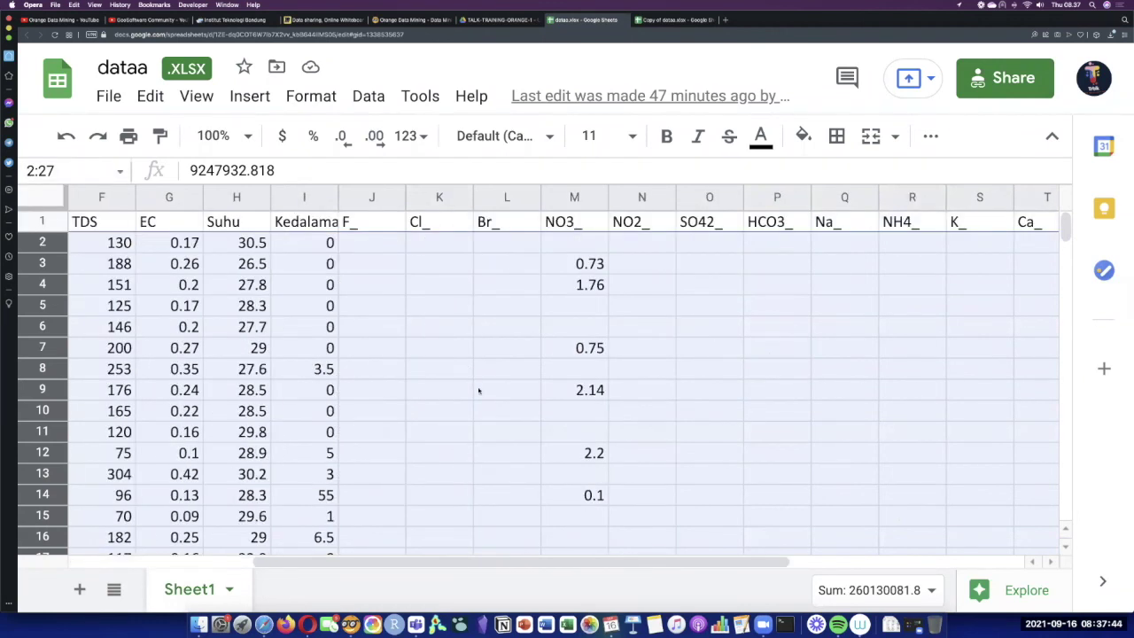
{"action": "scroll", "coordinate": [478, 391], "scroll_direction": "right", "scroll_amount": 5}
{"action": "scroll", "coordinate": [478, 391], "scroll_direction": "right", "scroll_amount": 1}
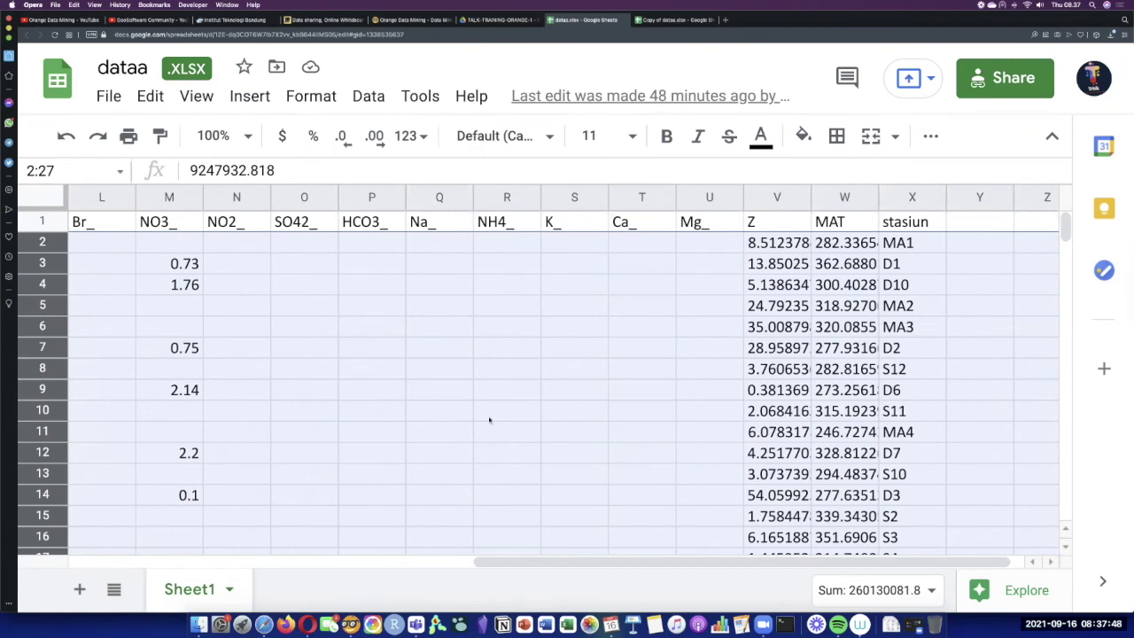
- Clear the row selection and review the sheet from its last columns back to FID and through its lower rows
{"action": "left_click", "coordinate": [490, 420]}
{"action": "scroll", "coordinate": [490, 420], "scroll_direction": "right", "scroll_amount": 1}
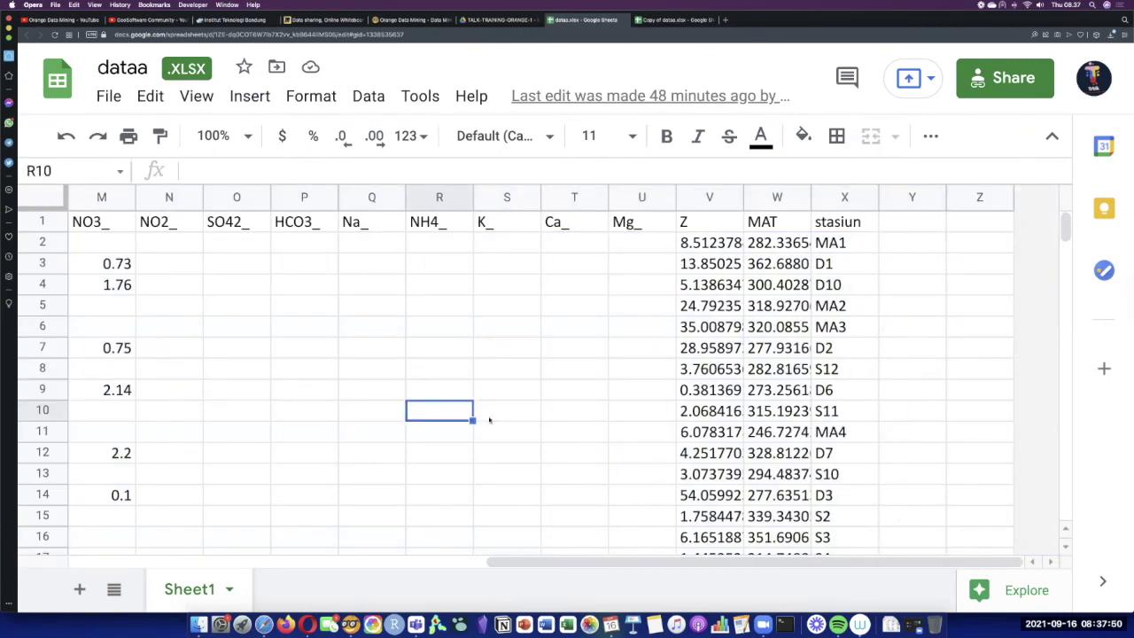
{"action": "scroll", "coordinate": [489, 420], "scroll_direction": "left", "scroll_amount": 9}
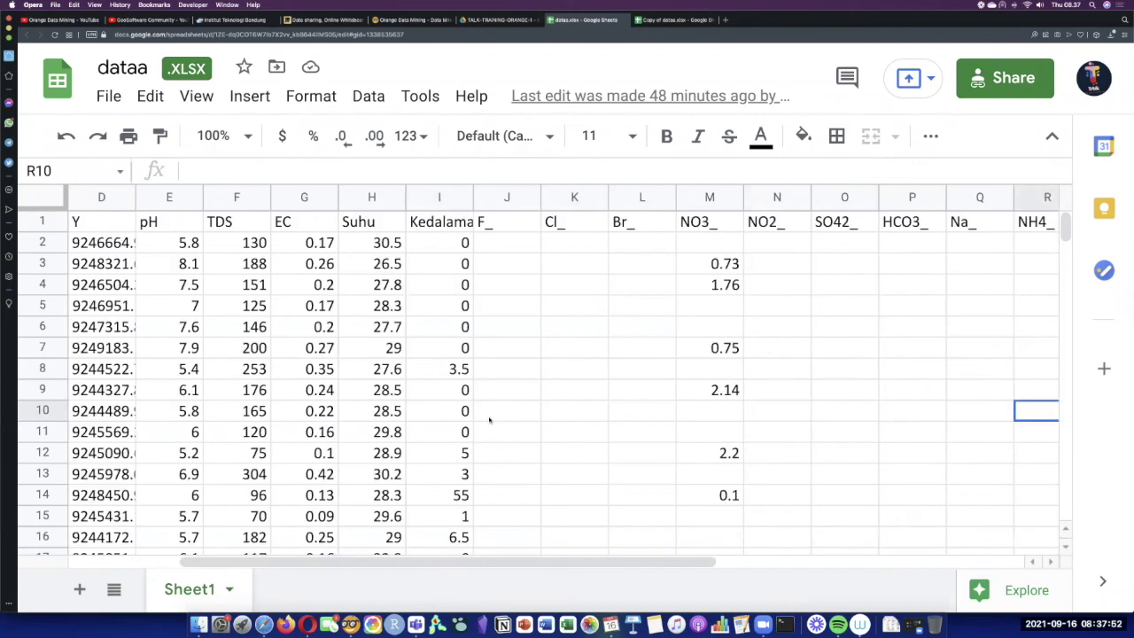
{"action": "scroll", "coordinate": [489, 420], "scroll_direction": "left", "scroll_amount": 3}
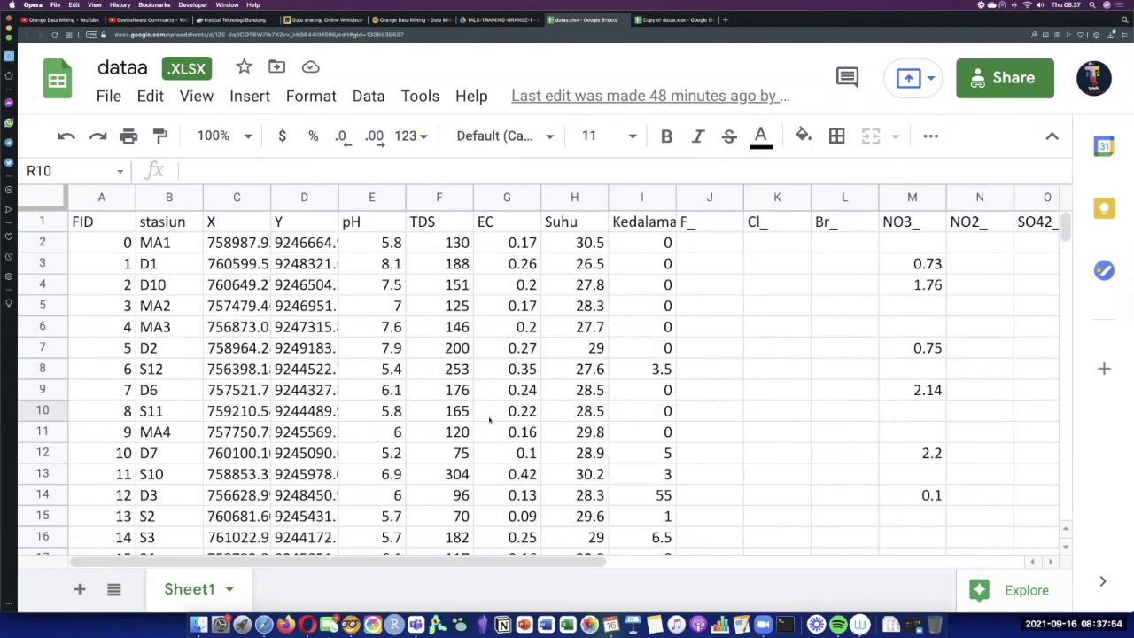
{"action": "scroll", "coordinate": [489, 420], "scroll_direction": "down", "scroll_amount": 5}
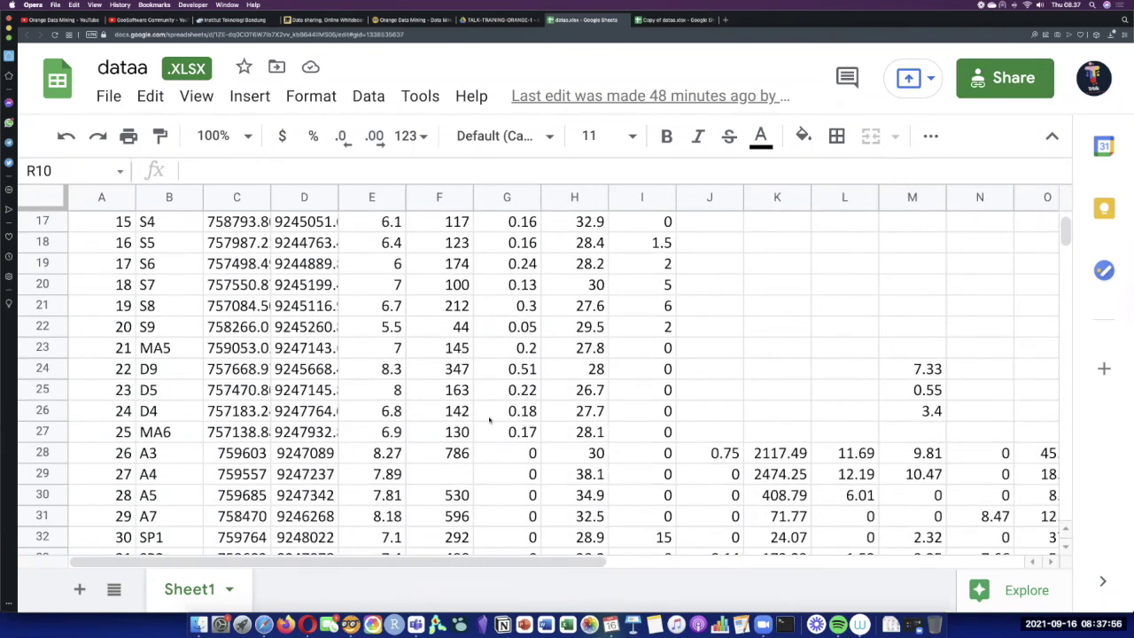
{"action": "scroll", "coordinate": [489, 420], "scroll_direction": "down", "scroll_amount": 3}
{"action": "scroll", "coordinate": [489, 420], "scroll_direction": "up", "scroll_amount": 8}
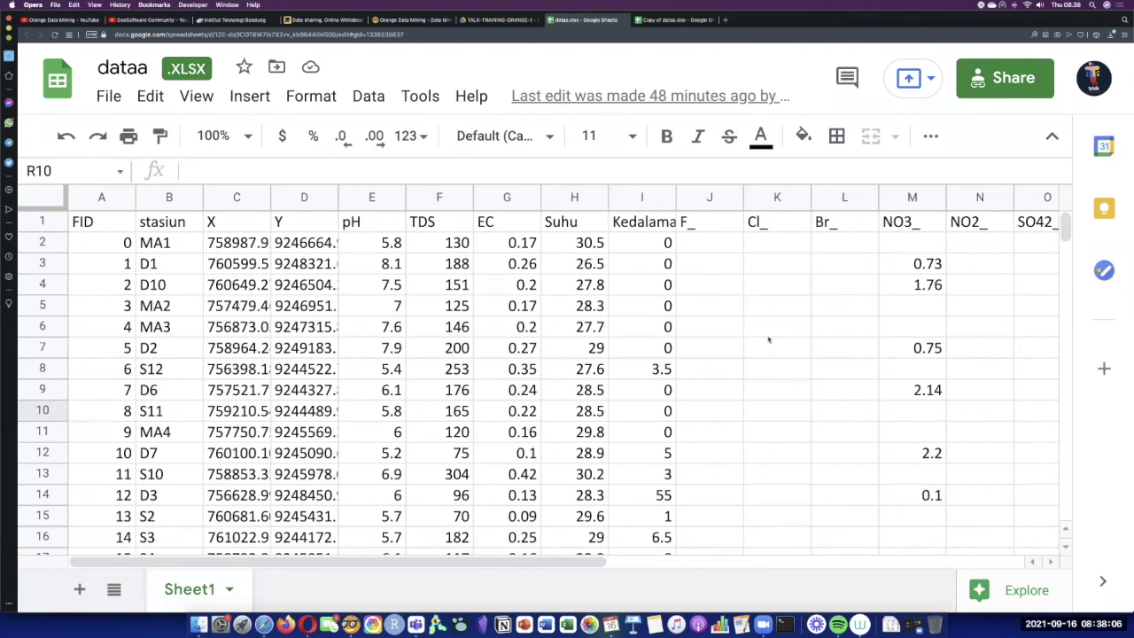
- Switch to Orange, close the Hierarchical Clustering window, and check the Scatter Plot of TDS against Suhu
{"action": "key", "text": "super+Tab"}
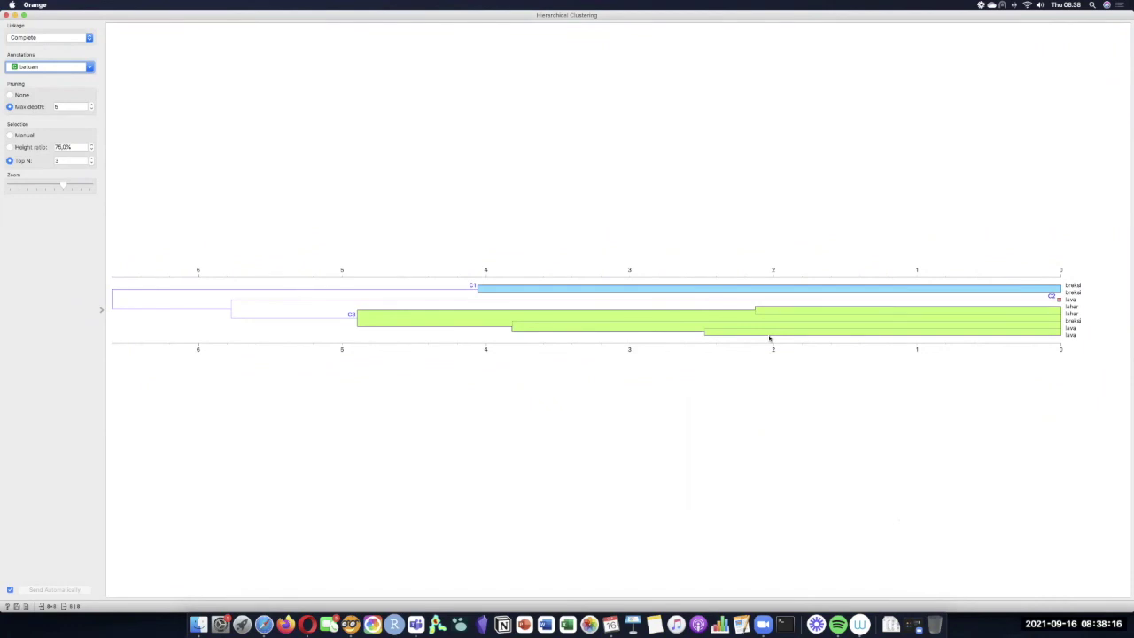
{"action": "left_click", "coordinate": [7, 15]}
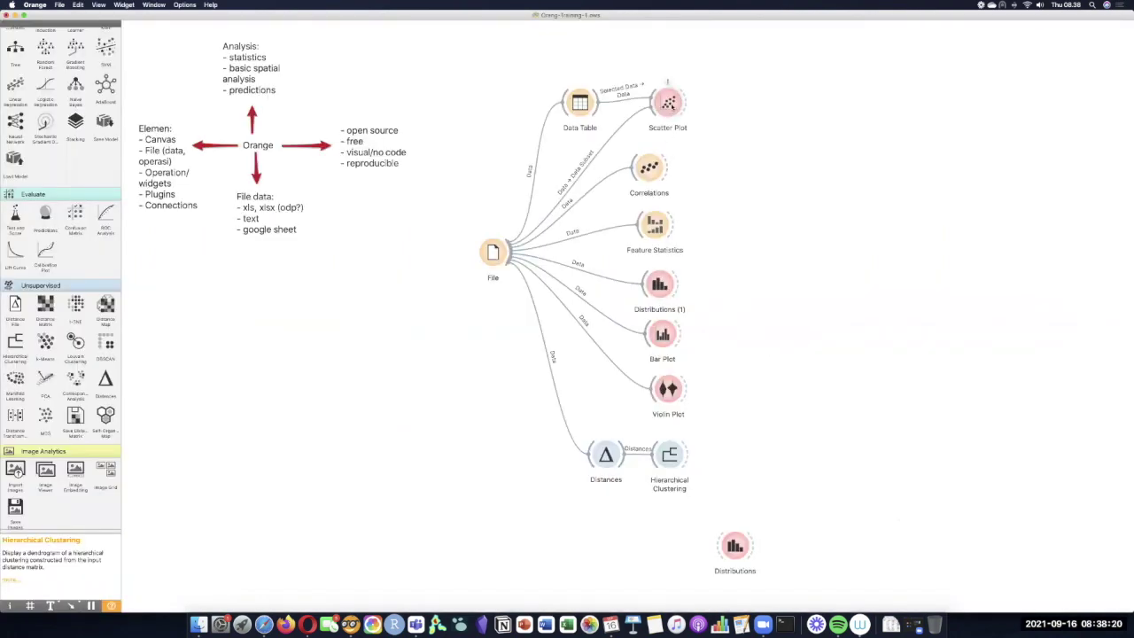
{"action": "double_click", "coordinate": [669, 104]}
{"action": "left_click_drag", "start_coordinate": [668, 82], "coordinate": [651, 95]}
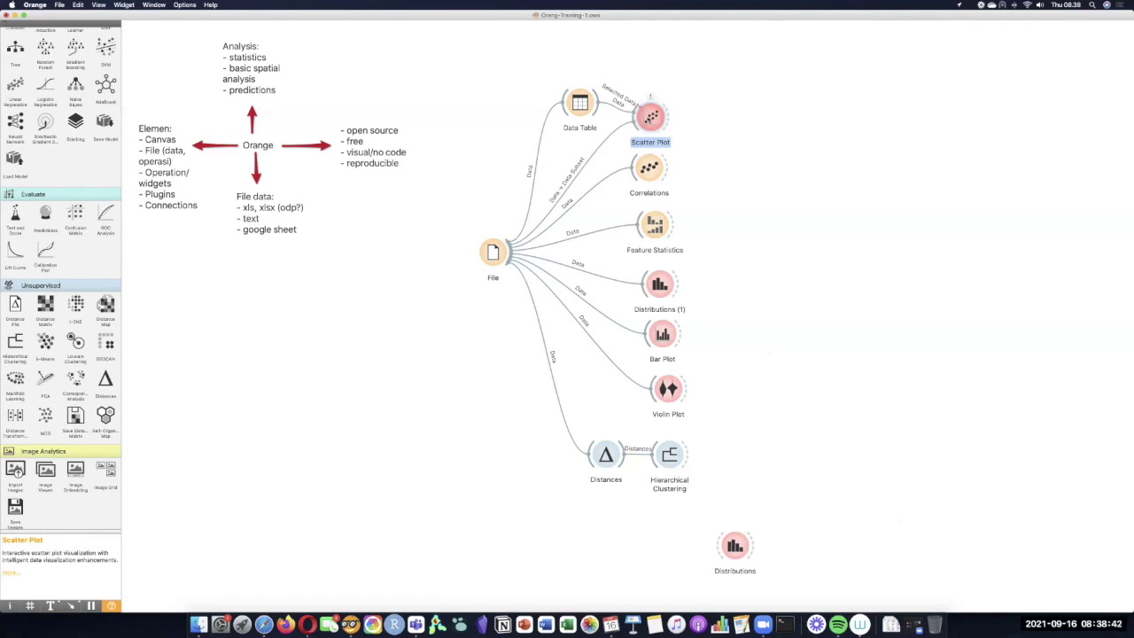
{"action": "double_click", "coordinate": [651, 97]}
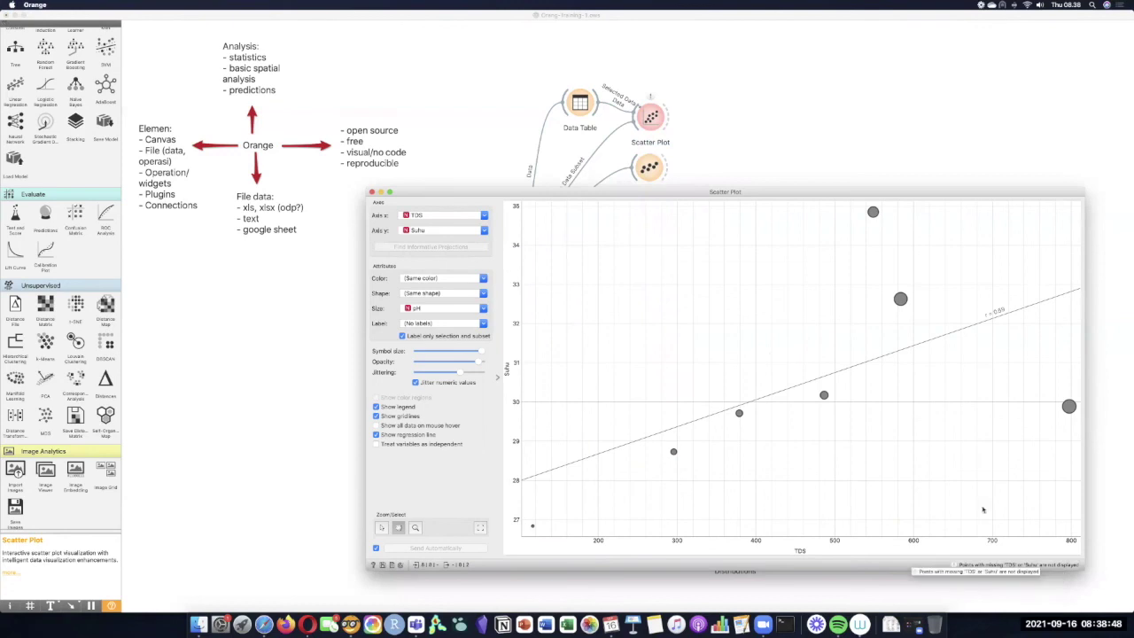
{"action": "left_click", "coordinate": [373, 193]}
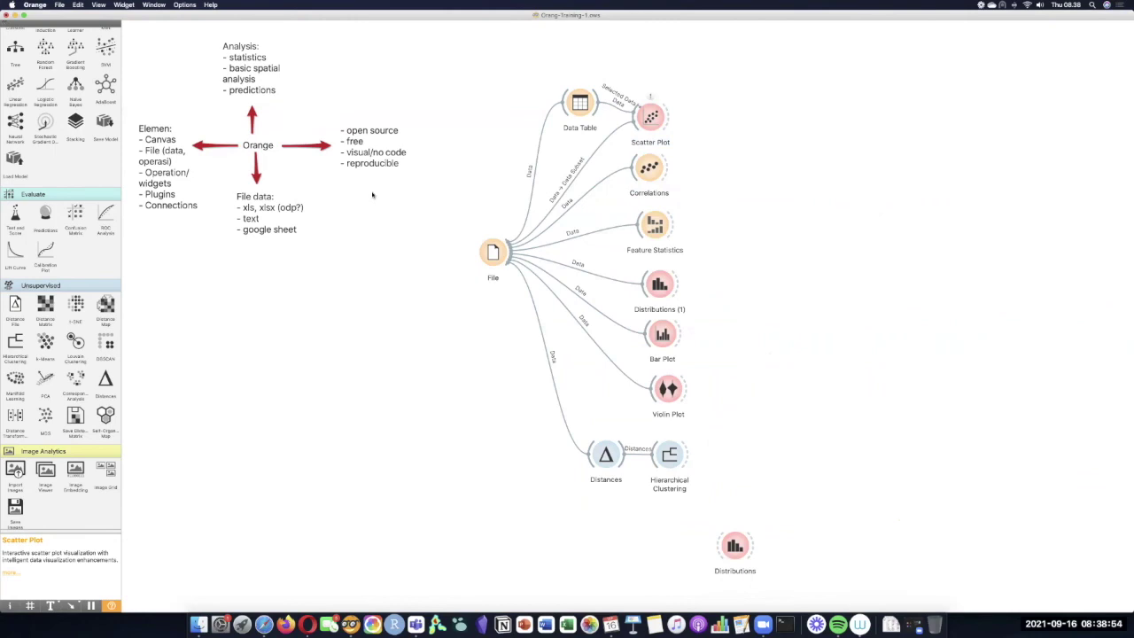
- Switch to the spreadsheets in Opera and compare Copy of dataa with dataa
{"action": "left_click_drag", "start_coordinate": [673, 455], "coordinate": [668, 455]}
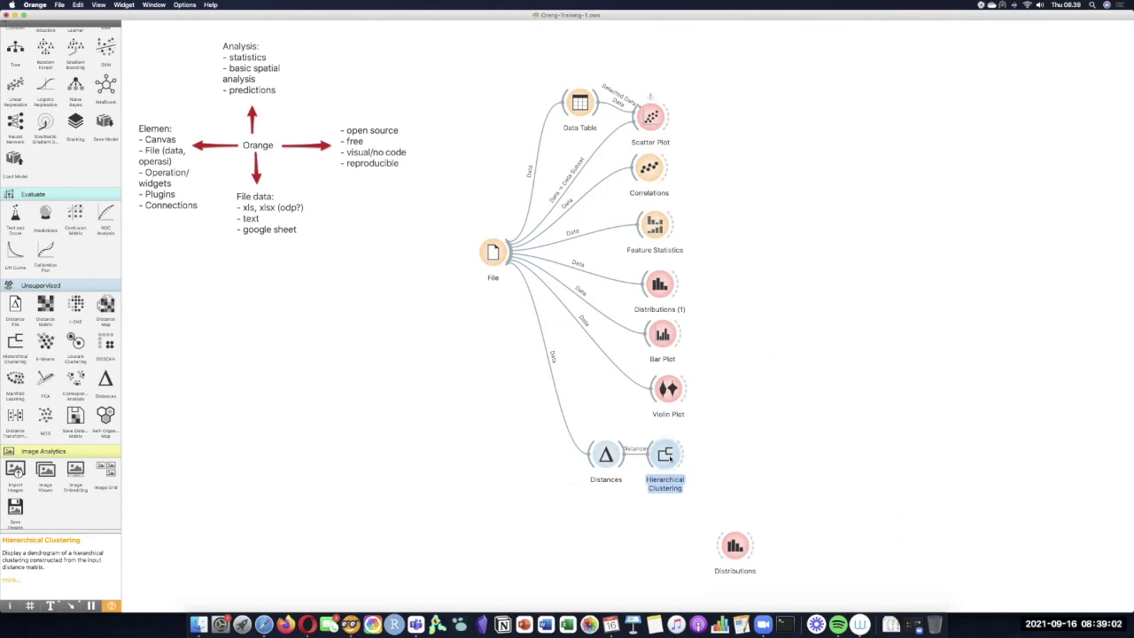
{"action": "key", "text": "ctrl+Right"}
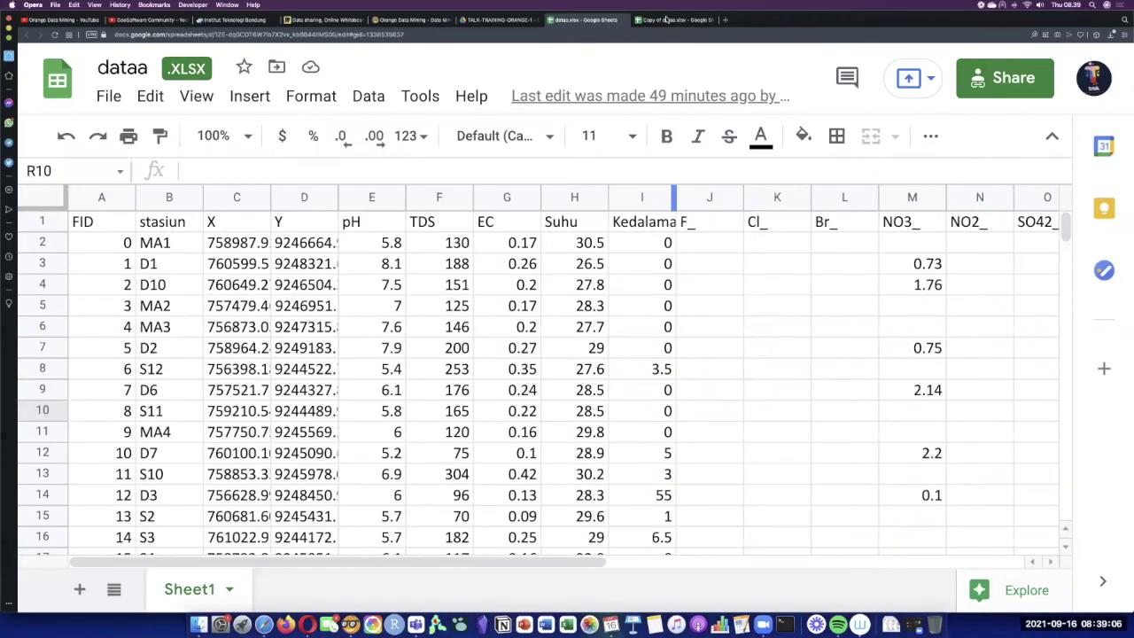
{"action": "left_click", "coordinate": [666, 20]}
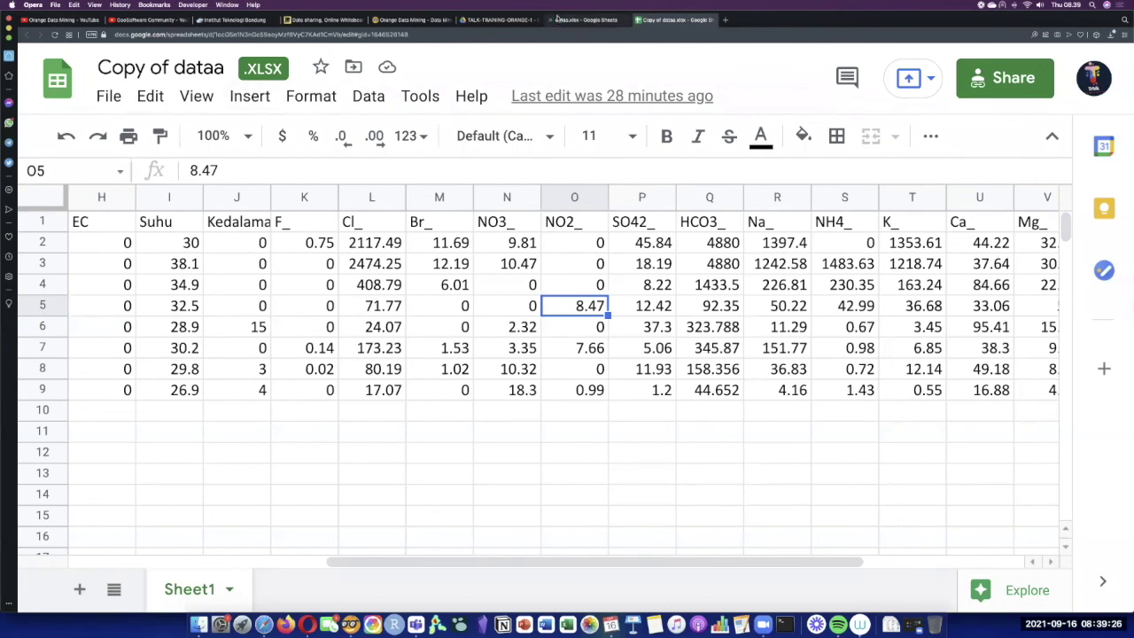
{"action": "key", "text": "ctrl+shift+Tab"}
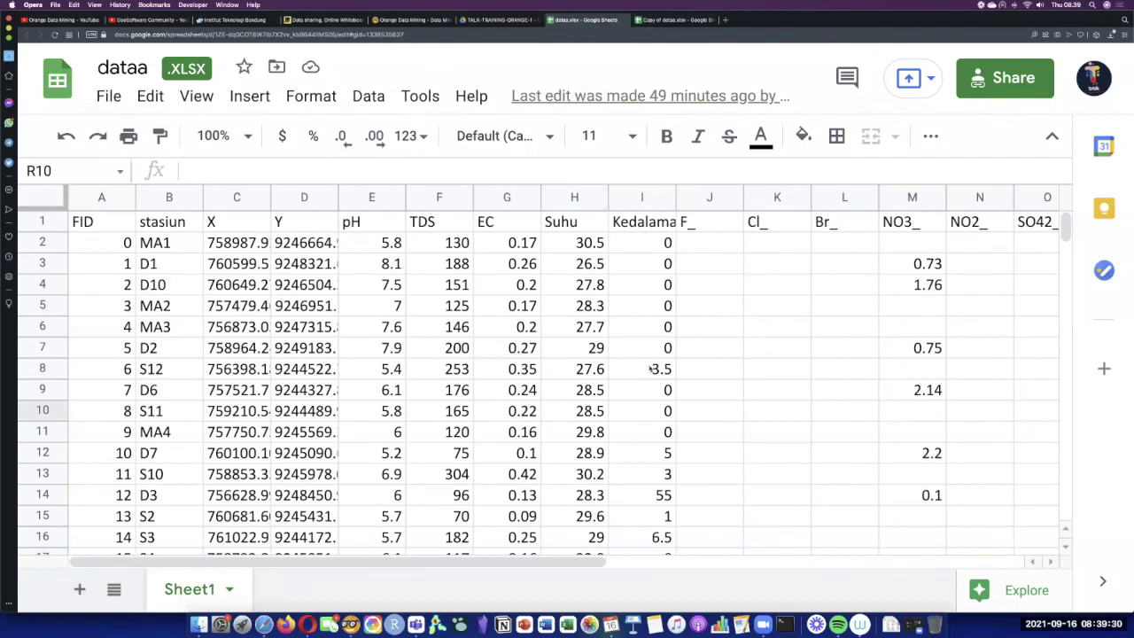
- Select columns E to I, pH through Kedalaman, in dataa and examine them down to the last data rows
{"action": "scroll", "coordinate": [651, 369], "scroll_direction": "down", "scroll_amount": 3}
{"action": "key", "text": "super+minus"}
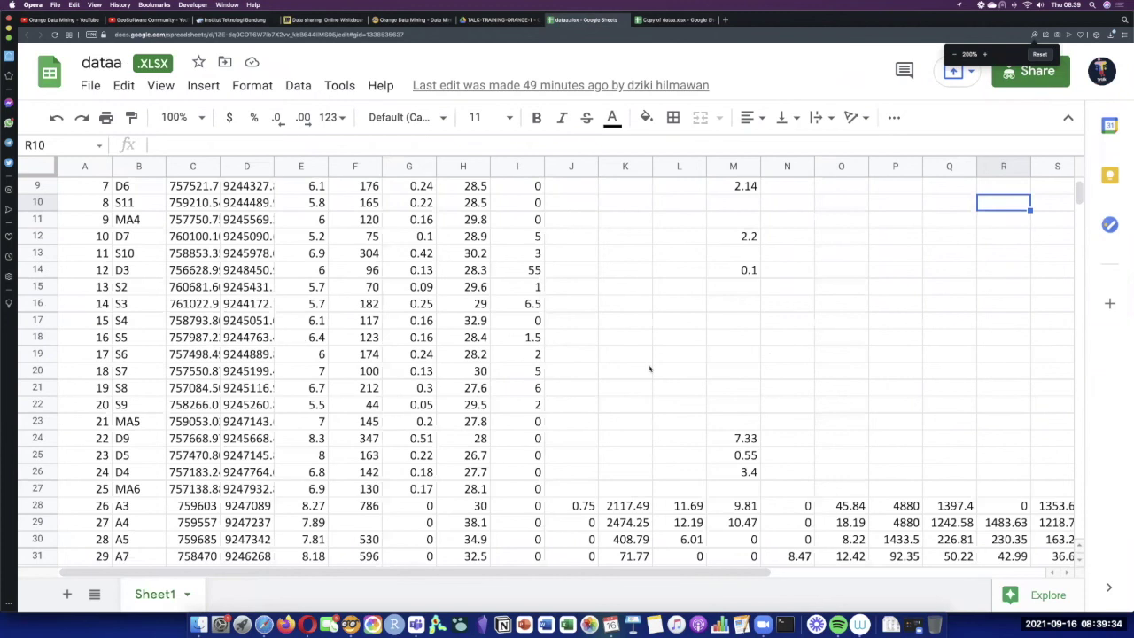
{"action": "key", "text": "super+minus"}
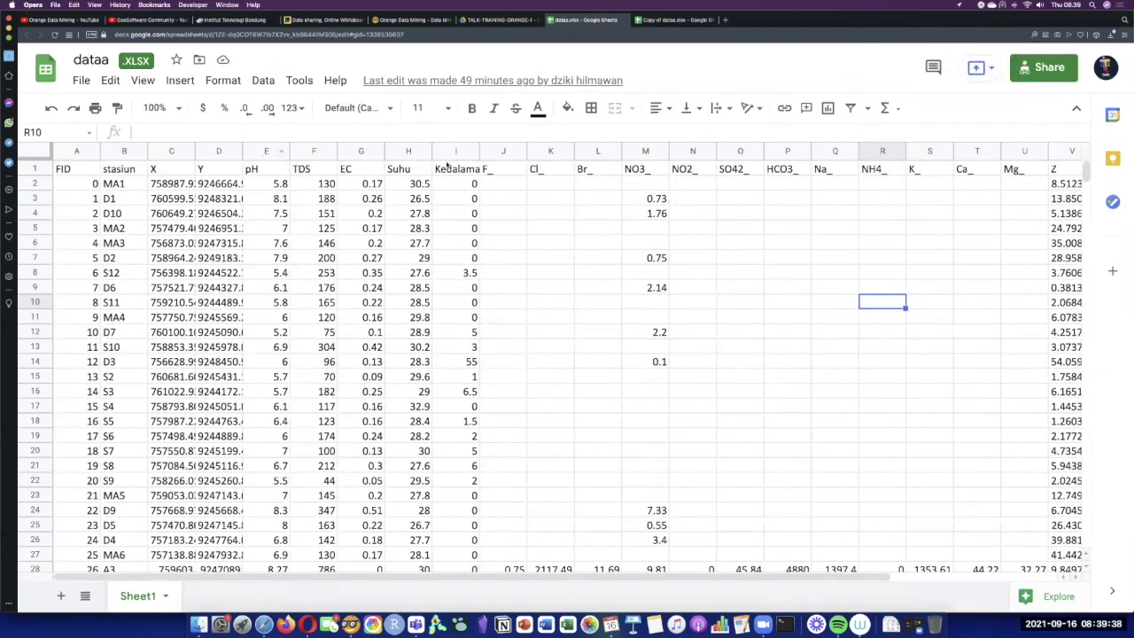
{"action": "scroll", "coordinate": [489, 266], "scroll_direction": "down", "scroll_amount": 3}
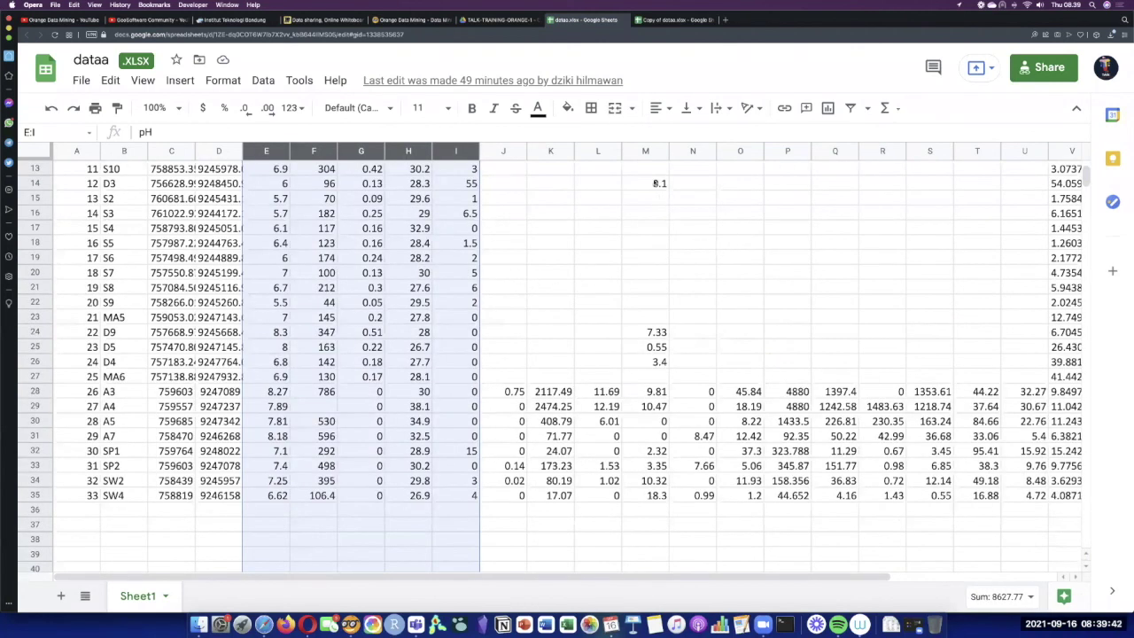
{"action": "scroll", "coordinate": [693, 235], "scroll_direction": "up", "scroll_amount": 4}
- Select the NO3_ column and compare its filled rows with the neighbouring chemistry, Z, MAT and stasiun columns
{"action": "left_click", "coordinate": [646, 150]}
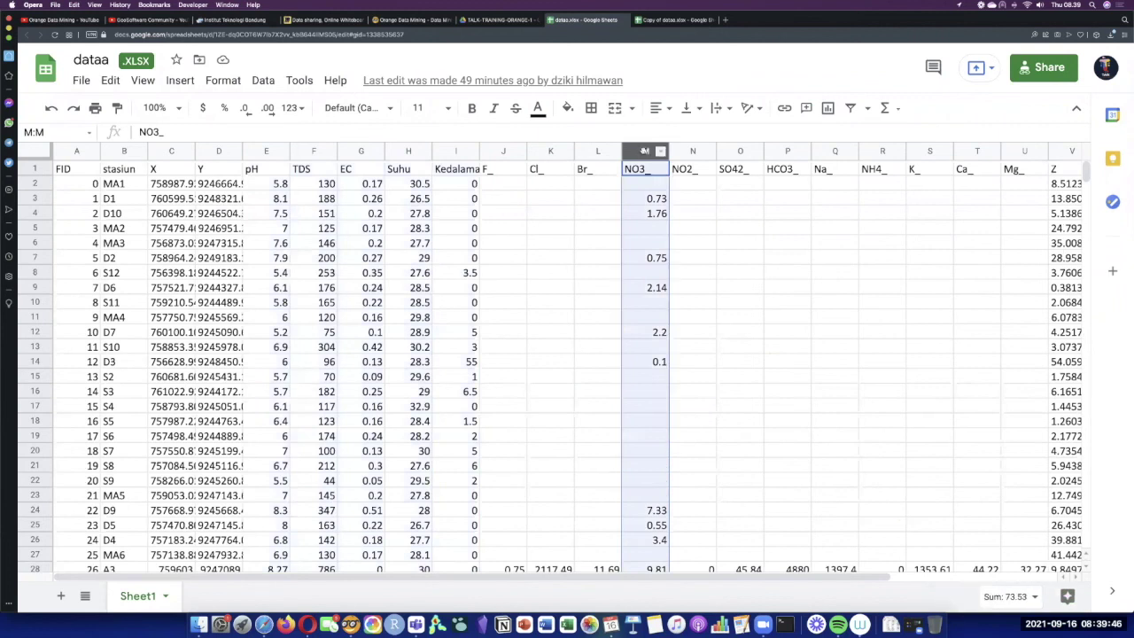
{"action": "scroll", "coordinate": [655, 243], "scroll_direction": "down", "scroll_amount": 3}
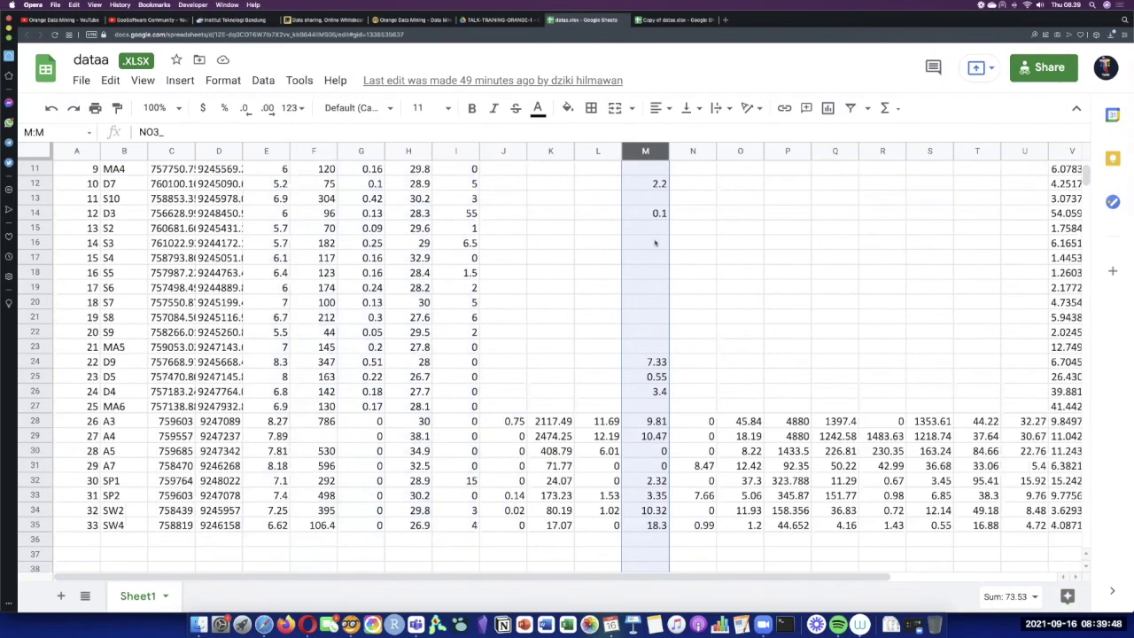
{"action": "scroll", "coordinate": [655, 243], "scroll_direction": "up", "scroll_amount": 3}
{"action": "scroll", "coordinate": [655, 243], "scroll_direction": "right", "scroll_amount": 2}
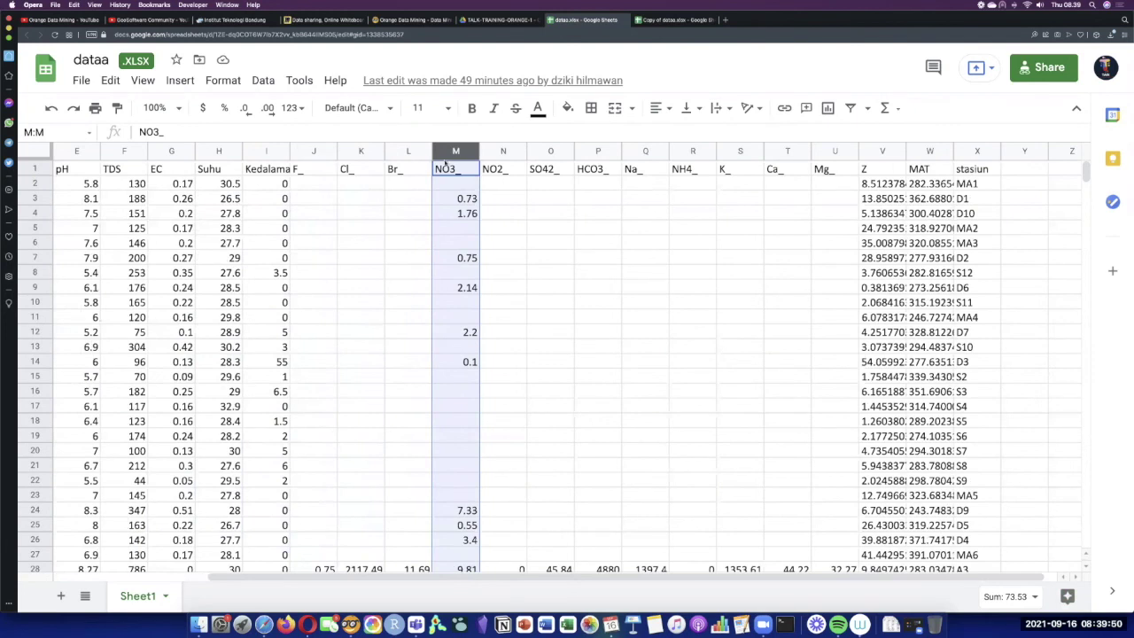
{"action": "scroll", "coordinate": [421, 159], "scroll_direction": "down", "scroll_amount": 1}
{"action": "scroll", "coordinate": [422, 159], "scroll_direction": "right", "scroll_amount": 1}
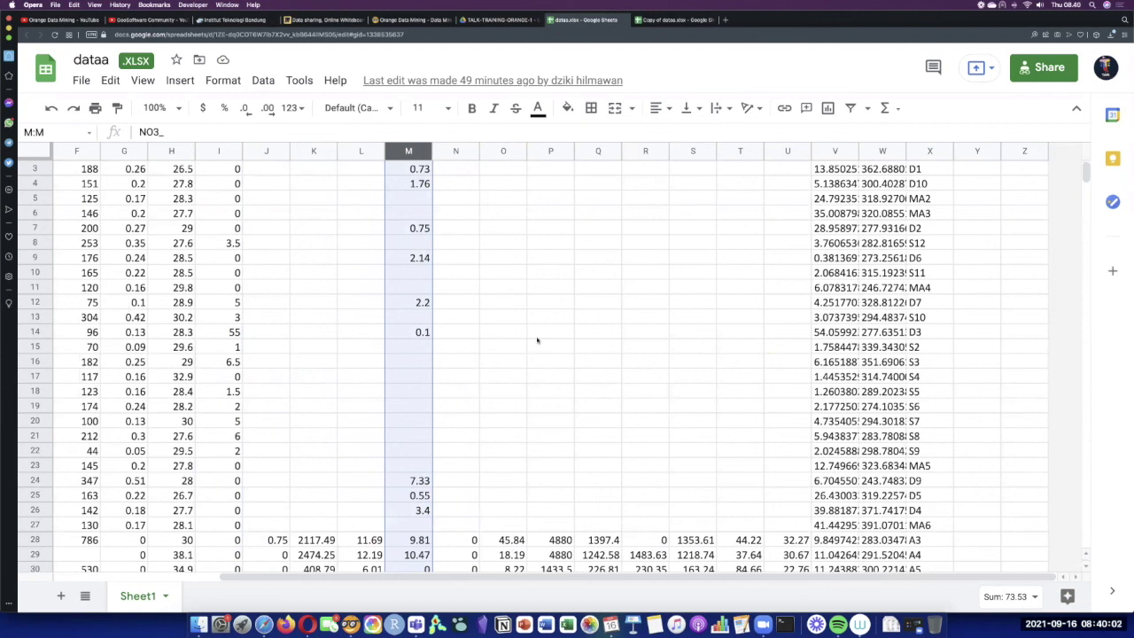
- Switch to Orange and review the Bar Plot and Distributions (1) widgets, closing each window
{"action": "key", "text": "ctrl+Left"}
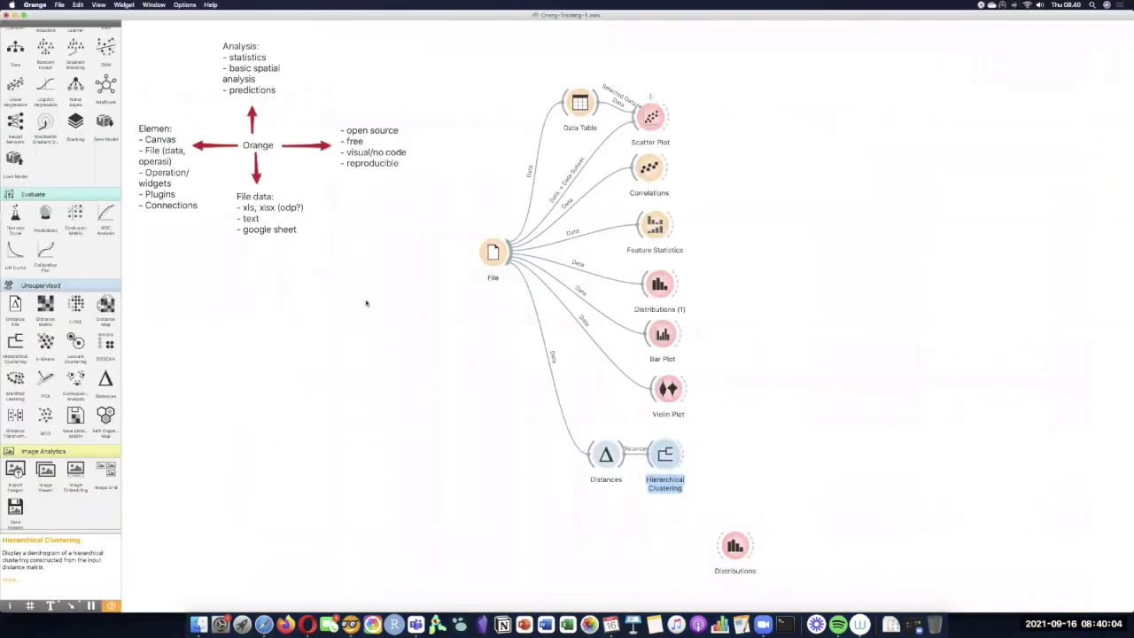
{"action": "double_click", "coordinate": [664, 334]}
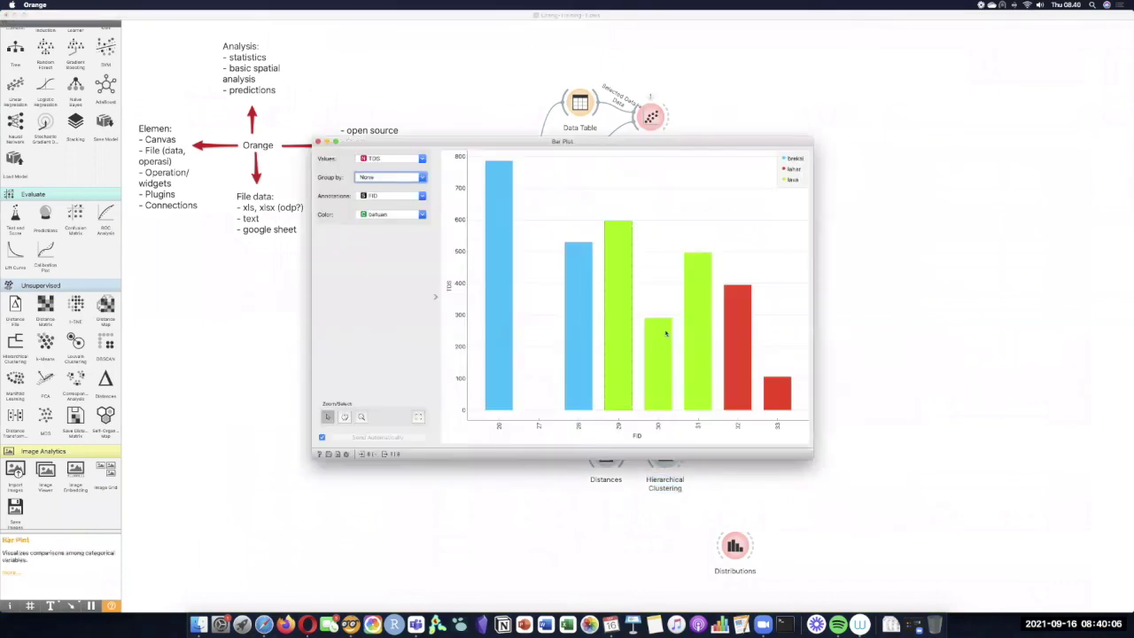
{"action": "left_click", "coordinate": [318, 142]}
{"action": "left_click", "coordinate": [664, 284]}
{"action": "double_click", "coordinate": [668, 285]}
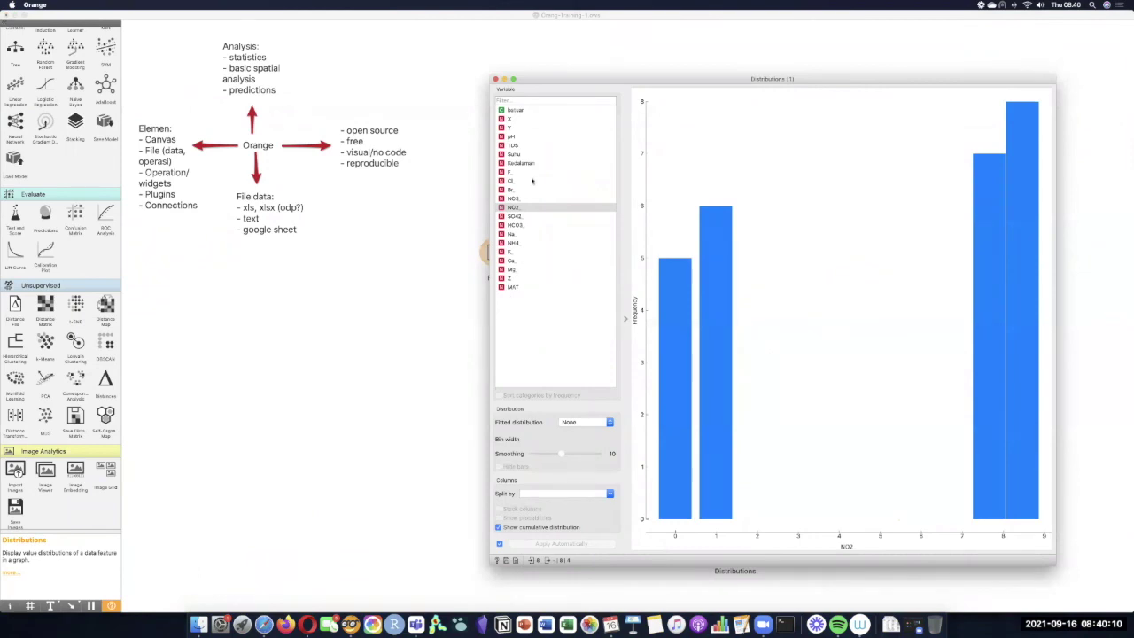
{"action": "left_click", "coordinate": [496, 79]}
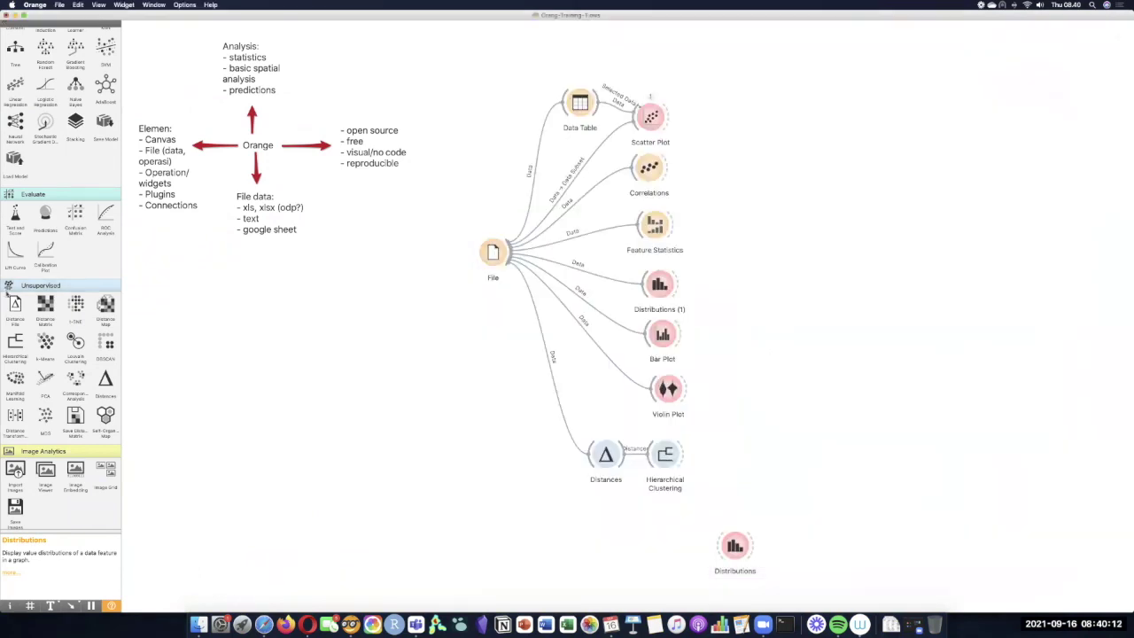
- Look through the widget categories from Unsupervised down to Time Series, Text Mining and Networks
{"action": "scroll", "coordinate": [7, 319], "scroll_direction": "down", "scroll_amount": 2}
{"action": "scroll", "coordinate": [7, 320], "scroll_direction": "down", "scroll_amount": 3}
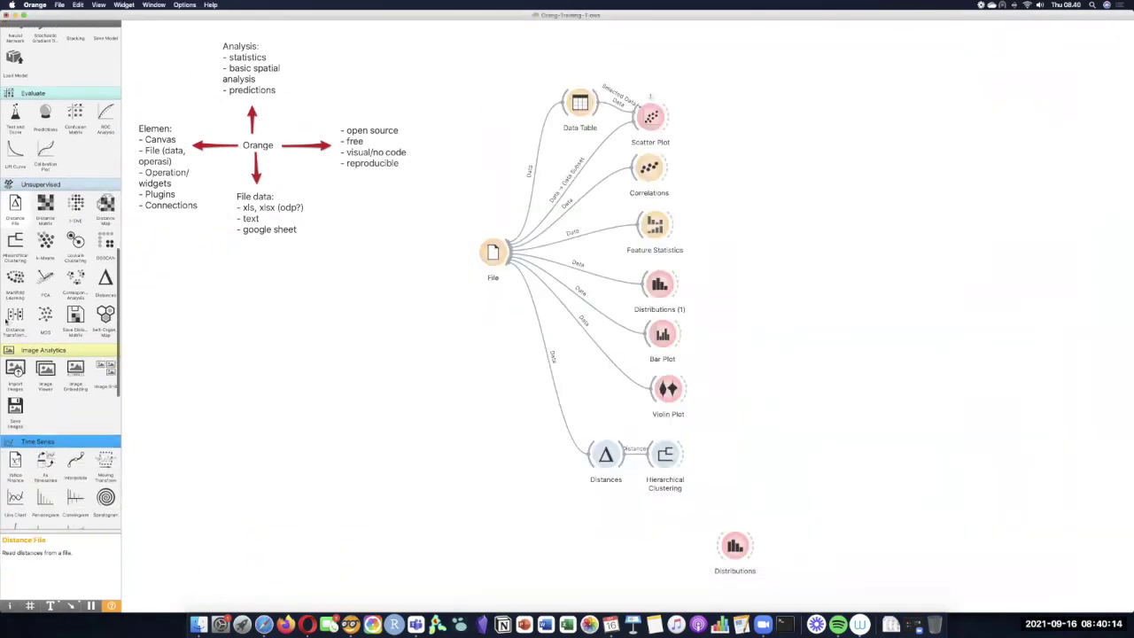
{"action": "scroll", "coordinate": [86, 357], "scroll_direction": "down", "scroll_amount": 5}
{"action": "scroll", "coordinate": [87, 357], "scroll_direction": "down", "scroll_amount": 5}
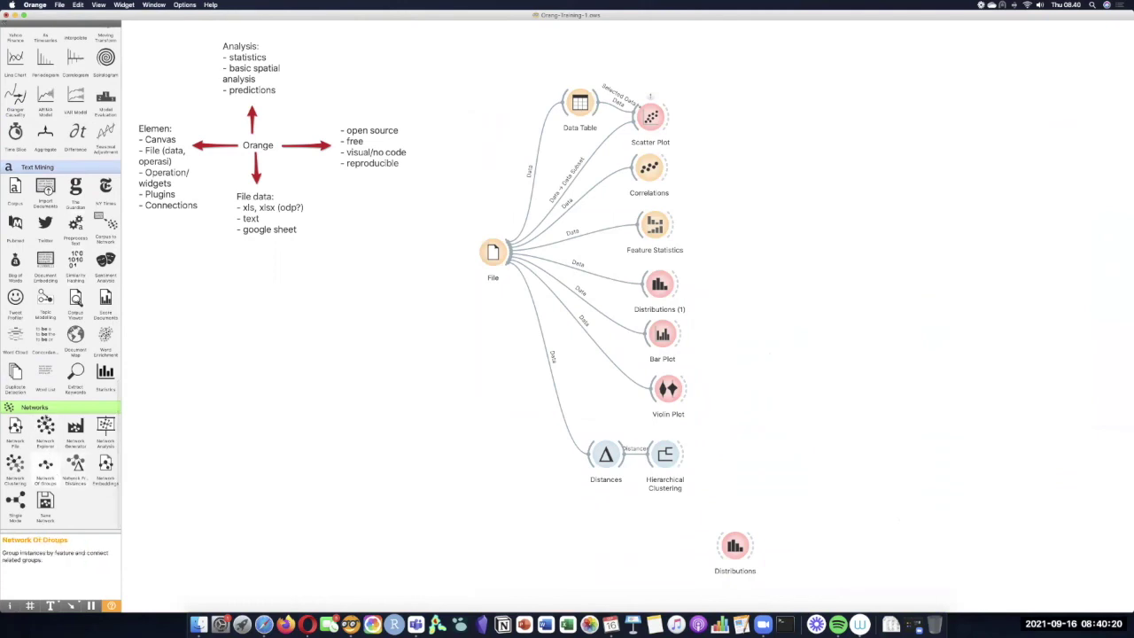
- Set the Distances widget to compute between columns with the Euclidean metric and close its window
{"action": "scroll", "coordinate": [54, 263], "scroll_direction": "up", "scroll_amount": 5}
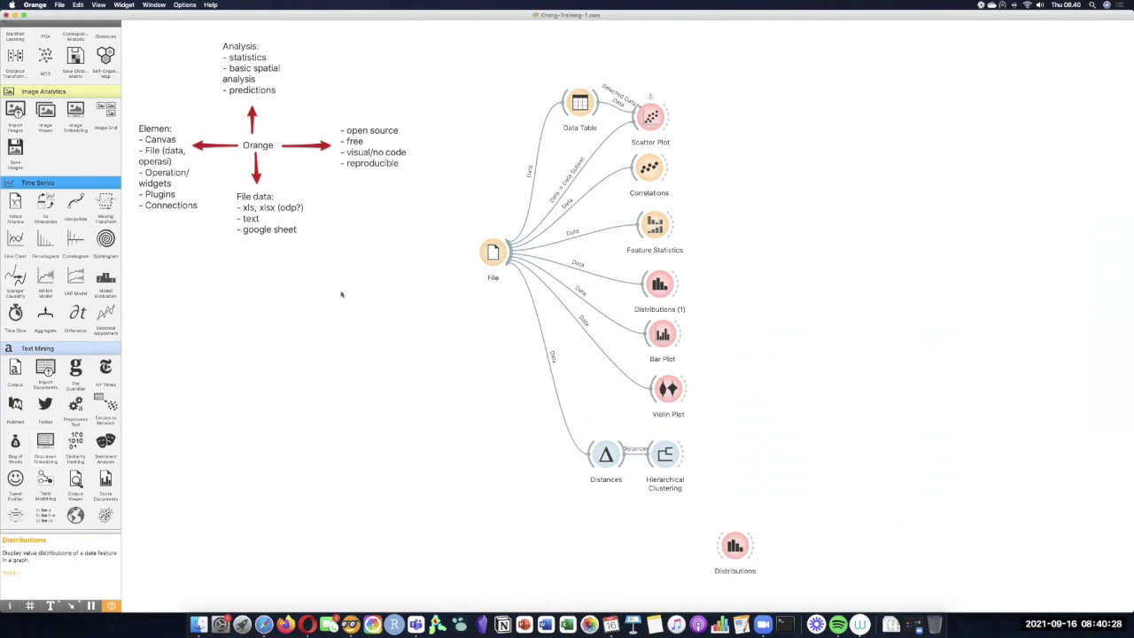
{"action": "double_click", "coordinate": [606, 454]}
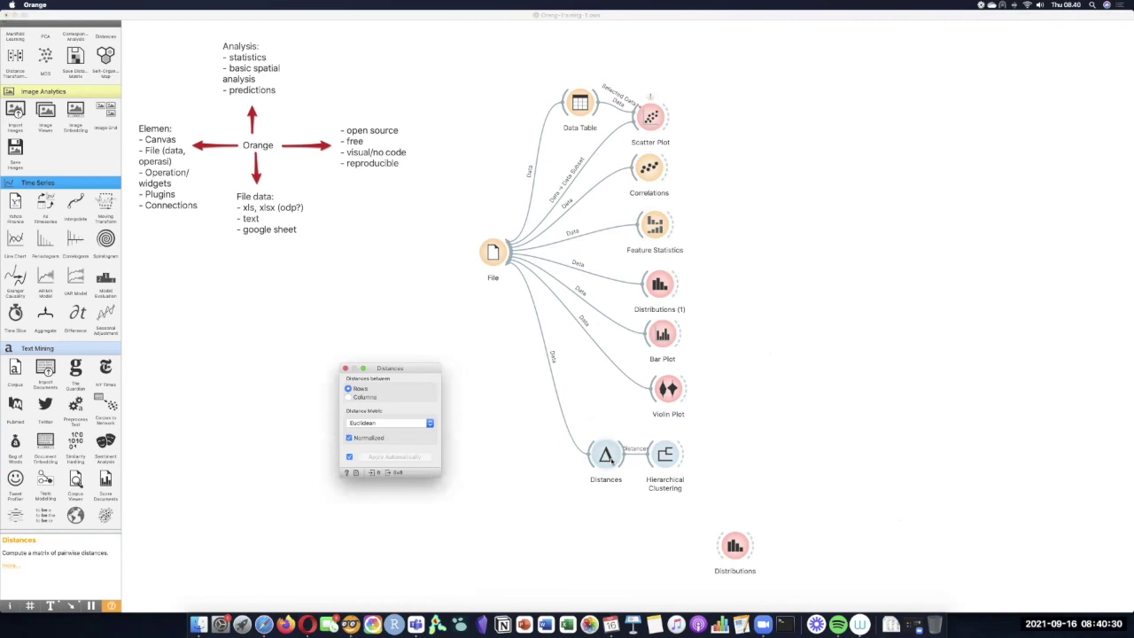
{"action": "left_click", "coordinate": [362, 397]}
{"action": "left_click", "coordinate": [386, 424]}
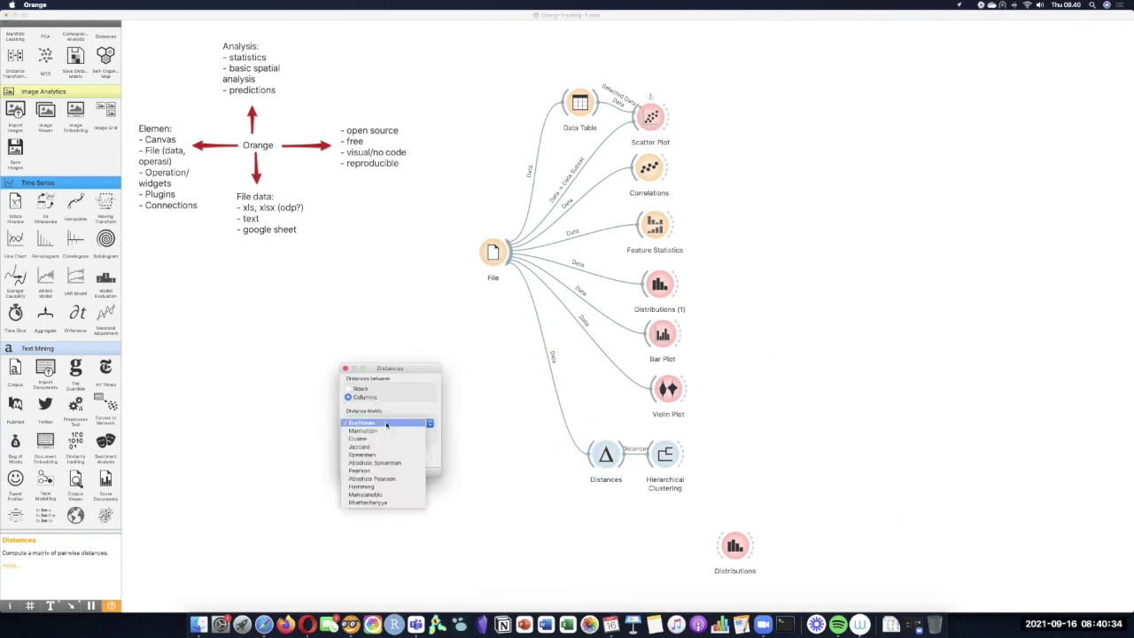
{"action": "left_click", "coordinate": [387, 426]}
{"action": "left_click", "coordinate": [346, 368]}
- Examine the Hierarchical Clustering dendrogram of the variables, reopening it once, and close its window
{"action": "double_click", "coordinate": [665, 454]}
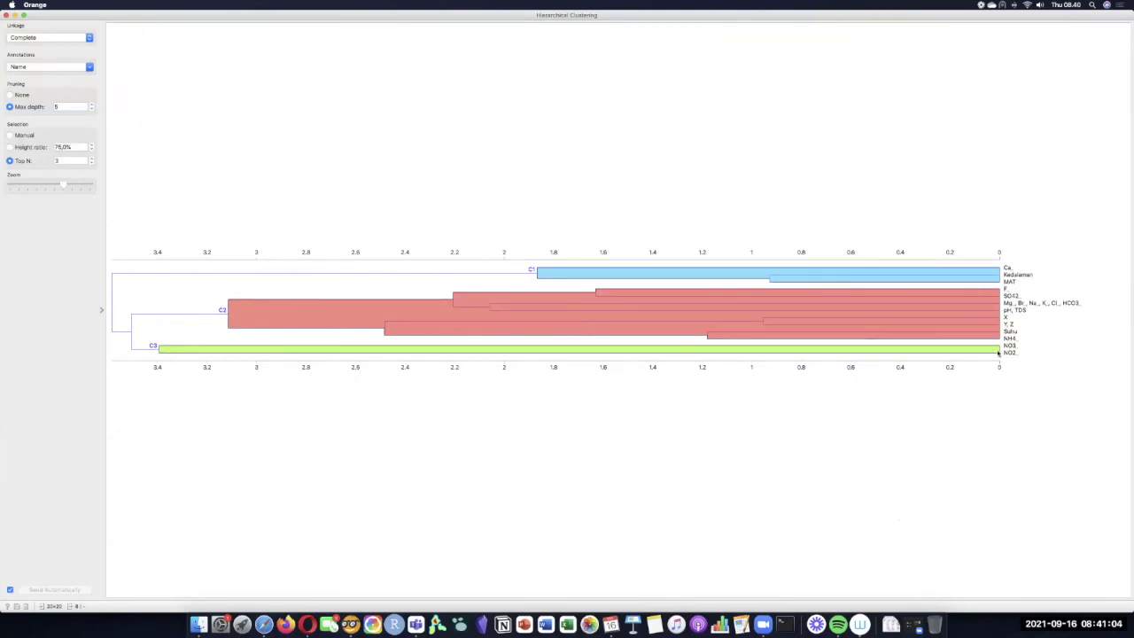
{"action": "left_click", "coordinate": [7, 15]}
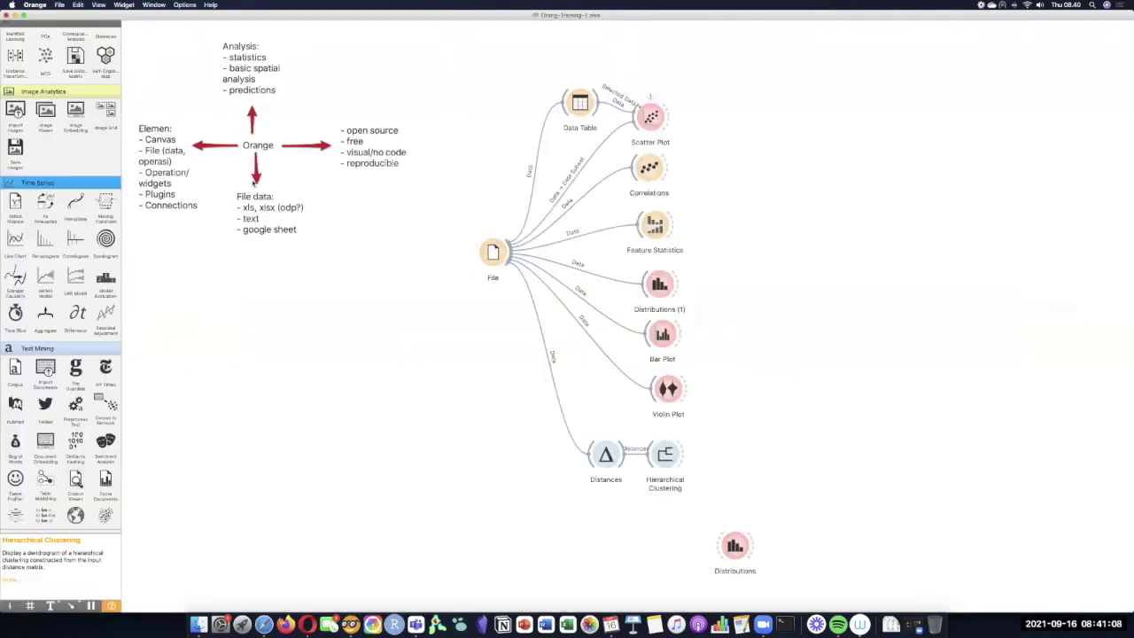
{"action": "key", "text": "Return"}
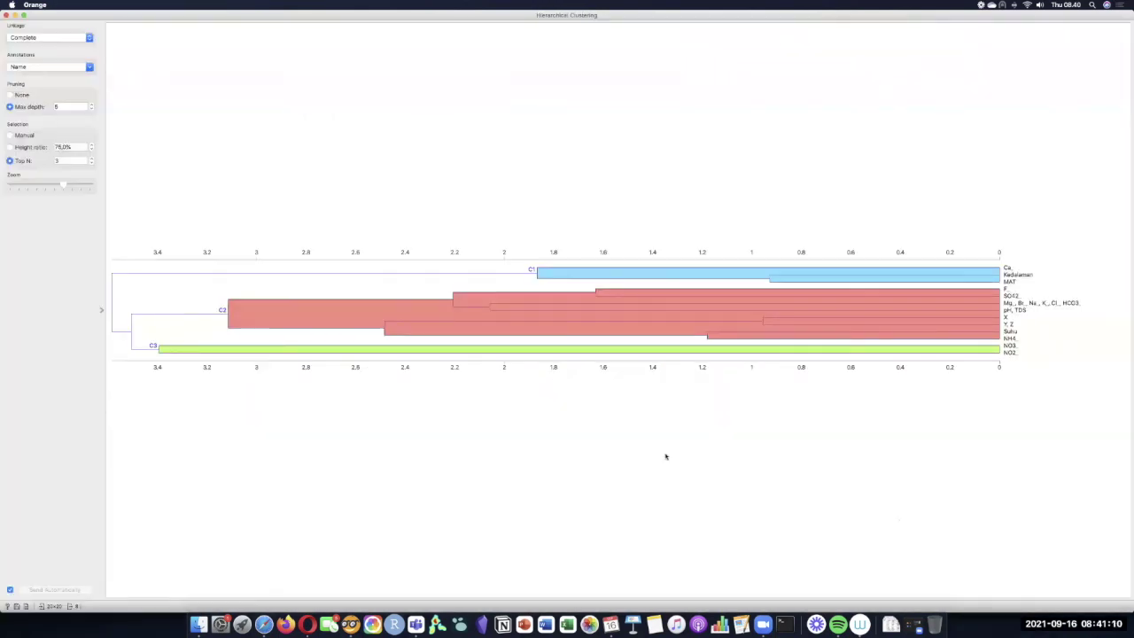
{"action": "left_click", "coordinate": [7, 15]}
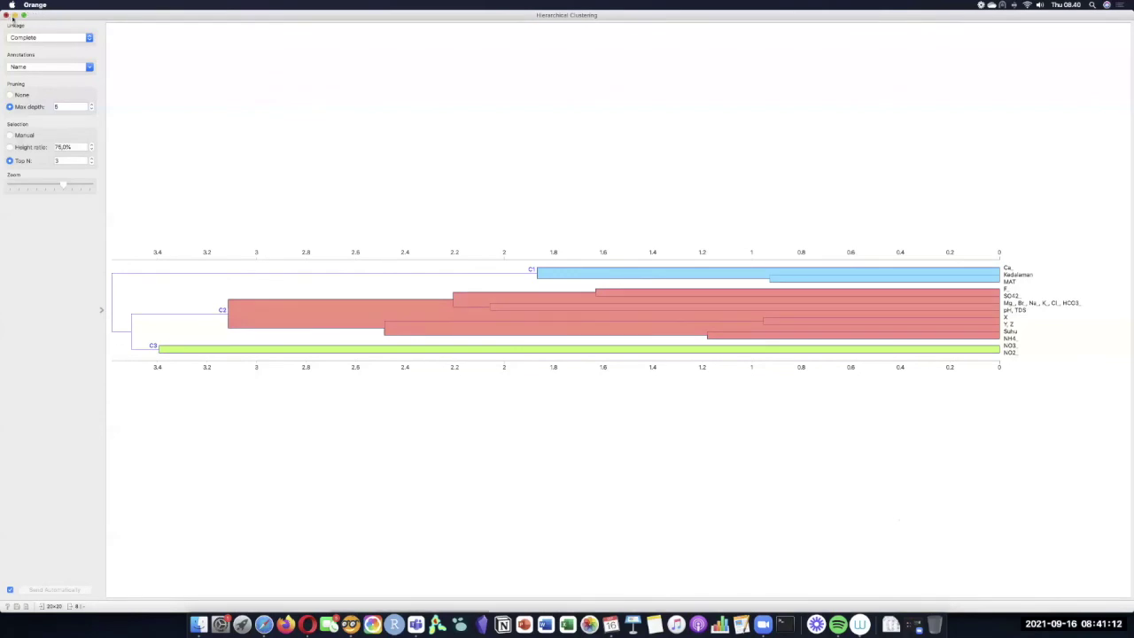
{"action": "left_click_drag", "start_coordinate": [605, 457], "coordinate": [602, 455]}
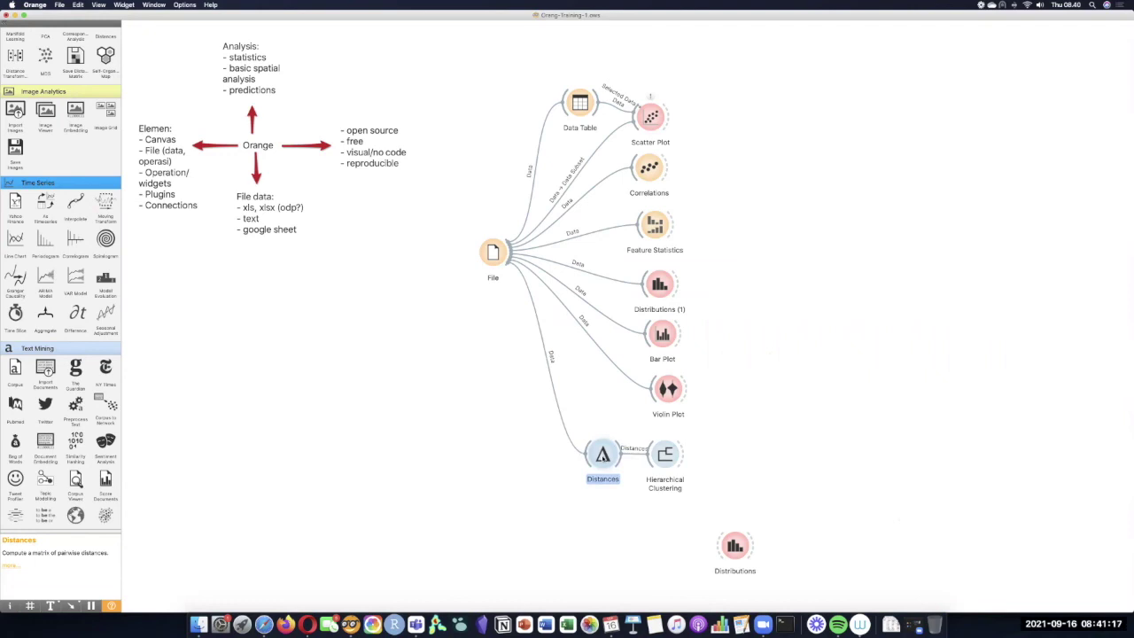
{"action": "left_click", "coordinate": [566, 458]}
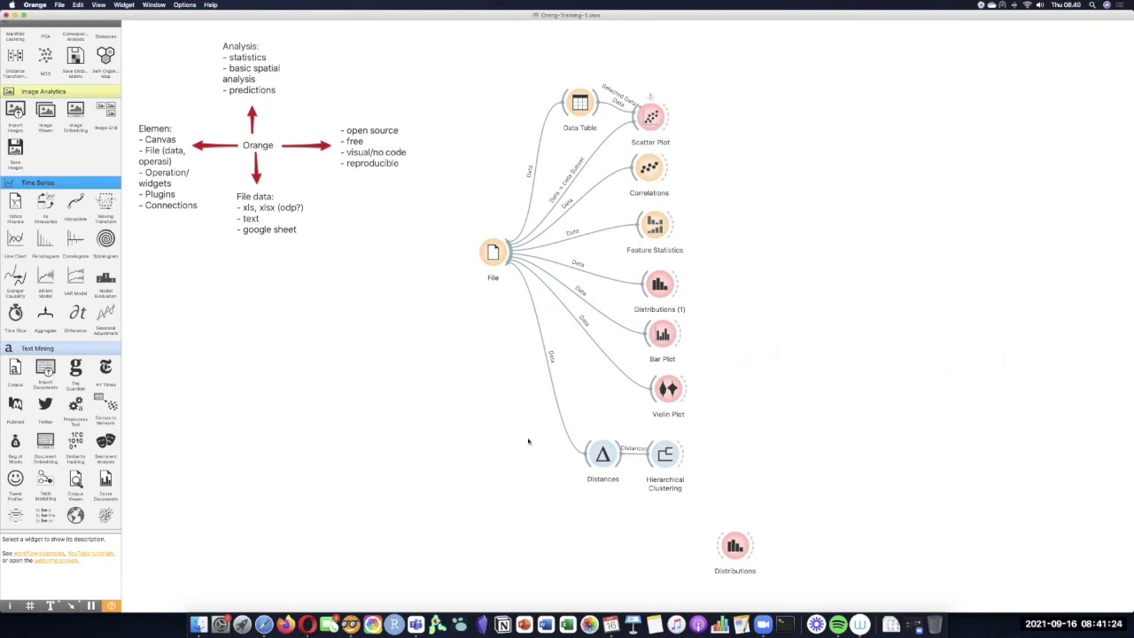
{"action": "left_click", "coordinate": [603, 456]}
{"action": "left_click_drag", "start_coordinate": [602, 456], "coordinate": [606, 455]}
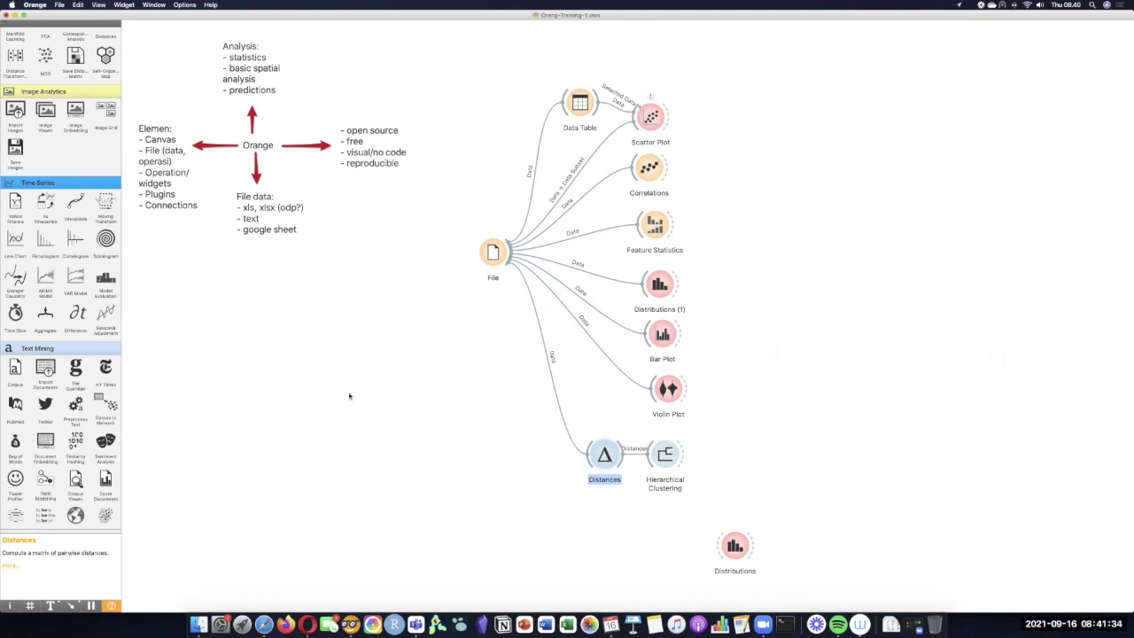
- Look back through the widget categories from Time Series up to Data
{"action": "scroll", "coordinate": [88, 382], "scroll_direction": "up", "scroll_amount": 5}
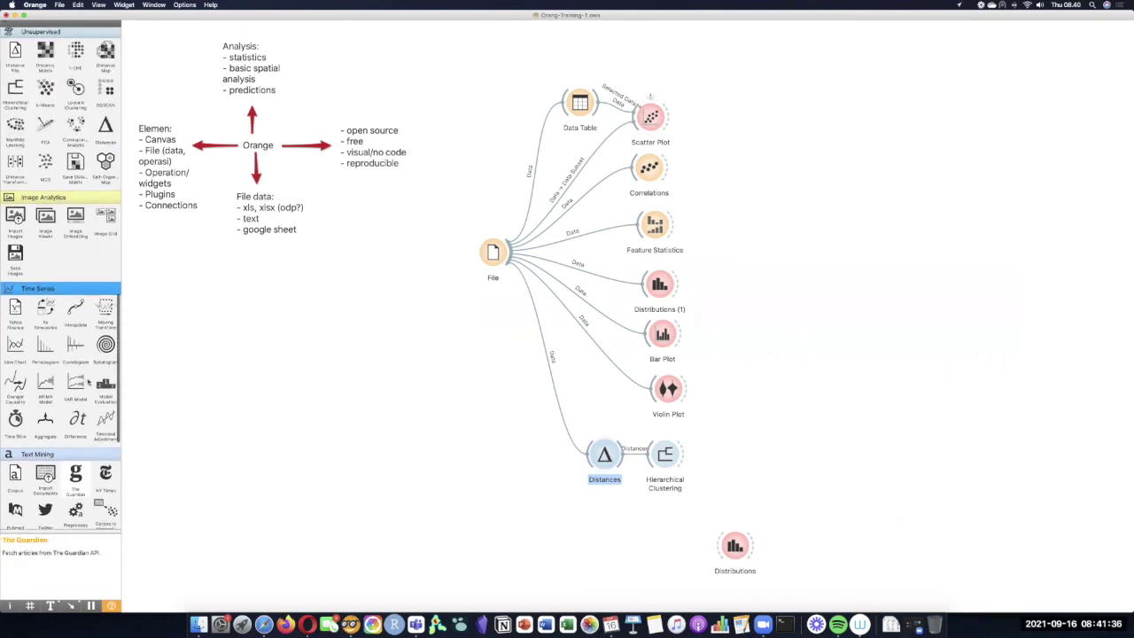
{"action": "scroll", "coordinate": [87, 382], "scroll_direction": "up", "scroll_amount": 2}
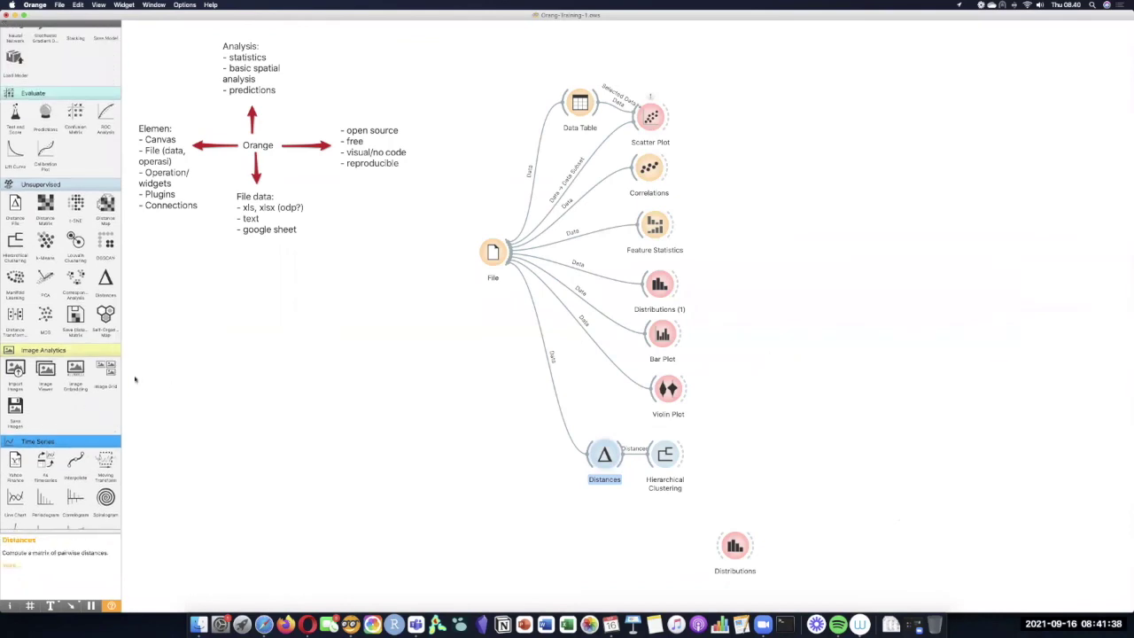
{"action": "scroll", "coordinate": [121, 377], "scroll_direction": "up", "scroll_amount": 9}
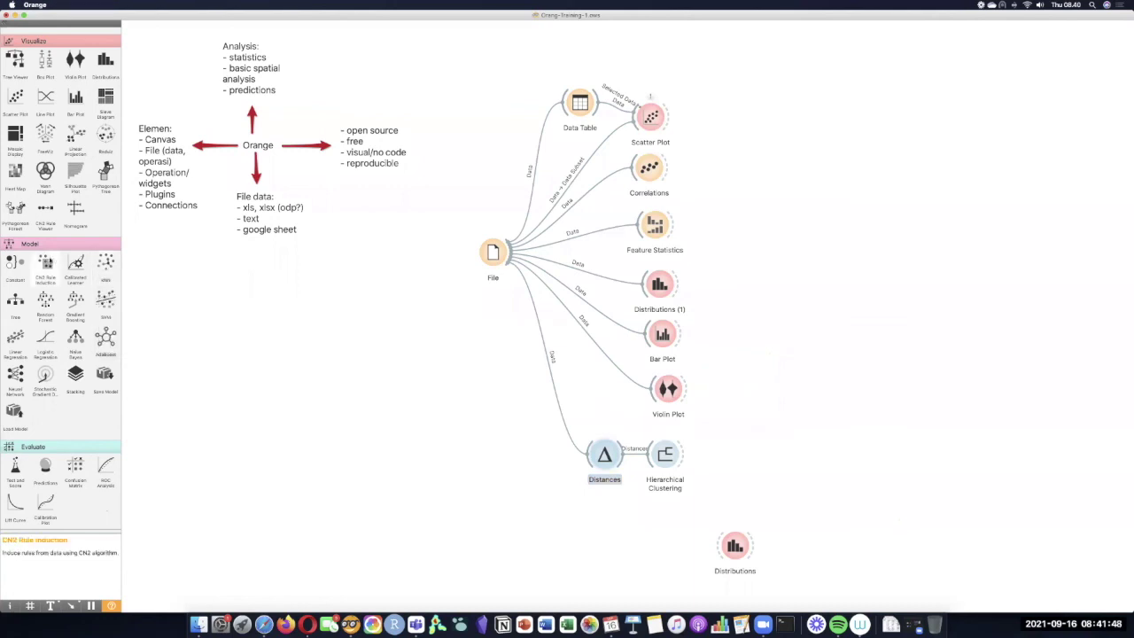
{"action": "scroll", "coordinate": [51, 260], "scroll_direction": "up", "scroll_amount": 3}
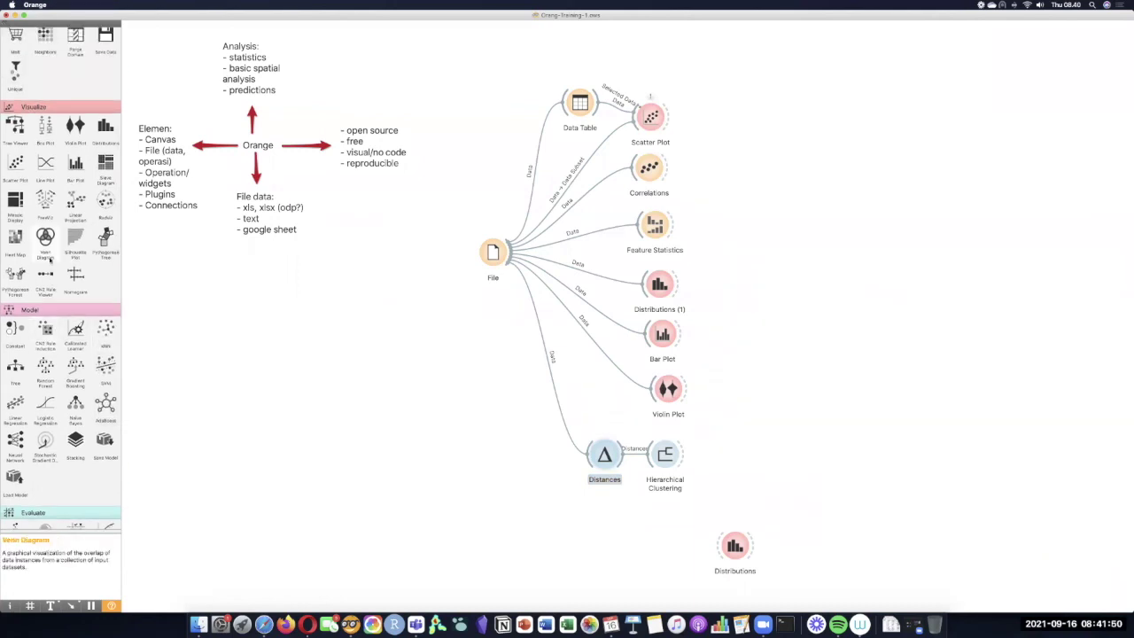
{"action": "scroll", "coordinate": [51, 259], "scroll_direction": "up", "scroll_amount": 10}
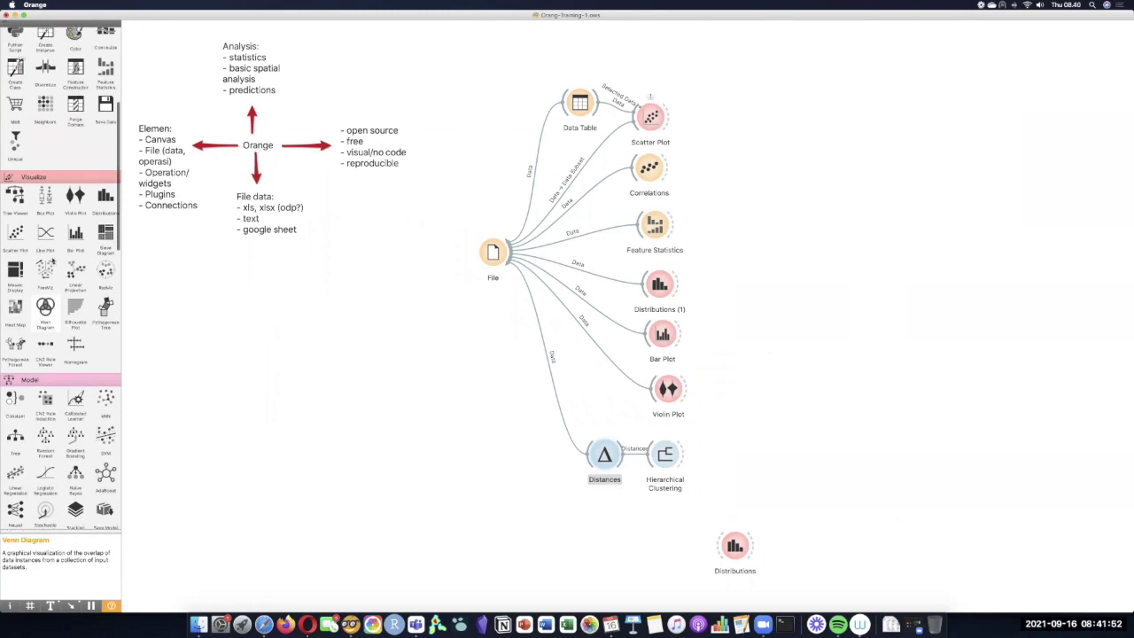
{"action": "scroll", "coordinate": [61, 266], "scroll_direction": "up", "scroll_amount": 3}
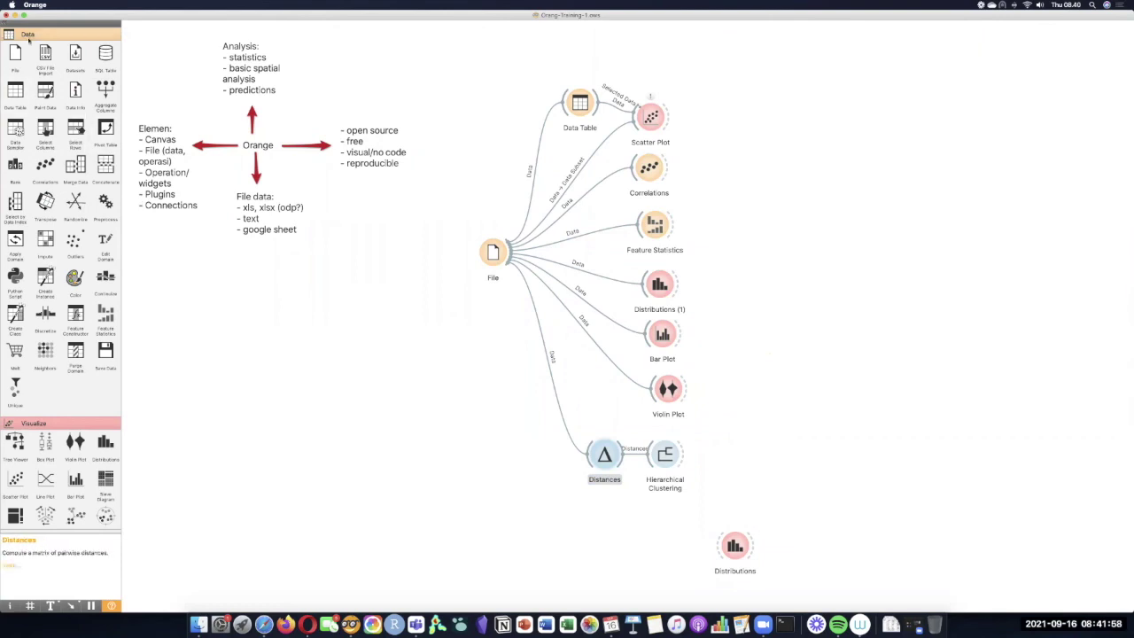
- Check the add-ons option's name and replace "Plugins" with "Addons" in the Elemen text note
{"action": "left_click", "coordinate": [60, 5]}
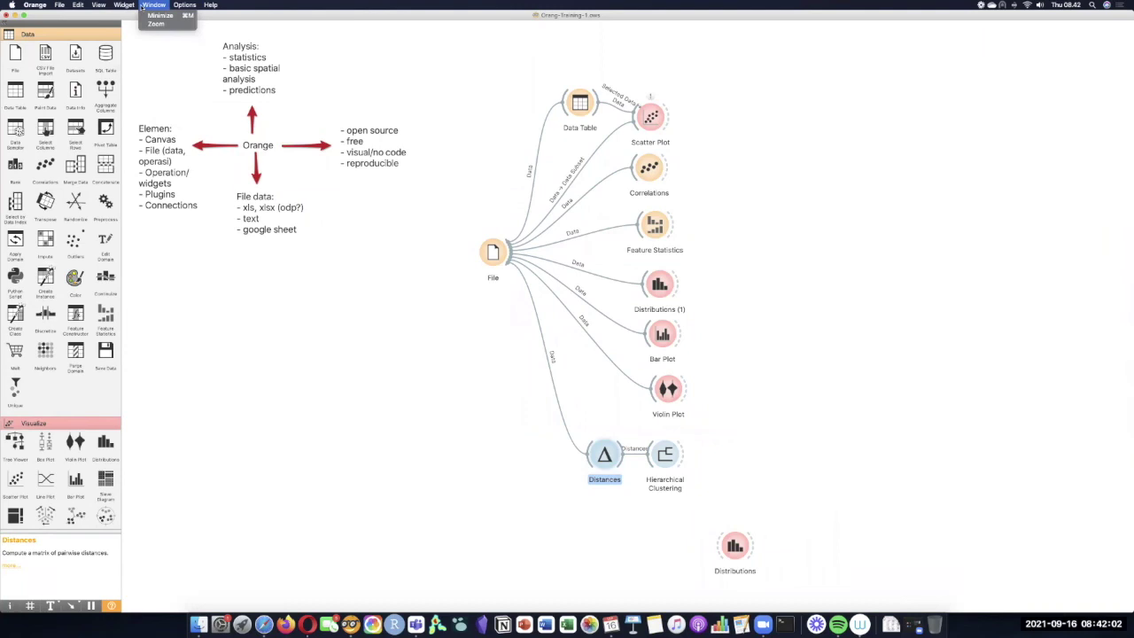
{"action": "mouse_move", "coordinate": [184, 5]}
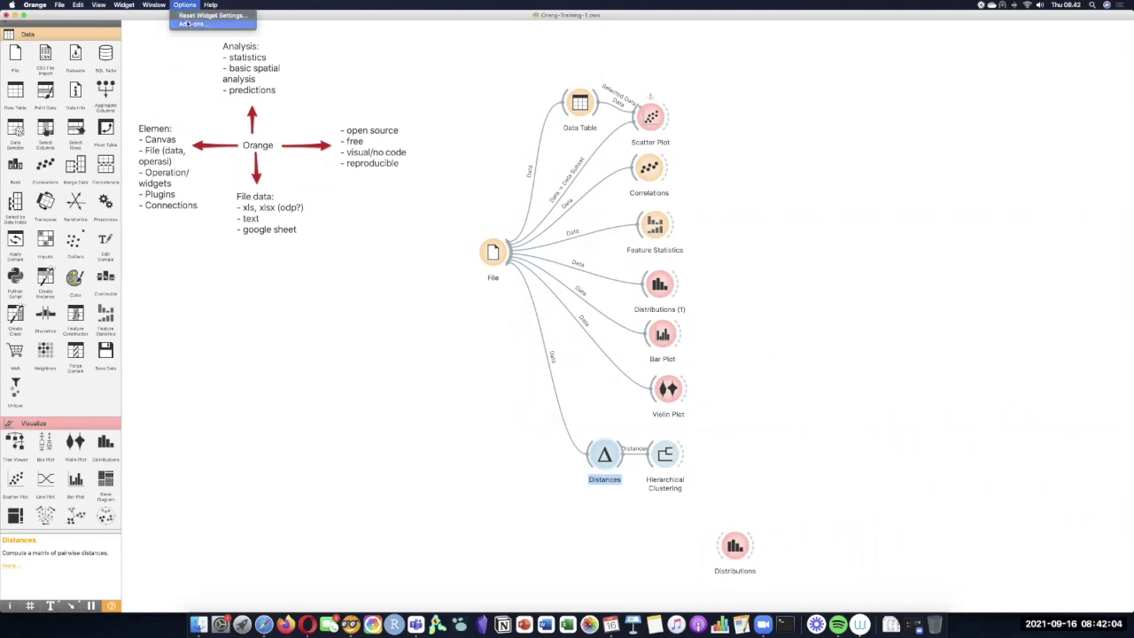
{"action": "left_click", "coordinate": [189, 24]}
{"action": "left_click", "coordinate": [164, 191]}
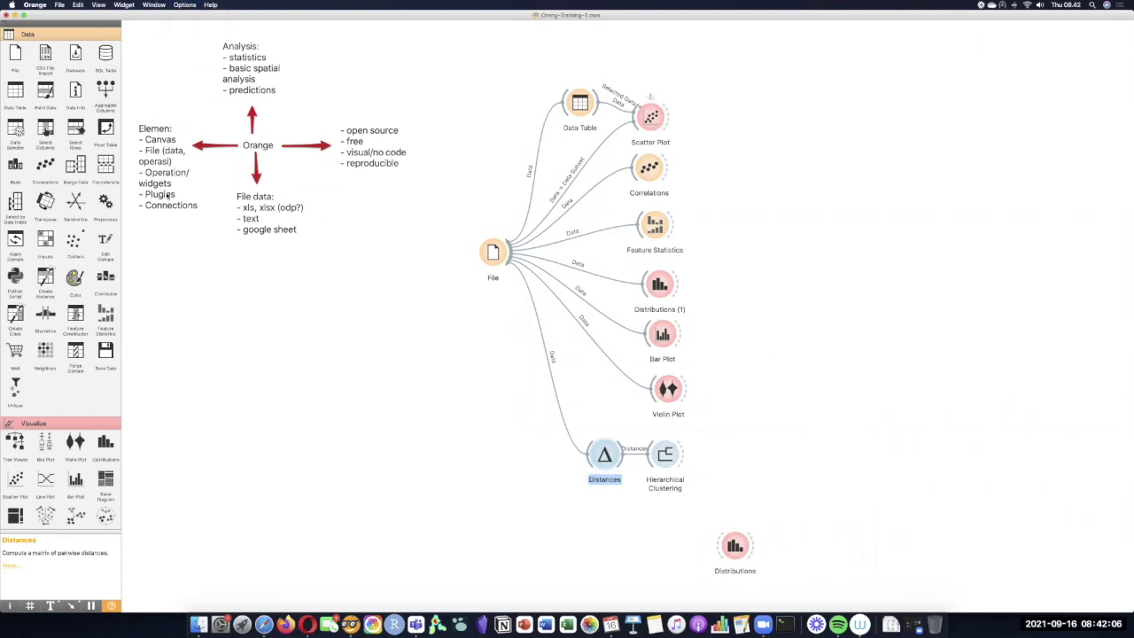
{"action": "left_click", "coordinate": [166, 194]}
{"action": "double_click", "coordinate": [168, 195]}
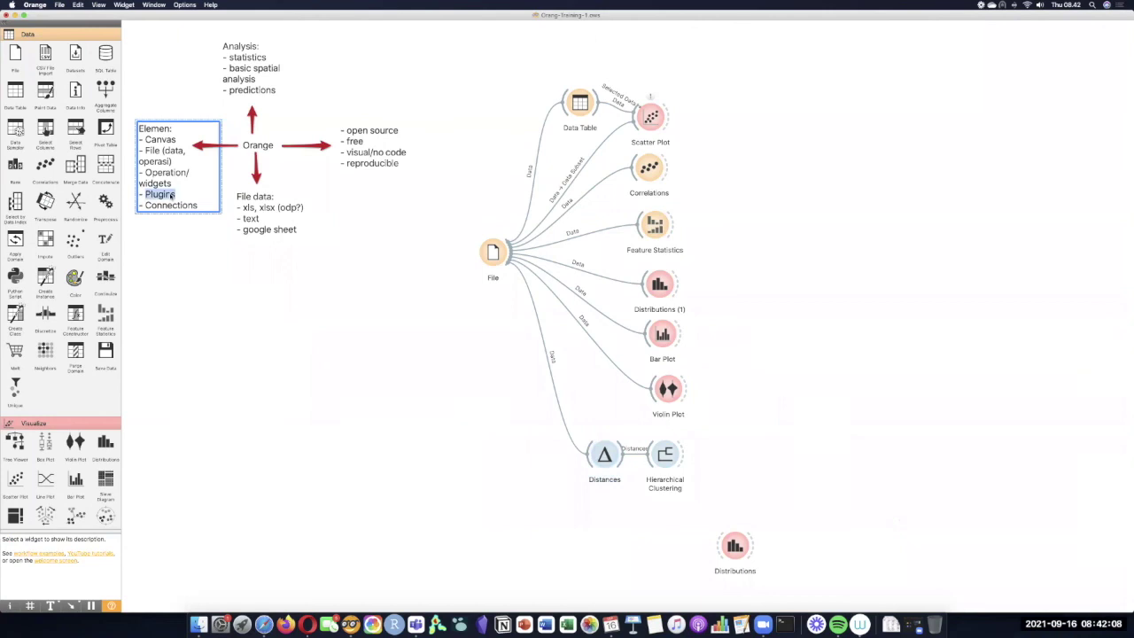
{"action": "type", "text": "Addons"}
{"action": "key", "text": "Return"}
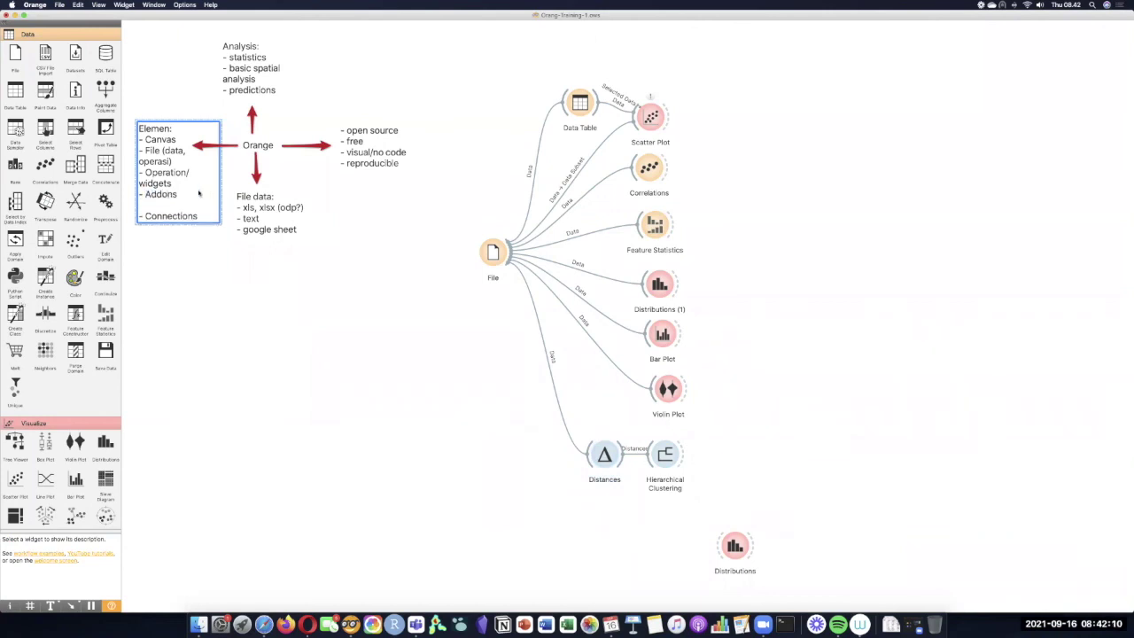
{"action": "key", "text": "BackSpace"}
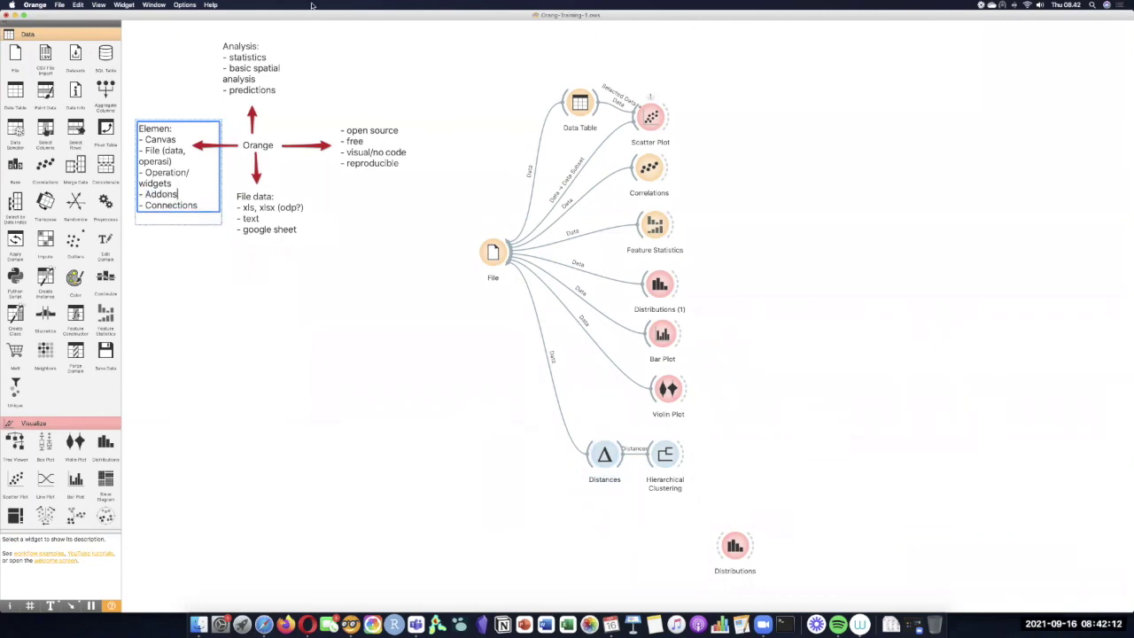
- Switch to Excel and enable the Analysis ToolPak and Solver Add-in
{"action": "left_click", "coordinate": [184, 5]}
{"action": "left_click", "coordinate": [214, 32]}
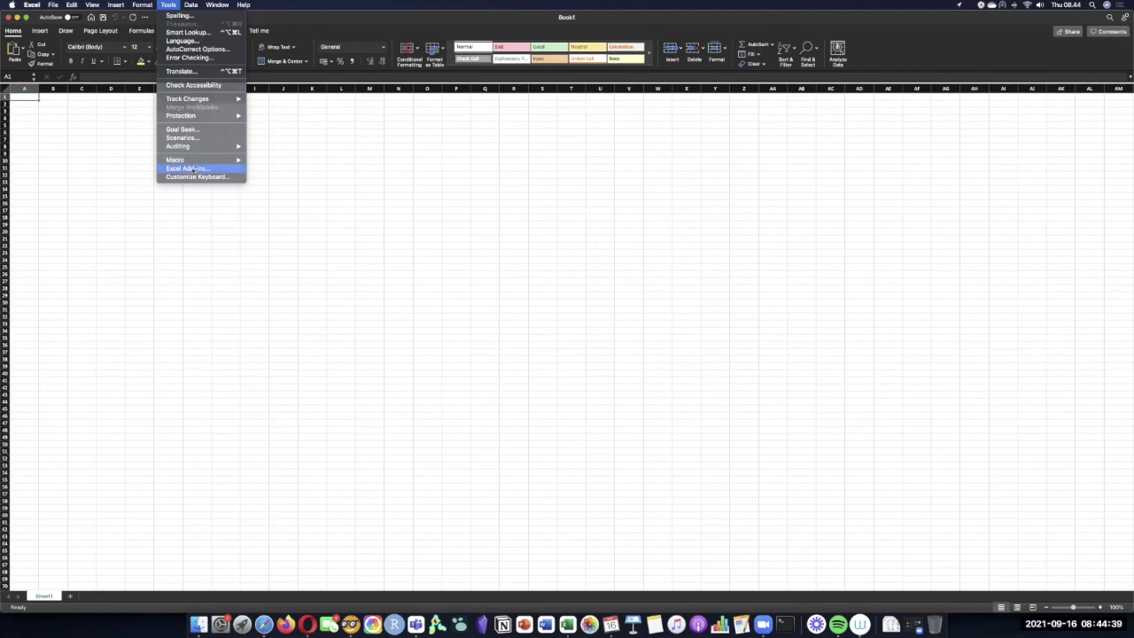
{"action": "left_click", "coordinate": [190, 169]}
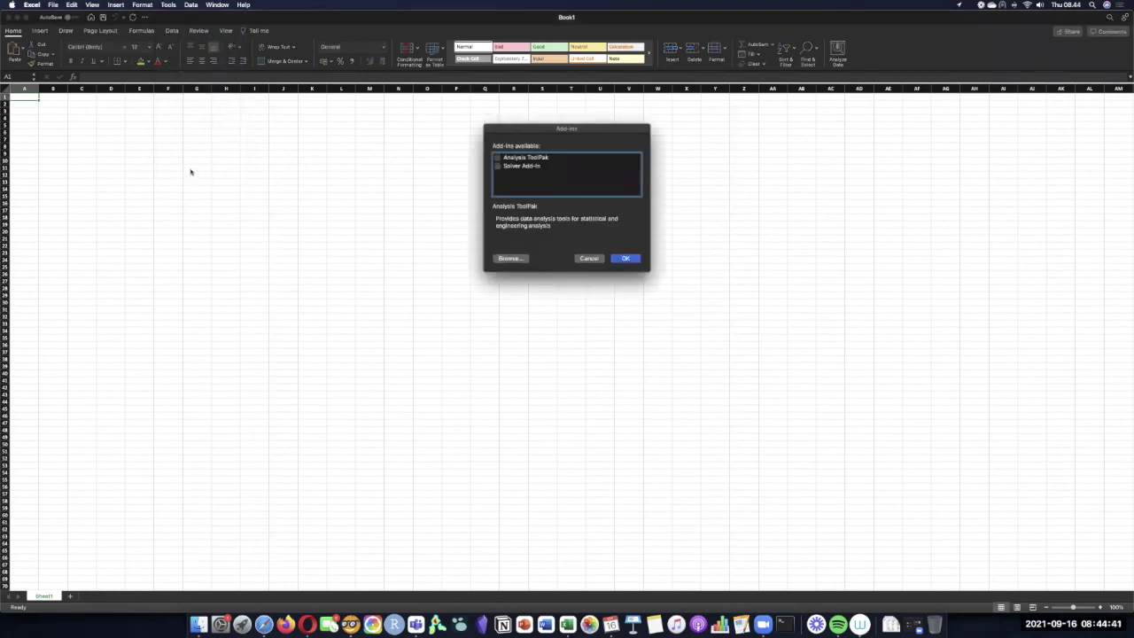
{"action": "left_click", "coordinate": [498, 158]}
{"action": "left_click", "coordinate": [498, 167]}
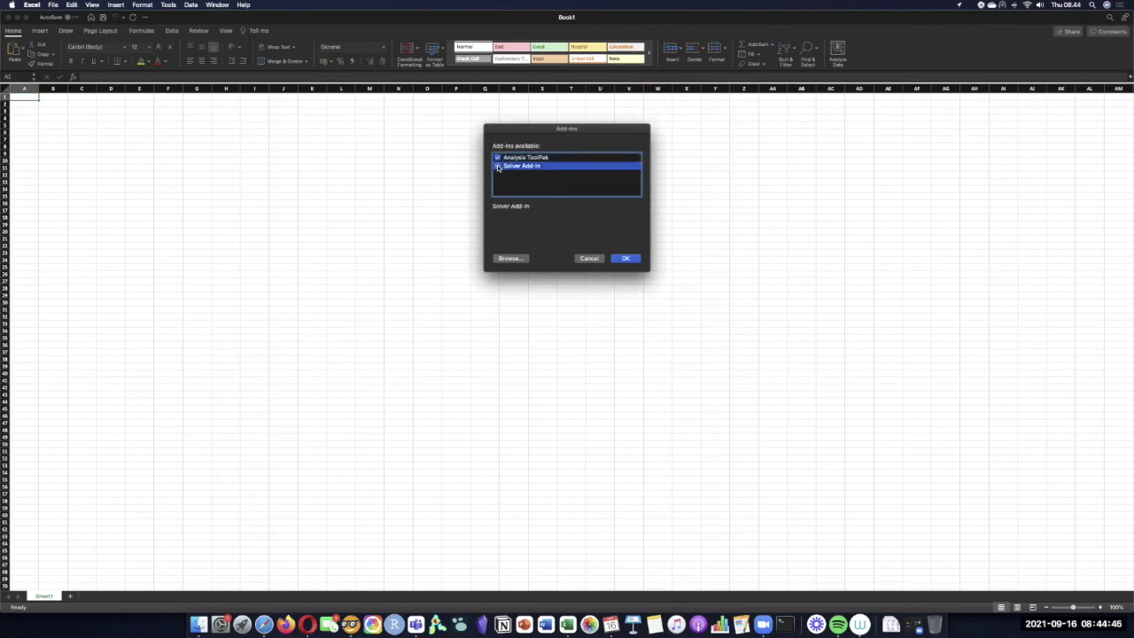
{"action": "left_click", "coordinate": [629, 259]}
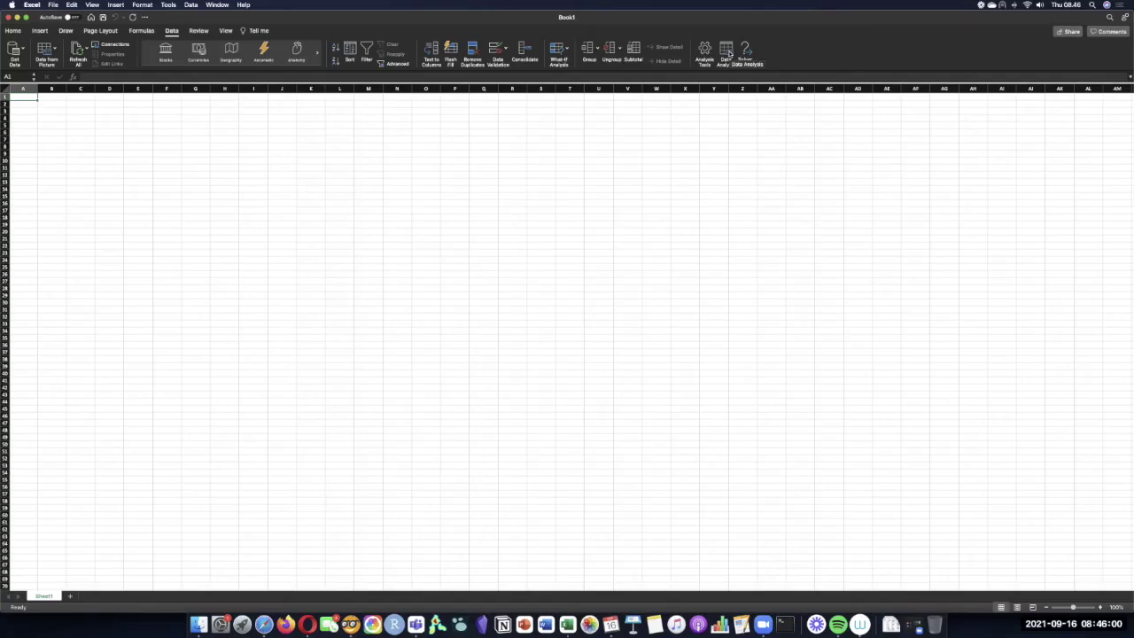
{"action": "left_click", "coordinate": [726, 55]}
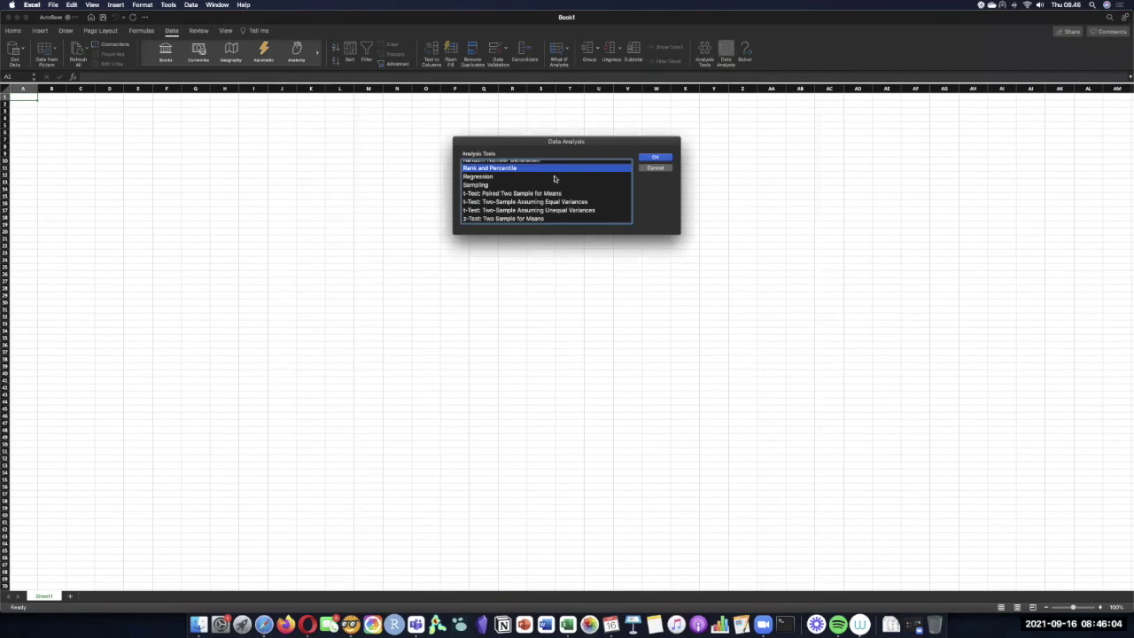
{"action": "scroll", "coordinate": [558, 206], "scroll_direction": "up", "scroll_amount": 6}
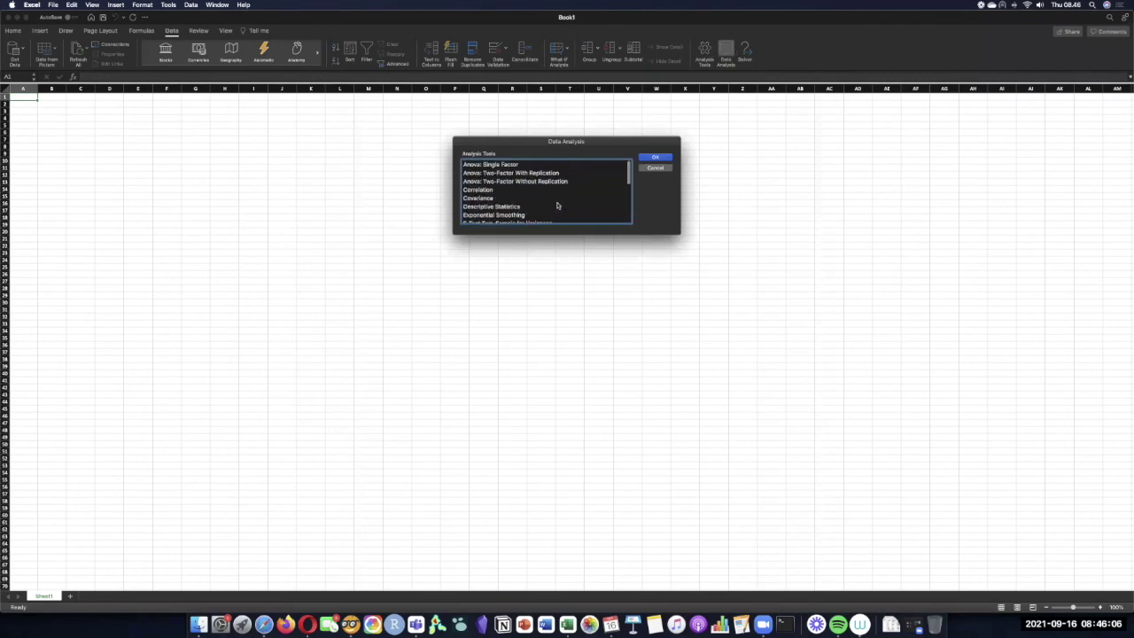
{"action": "left_click", "coordinate": [487, 190]}
{"action": "left_click", "coordinate": [651, 160]}
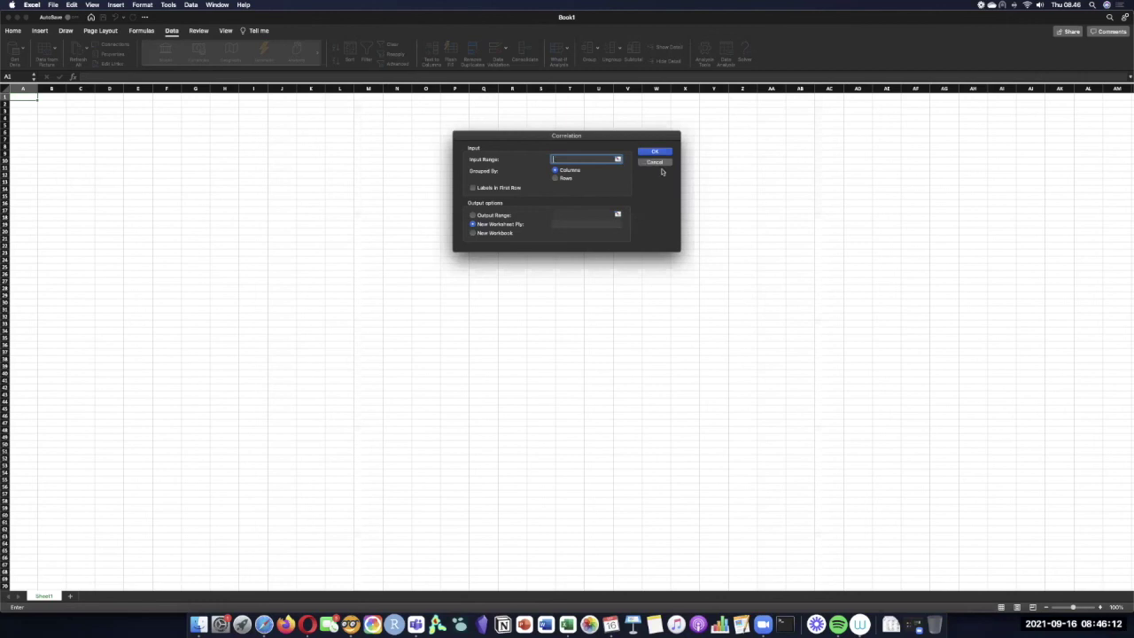
{"action": "left_click", "coordinate": [54, 5]}
{"action": "left_click", "coordinate": [196, 155]}
{"action": "left_click", "coordinate": [655, 162]}
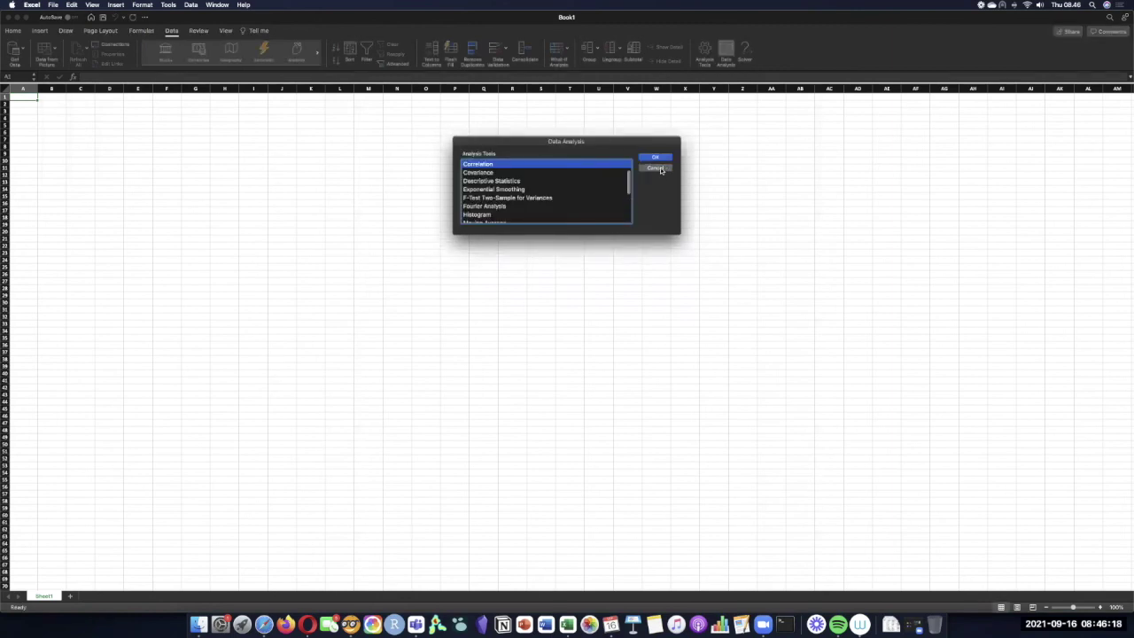
{"action": "left_click", "coordinate": [656, 168]}
- Open the workbook "Copy of dataa (1)" from the Downloads folder
{"action": "left_click", "coordinate": [54, 5]}
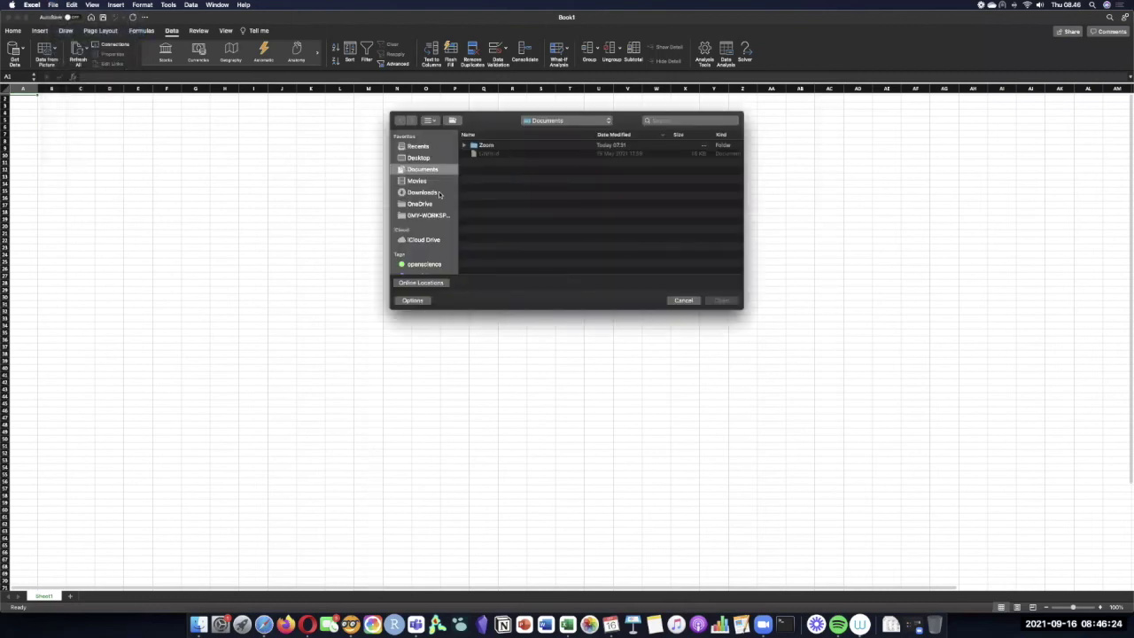
{"action": "left_click", "coordinate": [423, 192]}
{"action": "double_click", "coordinate": [501, 149]}
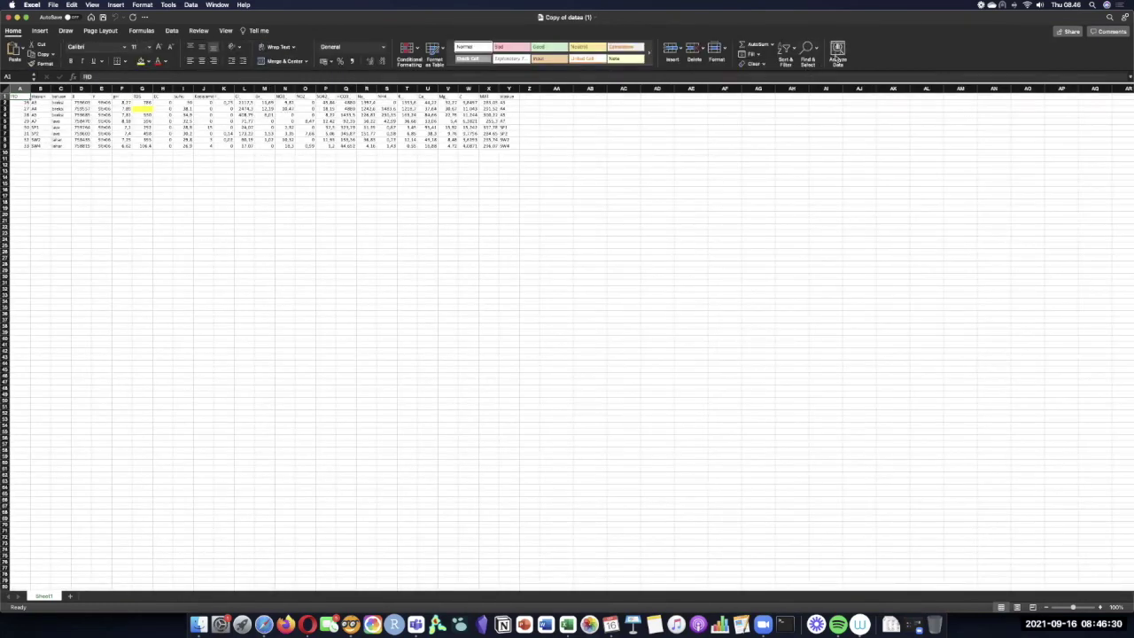
- Run a Correlation analysis on D1:X9, grouped by columns with labels in the first row, output to a new worksheet
{"action": "left_click", "coordinate": [171, 30]}
{"action": "left_click", "coordinate": [726, 51]}
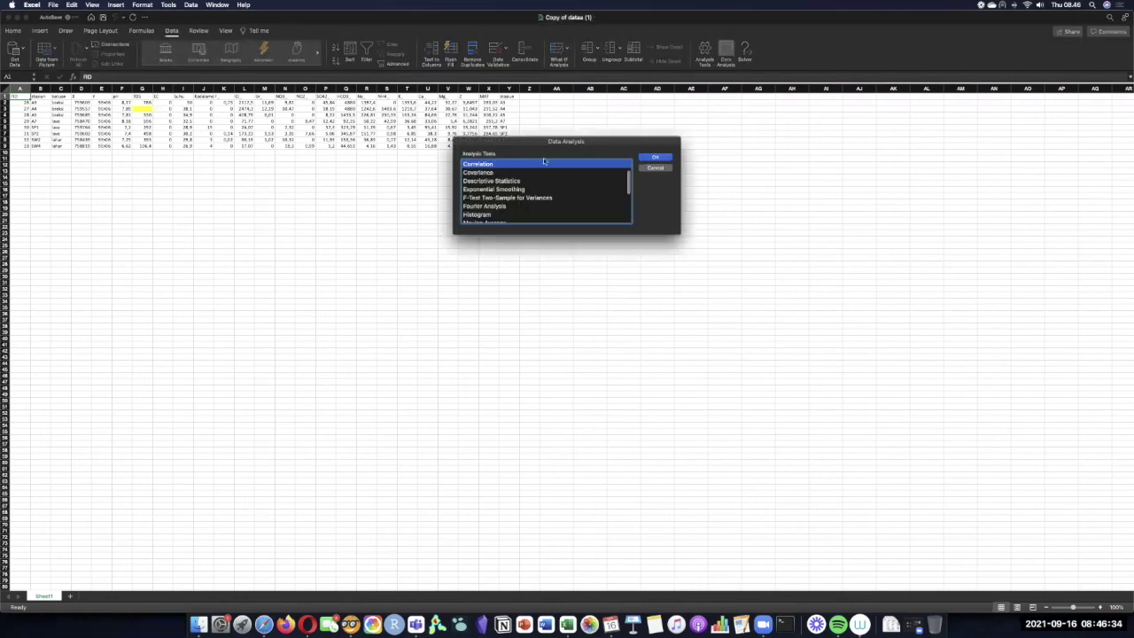
{"action": "left_click", "coordinate": [654, 158]}
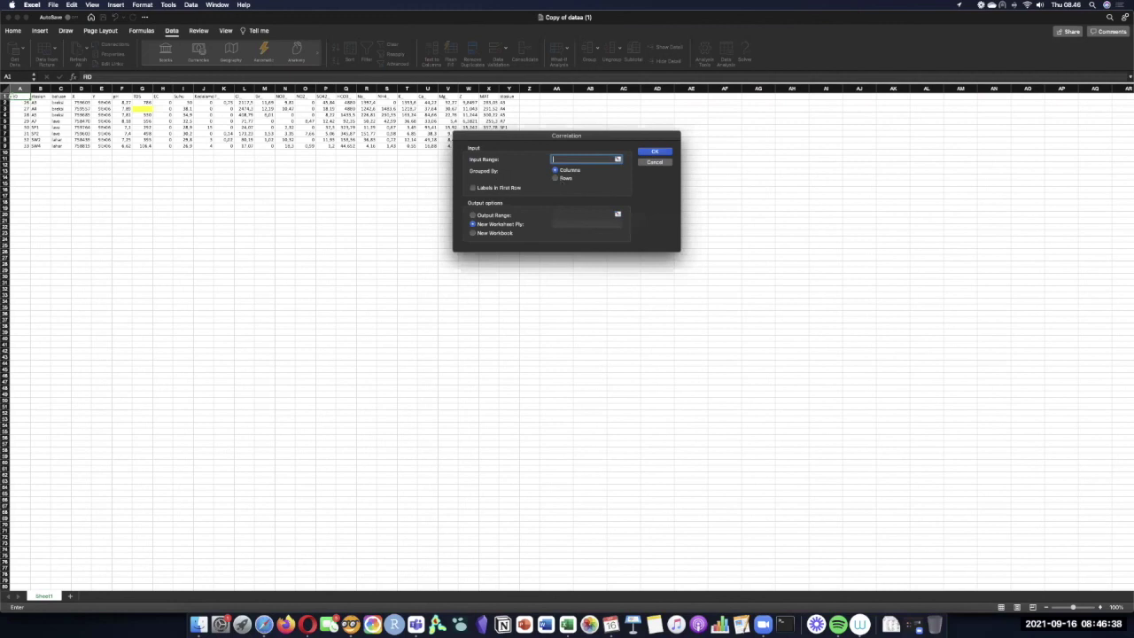
{"action": "left_click_drag", "start_coordinate": [13, 95], "coordinate": [359, 142]}
{"action": "left_click_drag", "start_coordinate": [99, 105], "coordinate": [186, 108]}
{"action": "left_click_drag", "start_coordinate": [113, 103], "coordinate": [482, 148]}
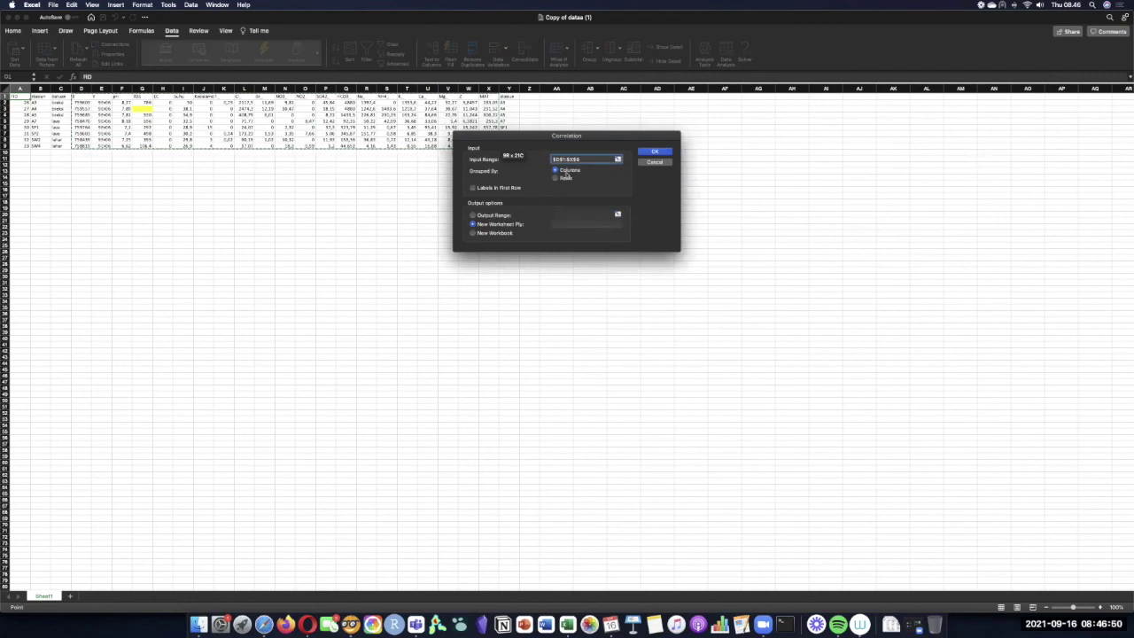
{"action": "left_click", "coordinate": [514, 188]}
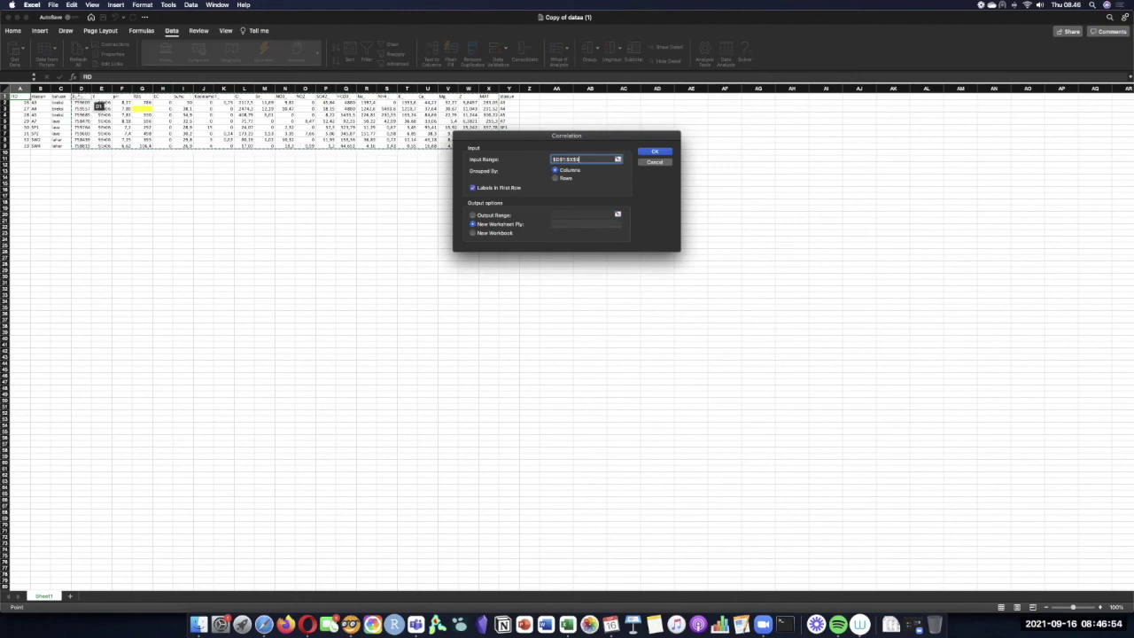
{"action": "left_click", "coordinate": [657, 153]}
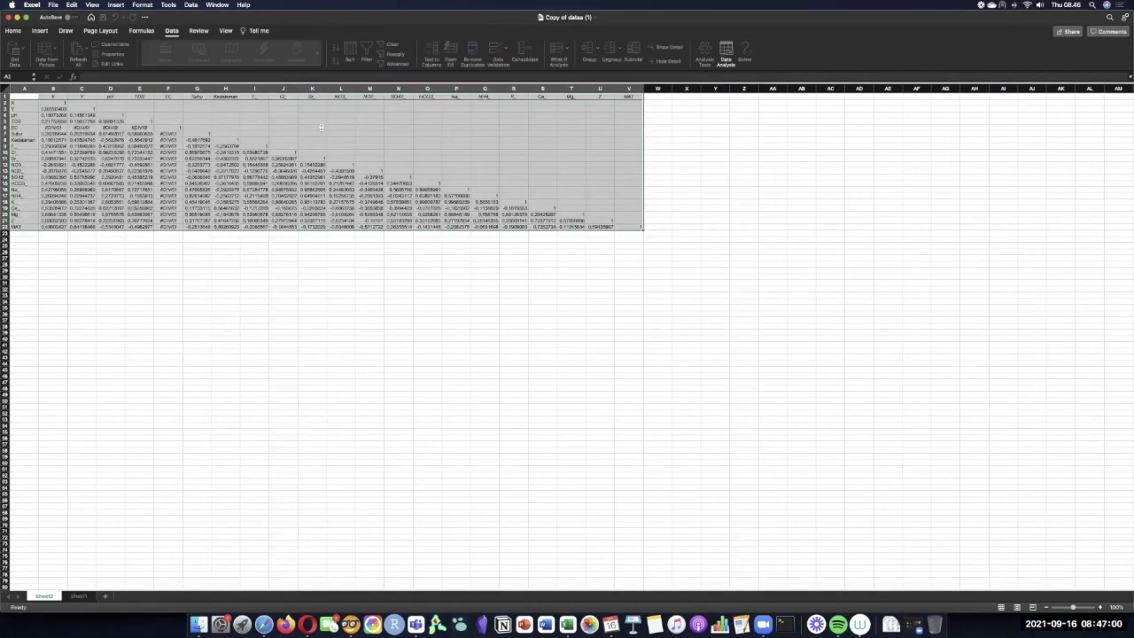
- Compare the source data in Sheet1 with the correlation matrix in Sheet2 and switch back to Orange
{"action": "left_click", "coordinate": [80, 596]}
{"action": "left_click", "coordinate": [44, 597]}
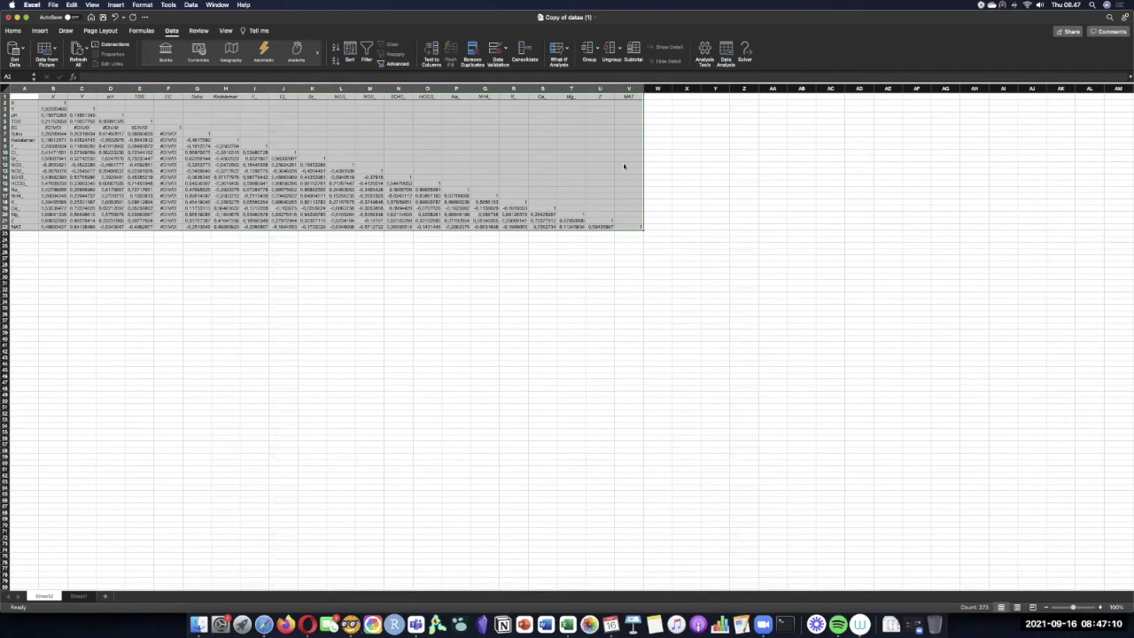
{"action": "key", "text": "super+Tab"}
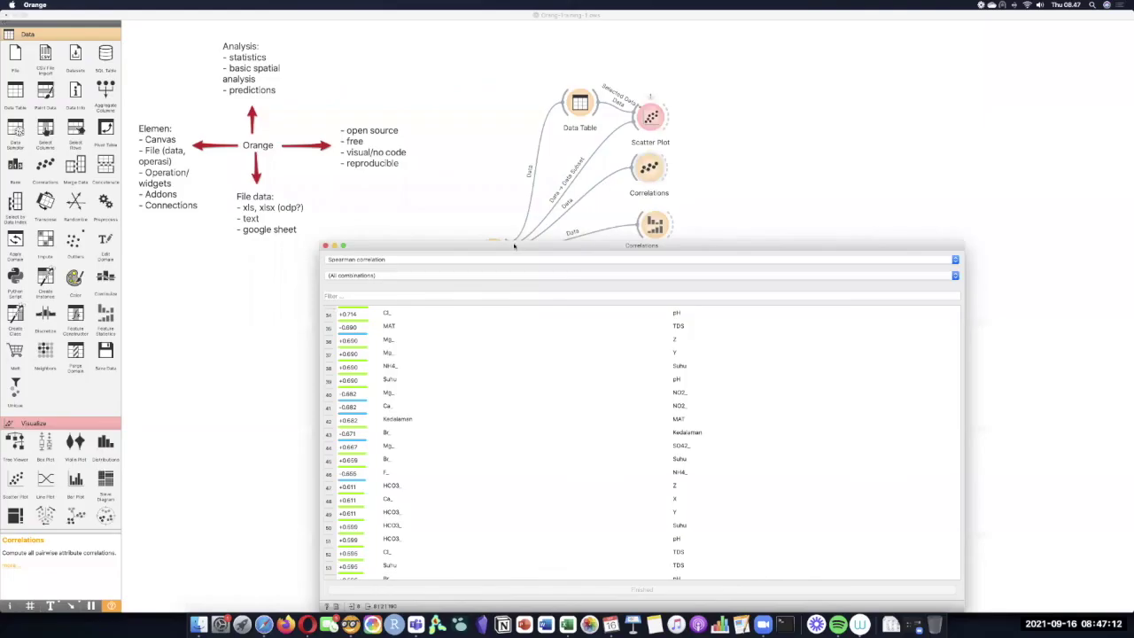